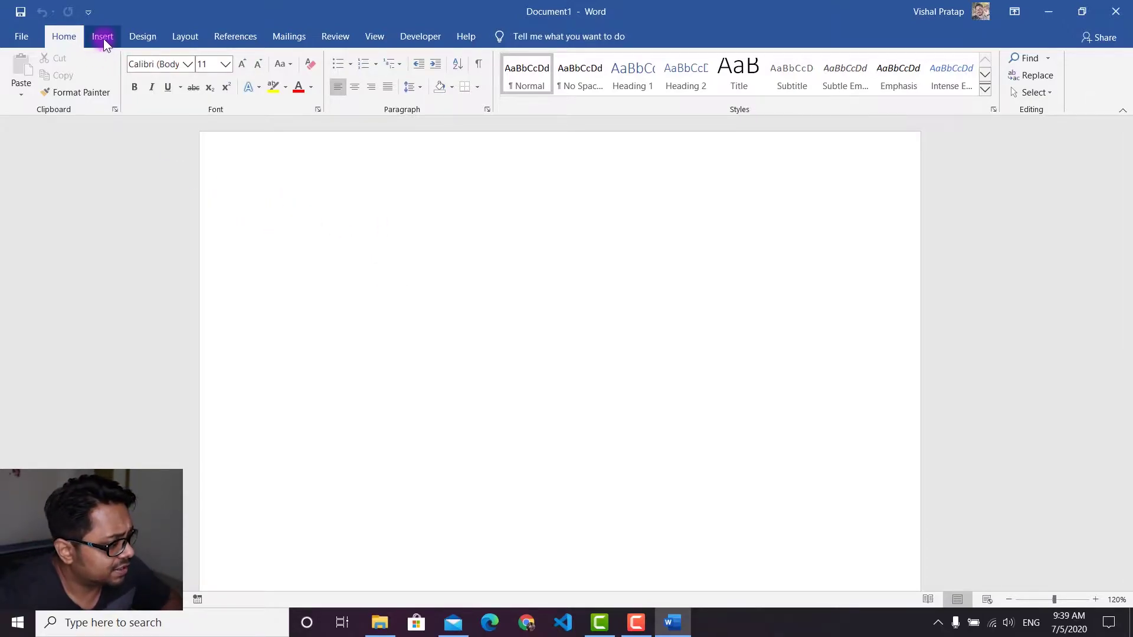
Step: Insert an empty table of 5 columns and 2 rows through Insert Table
click(104, 38)
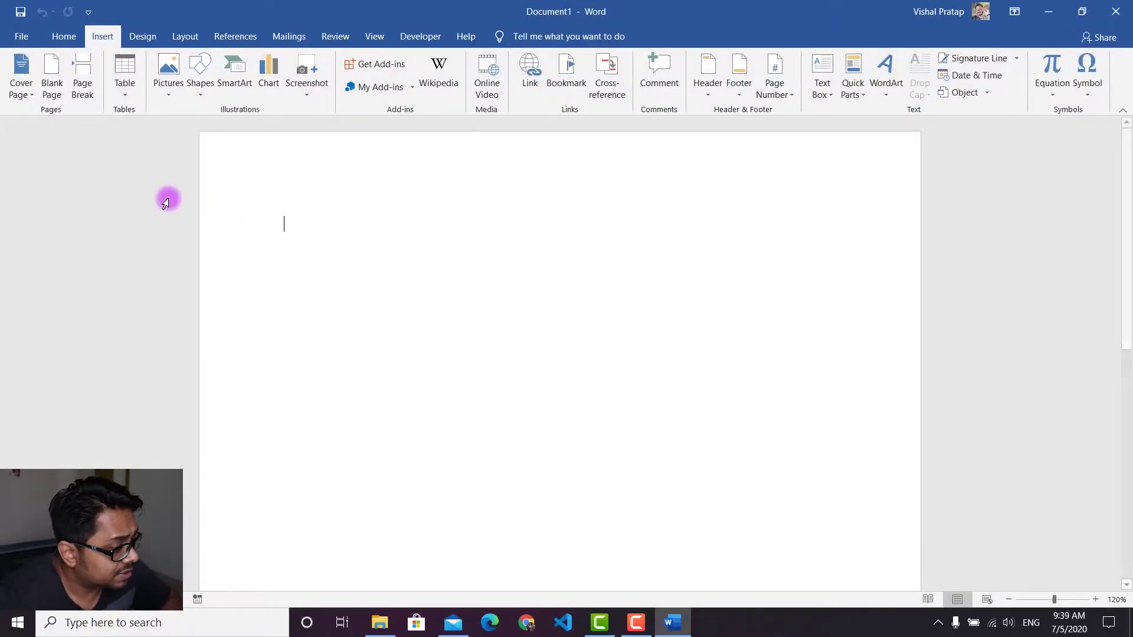
click(125, 92)
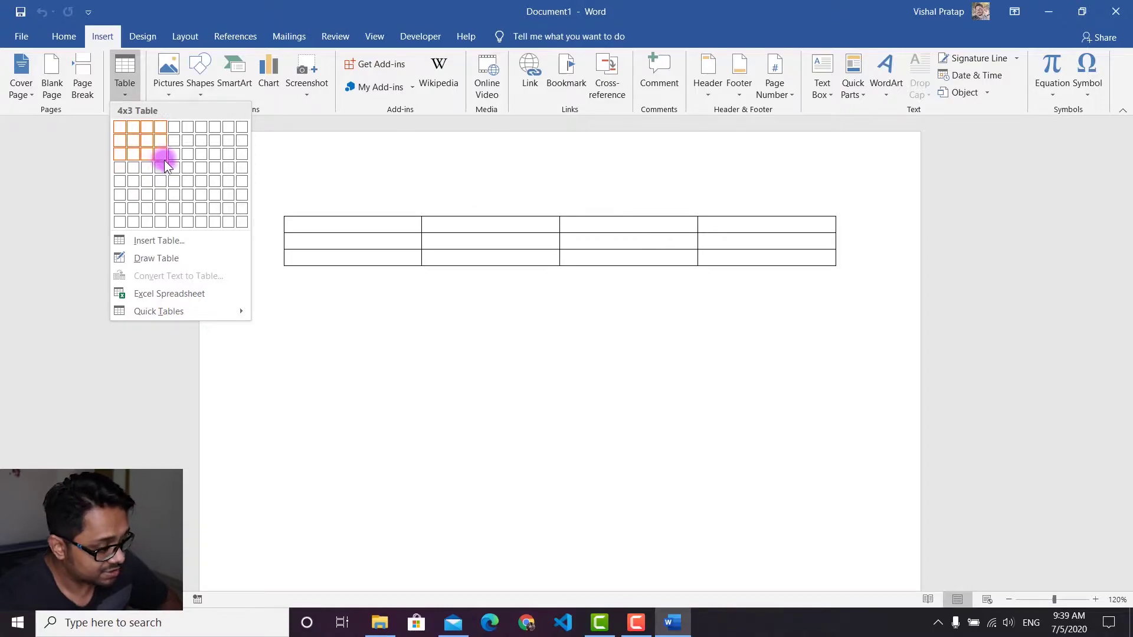
click(158, 240)
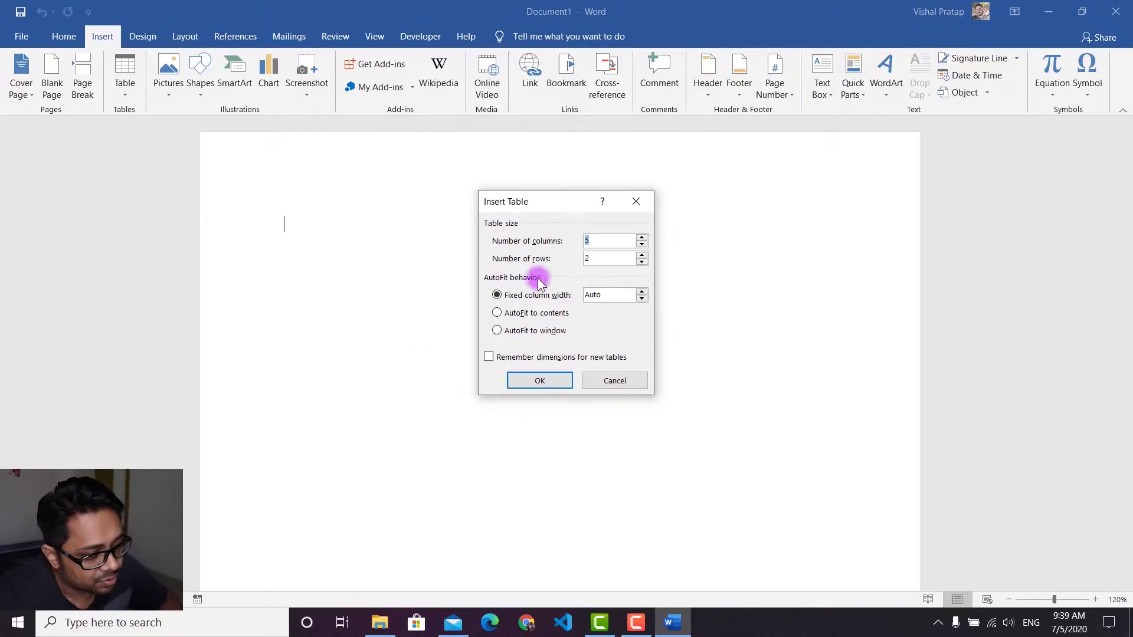
click(587, 260)
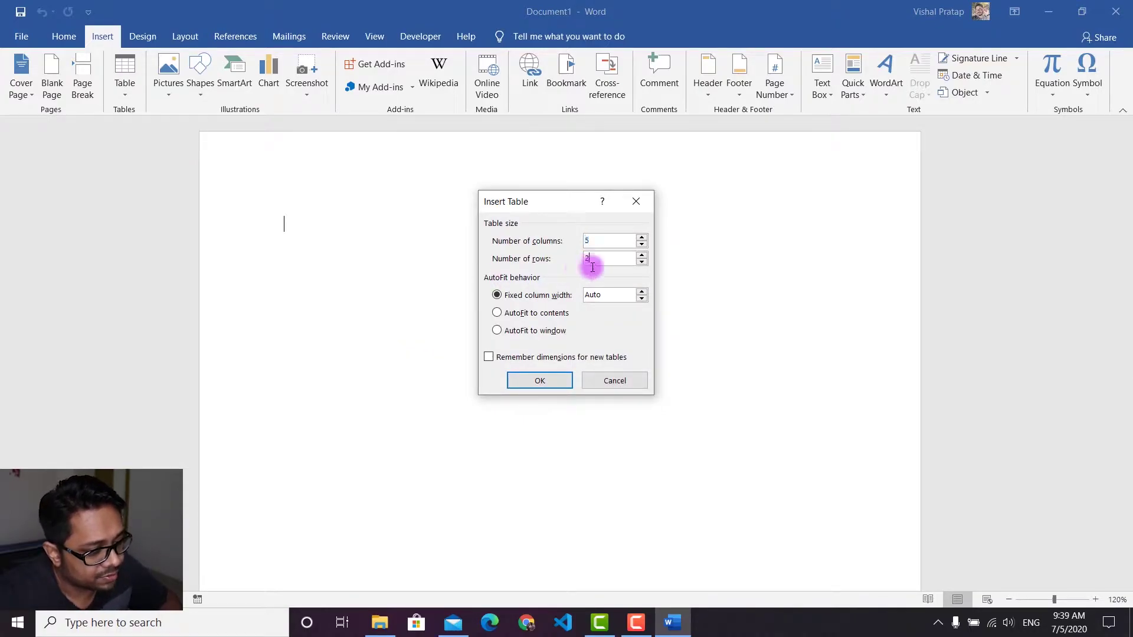
click(542, 383)
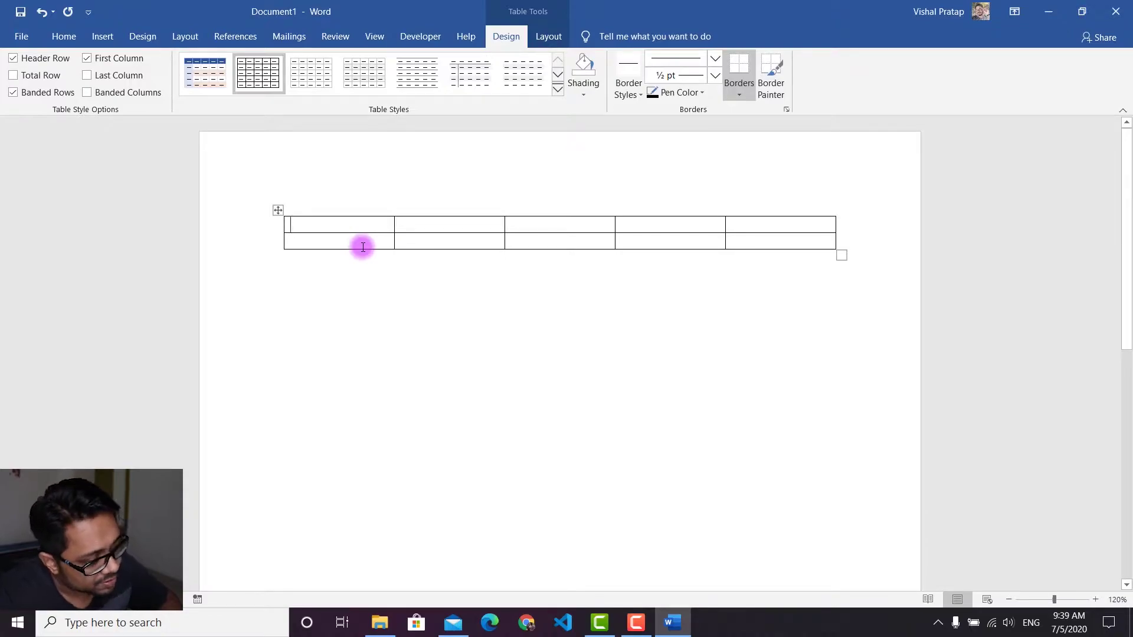
Step: Add a third row with Tab from the last cell, then return the caret to the first cell
click(746, 240)
key(Tab)
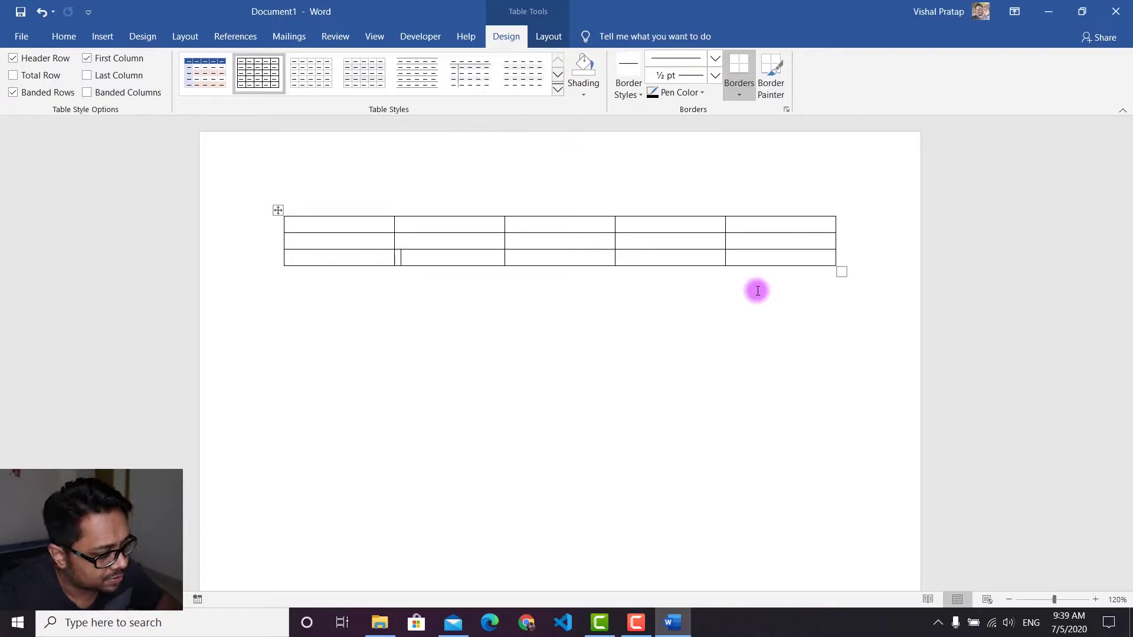
drag(311, 227, 796, 220)
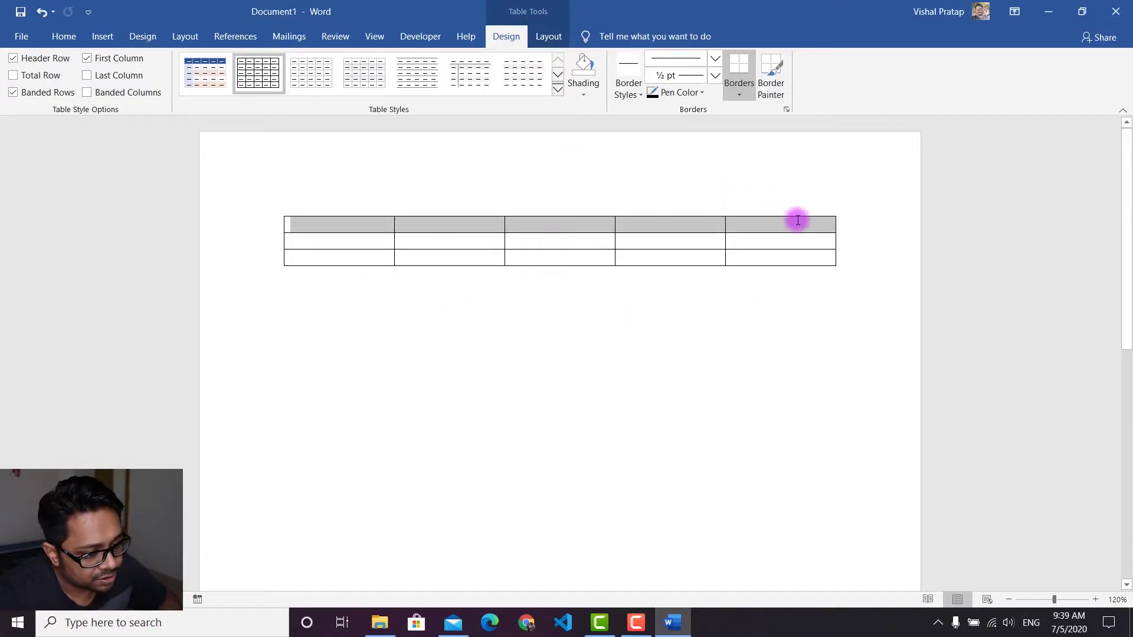
click(486, 256)
drag(417, 223, 430, 263)
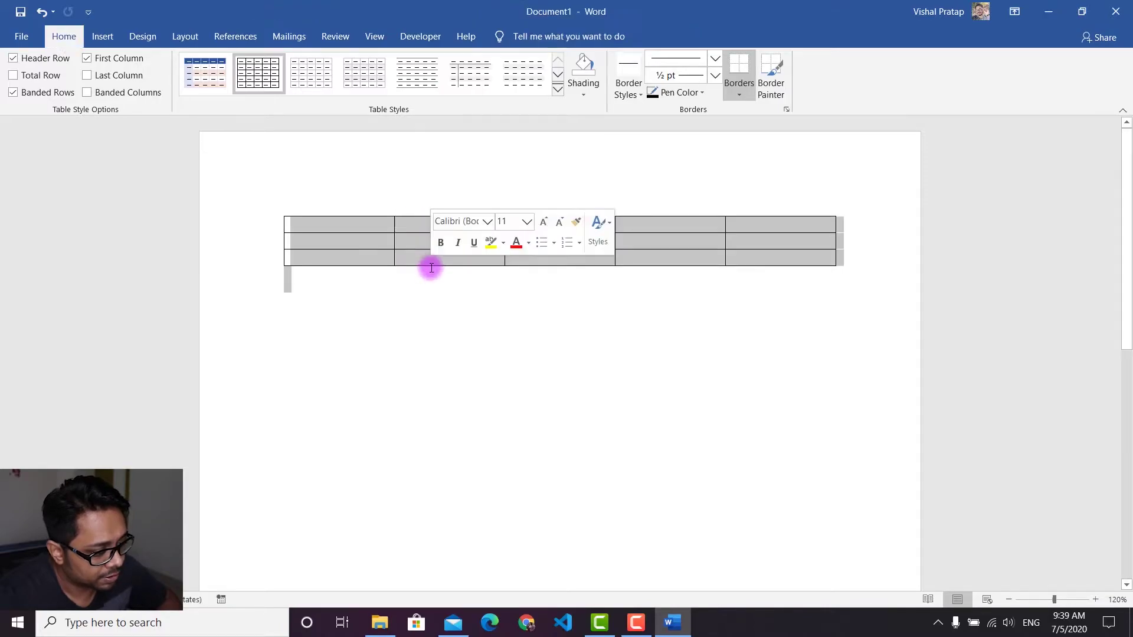
click(421, 261)
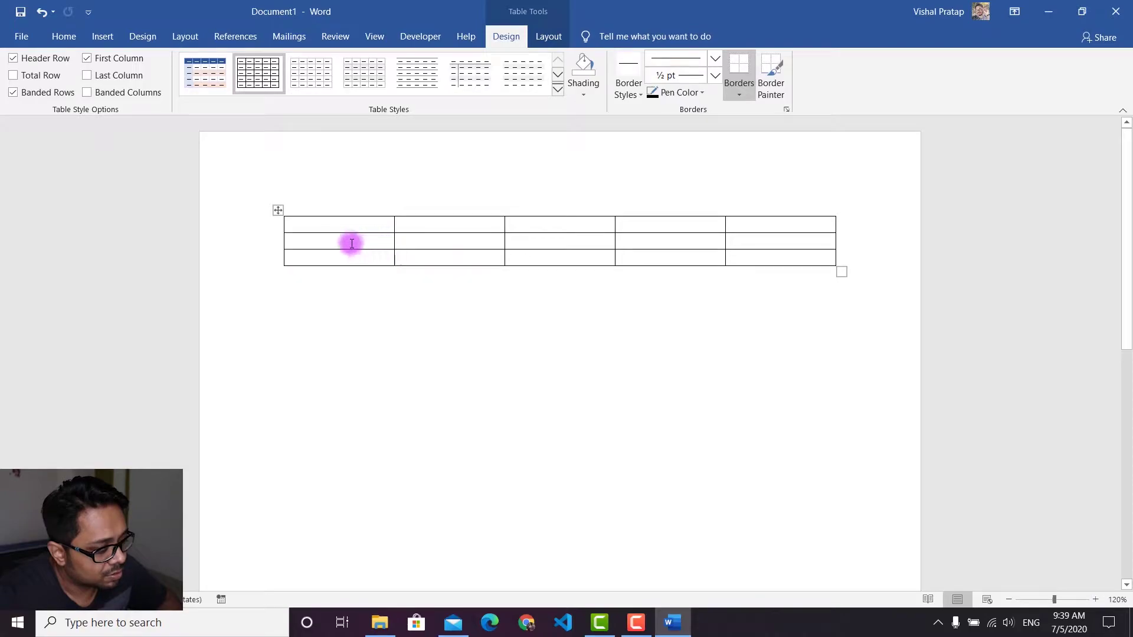
click(324, 260)
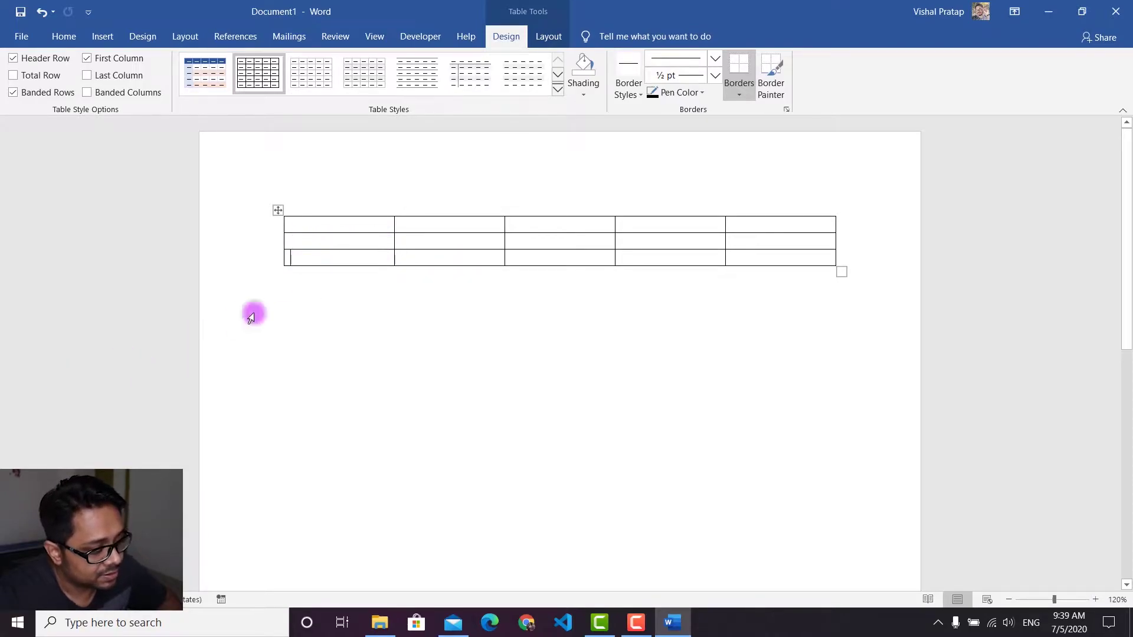
click(345, 222)
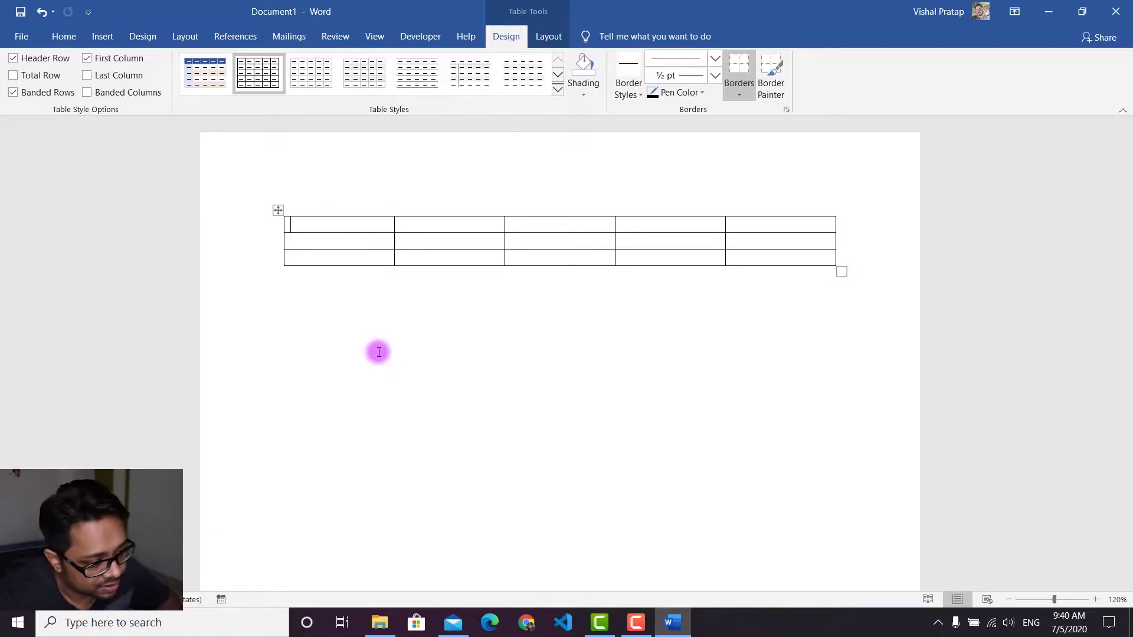
Step: Expand the Table Styles gallery on the Design tab after checking the Layout tab
click(558, 88)
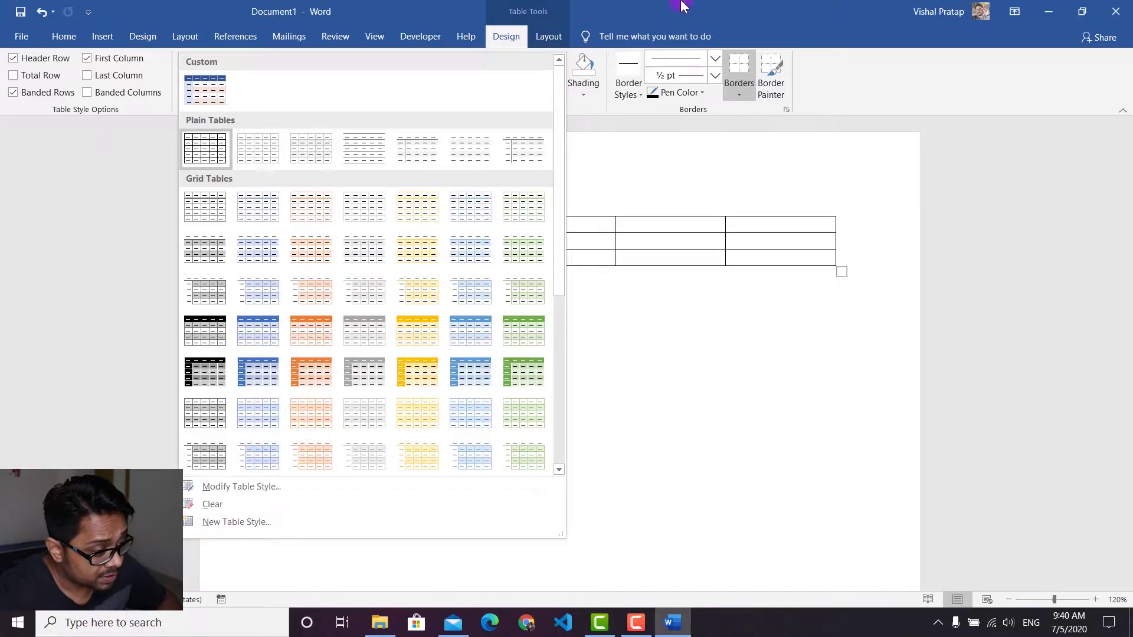
click(646, 7)
click(466, 248)
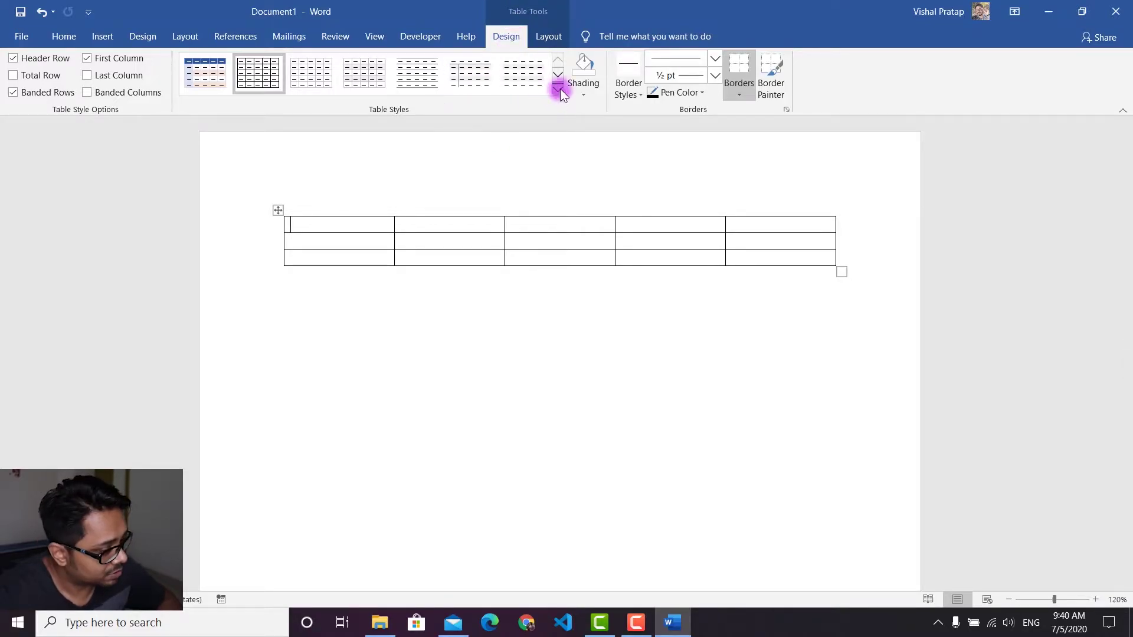
click(548, 36)
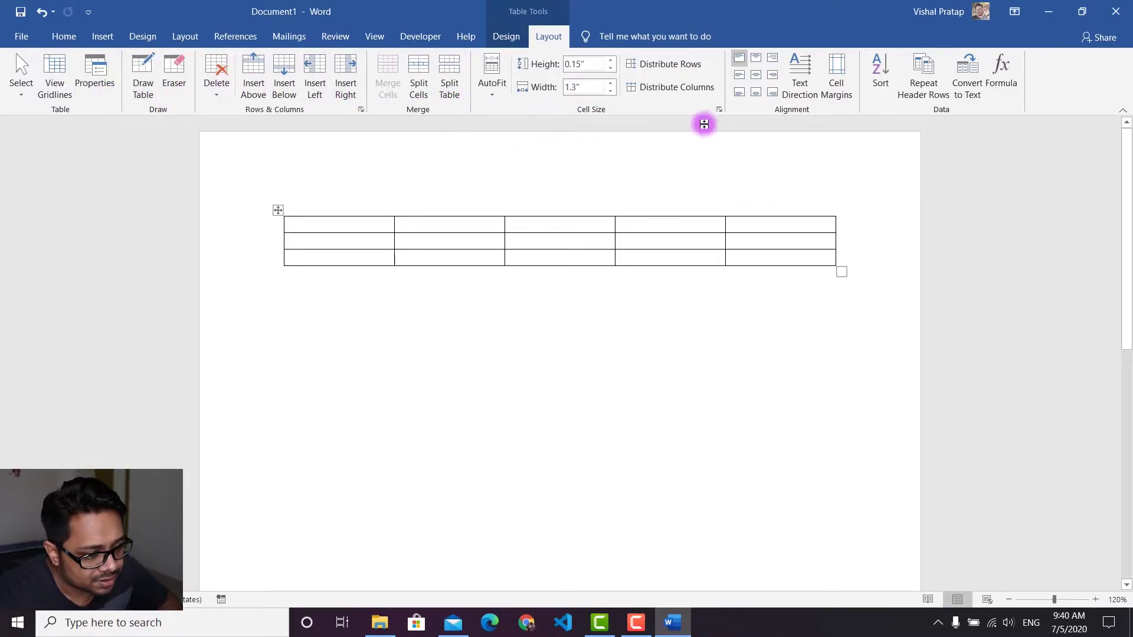
click(514, 42)
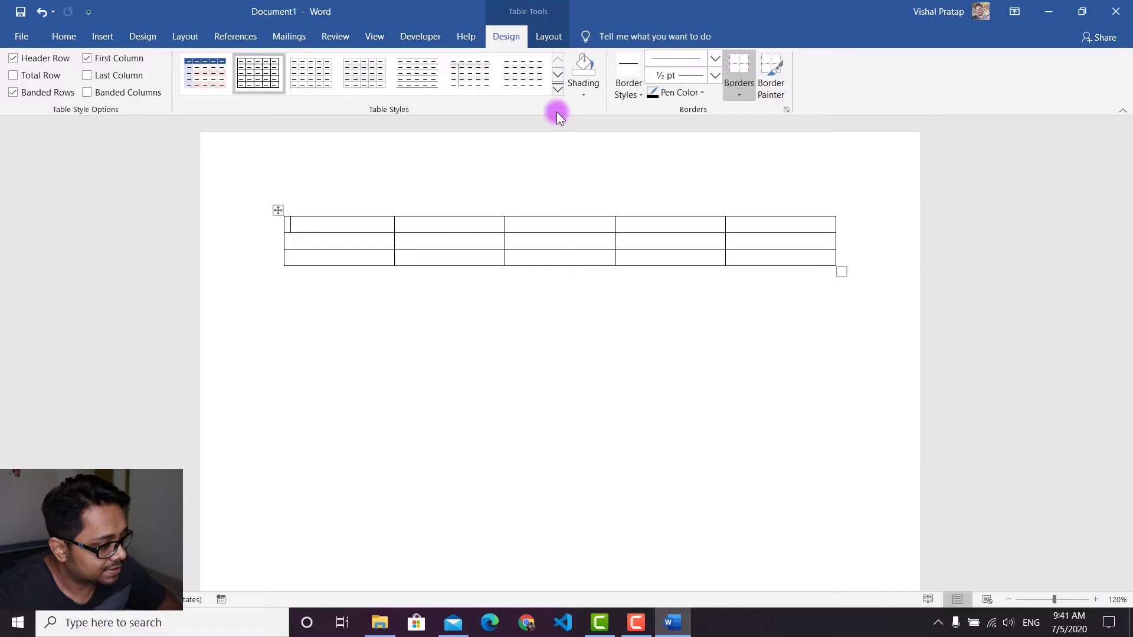
click(559, 90)
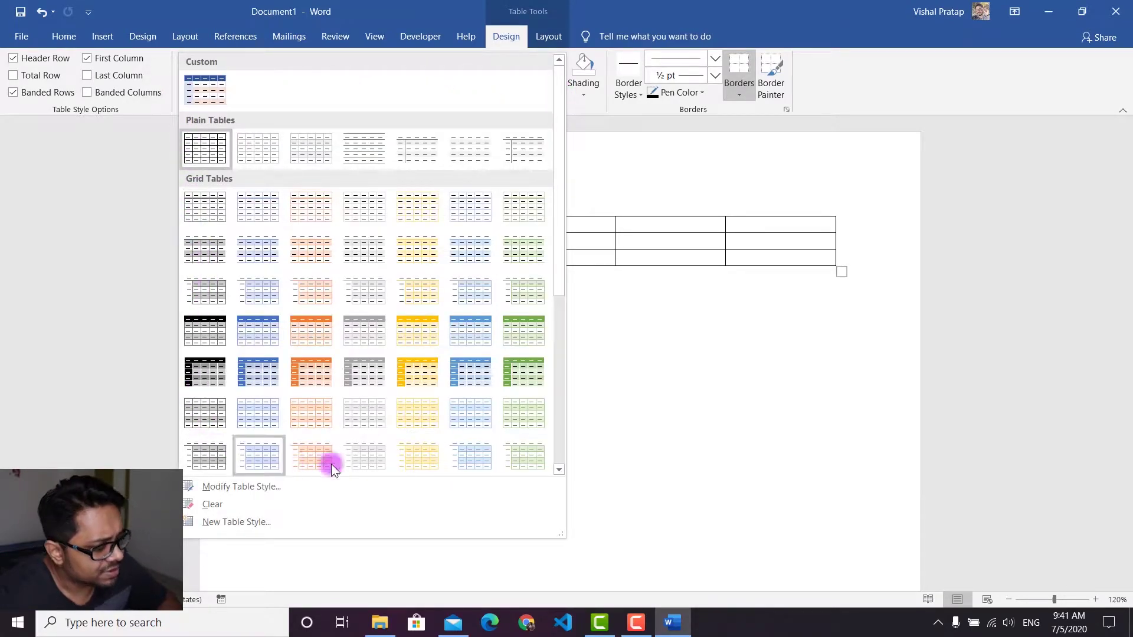
Step: Browse the table styles and apply a blue Grid Table style
scroll(466, 318, down, 3)
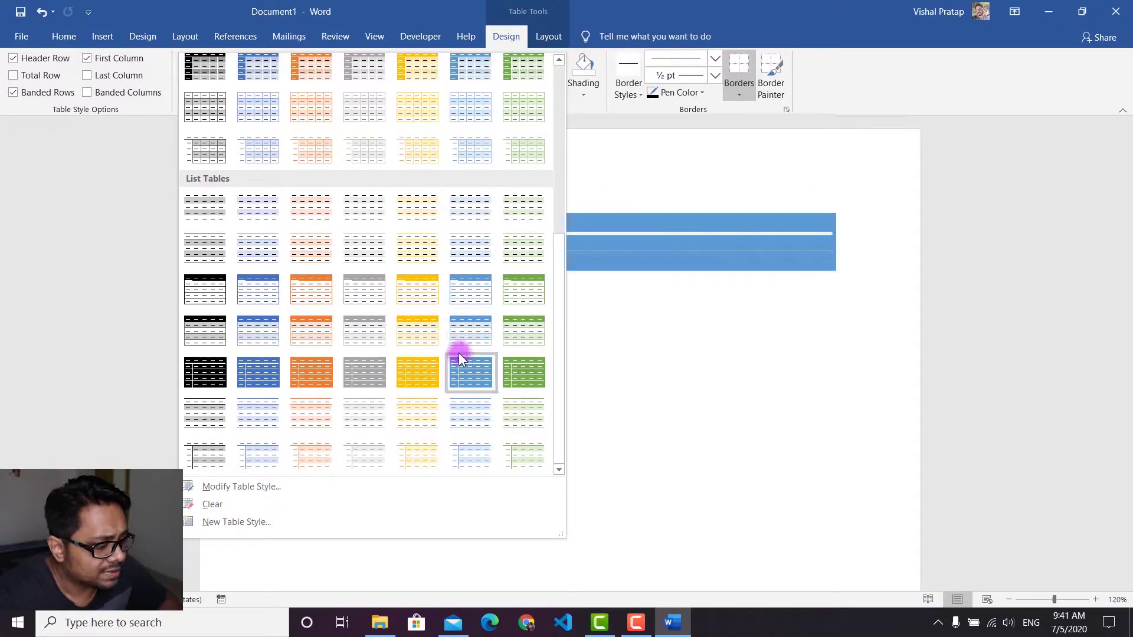
scroll(427, 354, up, 3)
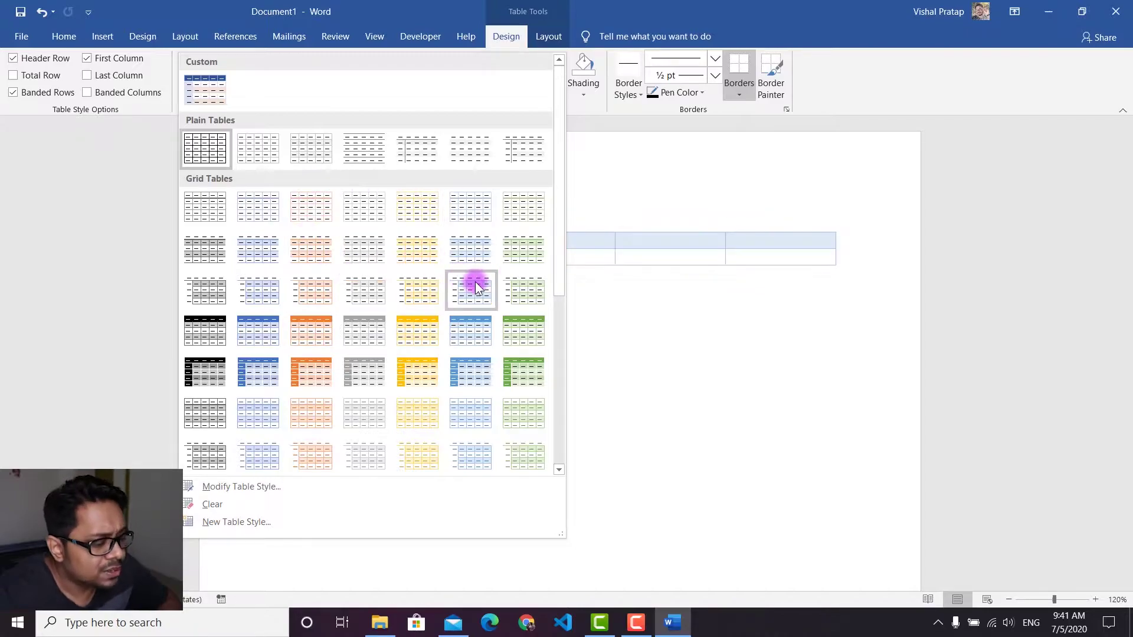
click(466, 253)
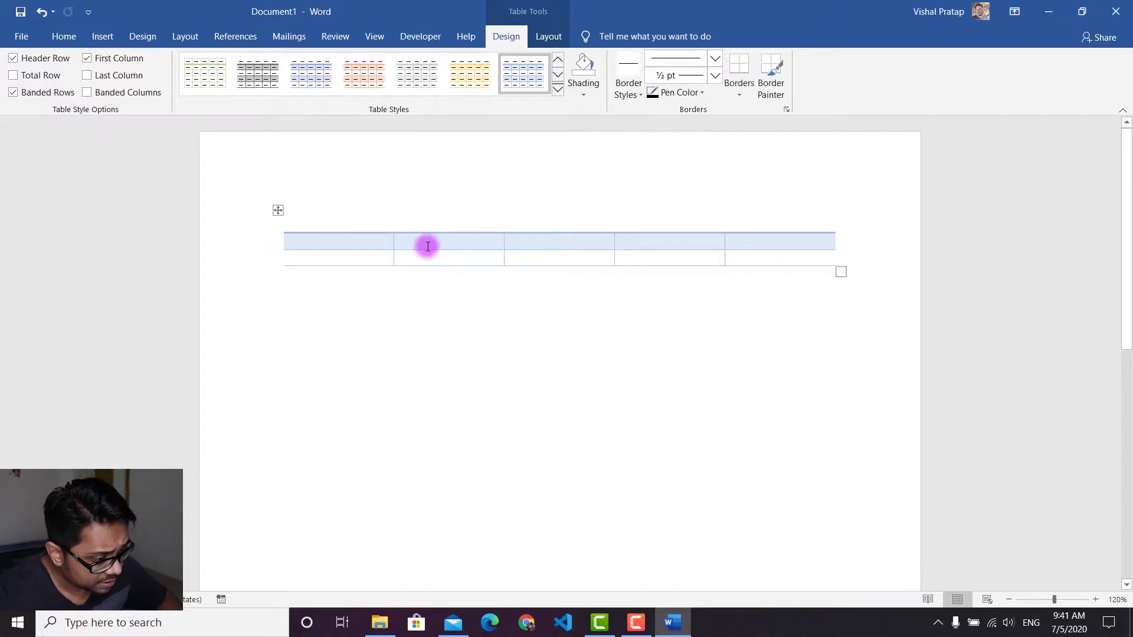
Step: Browse the gallery again, close it, and undo the blue style to restore the plain grid
click(557, 92)
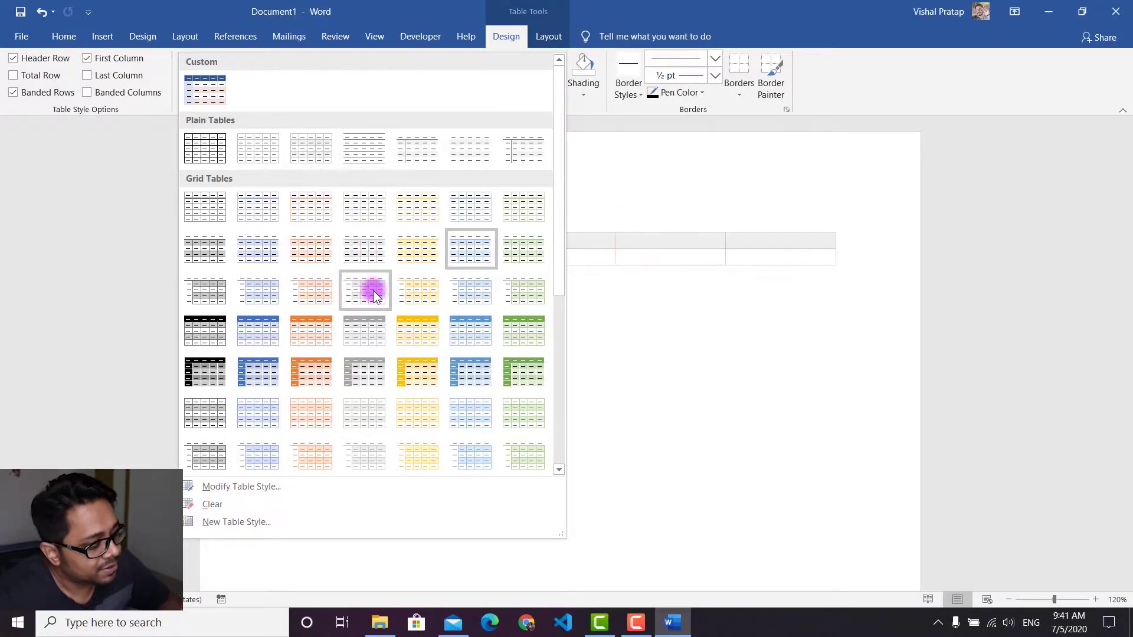
scroll(372, 289, down, 3)
scroll(428, 304, down, 1)
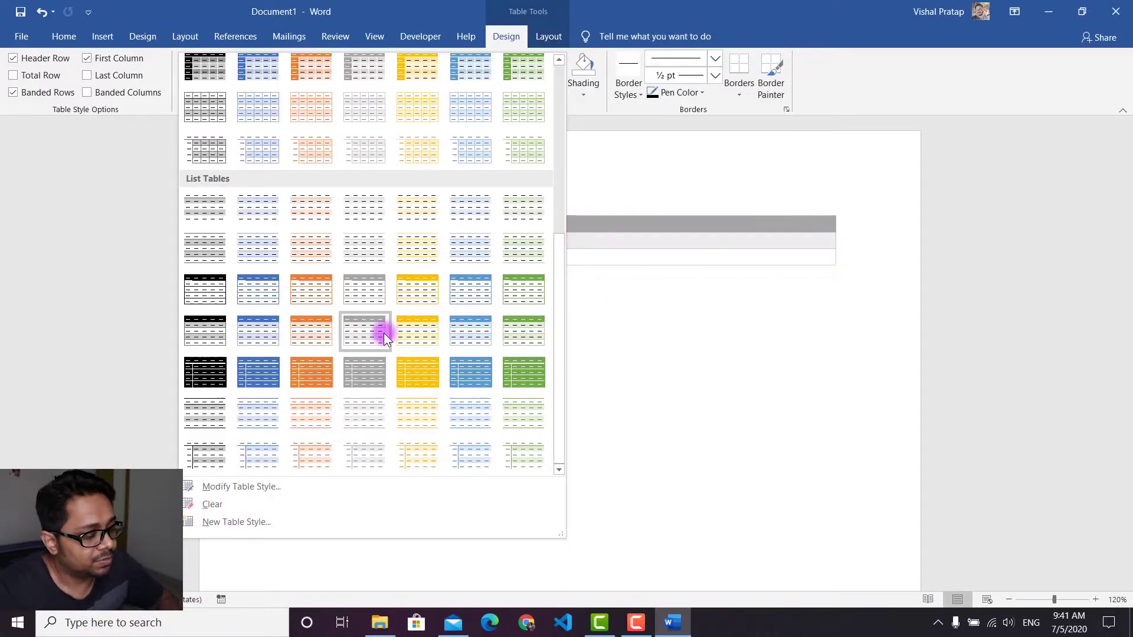
scroll(386, 334, up, 5)
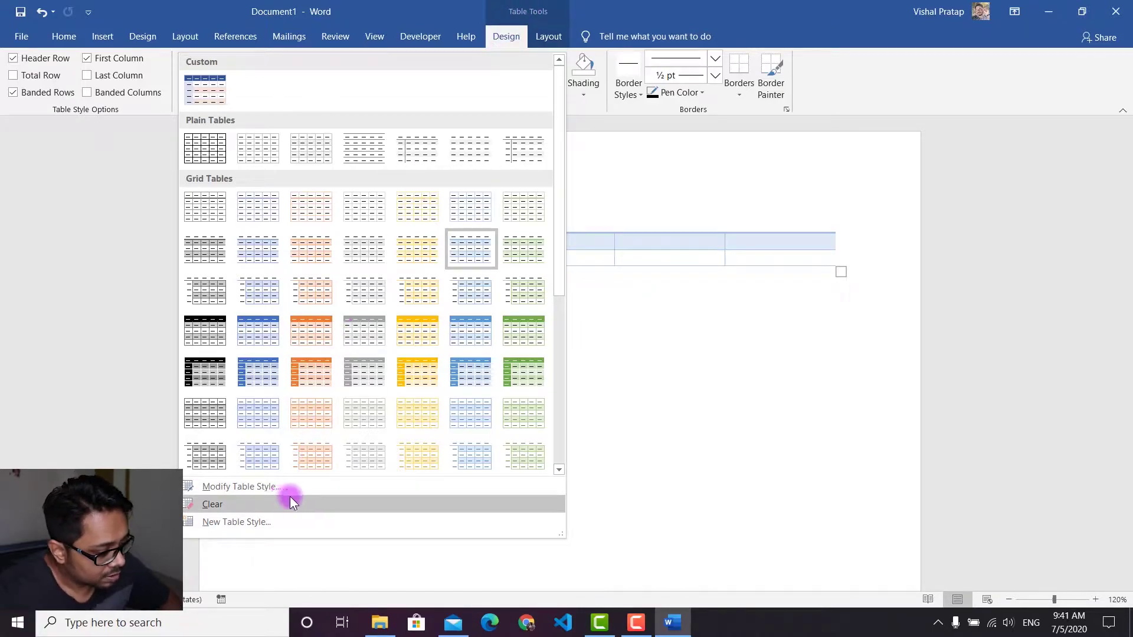
click(689, 373)
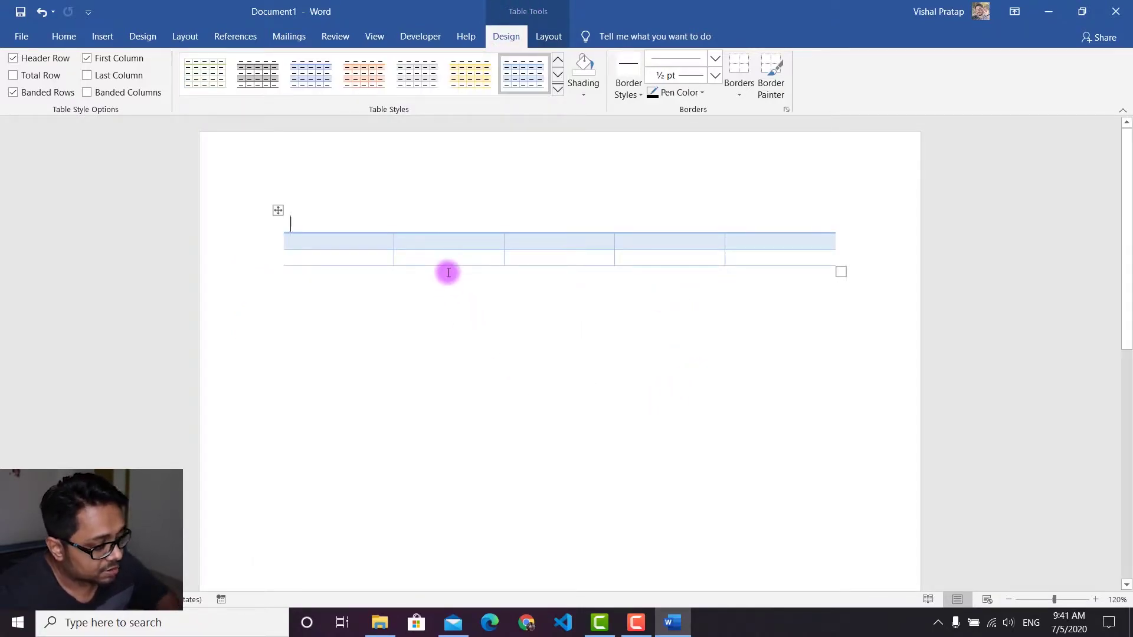
key(ctrl+z)
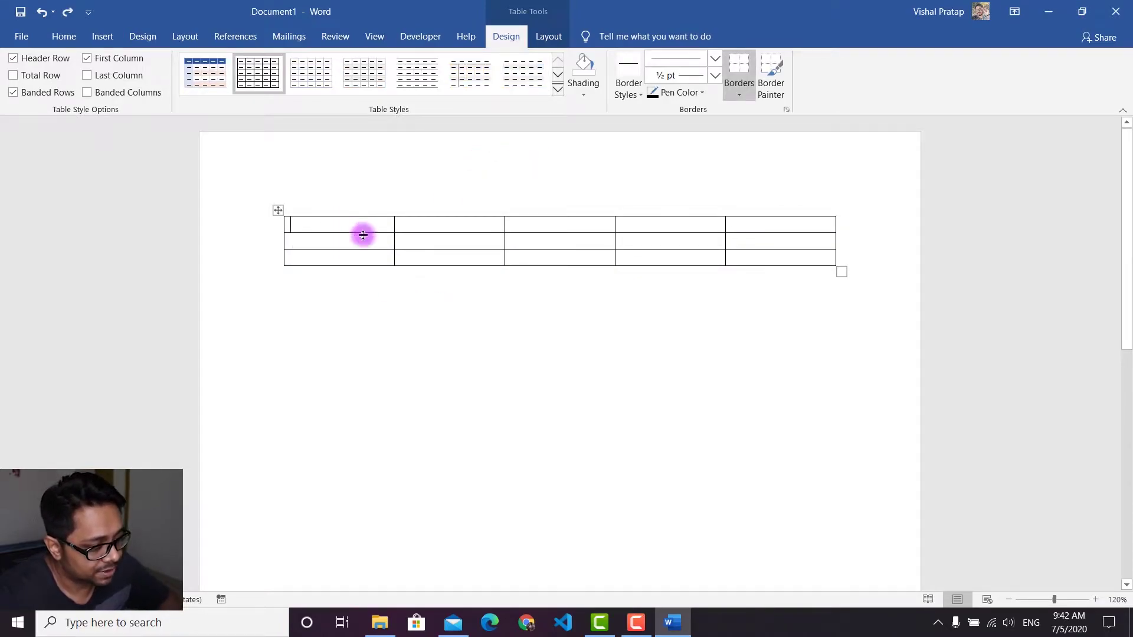
Step: Choose New Table Style from the gallery and move the Create New Style dialog left
click(558, 89)
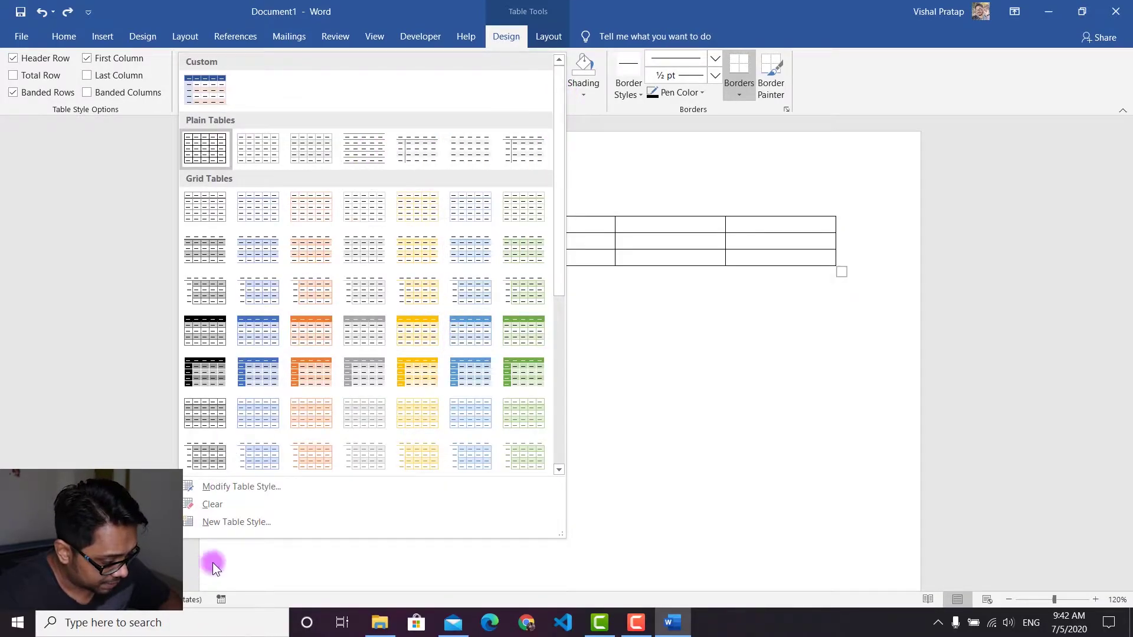
click(282, 526)
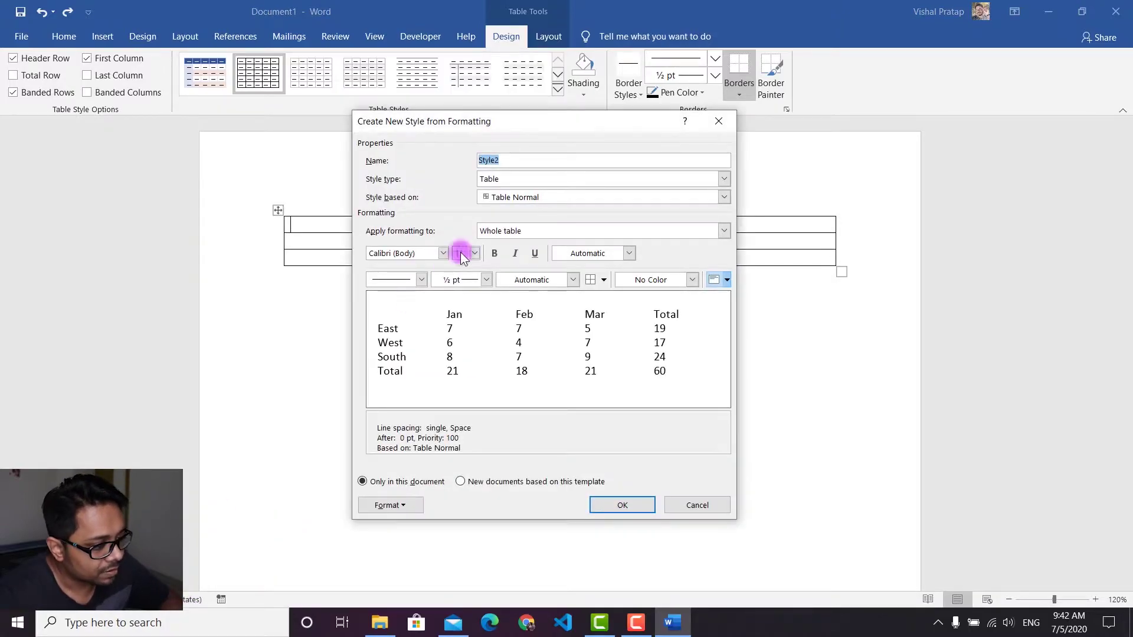
drag(528, 127, 431, 101)
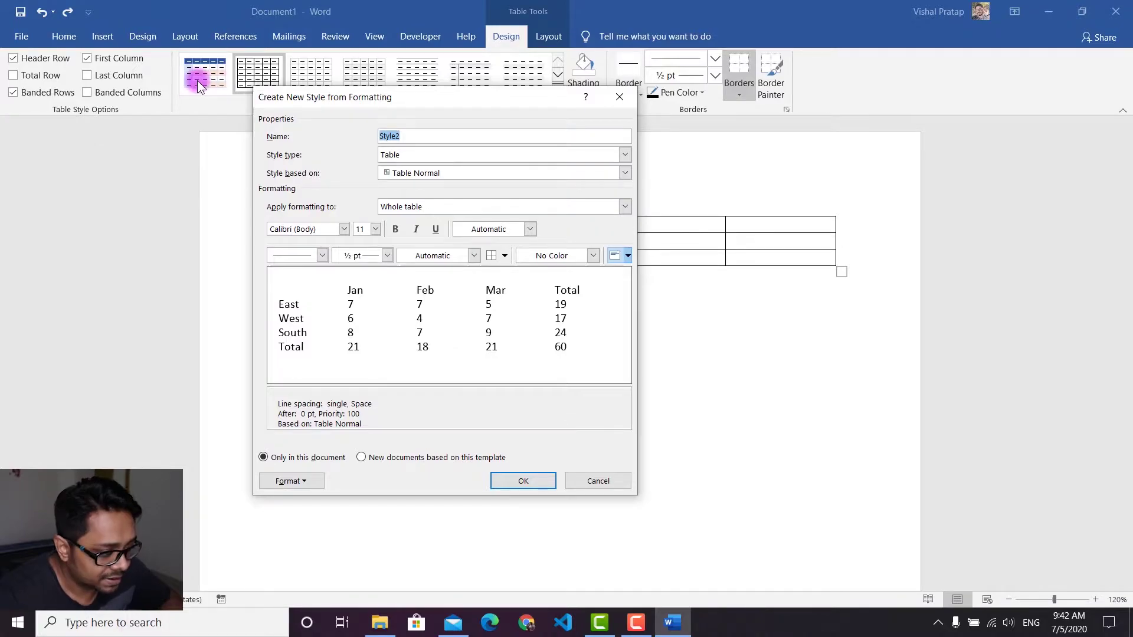
Step: Replace the default name Style2 with 'TechZonical Table' and open the Style type list
click(426, 135)
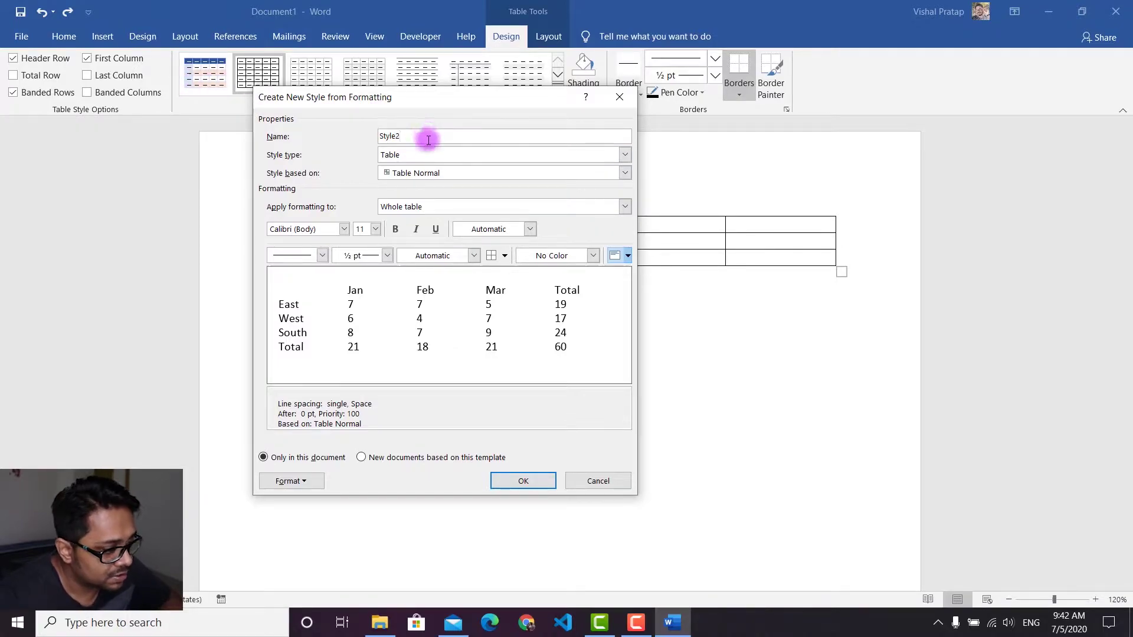
double_click(384, 136)
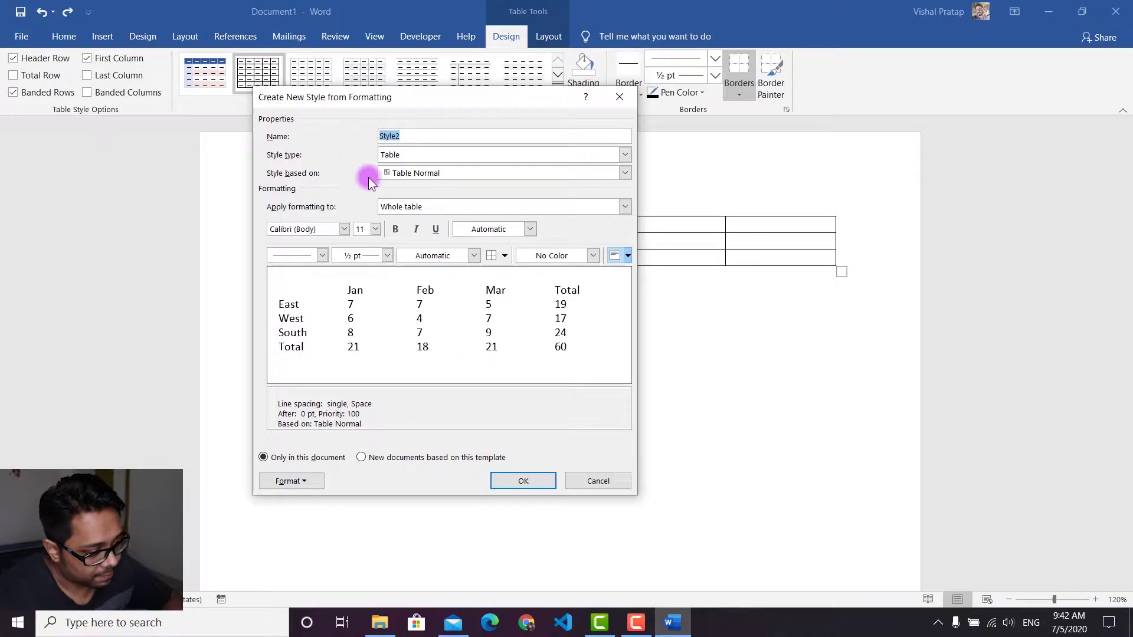
click(422, 140)
drag(414, 141, 374, 184)
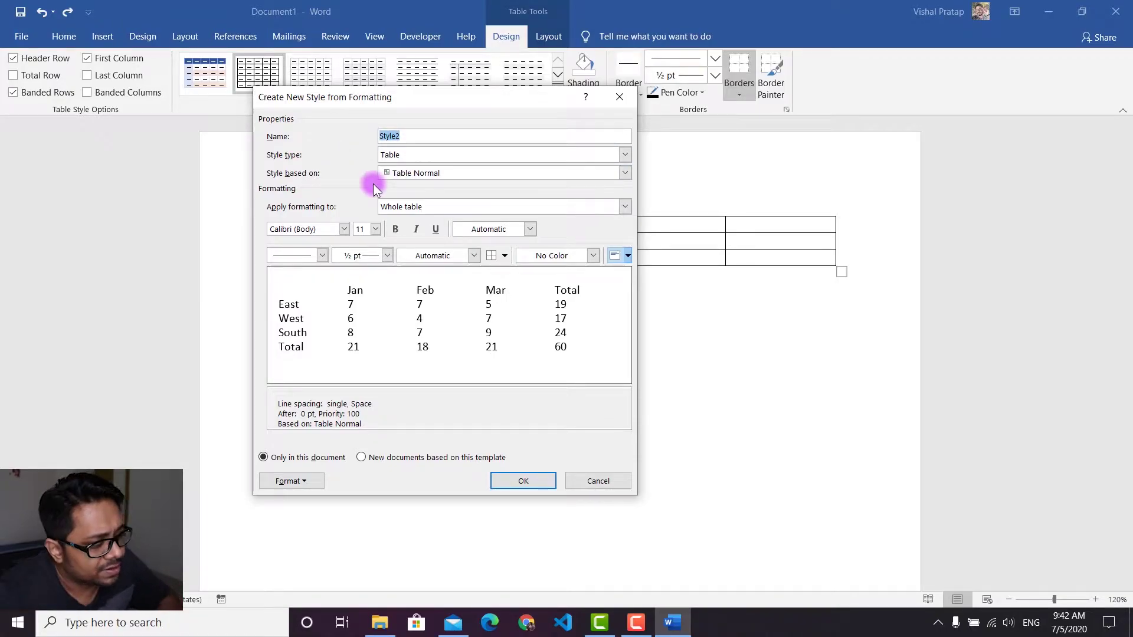
text(TechXo)
key(BackSpace)
key(BackSpace)
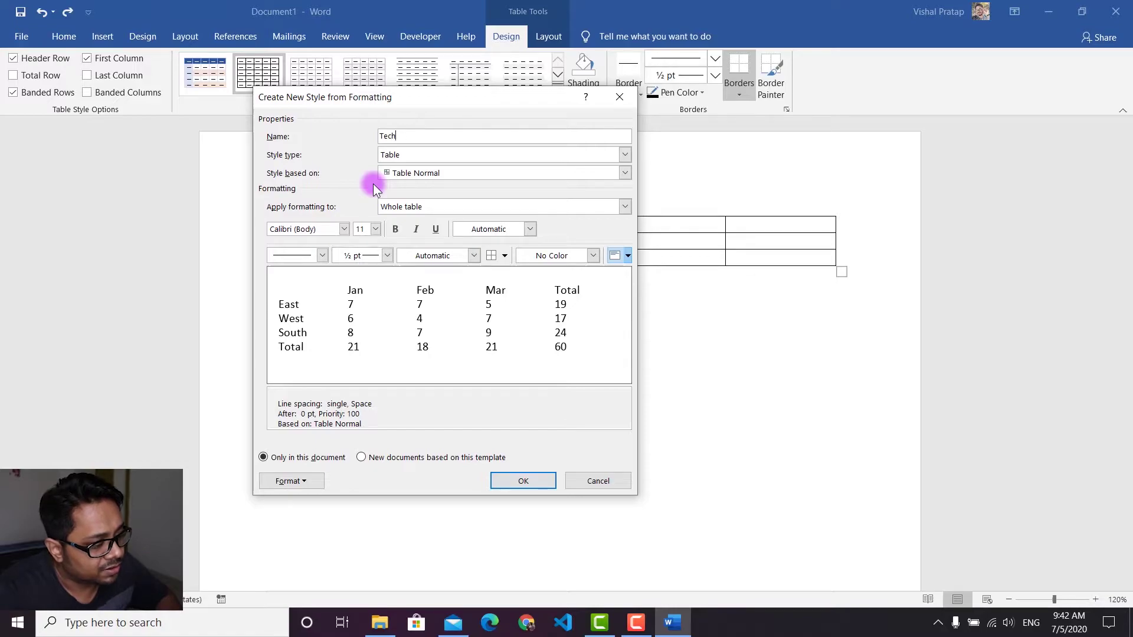
text(Zonical )
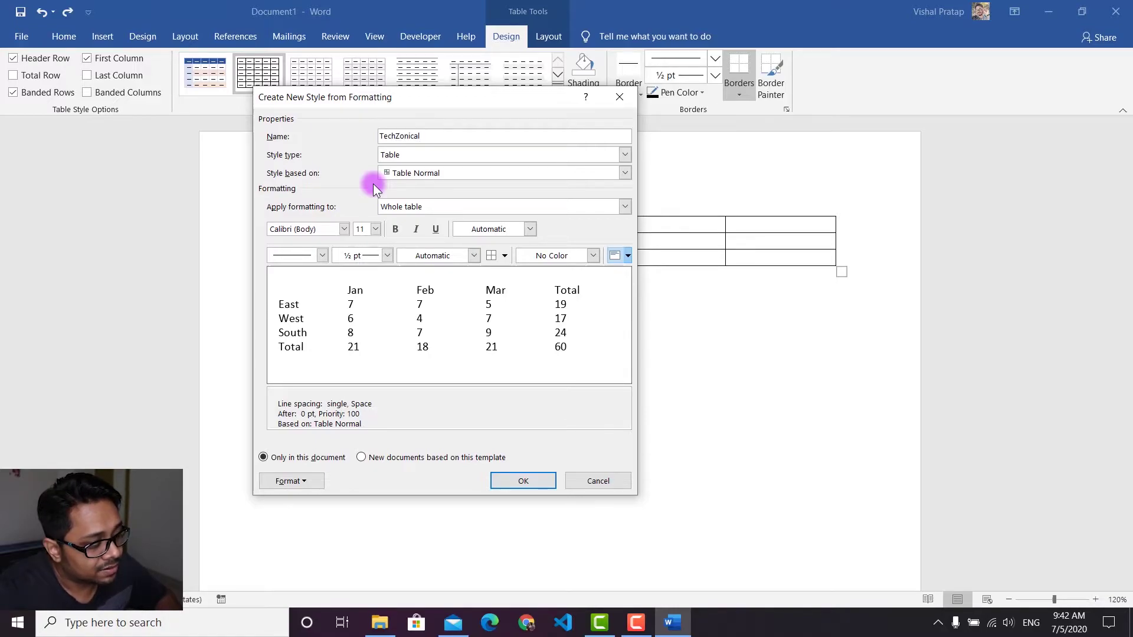
text(Table)
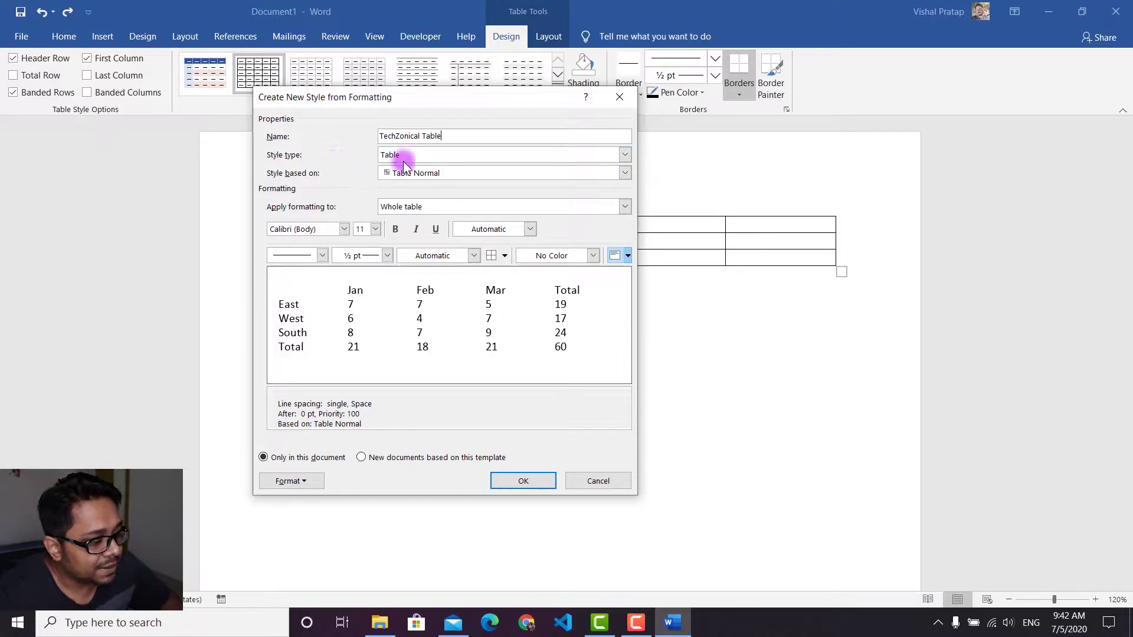
click(448, 154)
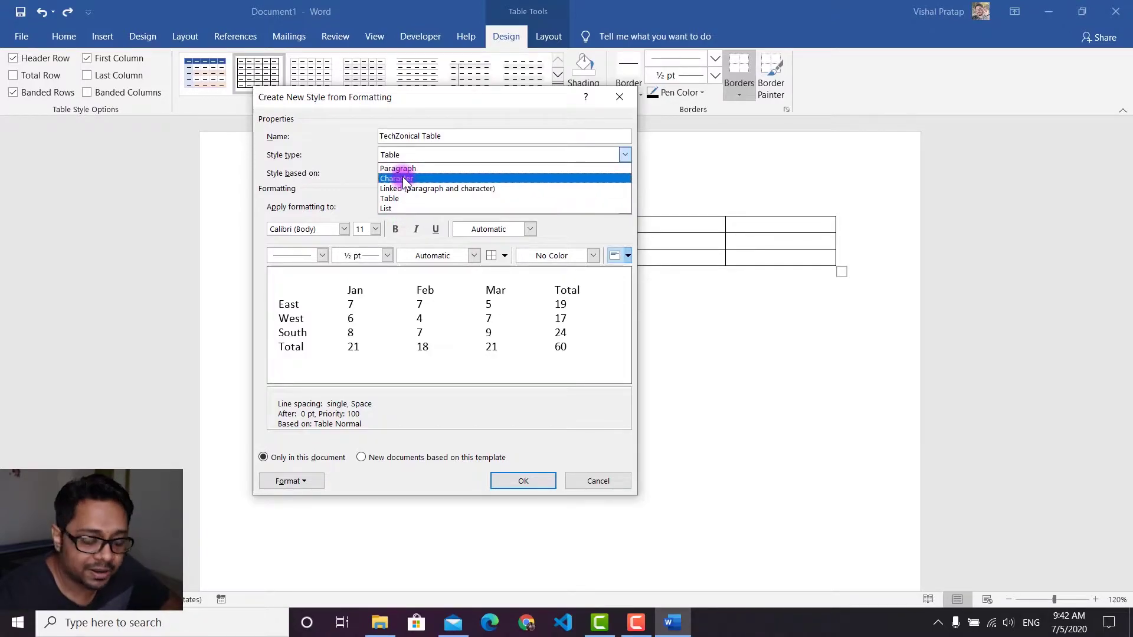
click(398, 198)
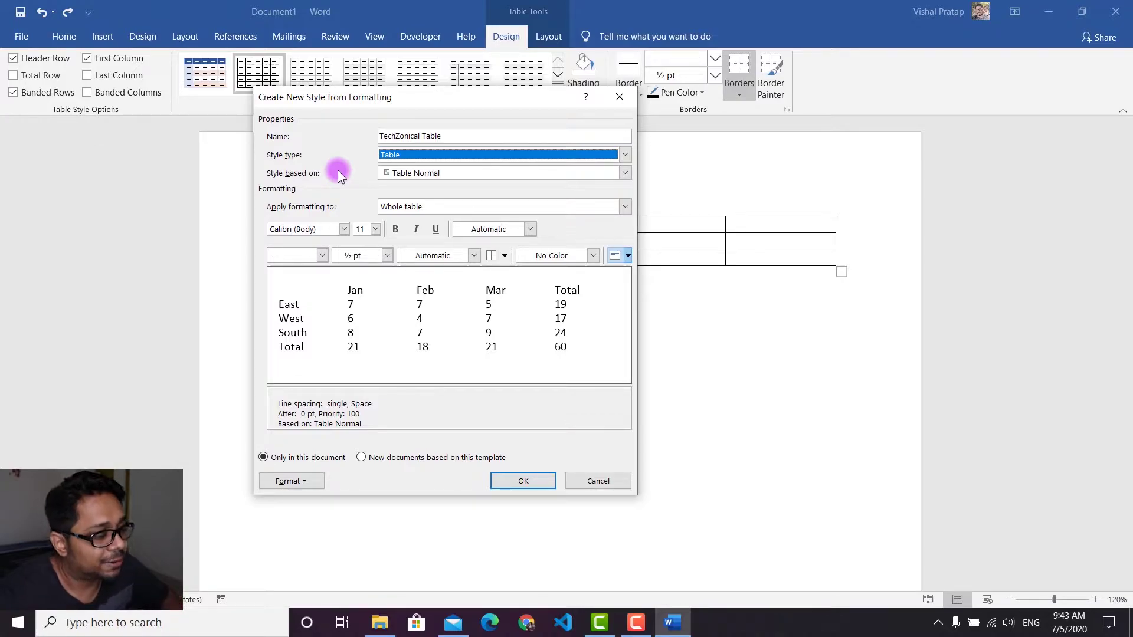
click(462, 175)
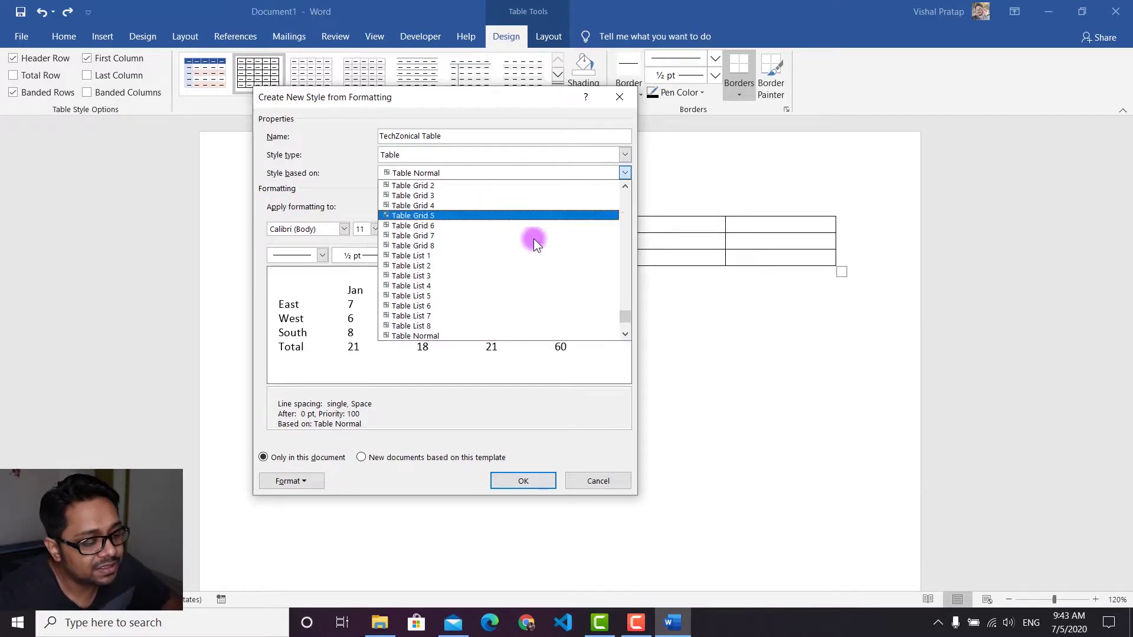
drag(629, 314, 608, 304)
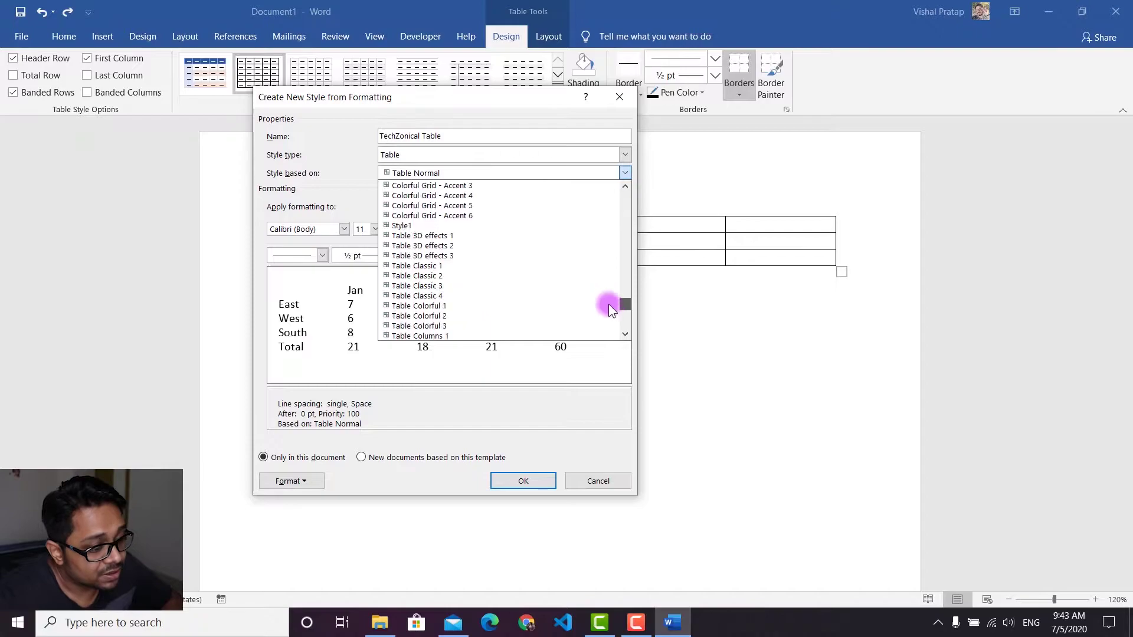
click(343, 157)
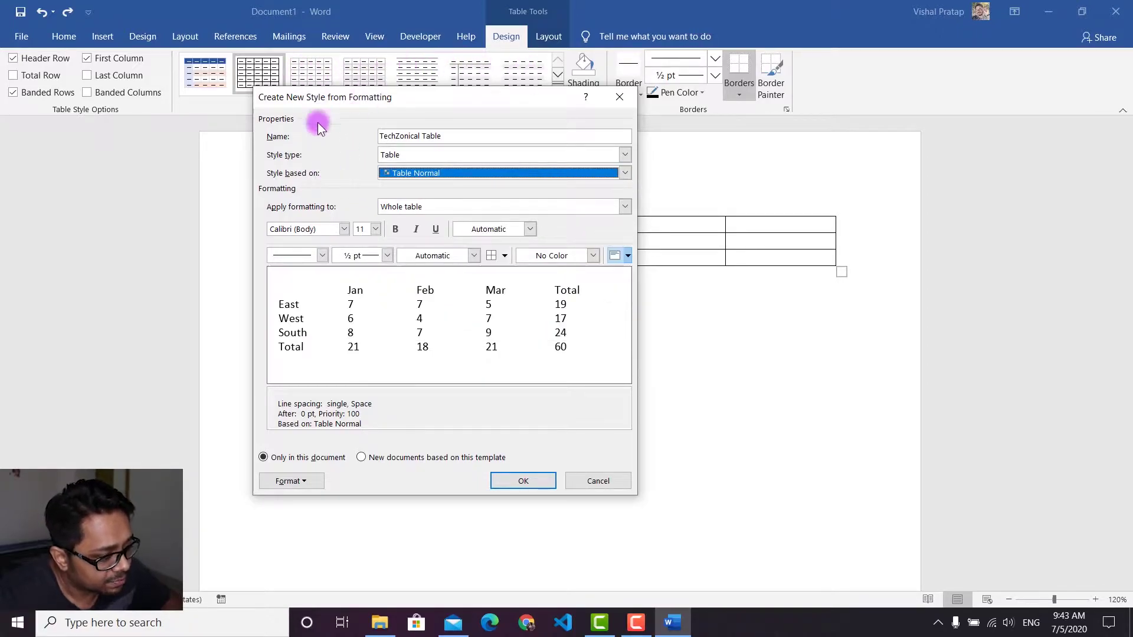
click(627, 173)
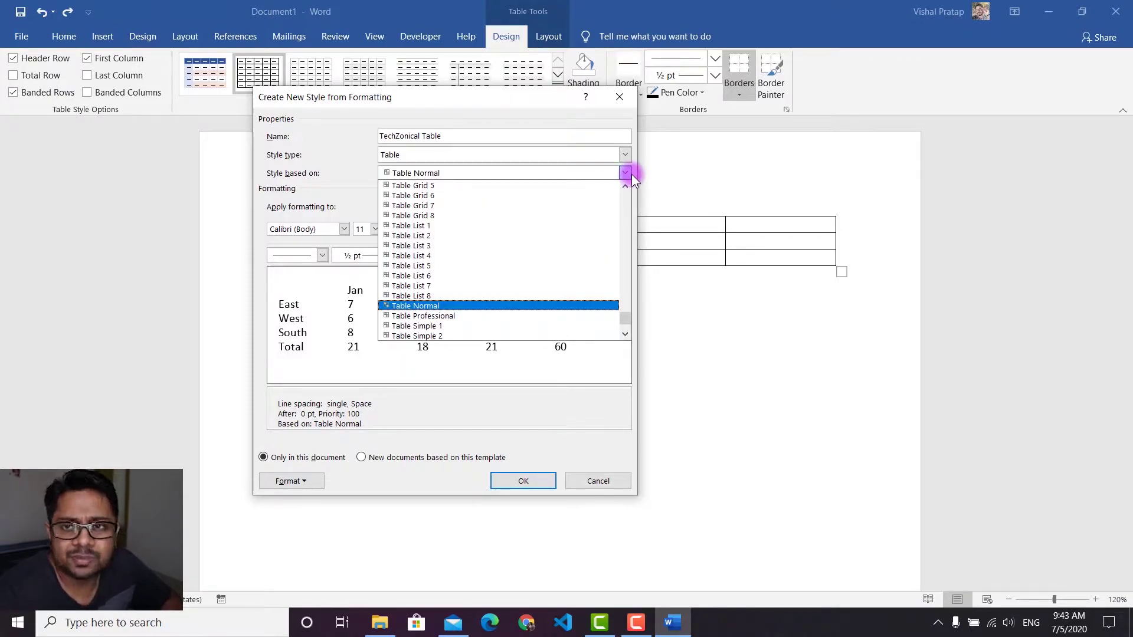
click(628, 174)
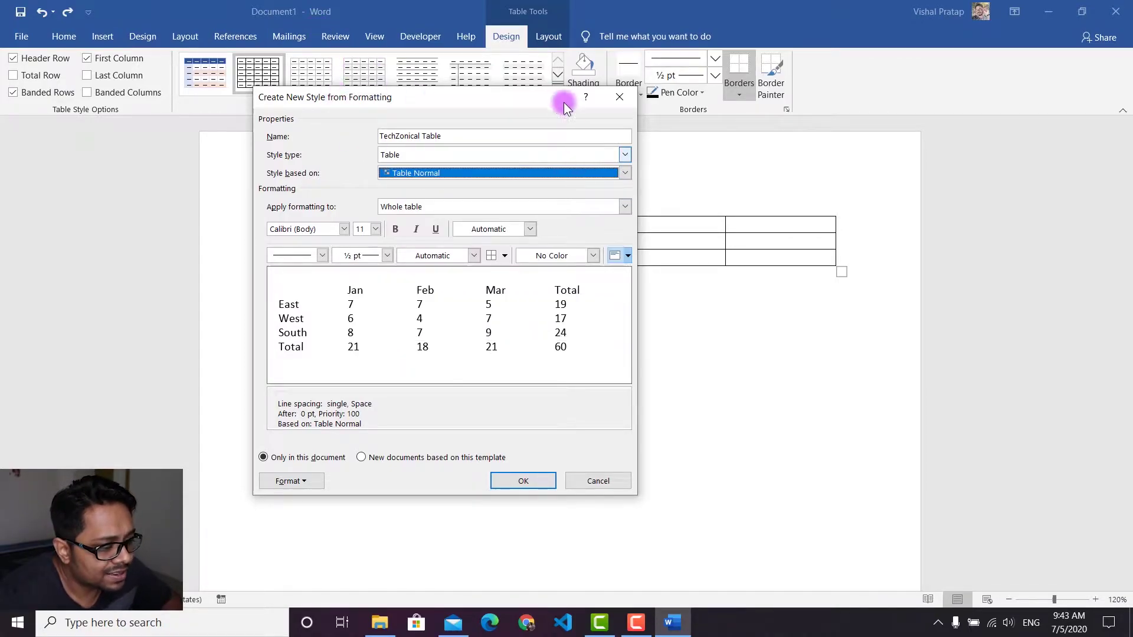
drag(564, 102, 740, 144)
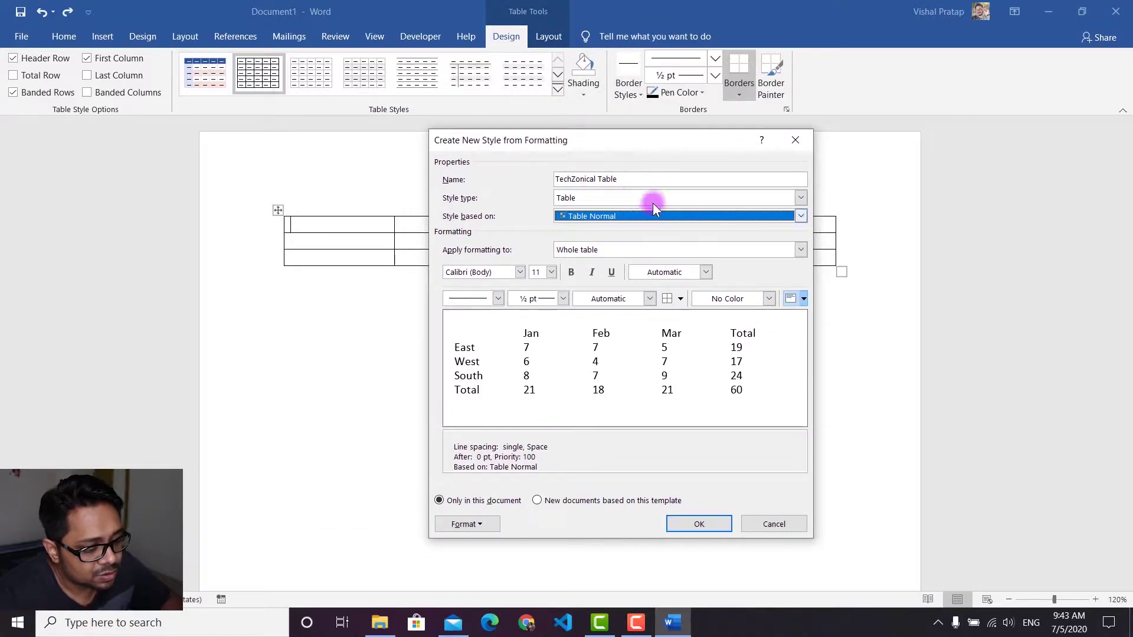
Step: Cancel the unfinished style and start another one via New Table Style in the gallery
click(768, 525)
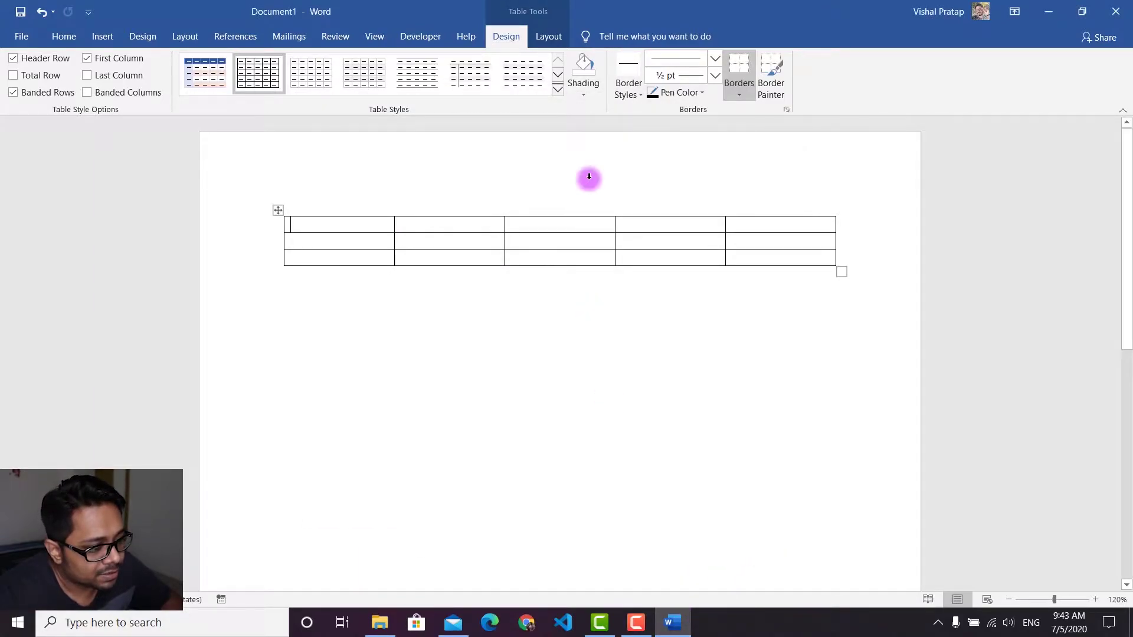
click(558, 89)
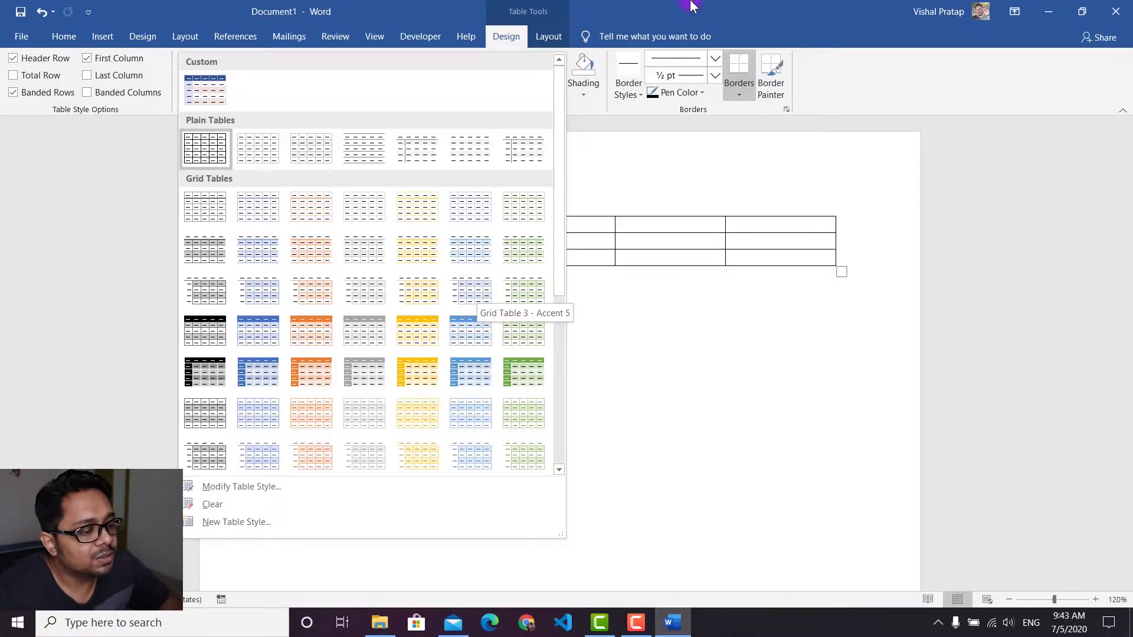
click(643, 9)
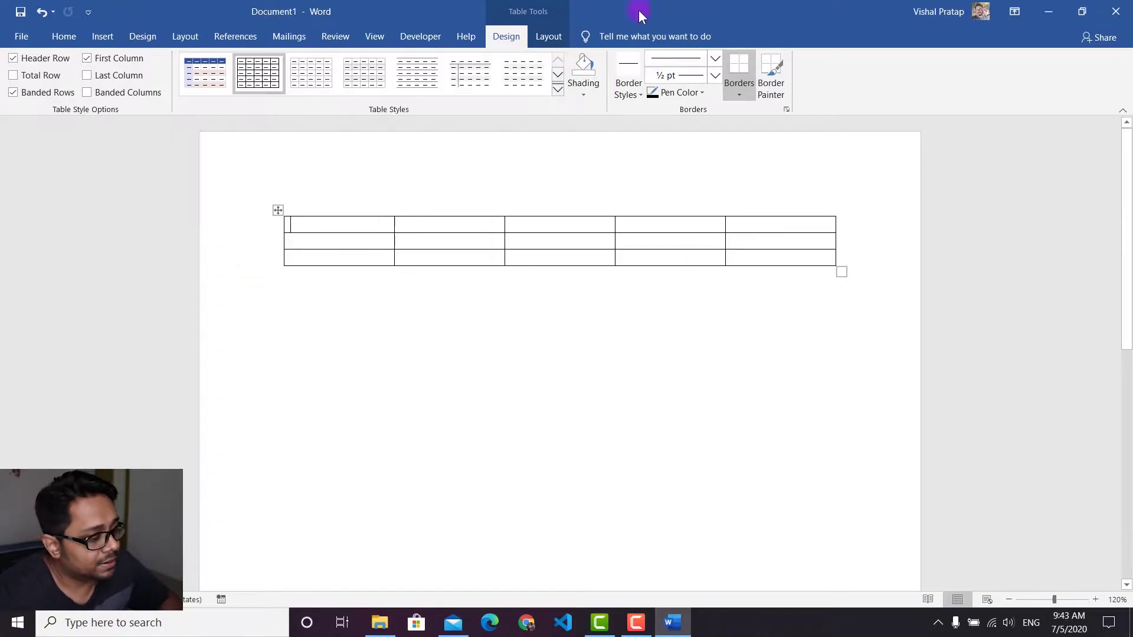
click(551, 94)
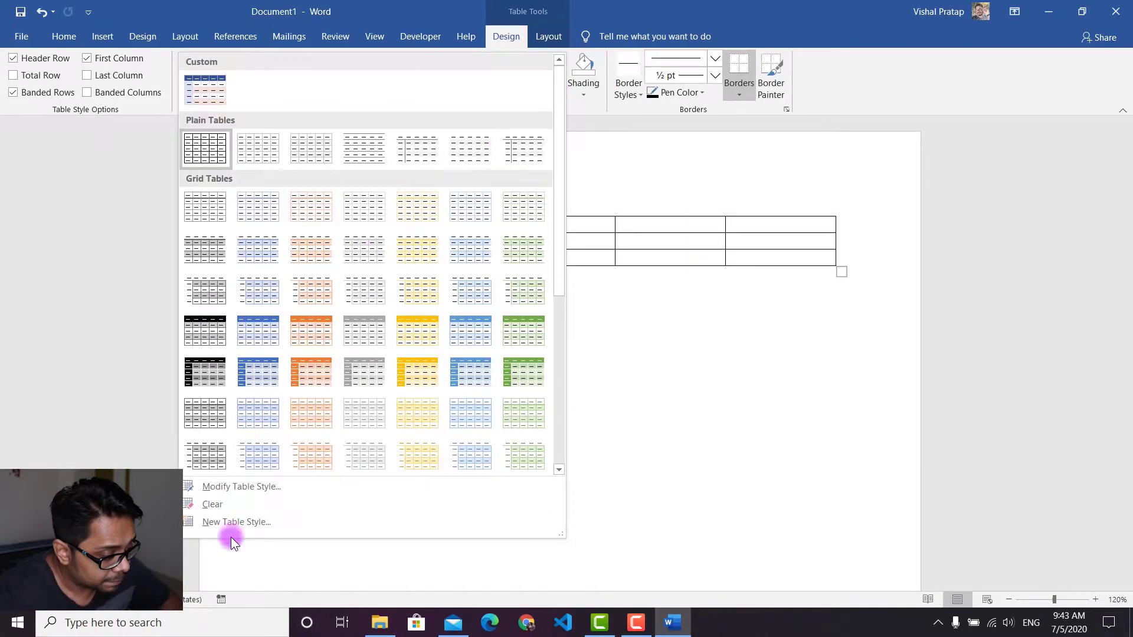
click(248, 521)
Step: Name the style 'TechZonical Table', preview Table List 6, List 2 and Grid 4 bases, then keep Table Normal
text(Te)
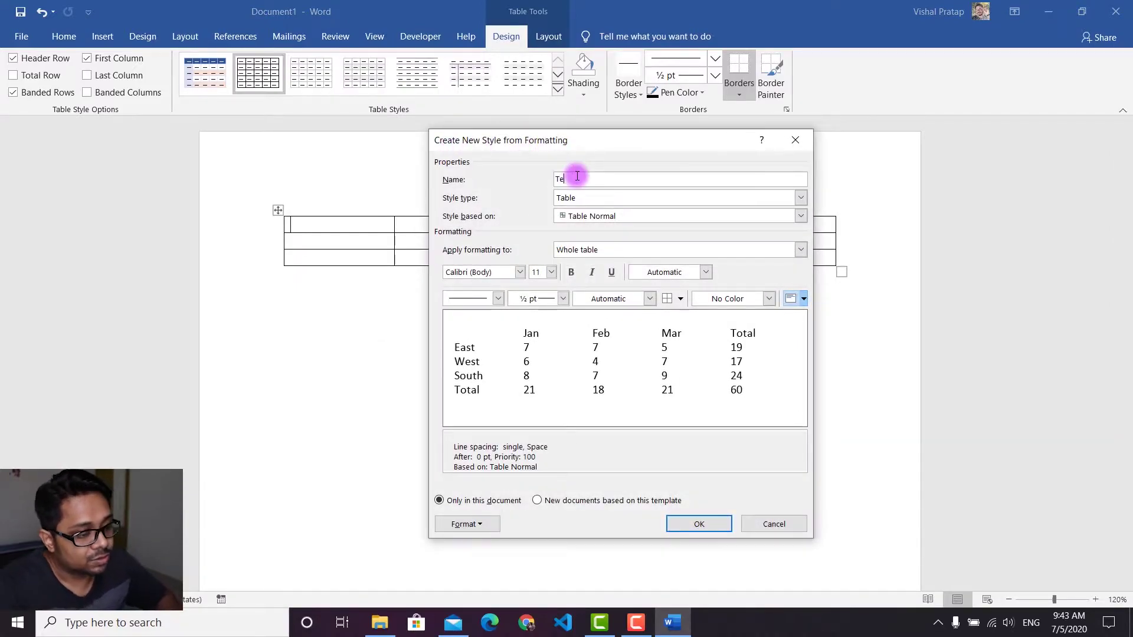
text(chZoni)
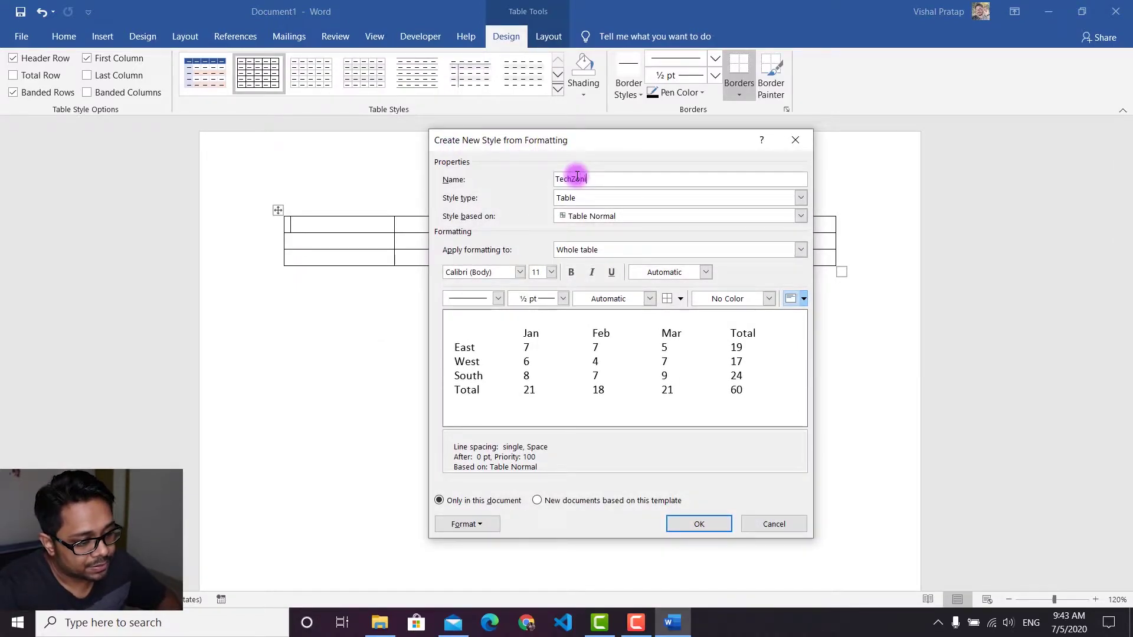
text(cal Vable)
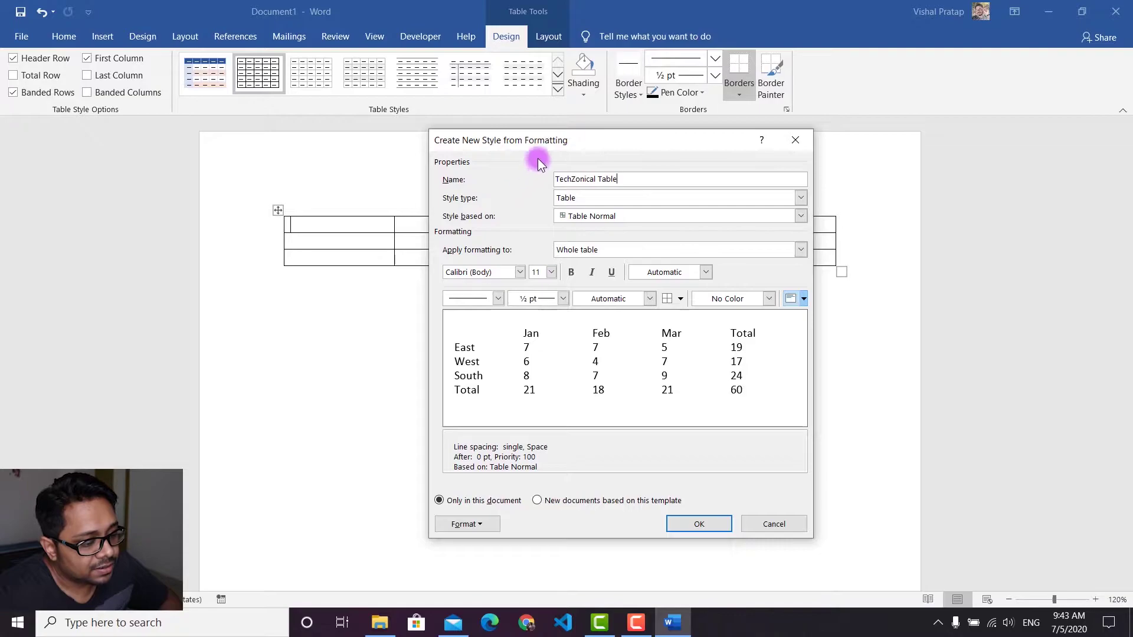
drag(544, 141, 431, 104)
click(687, 180)
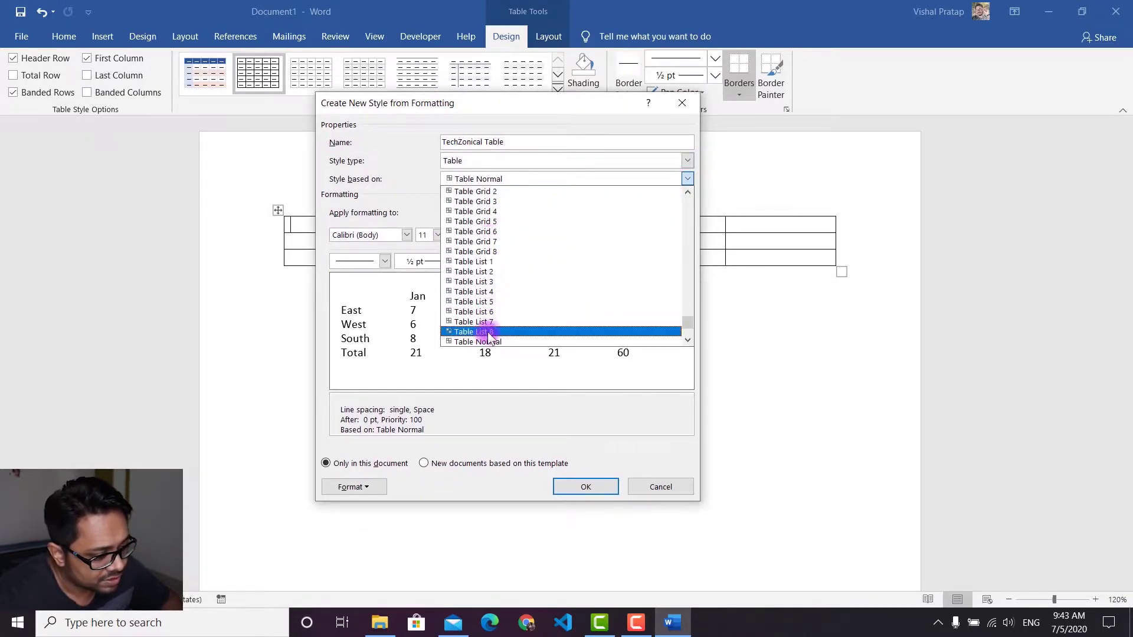
click(490, 312)
click(554, 175)
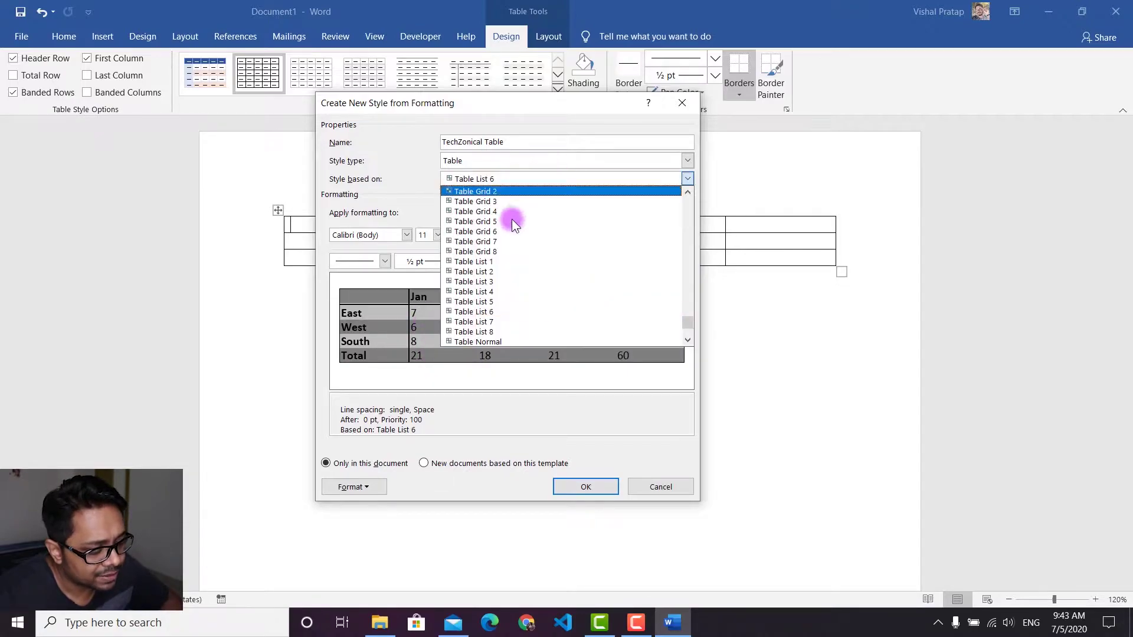
click(513, 271)
click(522, 184)
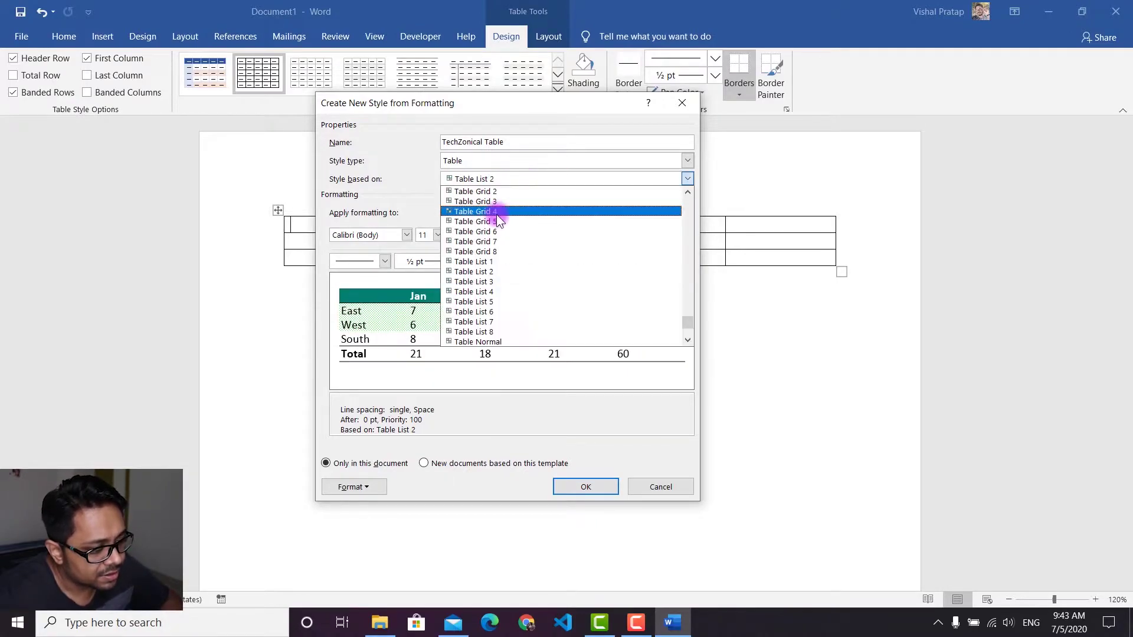
click(497, 213)
click(515, 182)
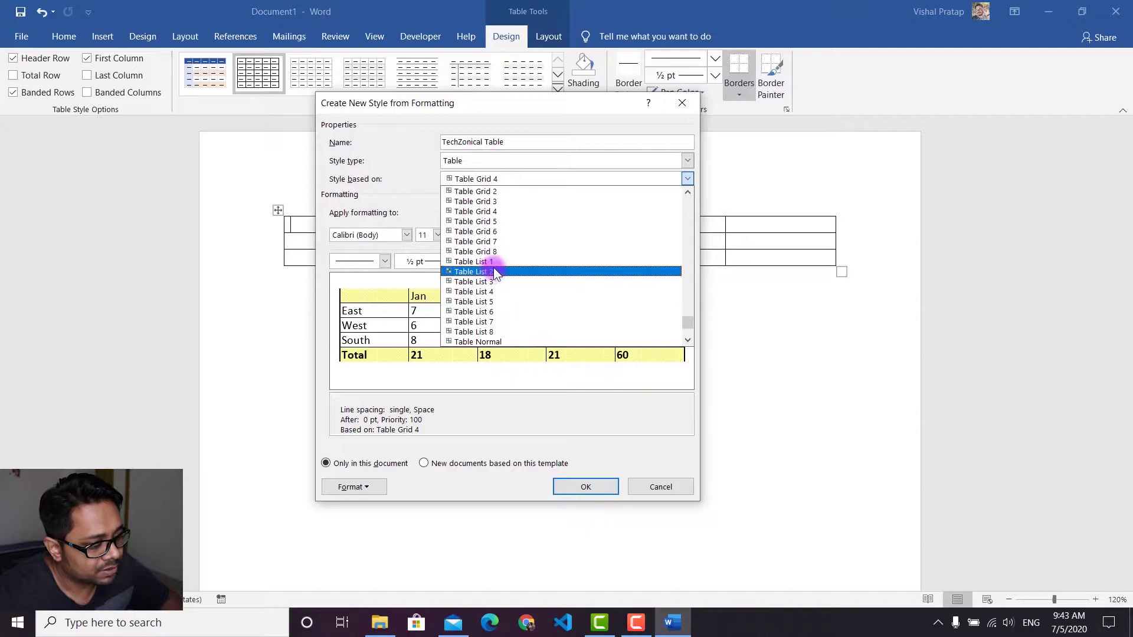
scroll(543, 282, down, 2)
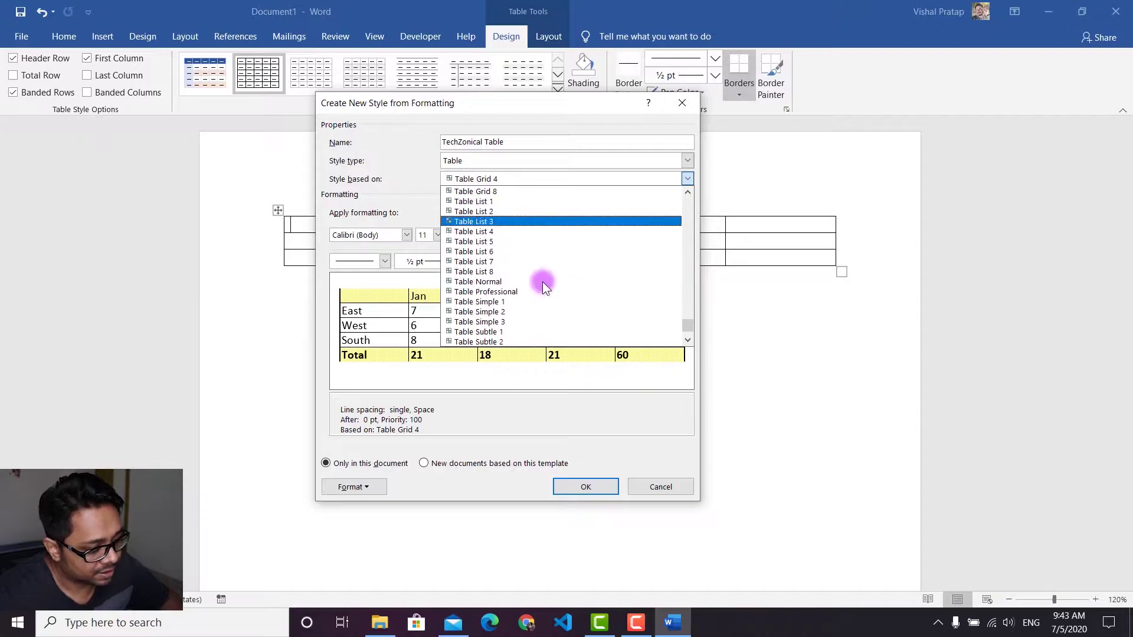
click(512, 283)
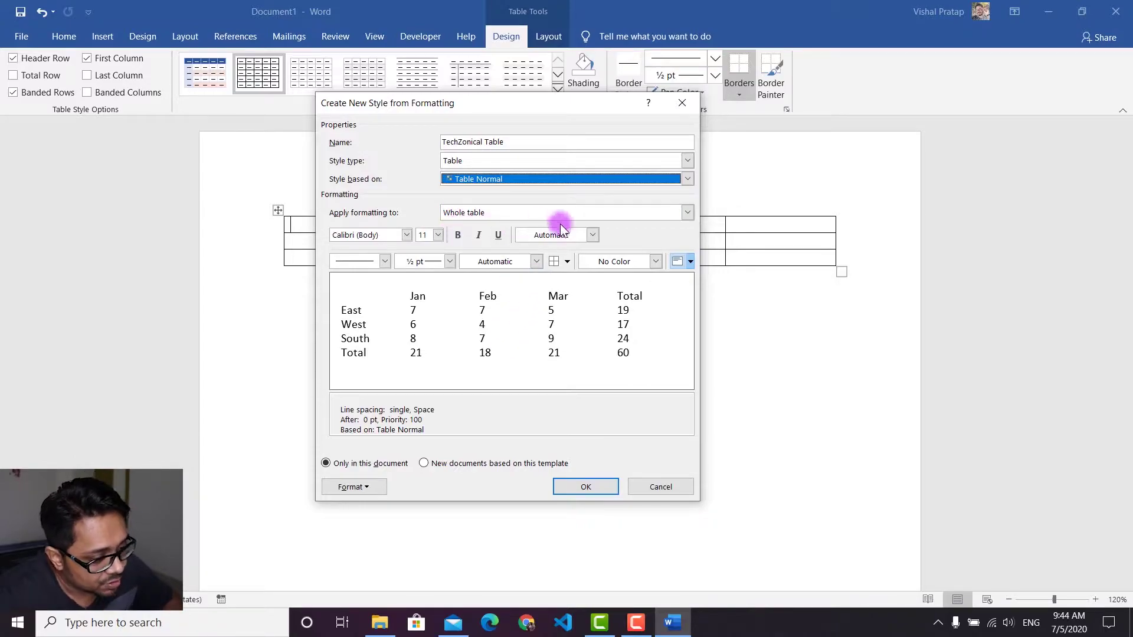
click(686, 214)
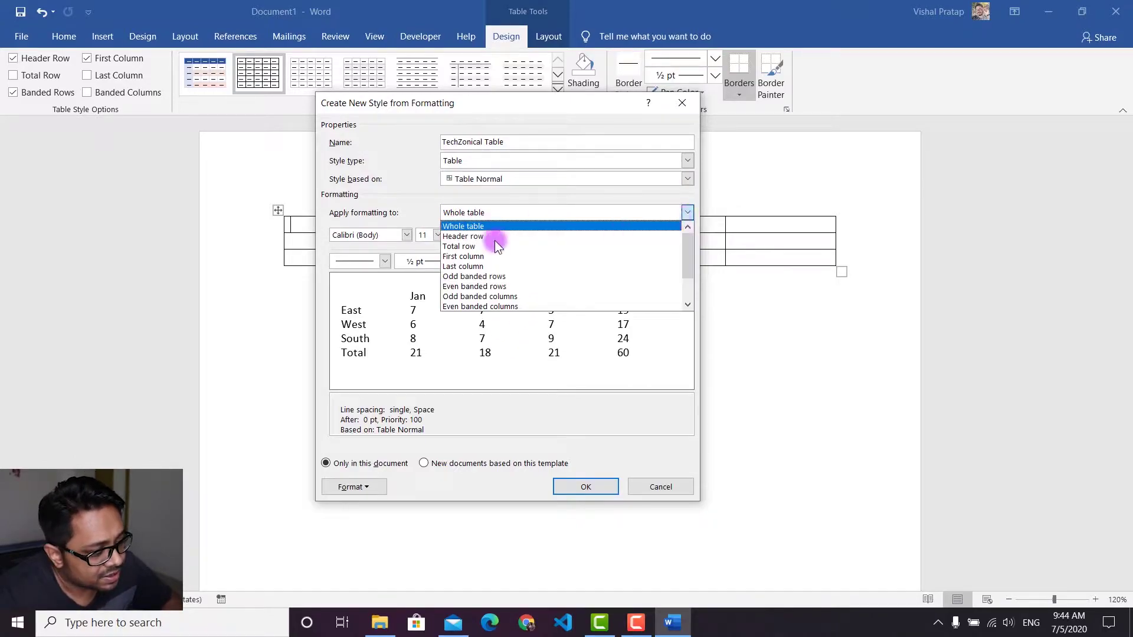
click(463, 226)
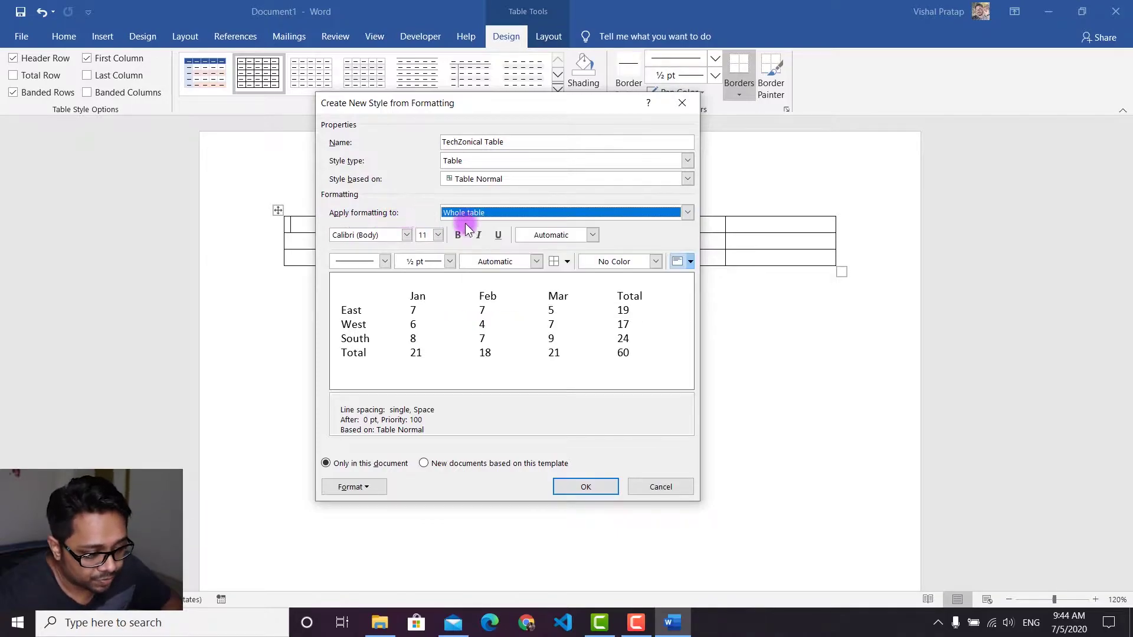
click(520, 214)
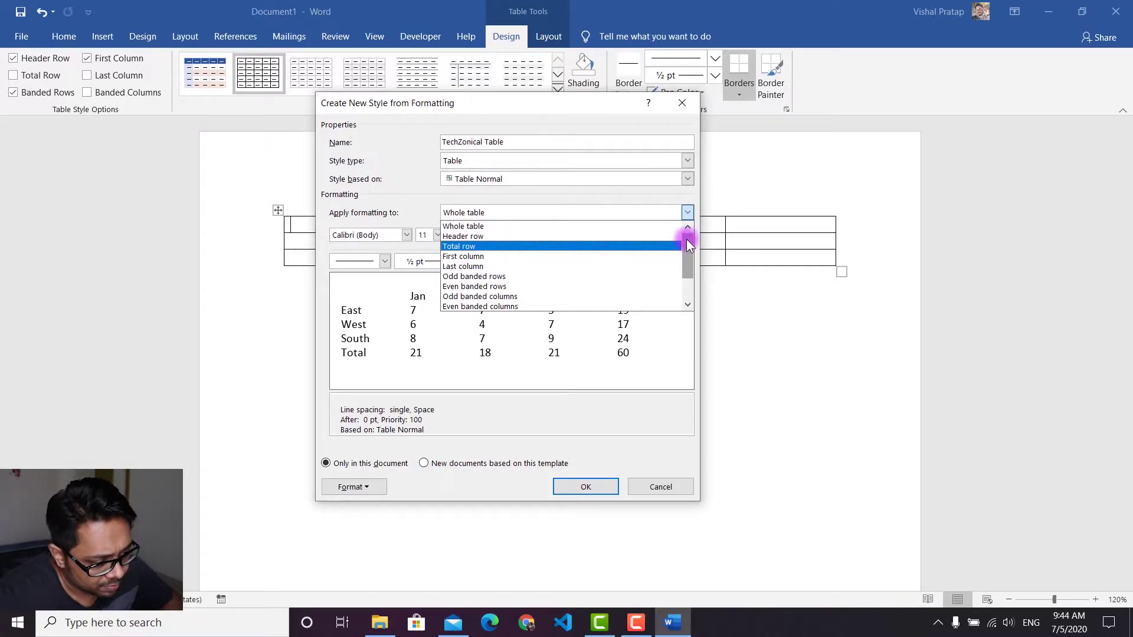
mouse_move(688, 241)
mouse_down()
mouse_move(689, 260)
mouse_move(684, 234)
mouse_up()
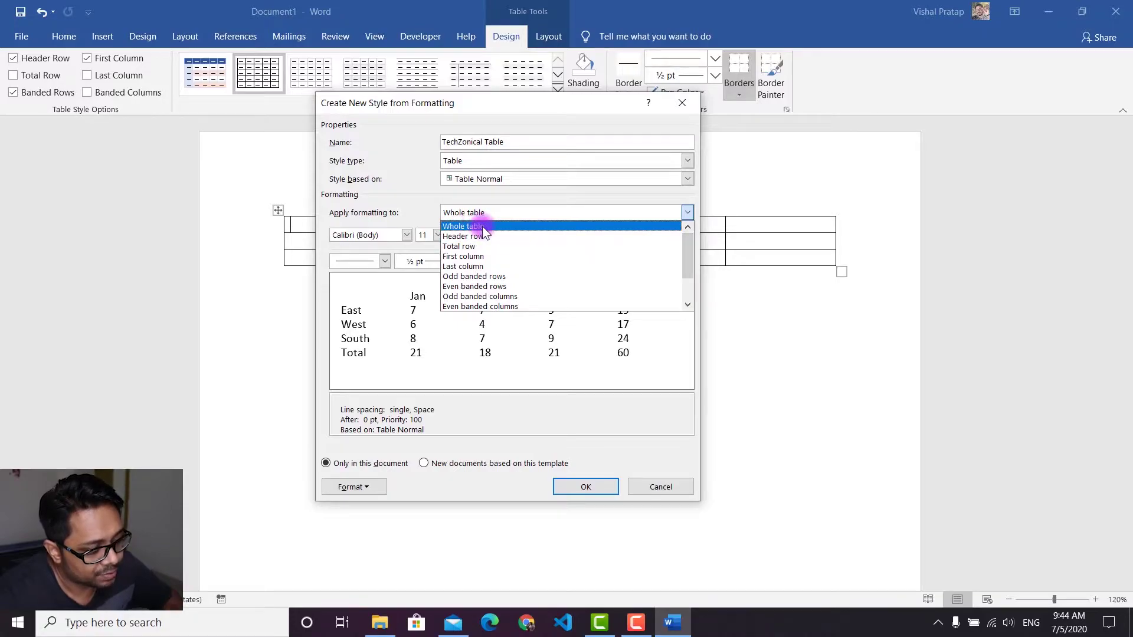
click(421, 231)
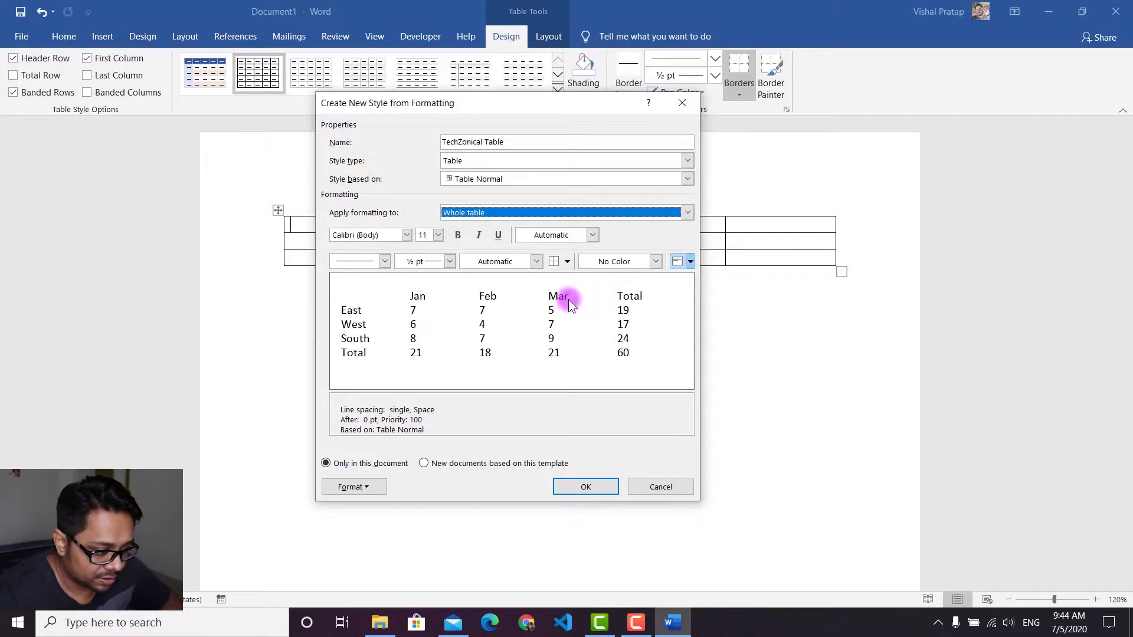
click(550, 212)
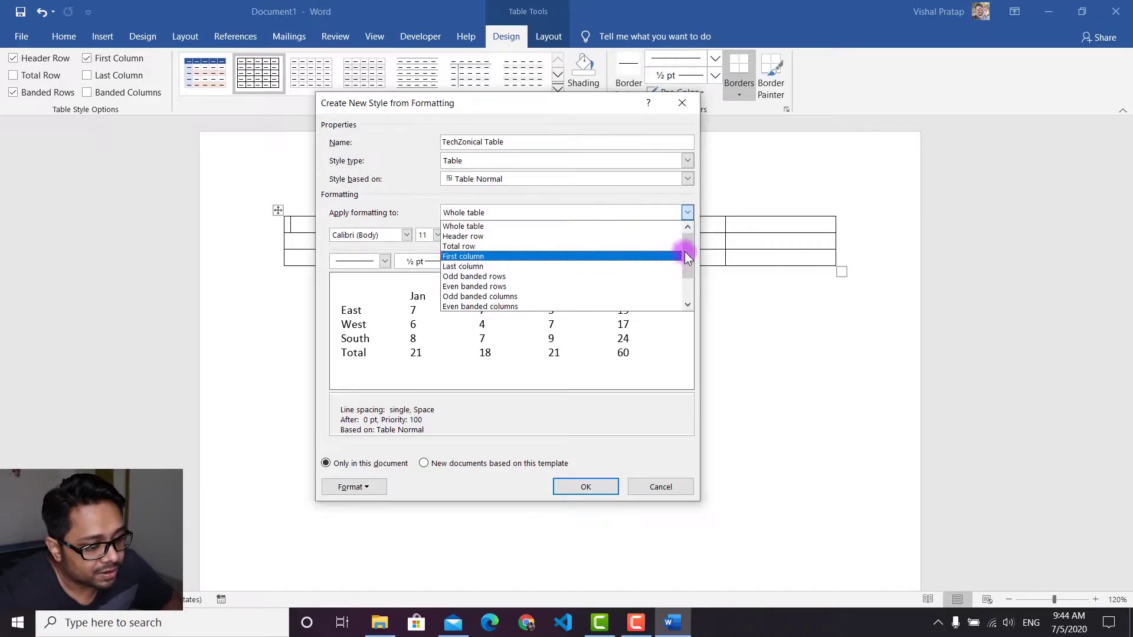
drag(692, 260, 687, 232)
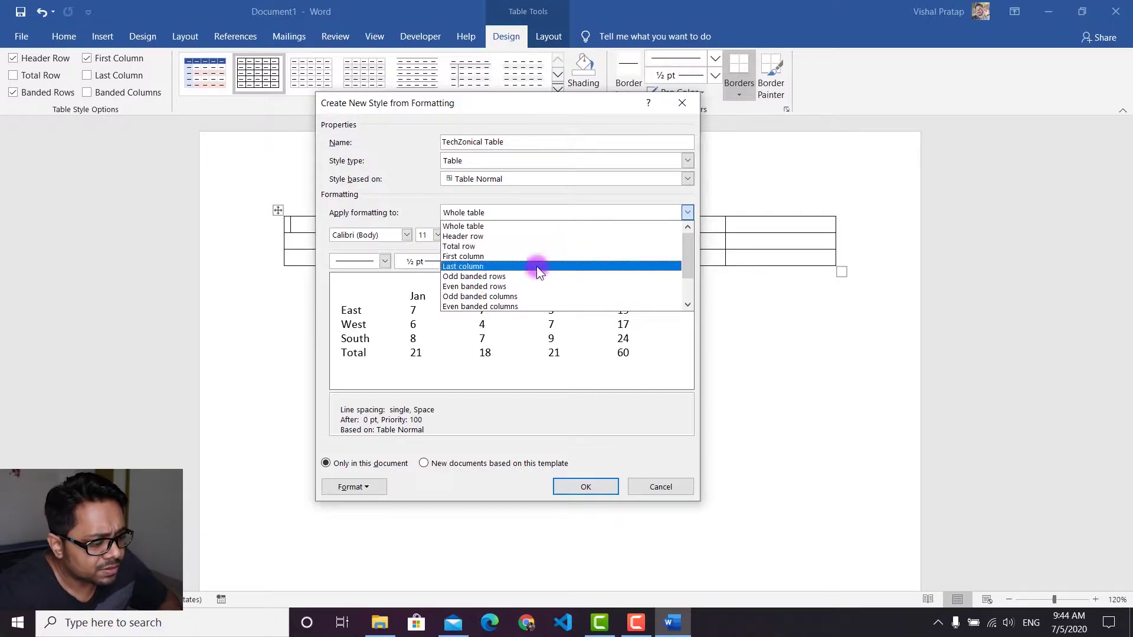
scroll(517, 289, down, 1)
scroll(472, 254, up, 1)
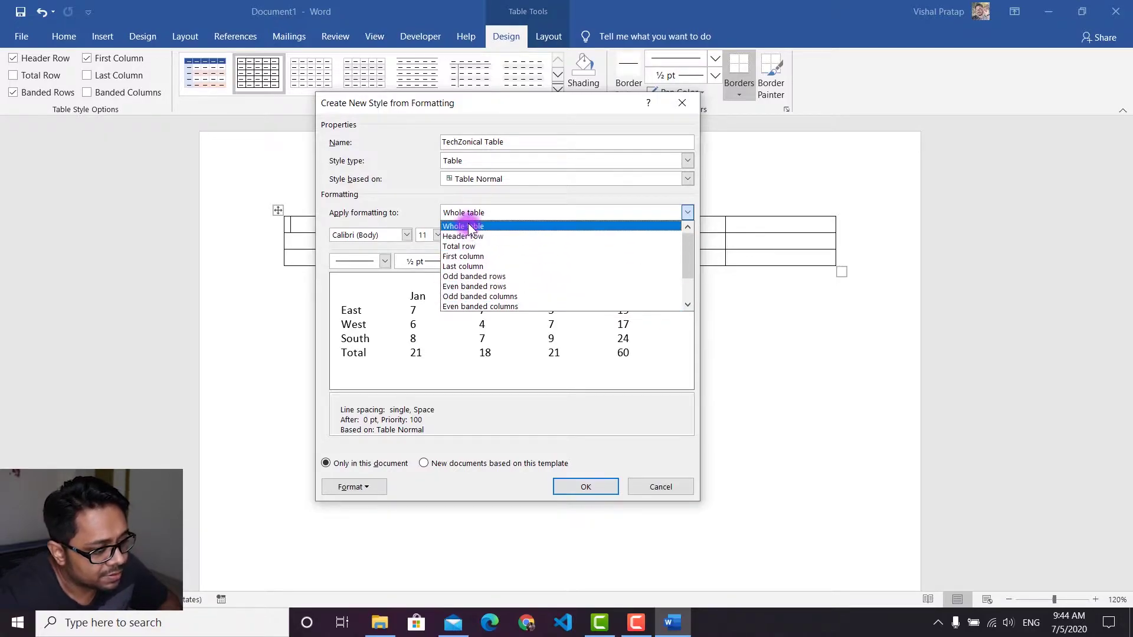
click(466, 226)
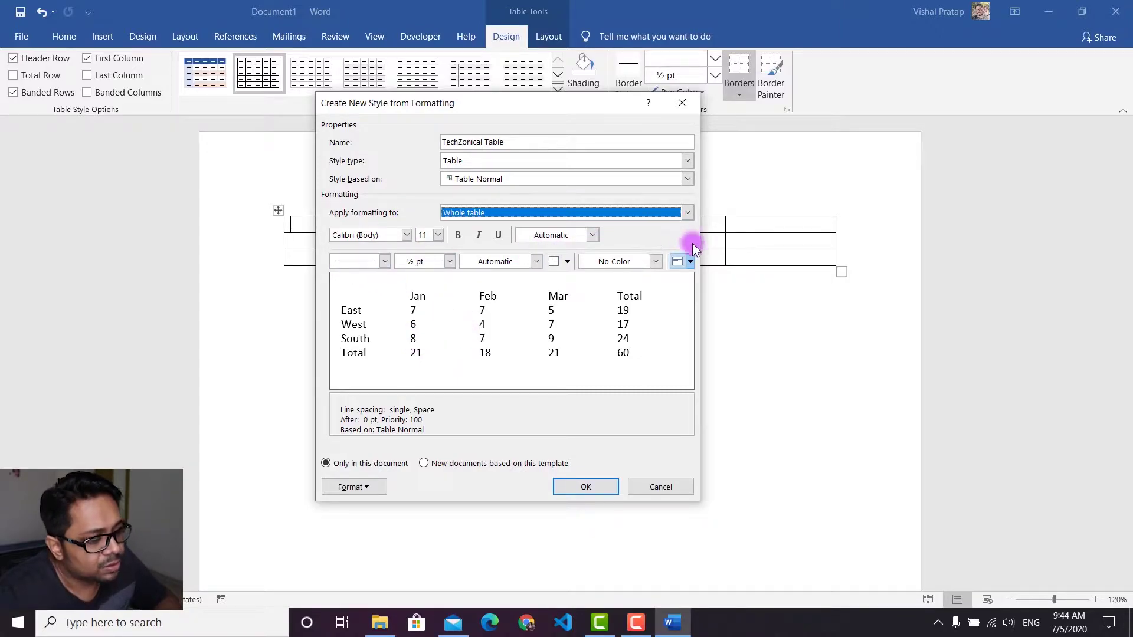
Step: Apply single solid ½ pt All Borders to every cell of the style
click(385, 261)
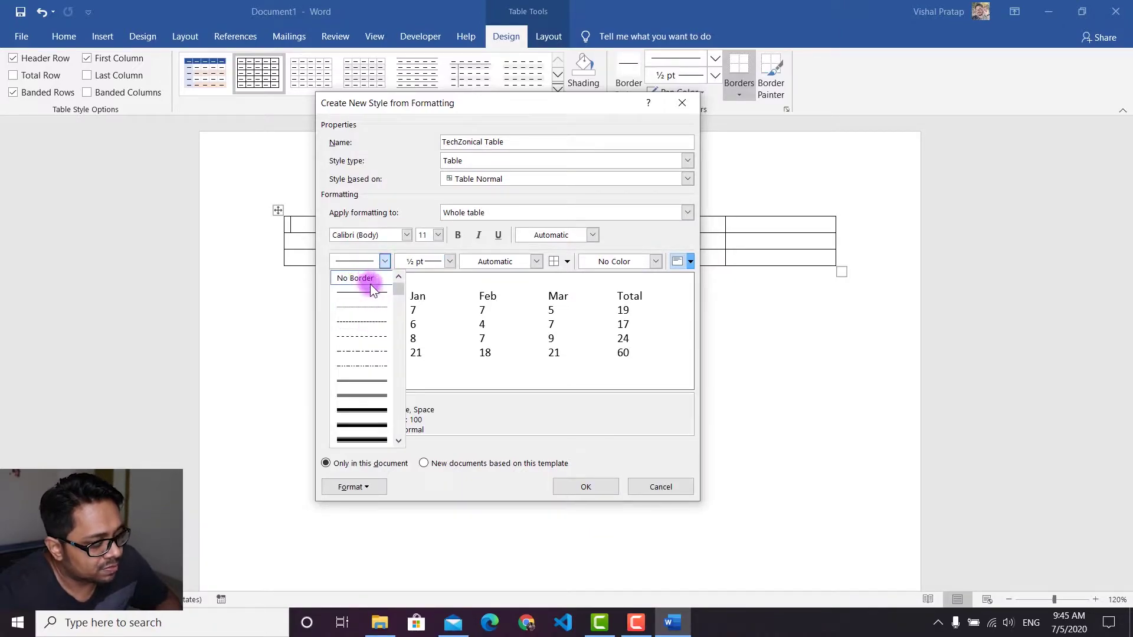
click(376, 292)
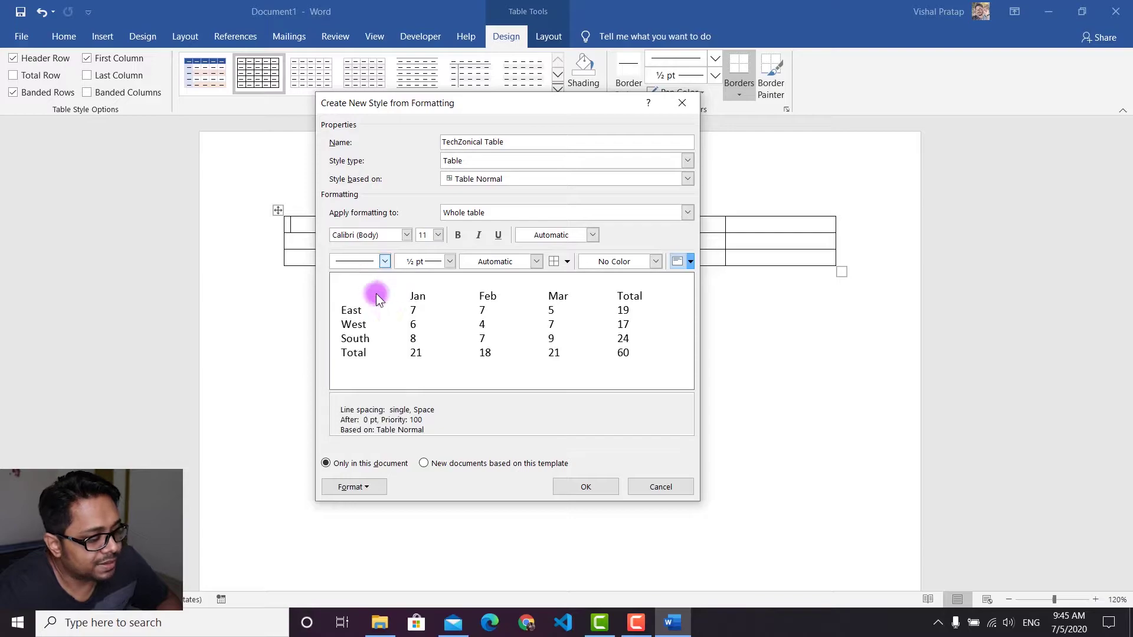
click(447, 264)
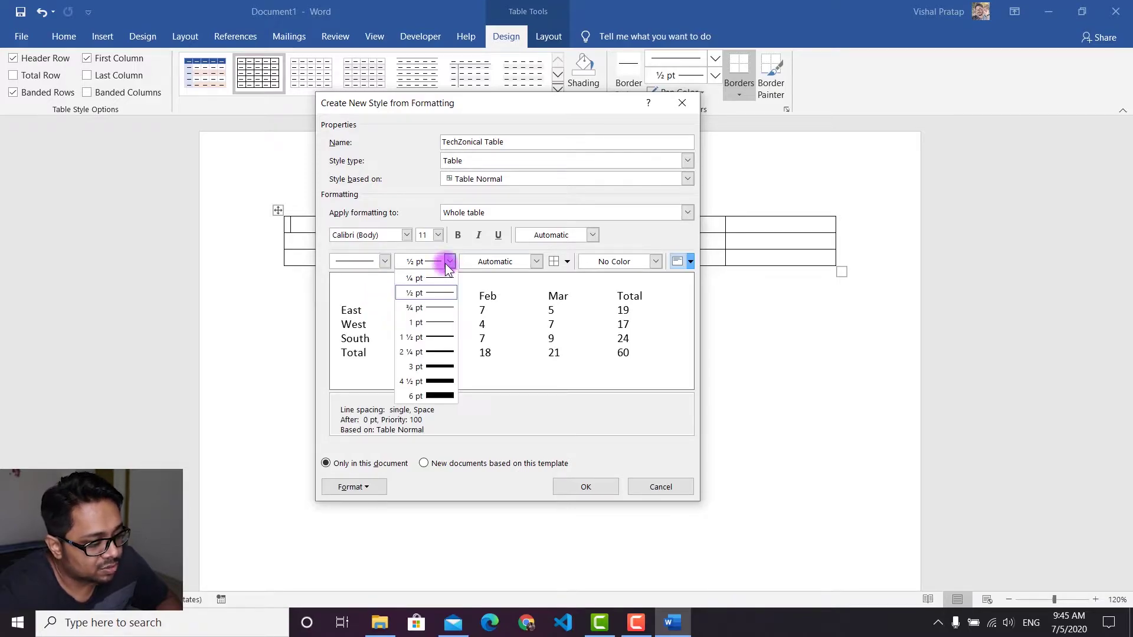
click(428, 294)
click(554, 262)
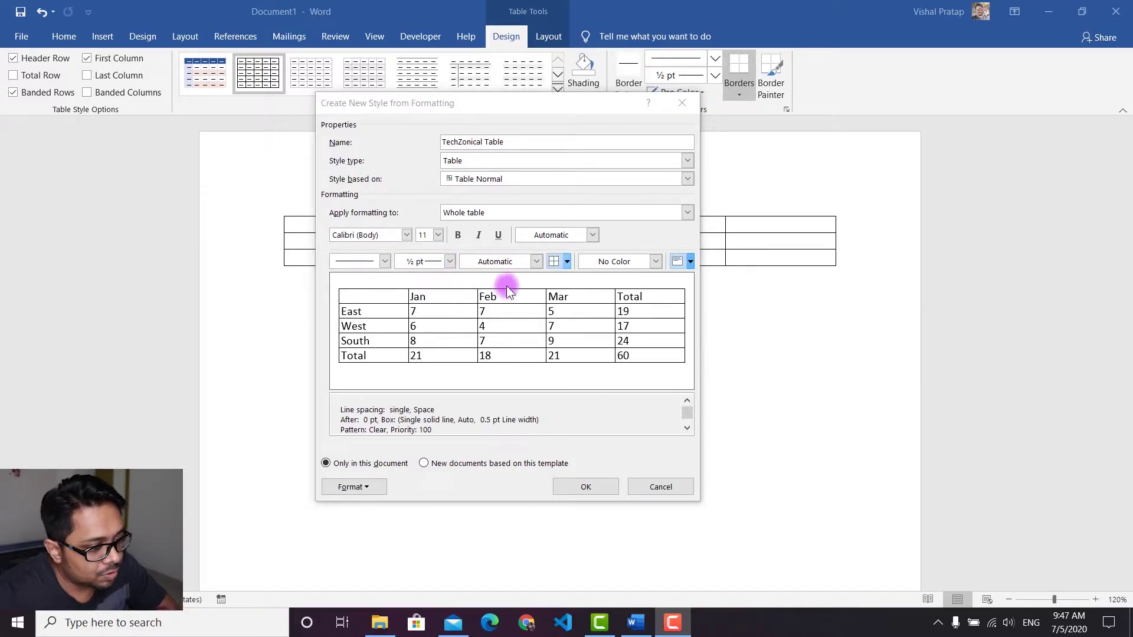
click(654, 263)
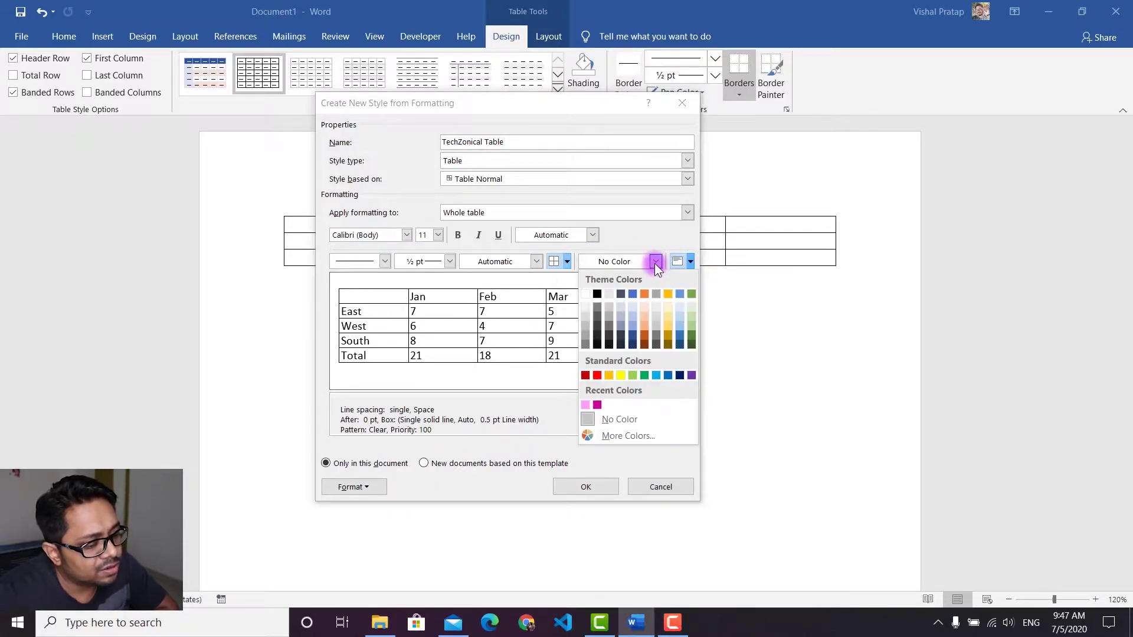
Step: Pick light pink RGB(255,204,255) from More Colors as the whole-table shading
click(631, 434)
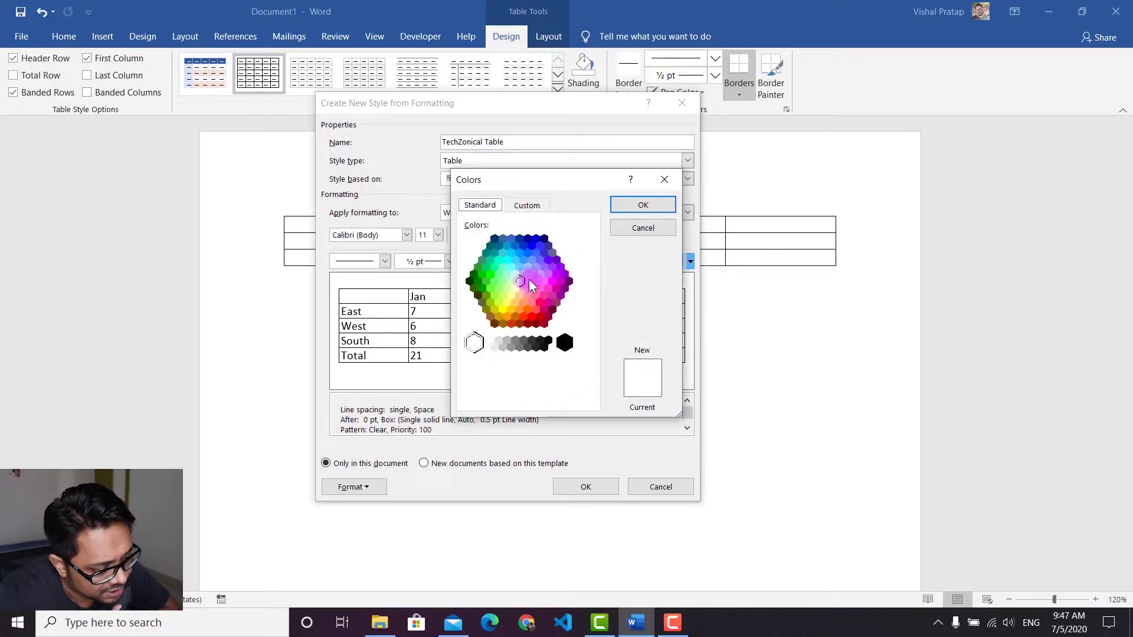
click(529, 279)
click(643, 205)
click(471, 299)
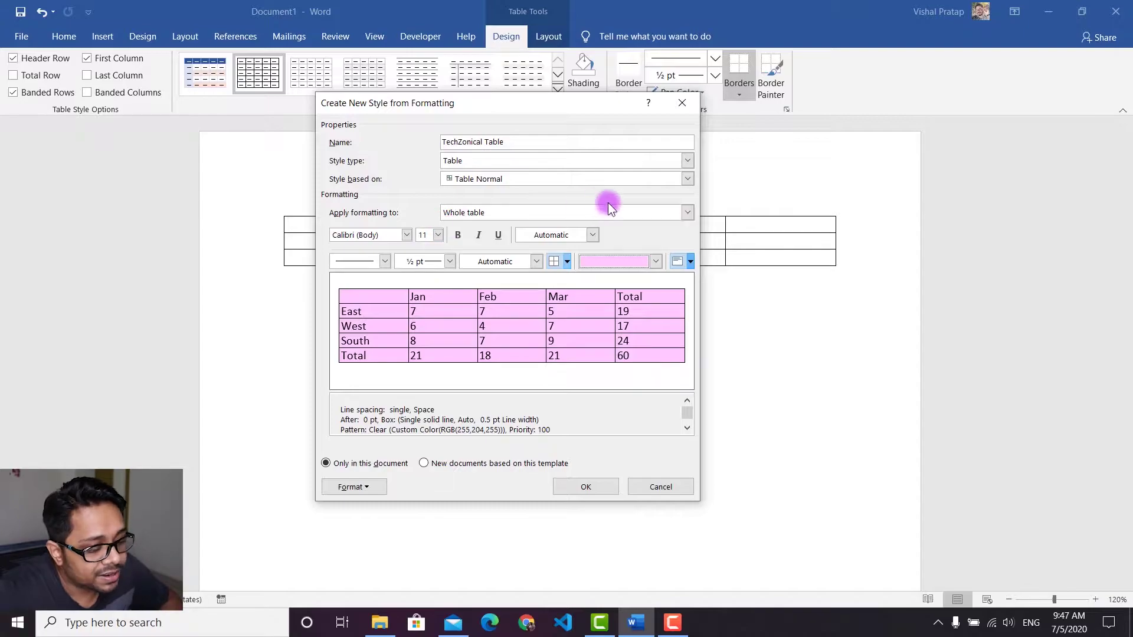
click(642, 213)
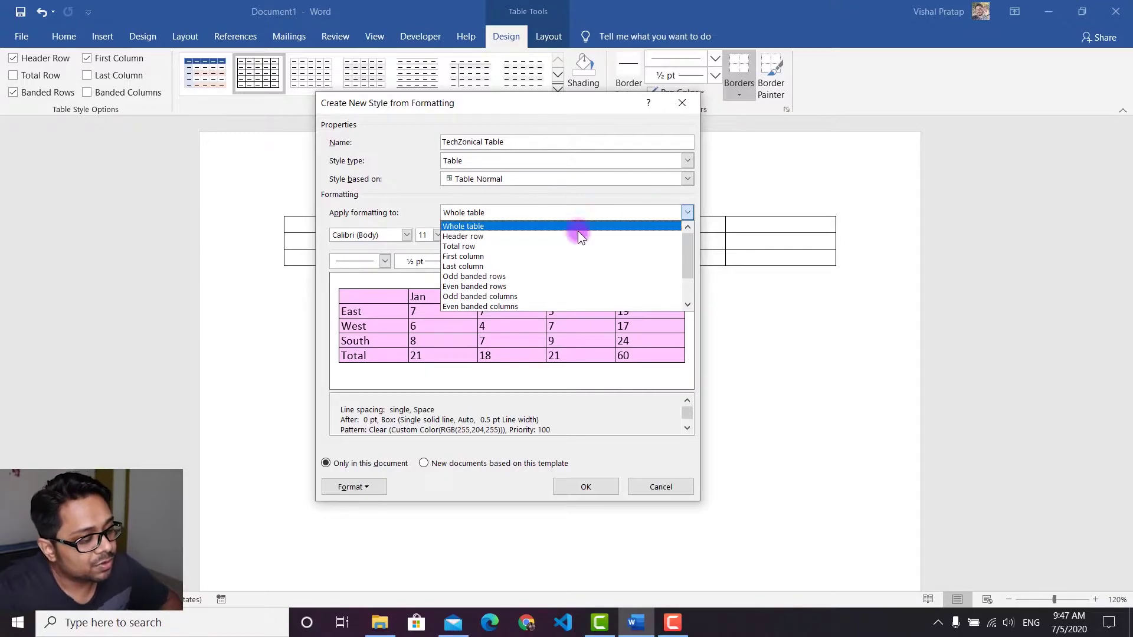
Step: Shade the header row blue-violet, RGB(102,0,255), using More Colors
click(526, 236)
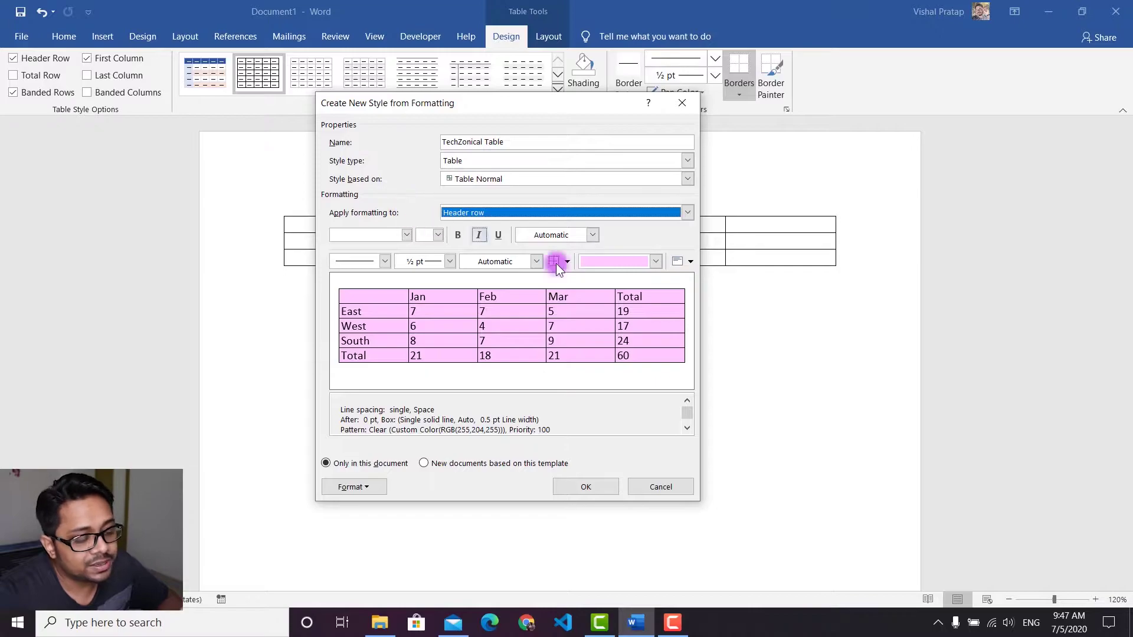
click(657, 262)
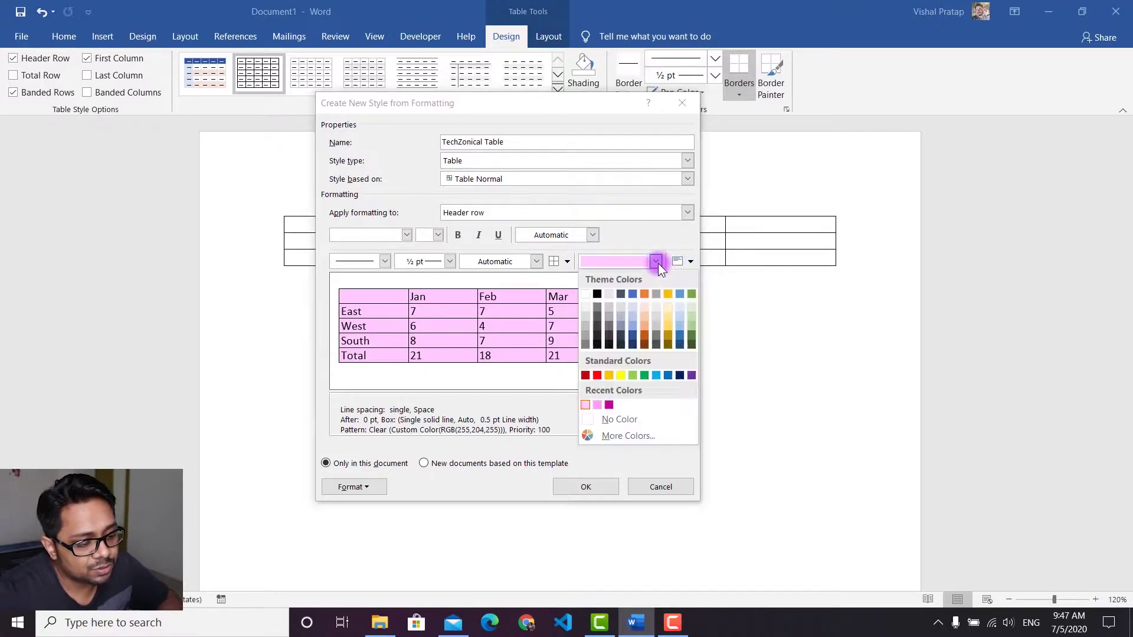
click(609, 405)
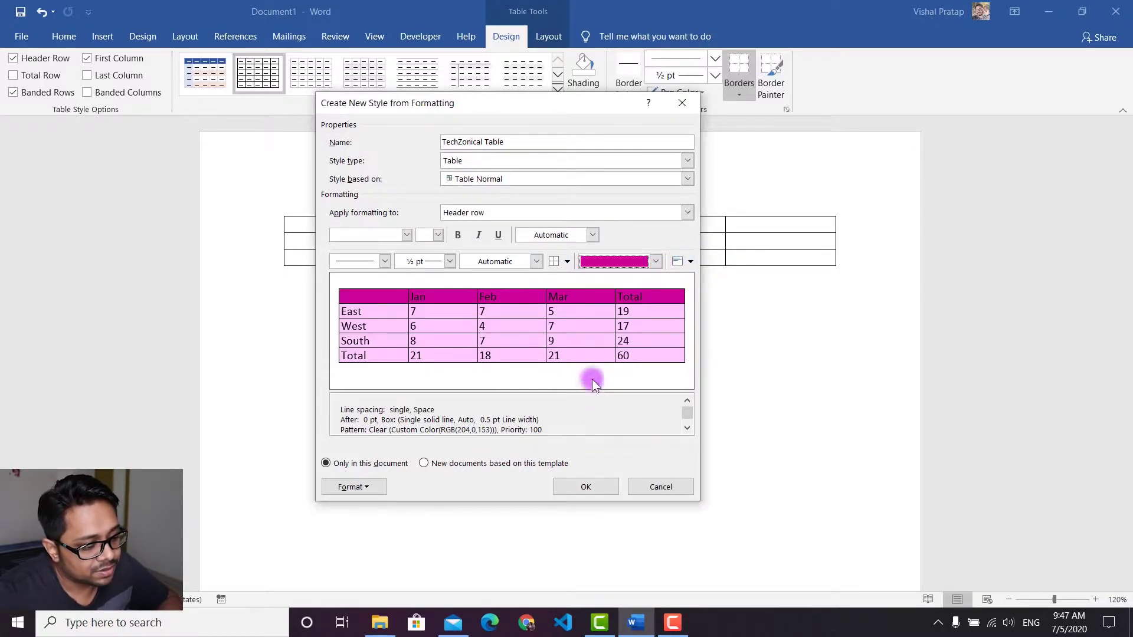
click(655, 262)
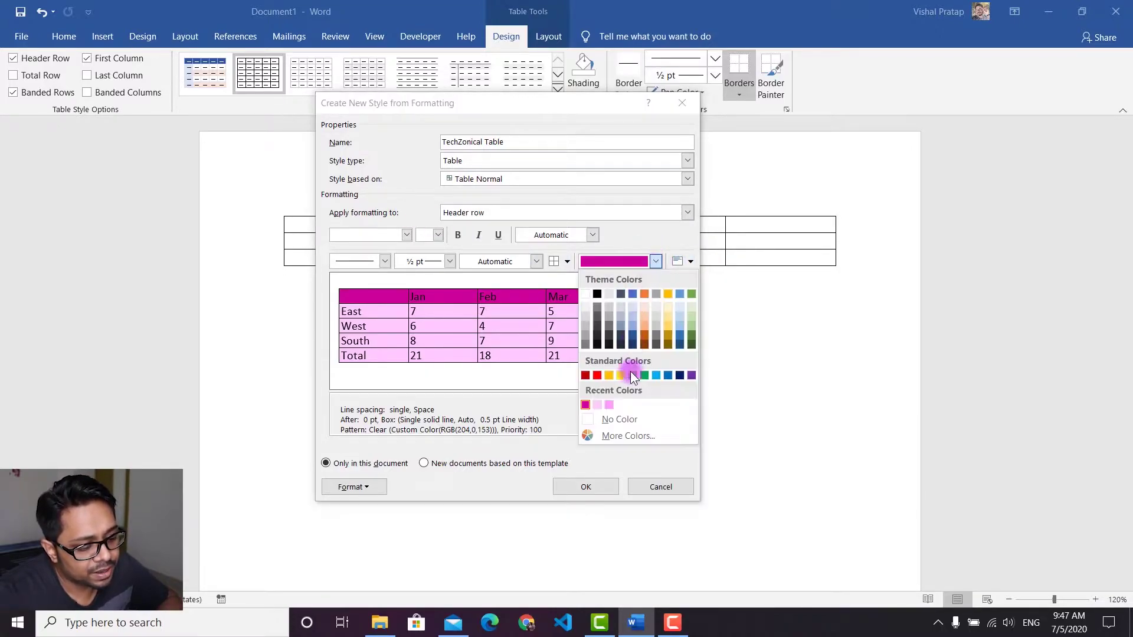
click(638, 435)
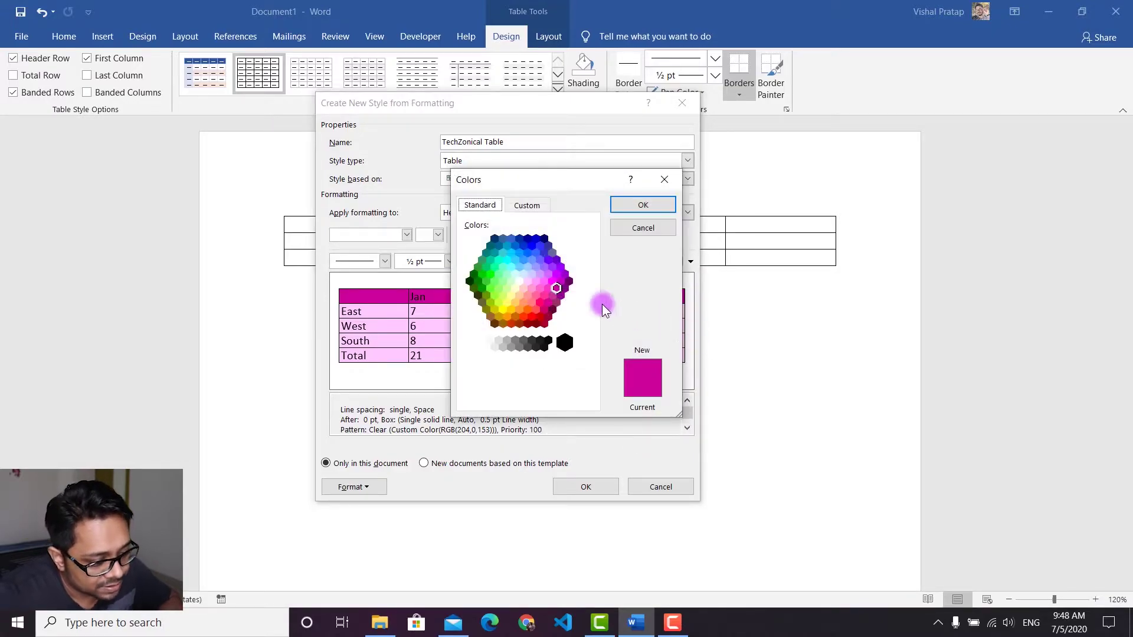
click(557, 275)
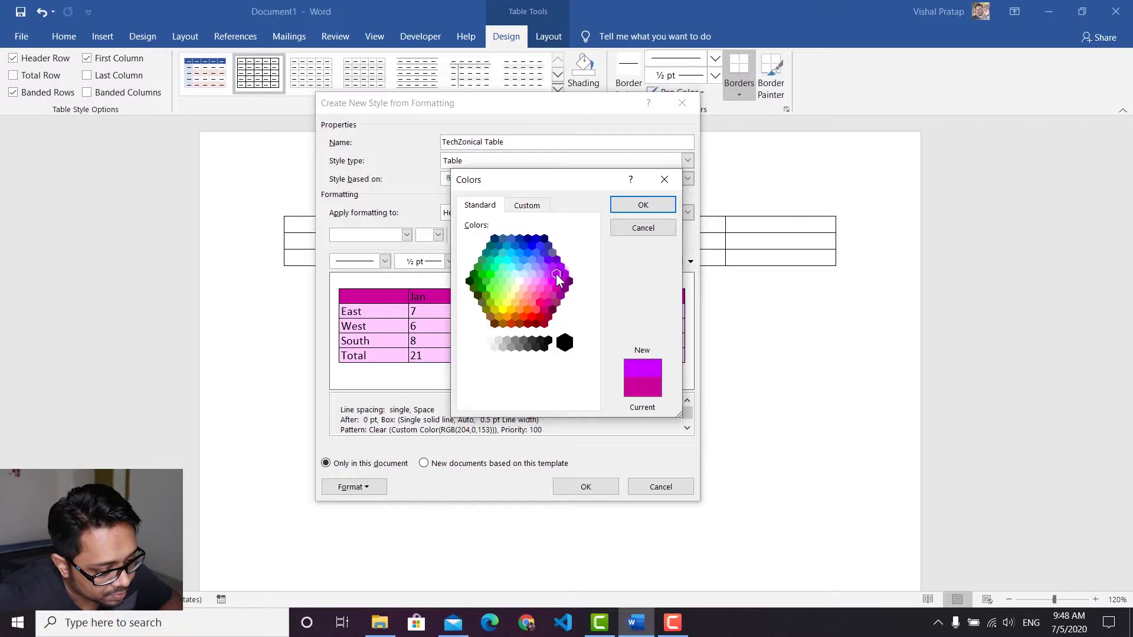
click(552, 267)
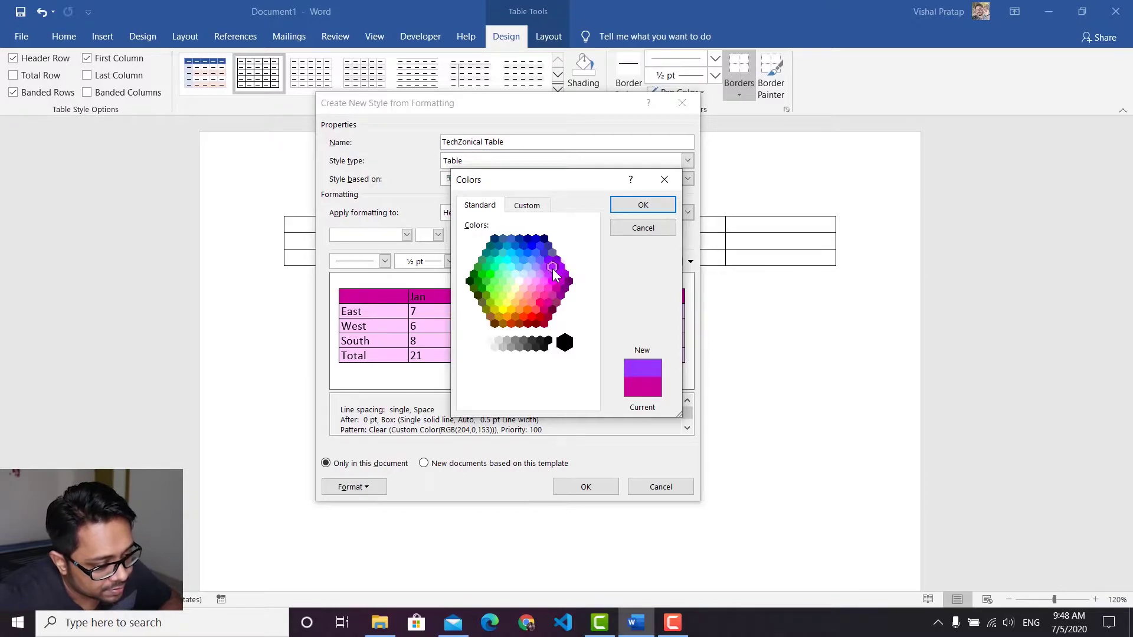
click(548, 259)
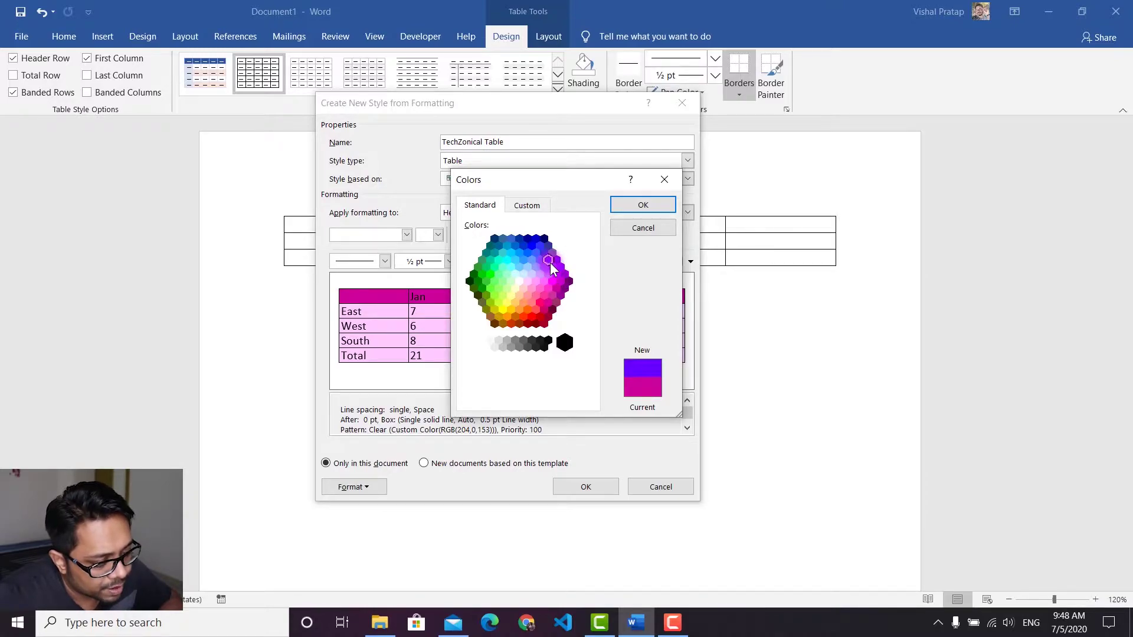
click(642, 204)
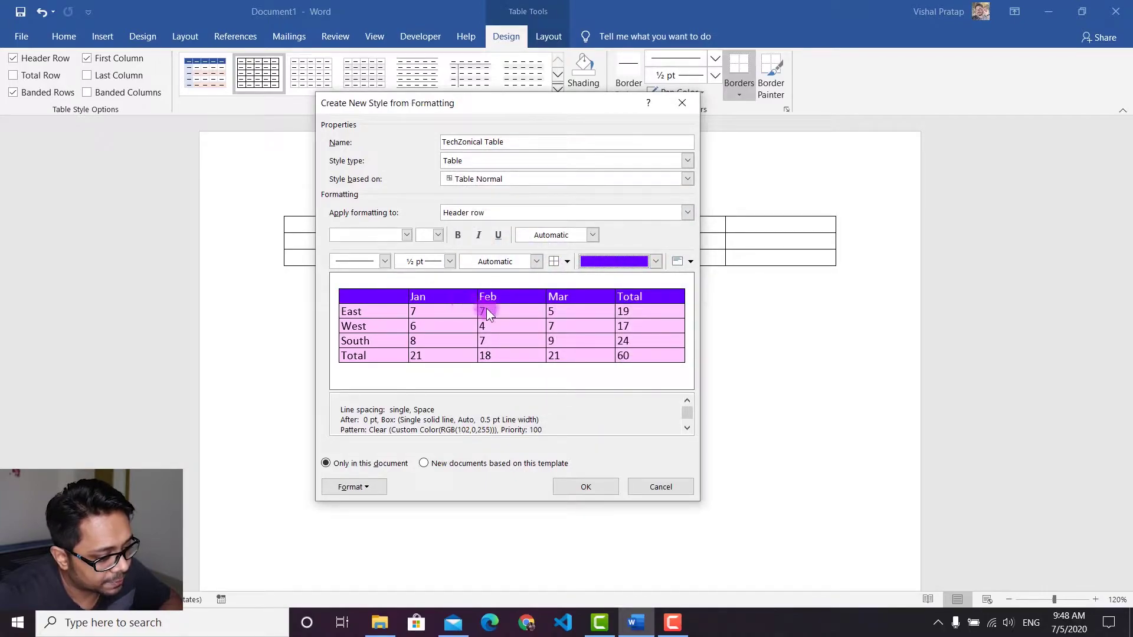
Step: Make the header row text white in Arial Black
click(592, 235)
click(530, 279)
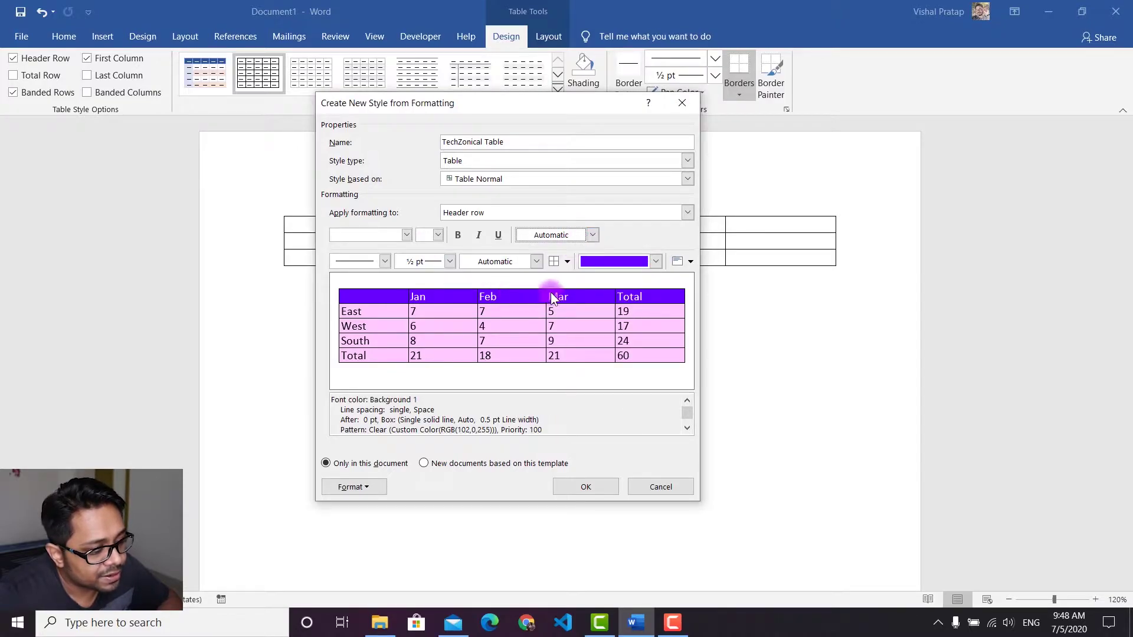
click(406, 235)
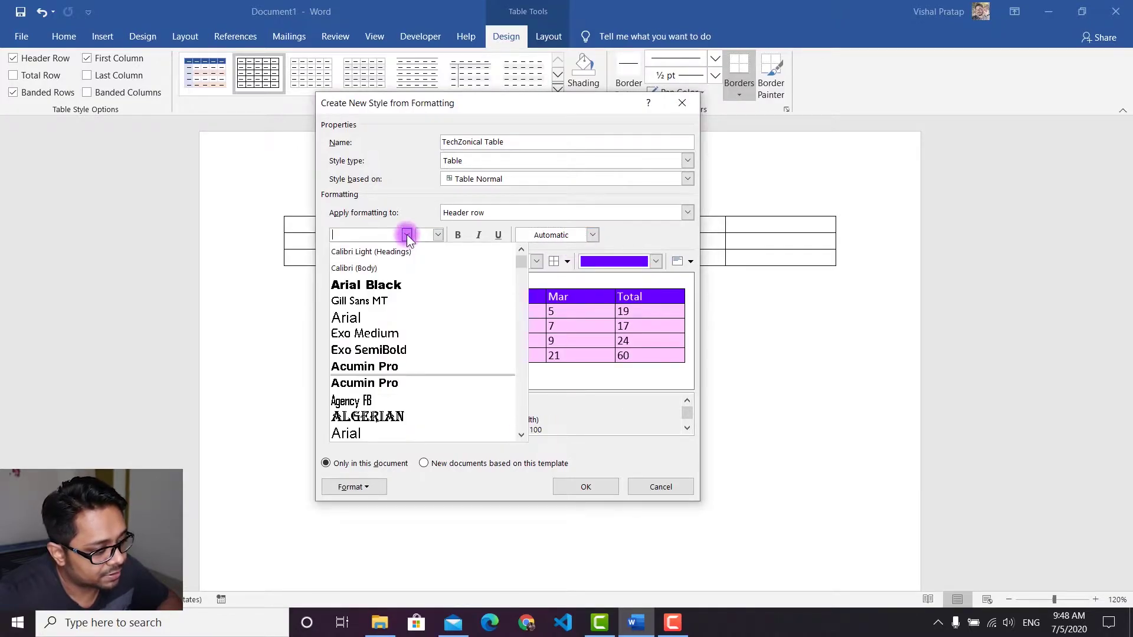
click(389, 285)
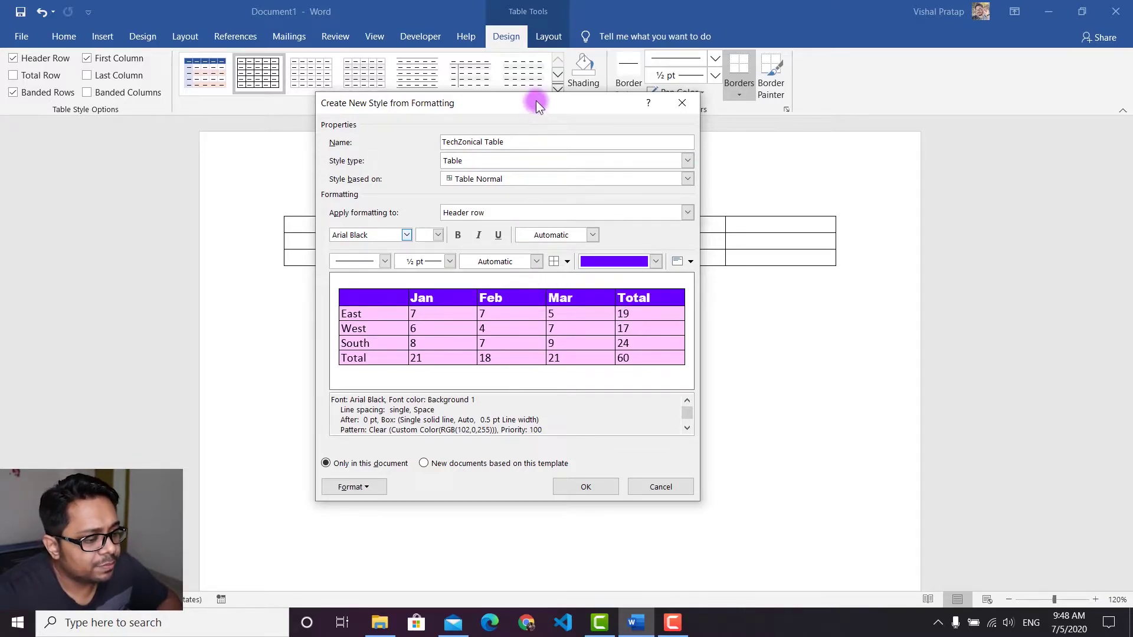
drag(536, 102, 584, 66)
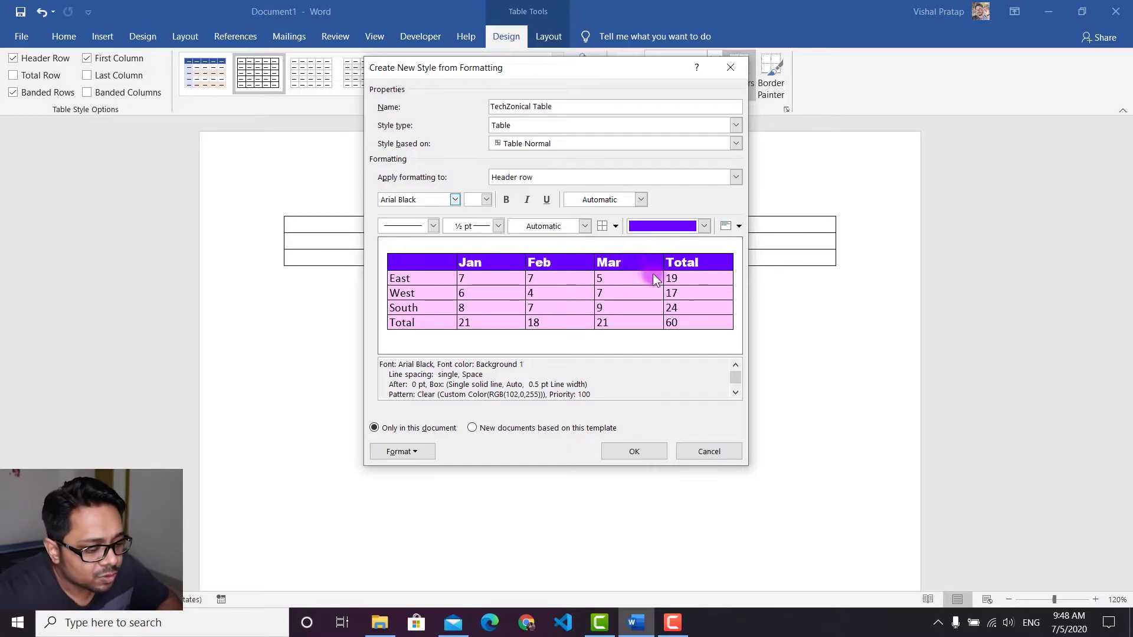
click(736, 180)
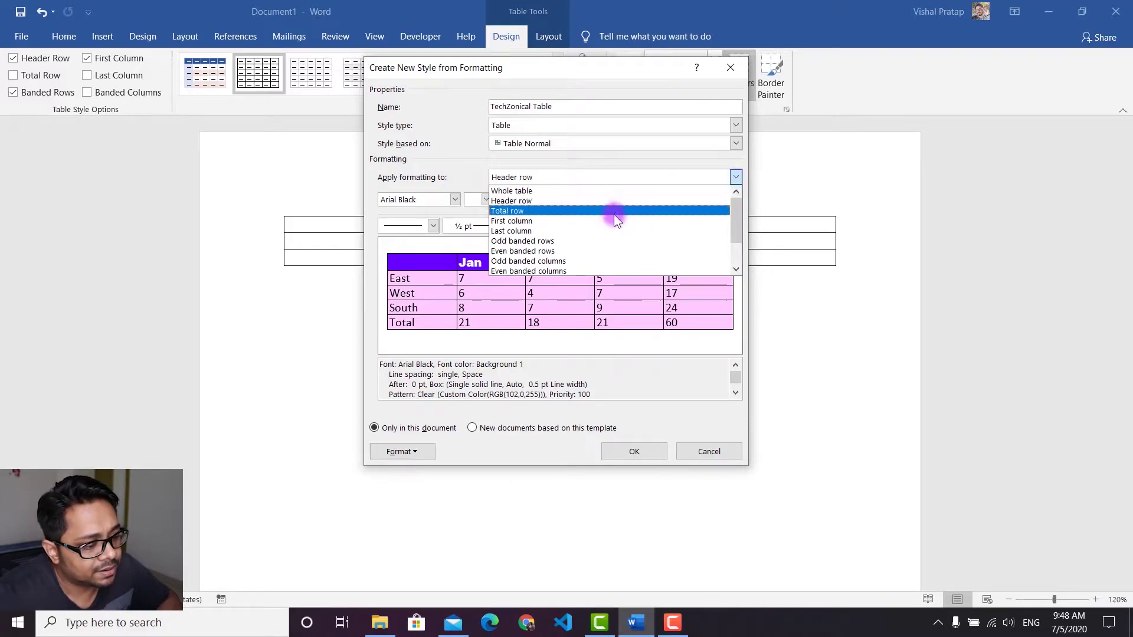
Step: Give the first column rose shading and bold text
click(533, 222)
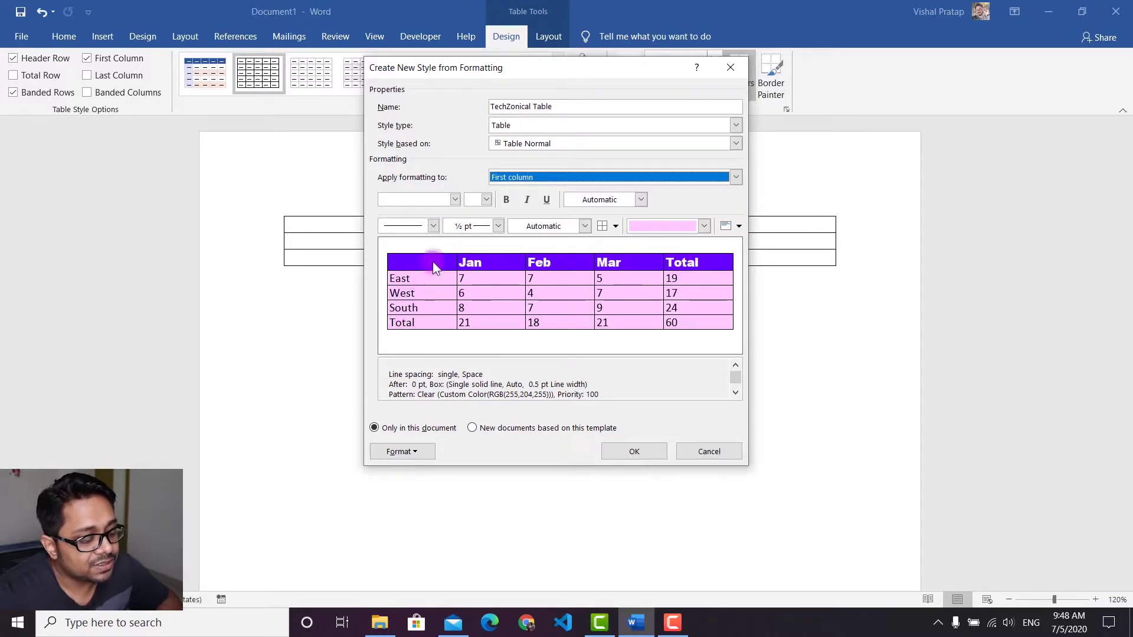
click(704, 226)
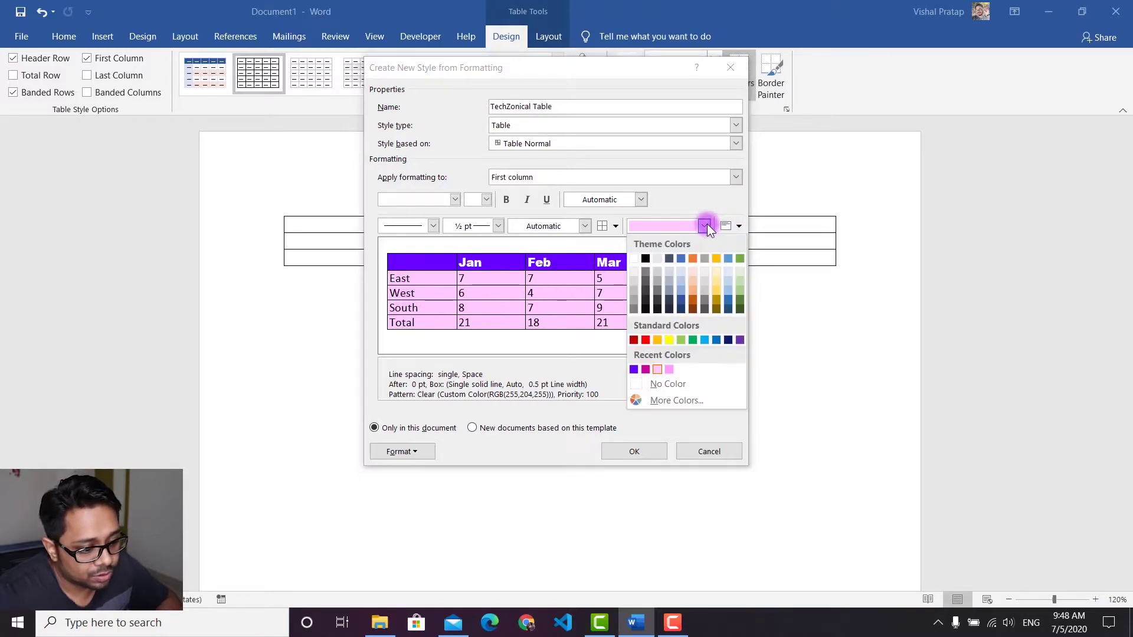
click(673, 401)
click(634, 207)
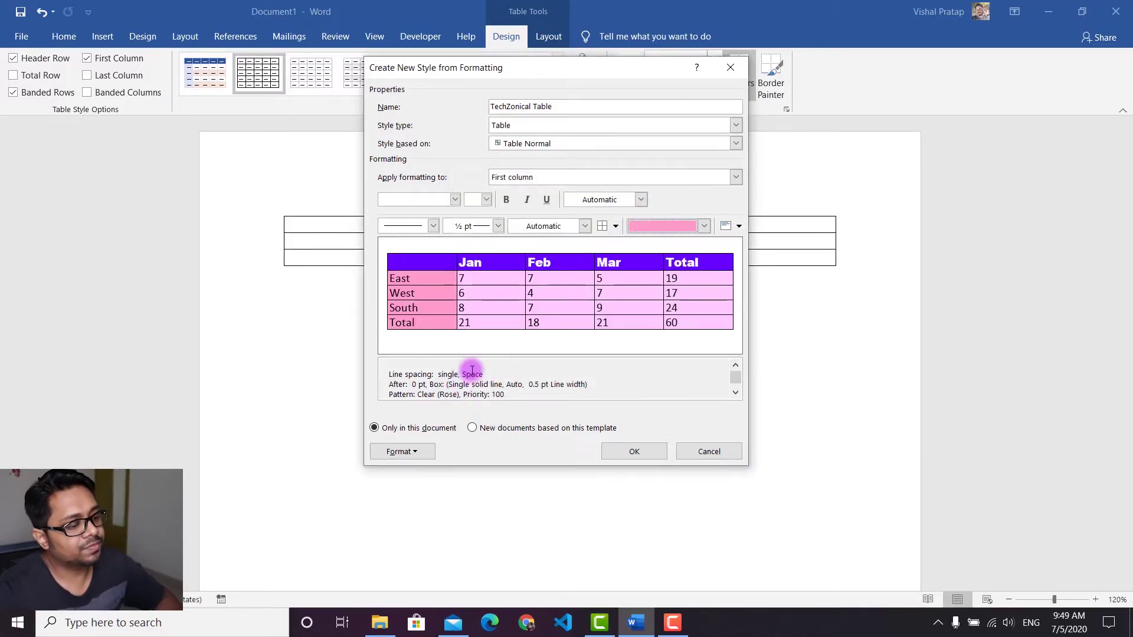
click(506, 200)
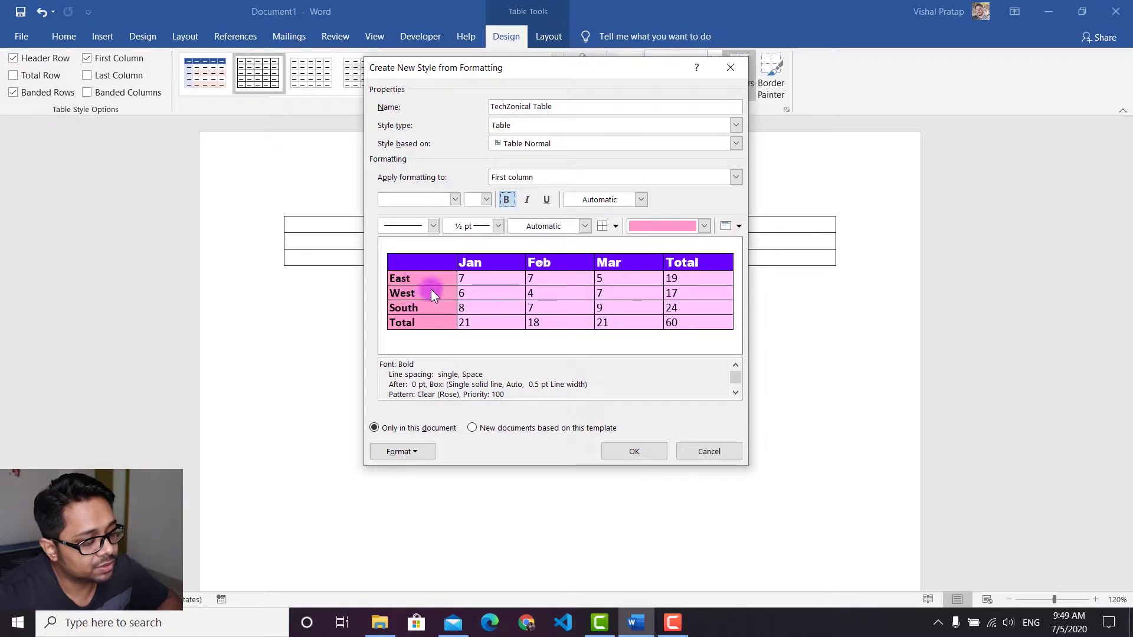
Step: Set the first column text size to 14 pt
click(455, 199)
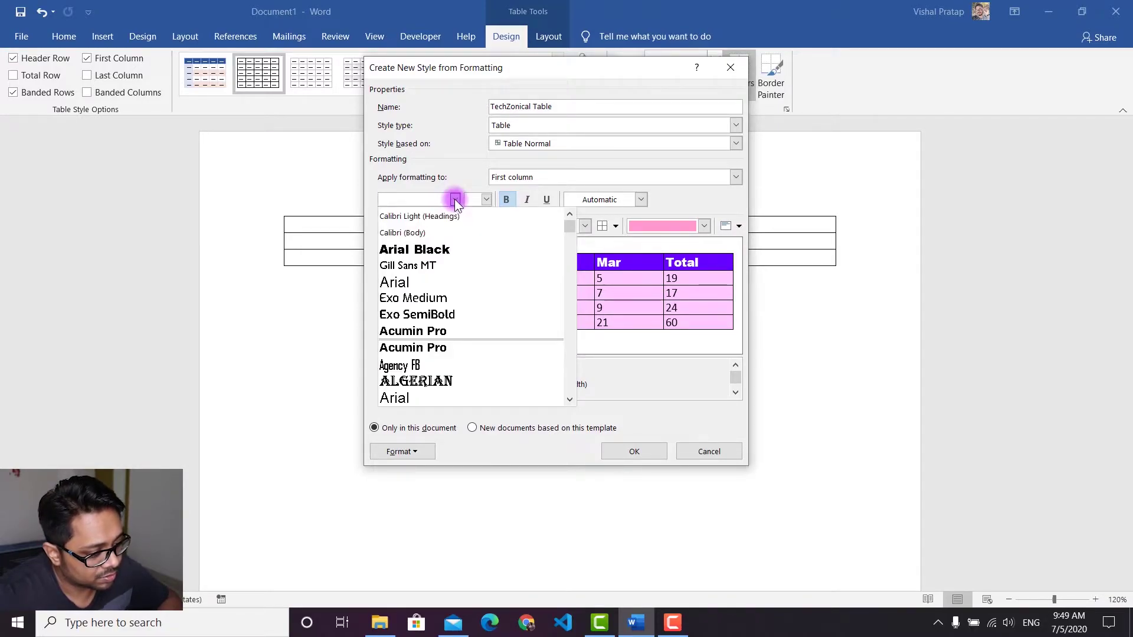
click(486, 201)
click(486, 200)
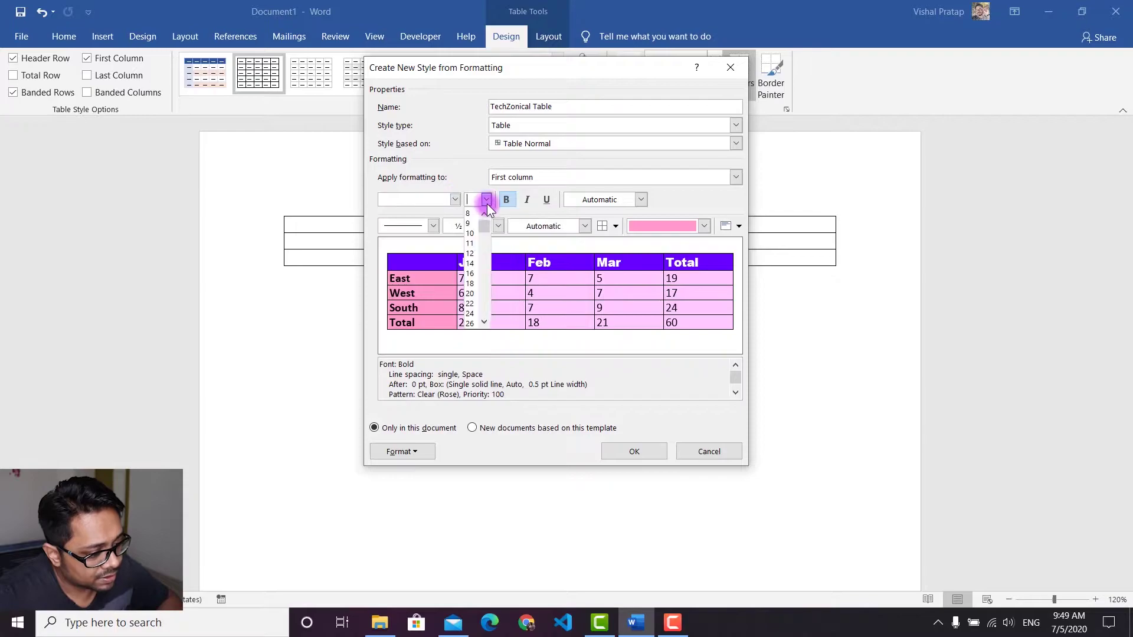
click(480, 242)
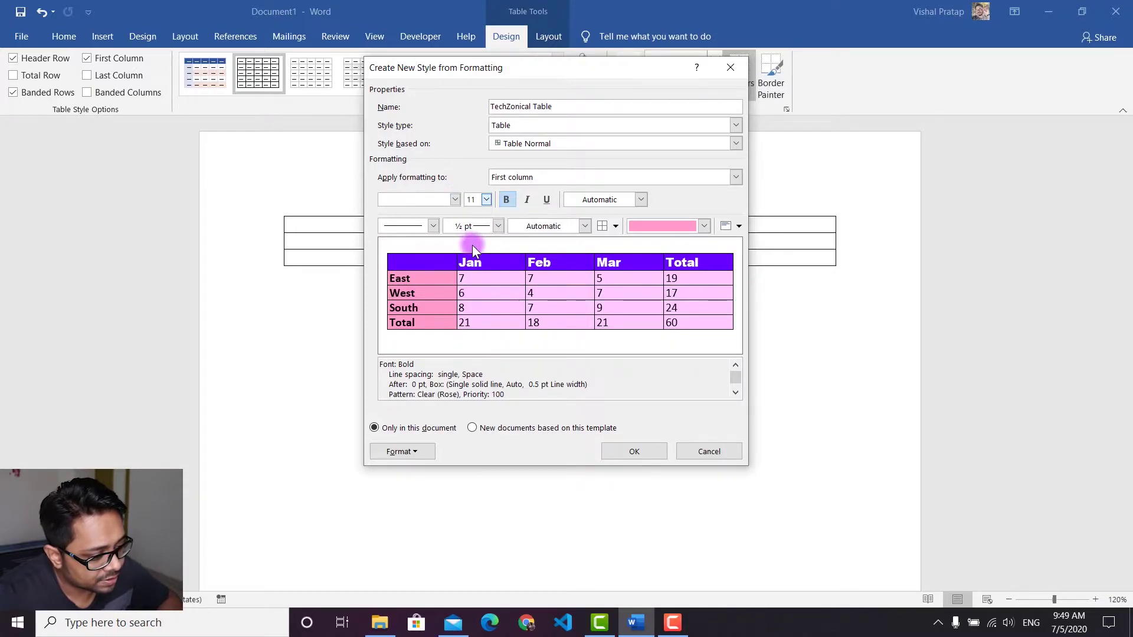
click(487, 200)
click(470, 253)
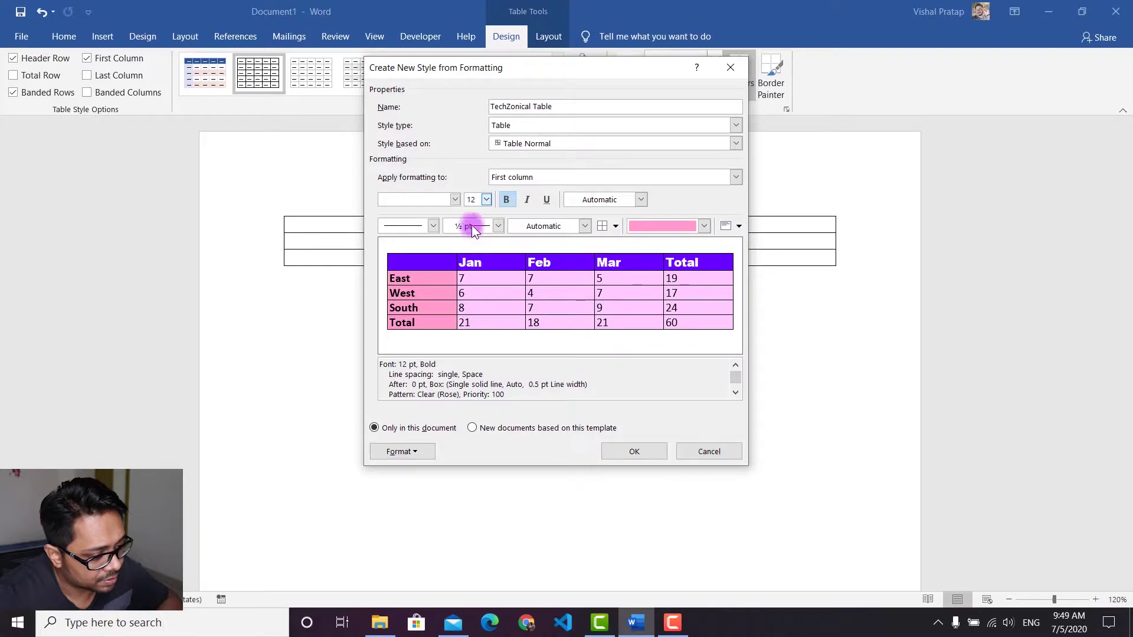
click(486, 201)
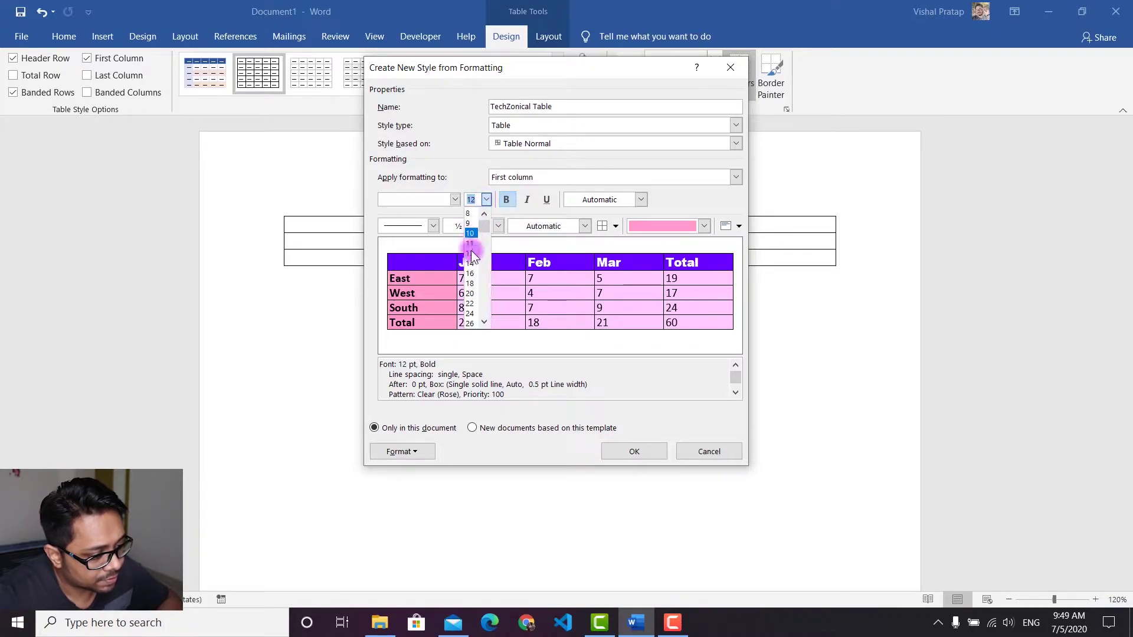
click(466, 324)
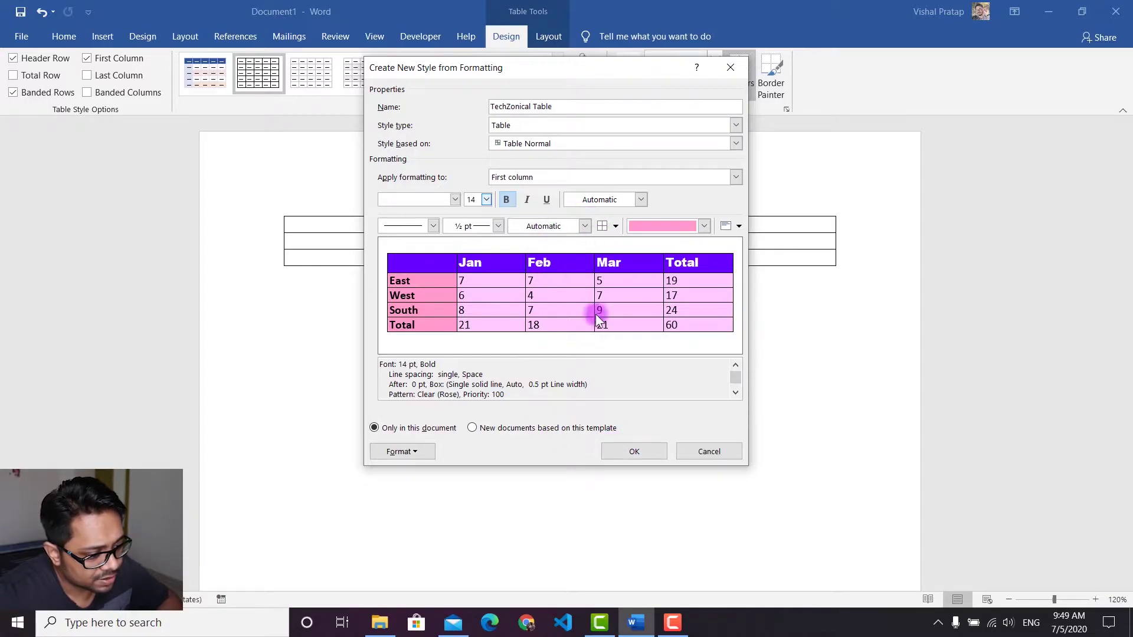
click(741, 178)
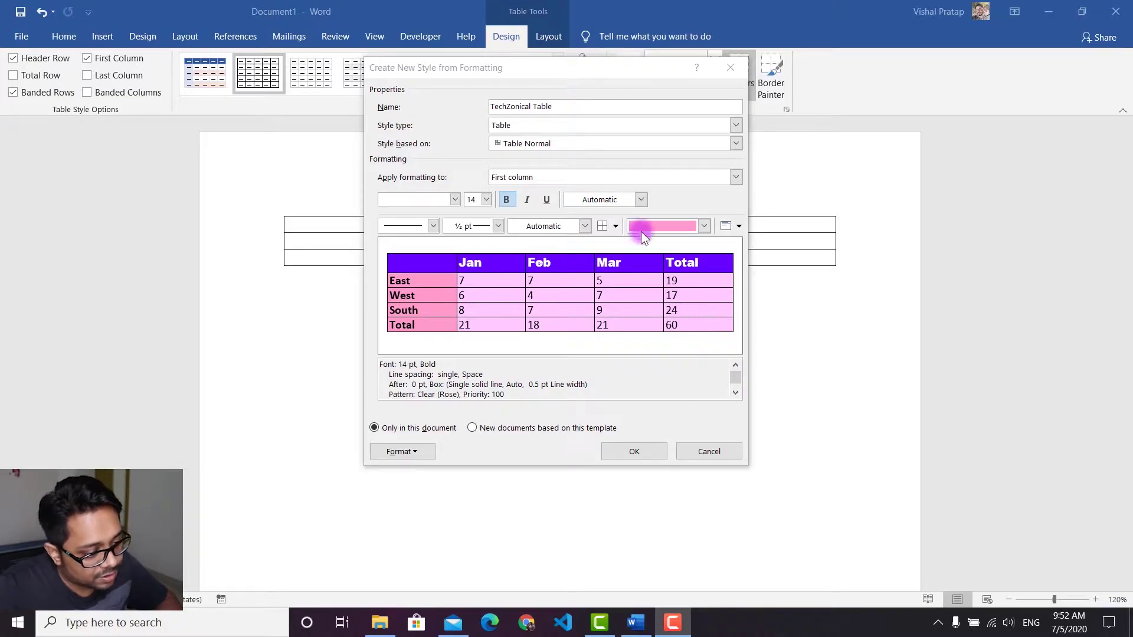
Step: Open the Apply formatting to dropdown listing the table parts
click(738, 177)
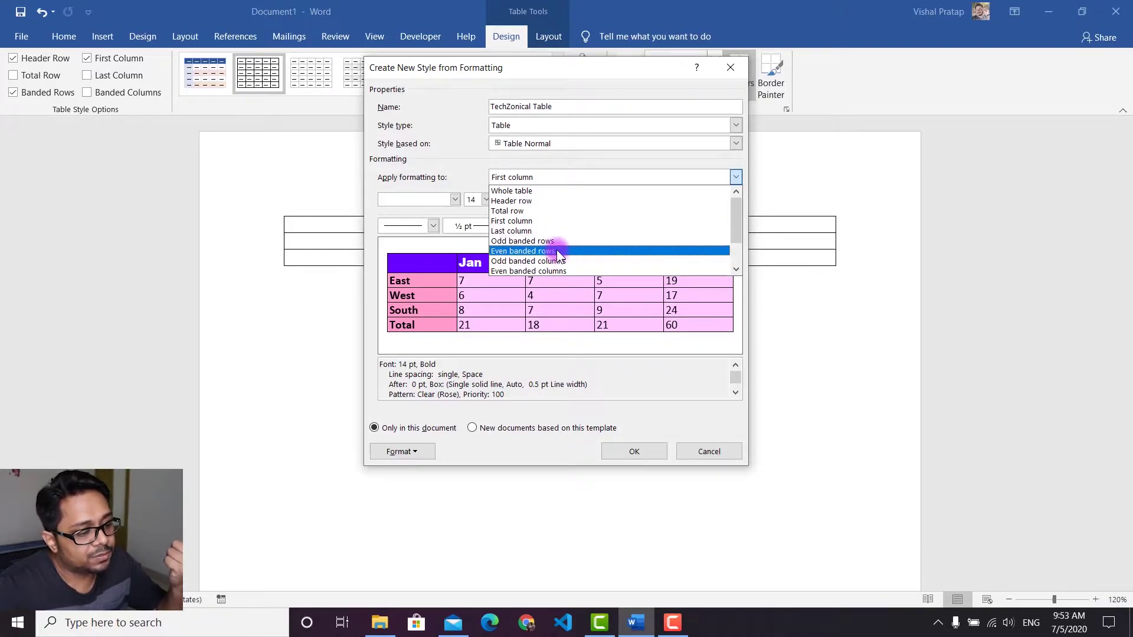
Step: Select Even banded rows and set their shading to white
click(557, 251)
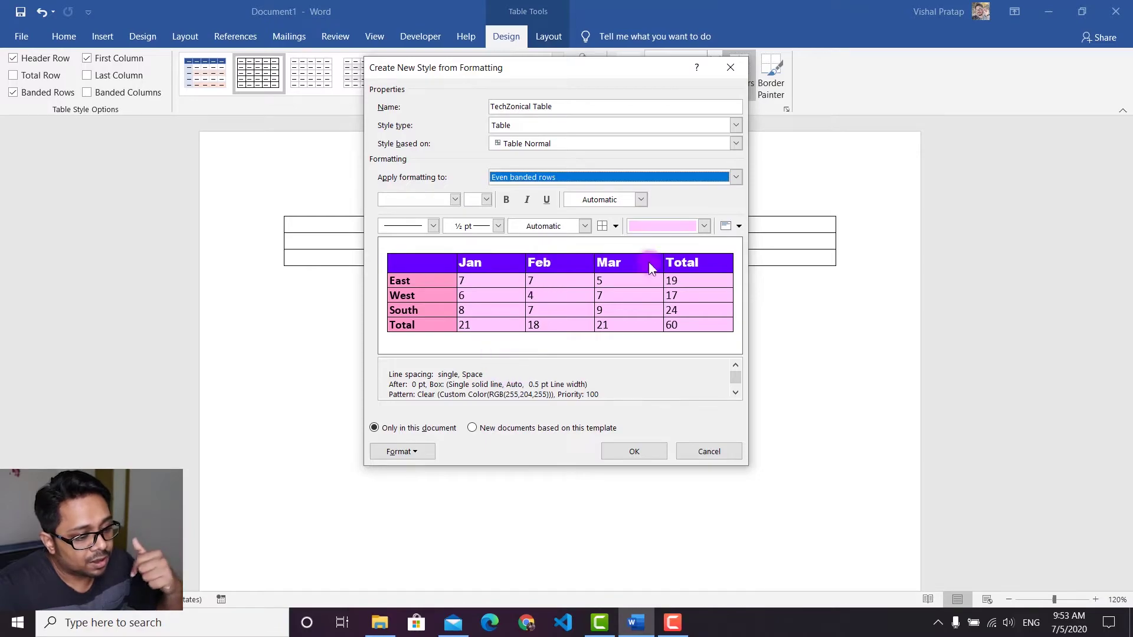
click(703, 228)
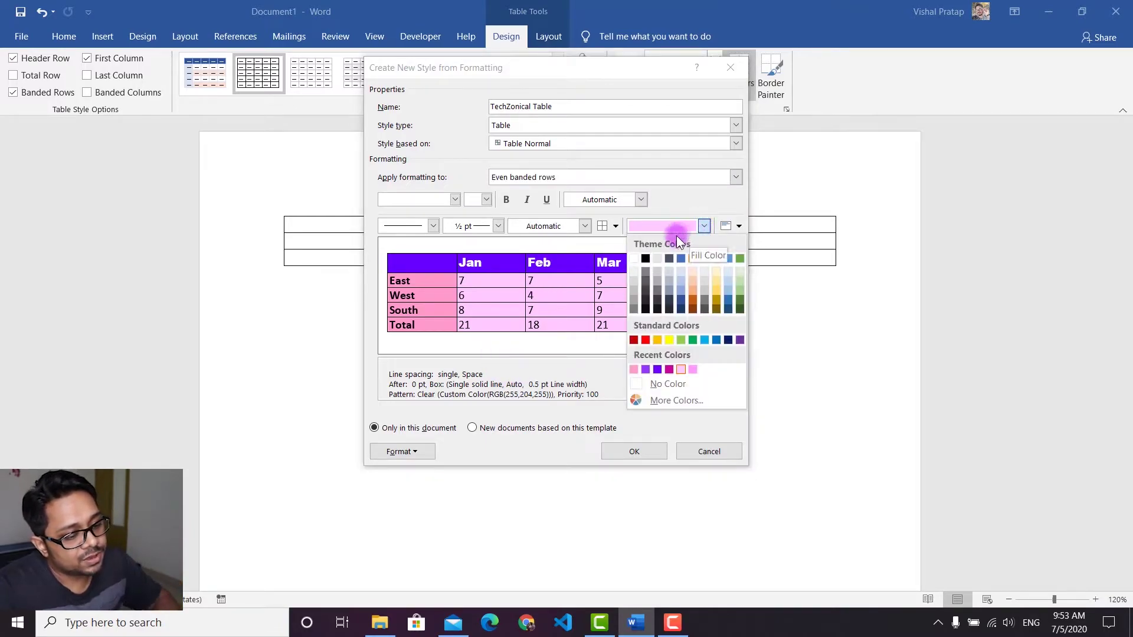
click(654, 385)
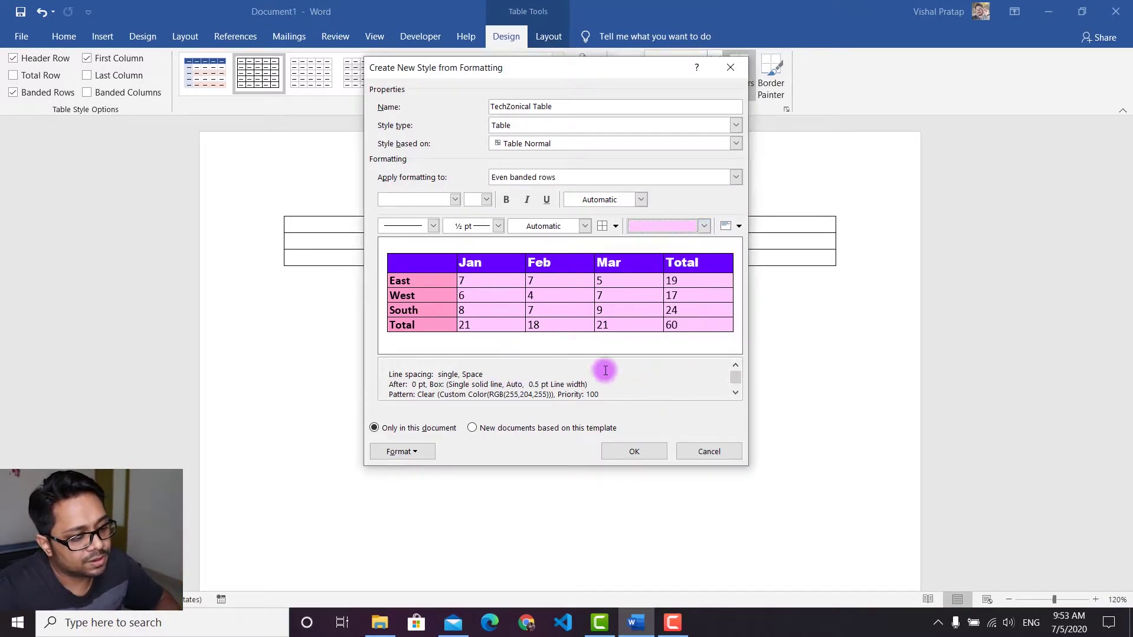
click(703, 229)
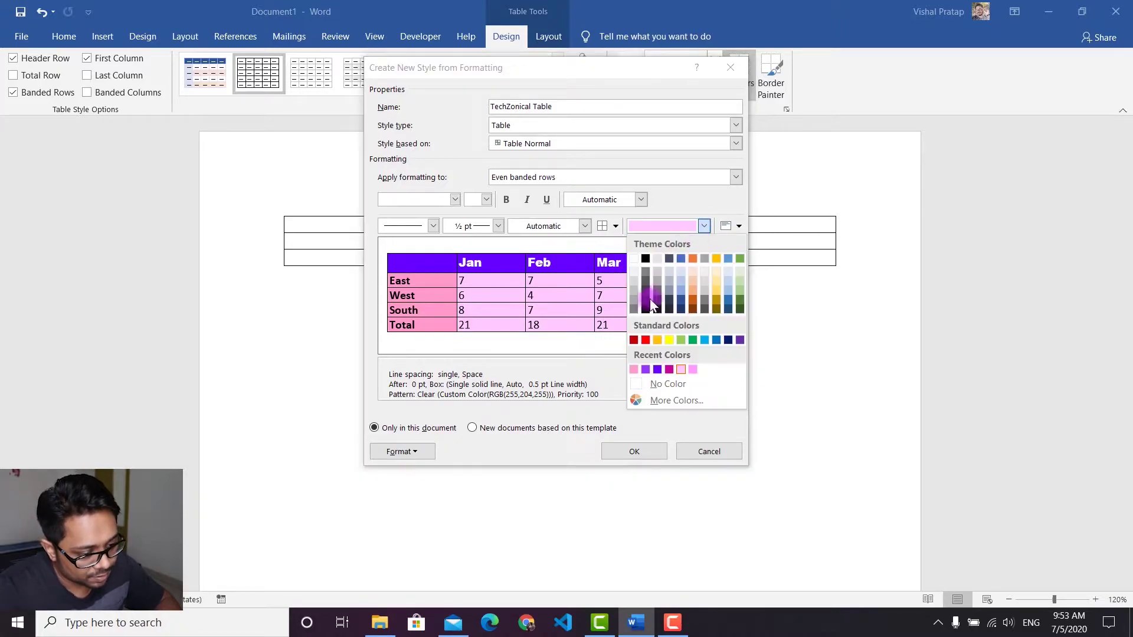
click(654, 382)
click(680, 230)
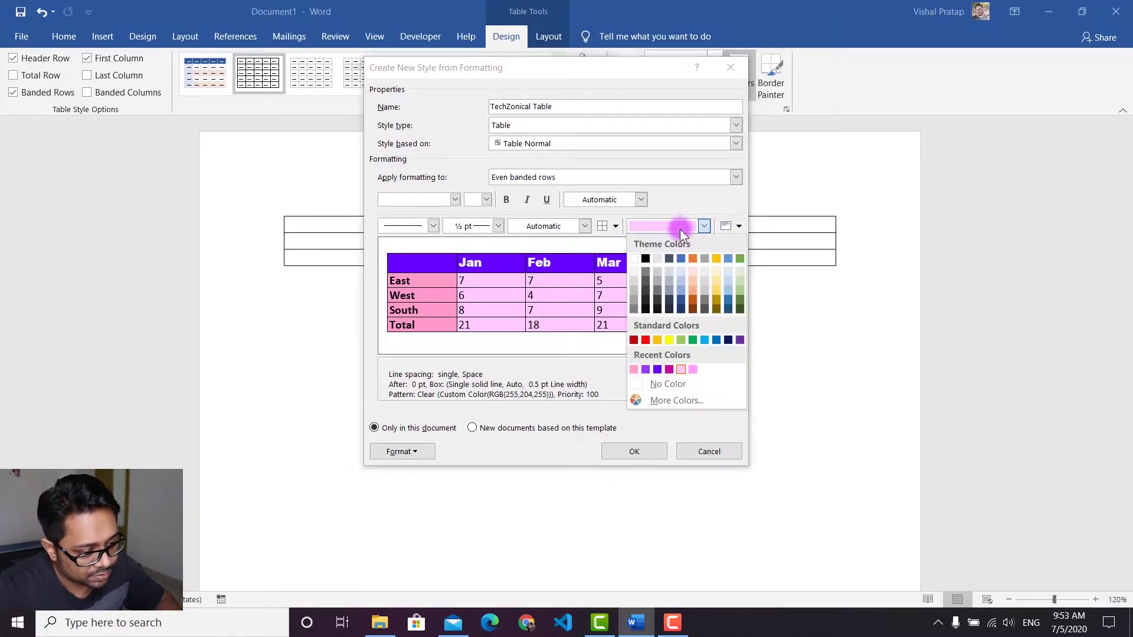
click(635, 260)
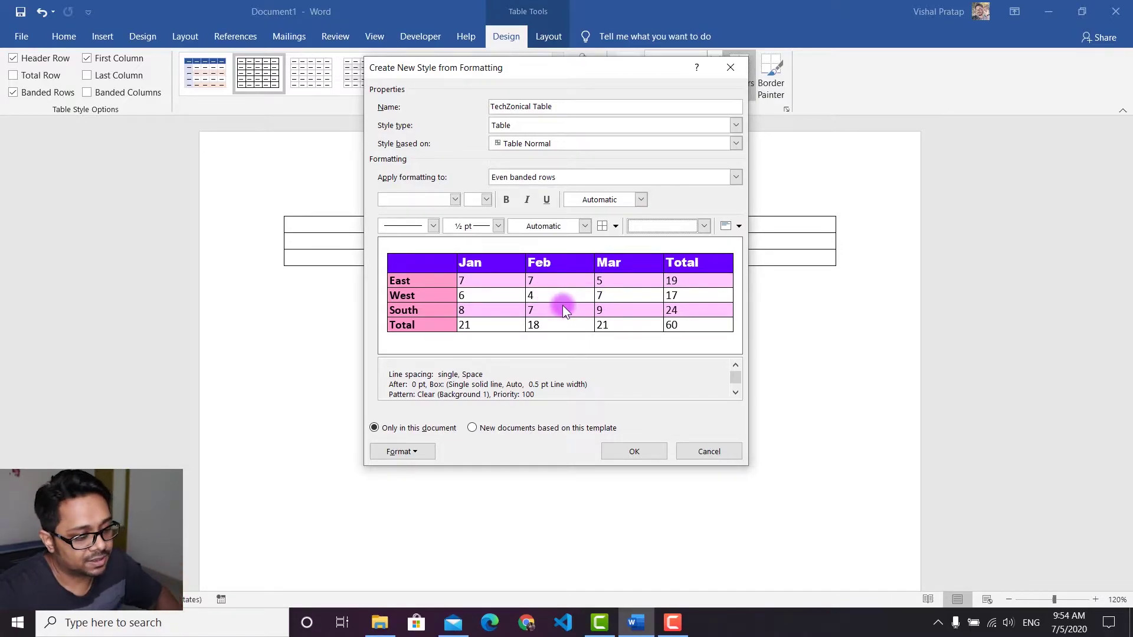
Step: Shade the odd banded rows white
click(699, 176)
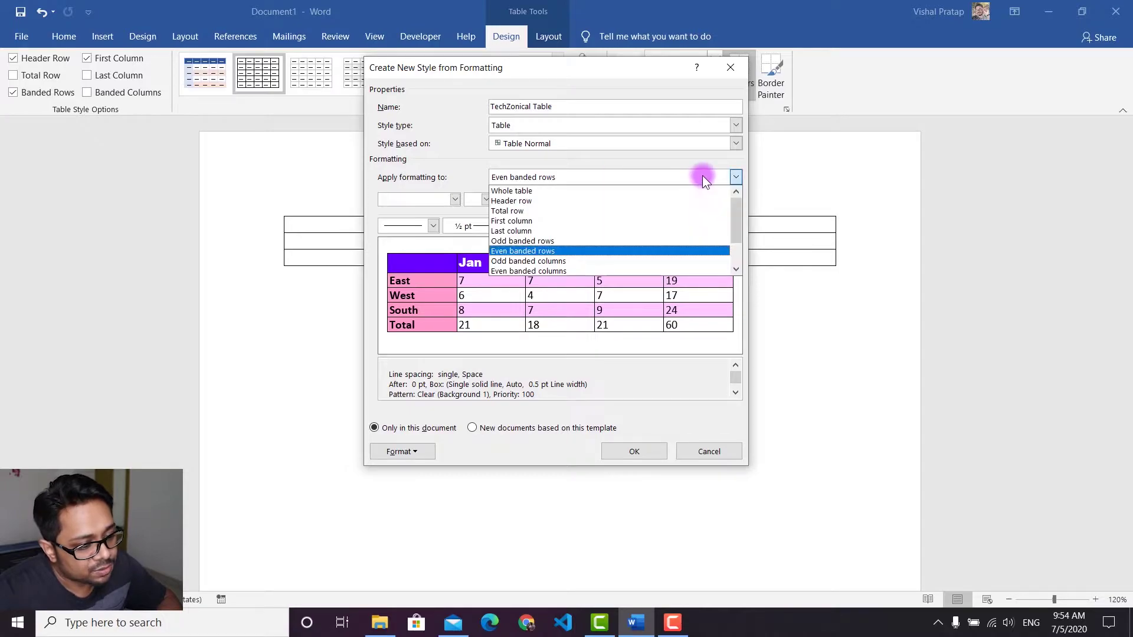
click(552, 241)
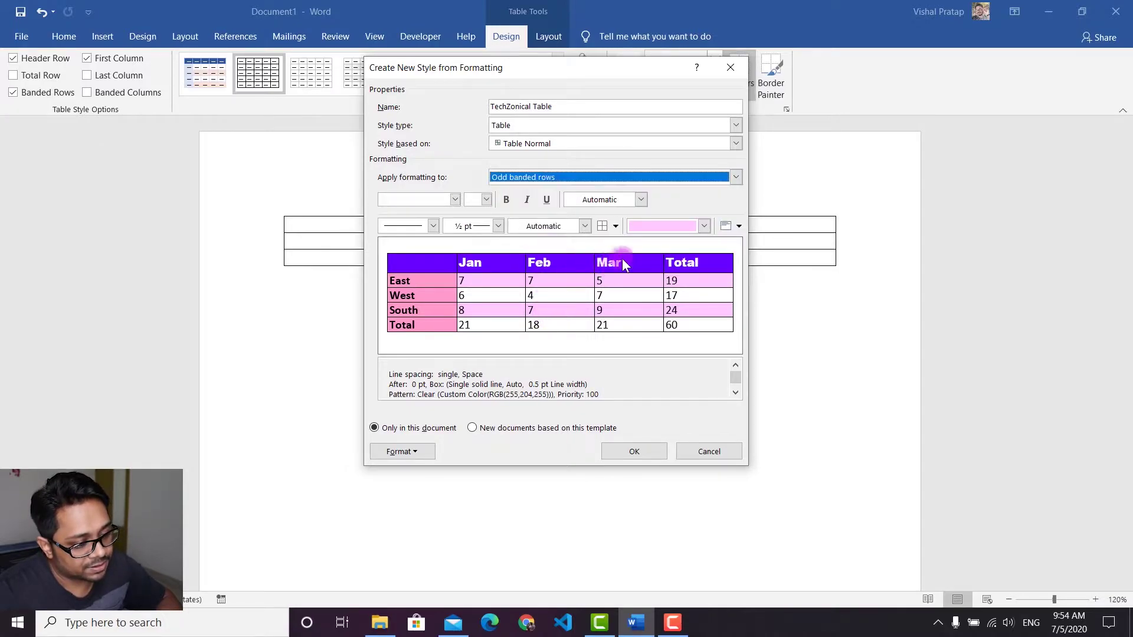
click(675, 223)
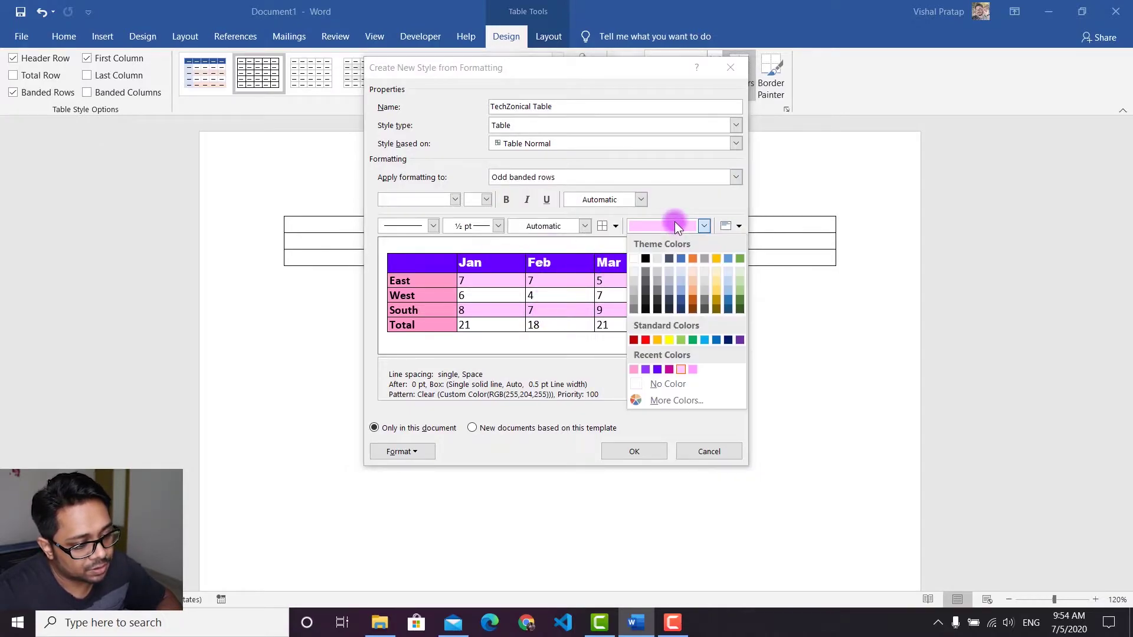
click(634, 260)
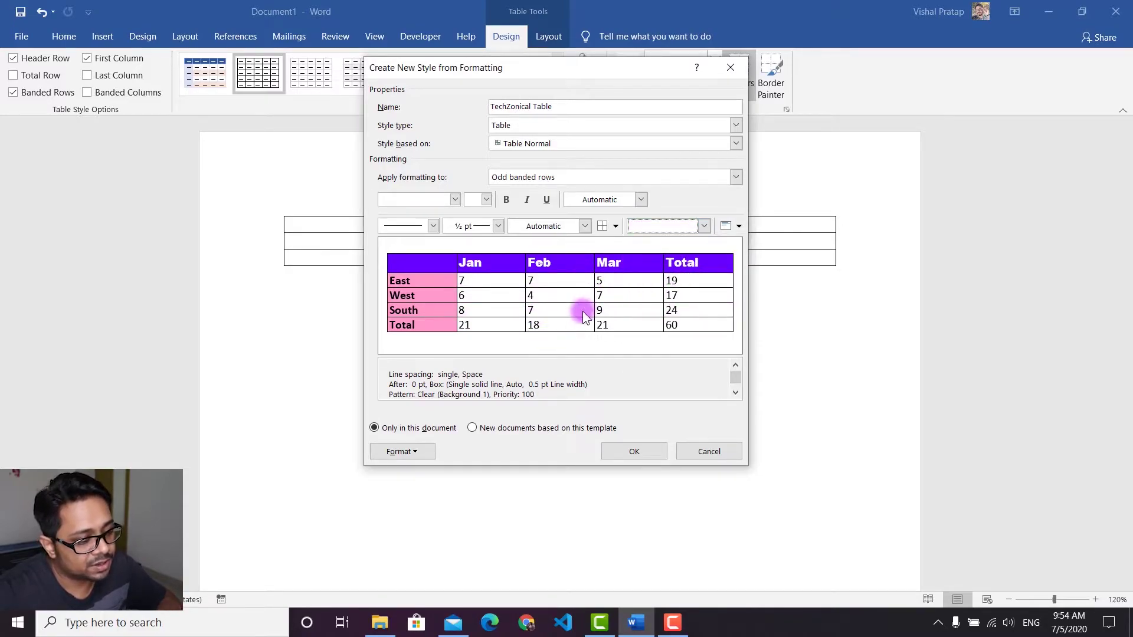
Step: Shade the even banded rows pale pink, RGB(255,204,255), then select First column
click(734, 182)
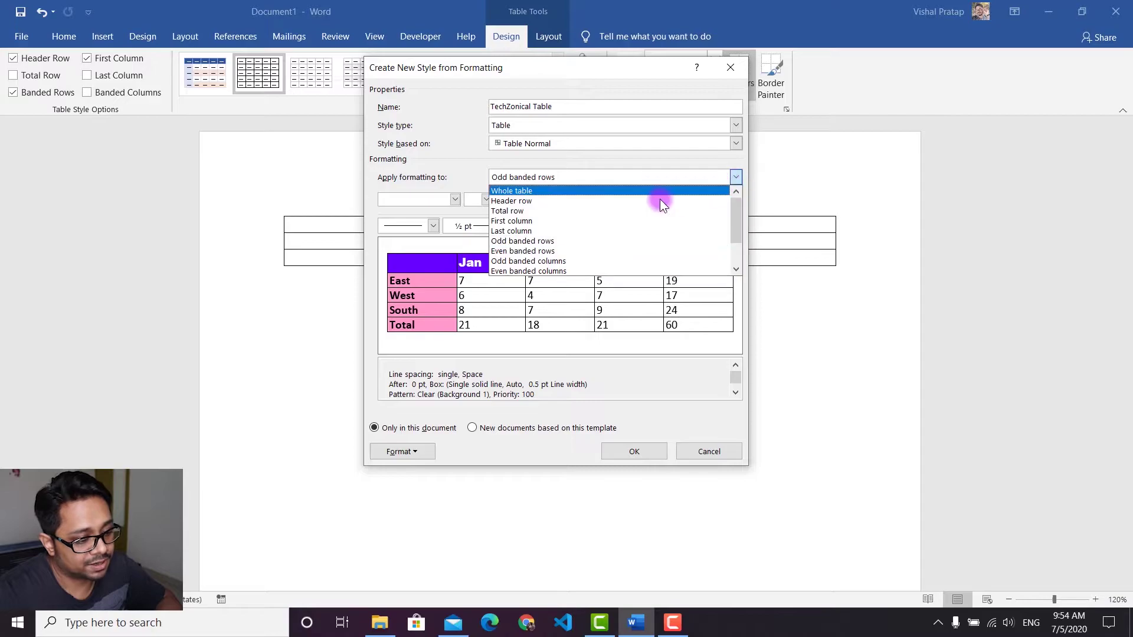
click(547, 251)
click(703, 226)
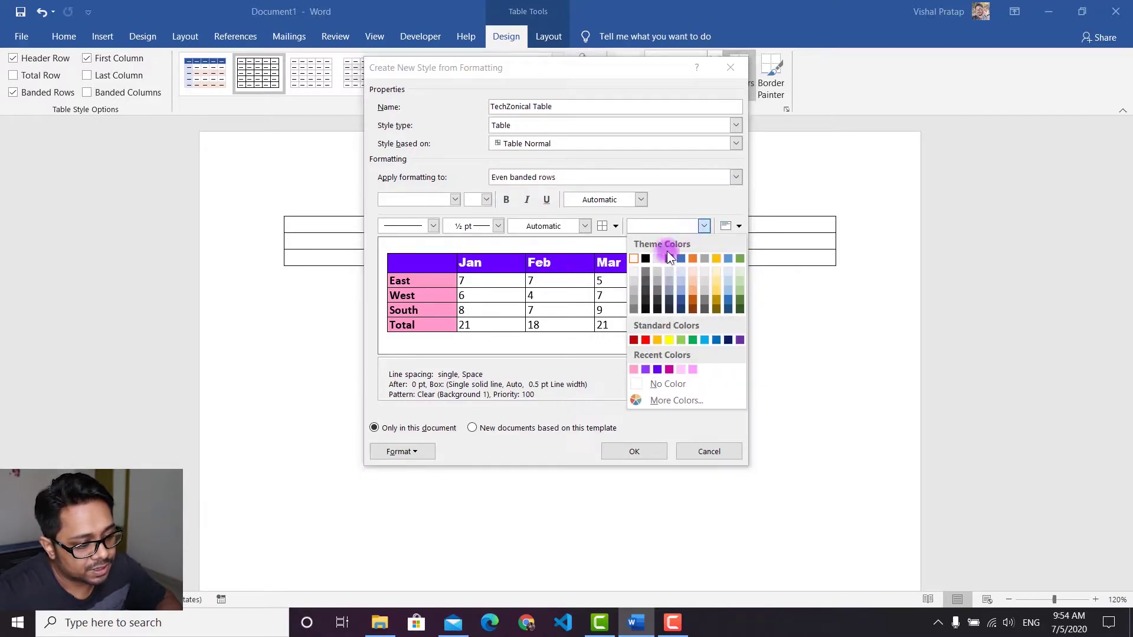
click(679, 371)
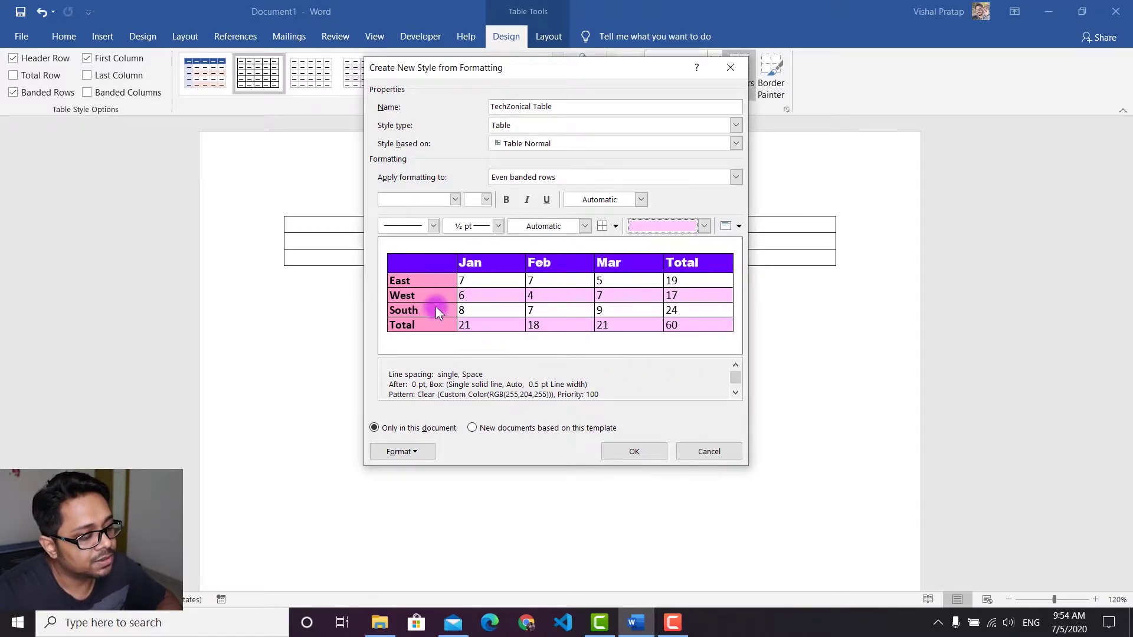
click(717, 177)
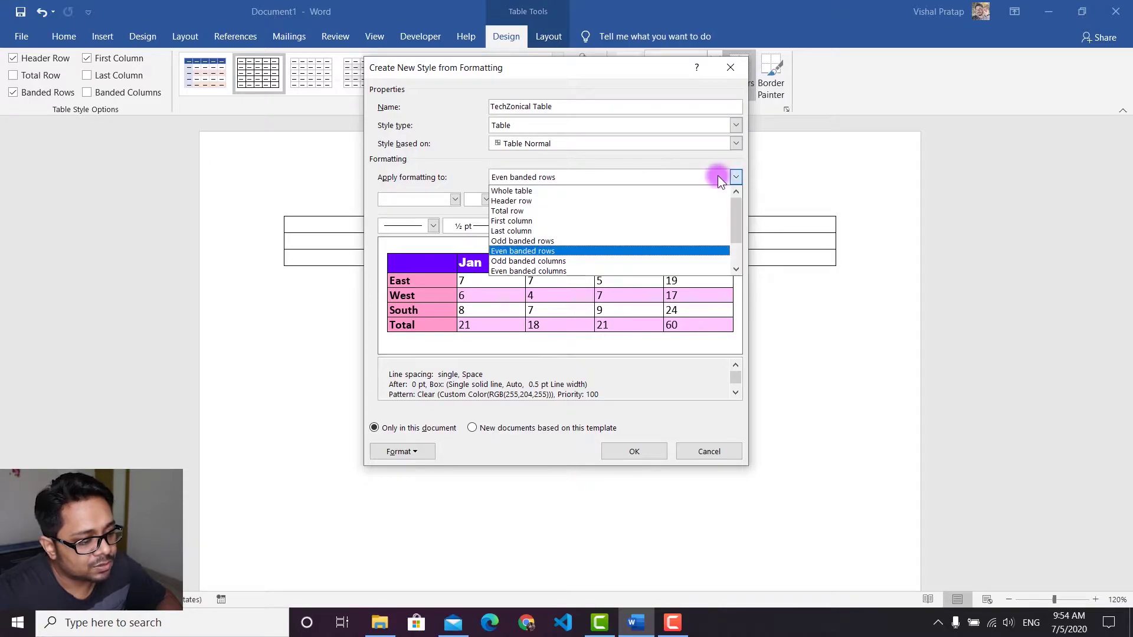
click(566, 221)
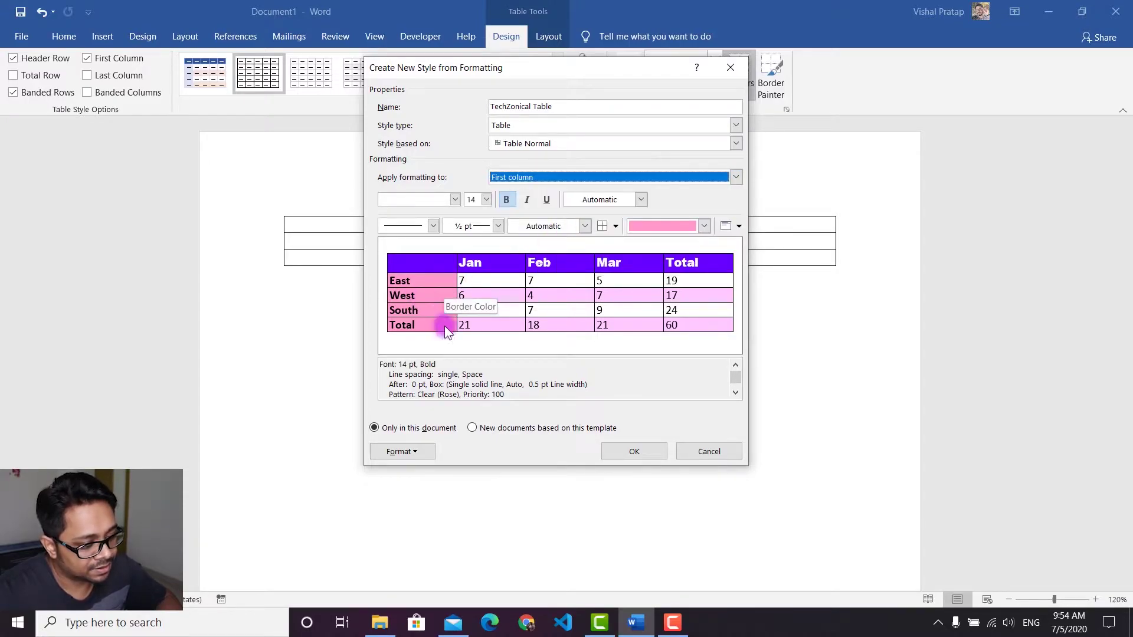
Step: Fill the first column dark blue instead of rose, with white text
click(704, 226)
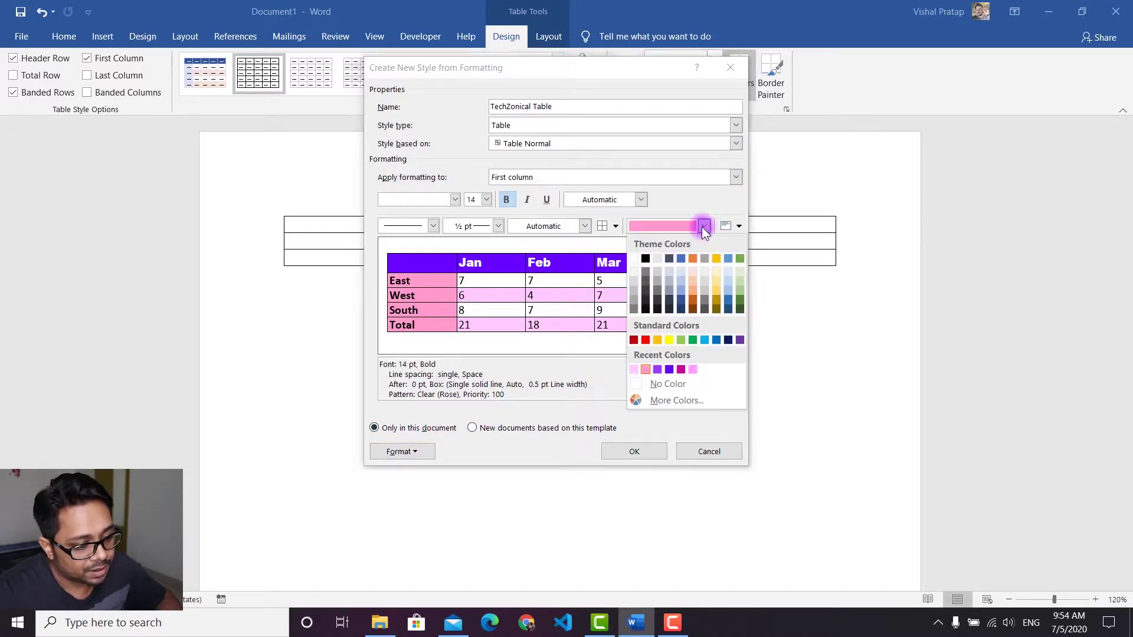
click(680, 289)
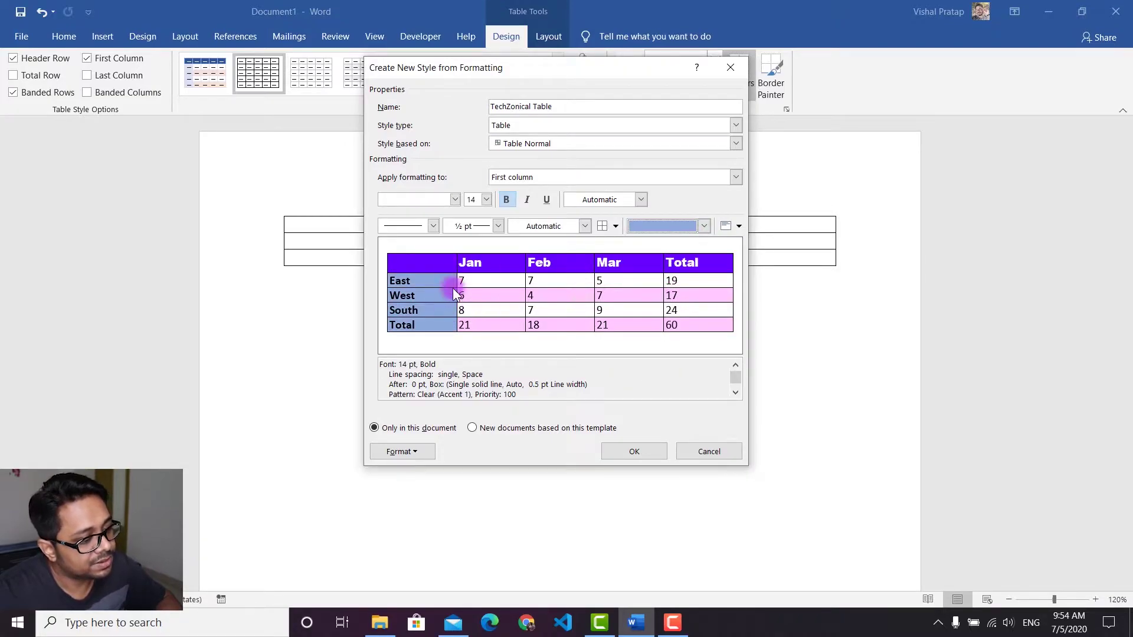
click(704, 226)
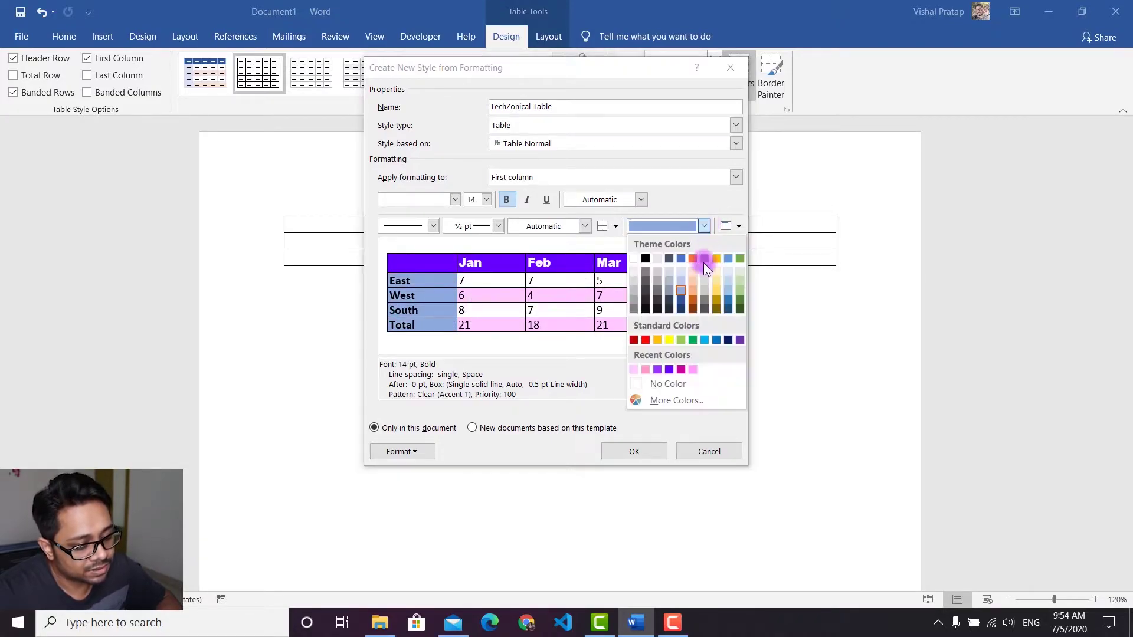
click(685, 301)
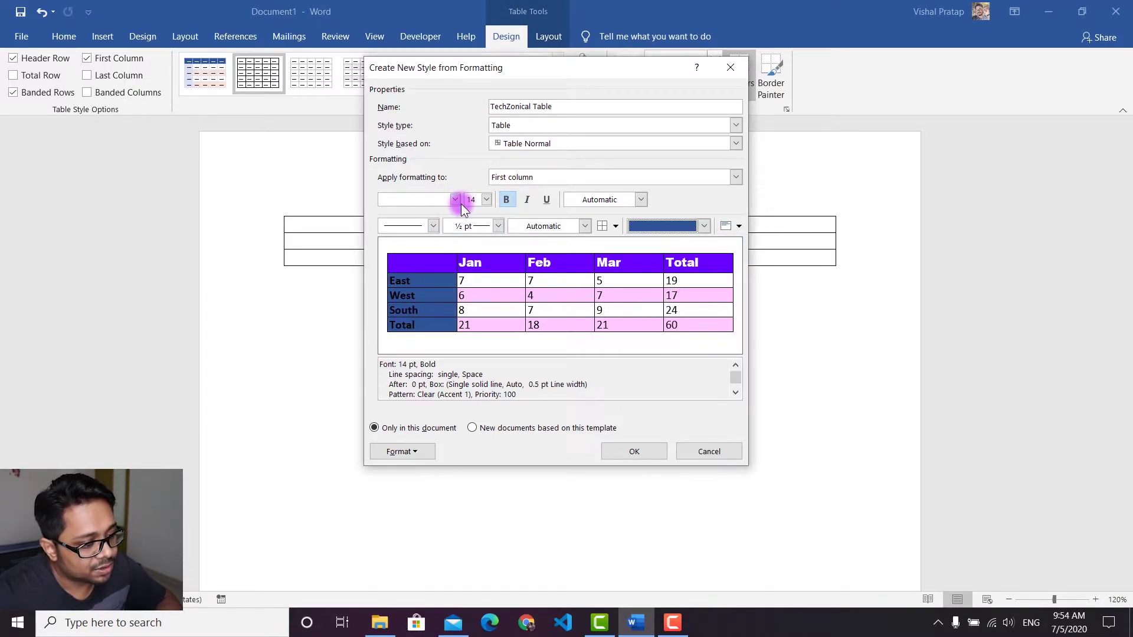
click(643, 200)
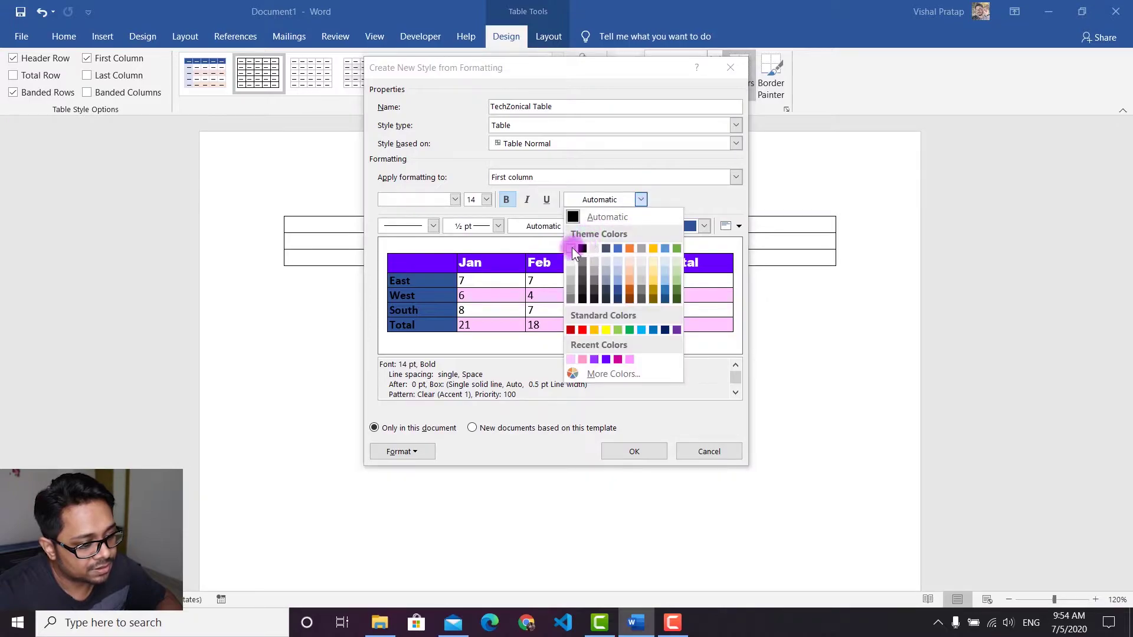
click(571, 247)
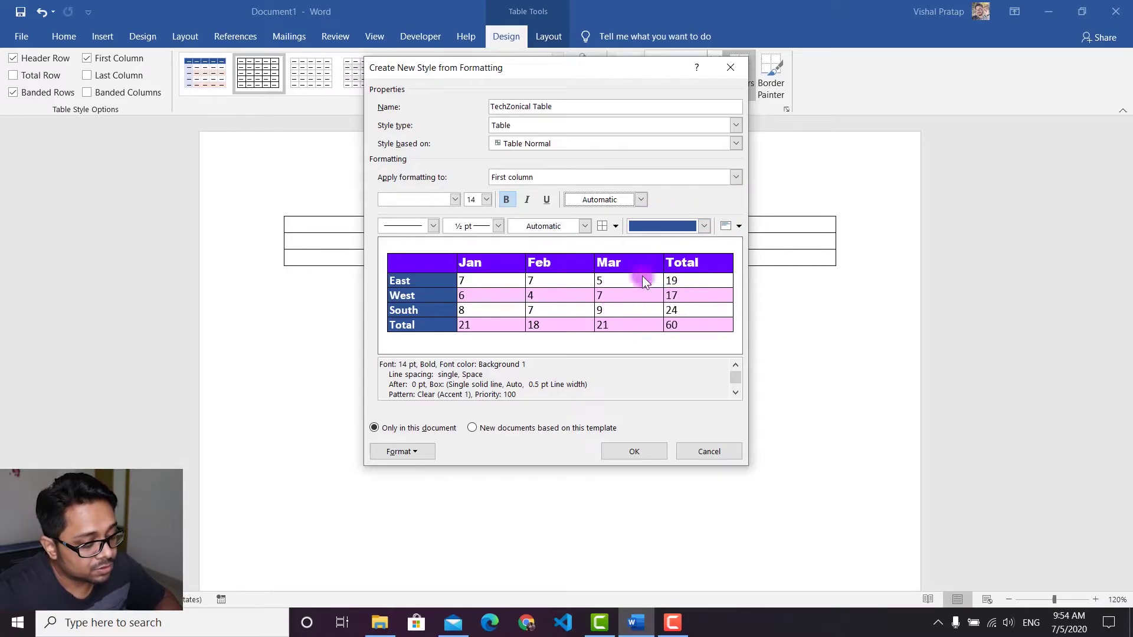
click(739, 227)
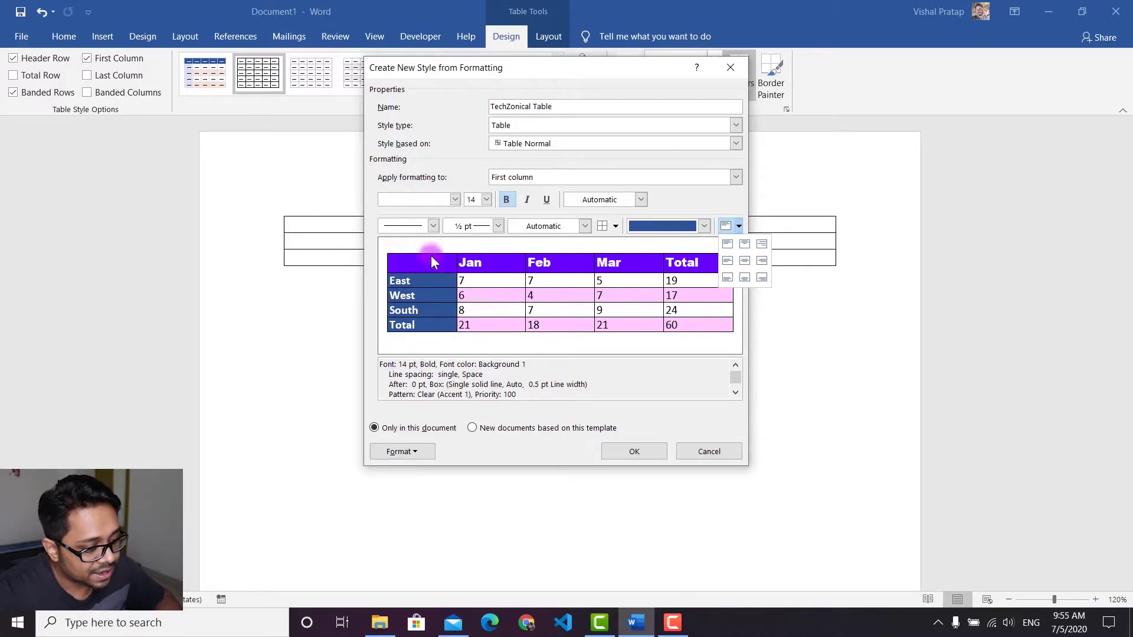
Step: Try centre, right and left alignments, settling the first column labels on top left
click(746, 258)
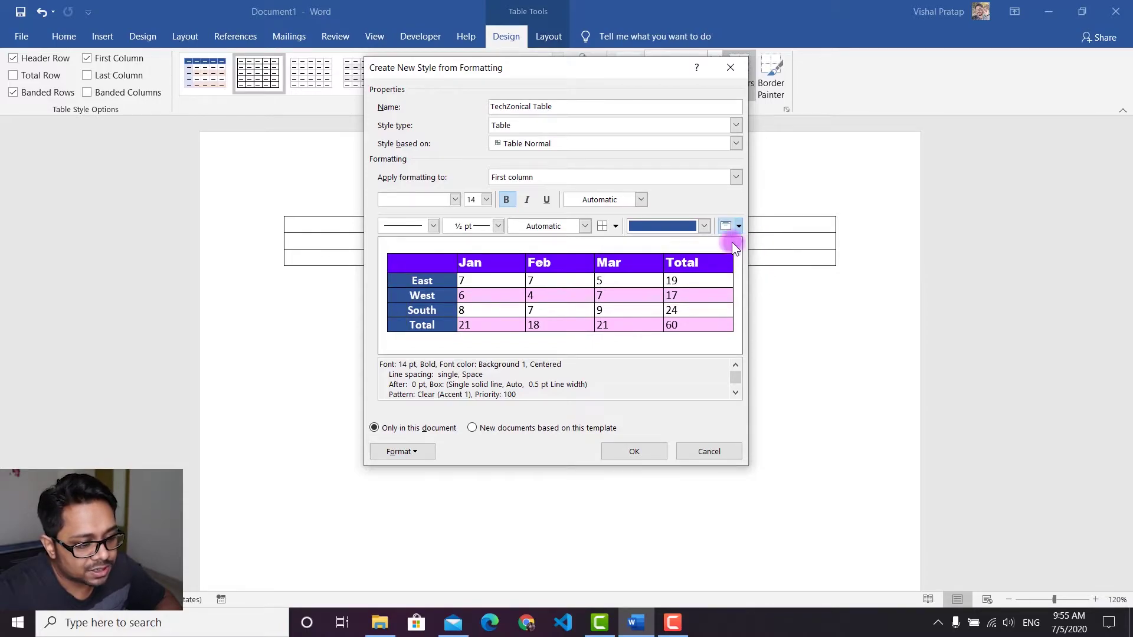
click(738, 226)
click(762, 244)
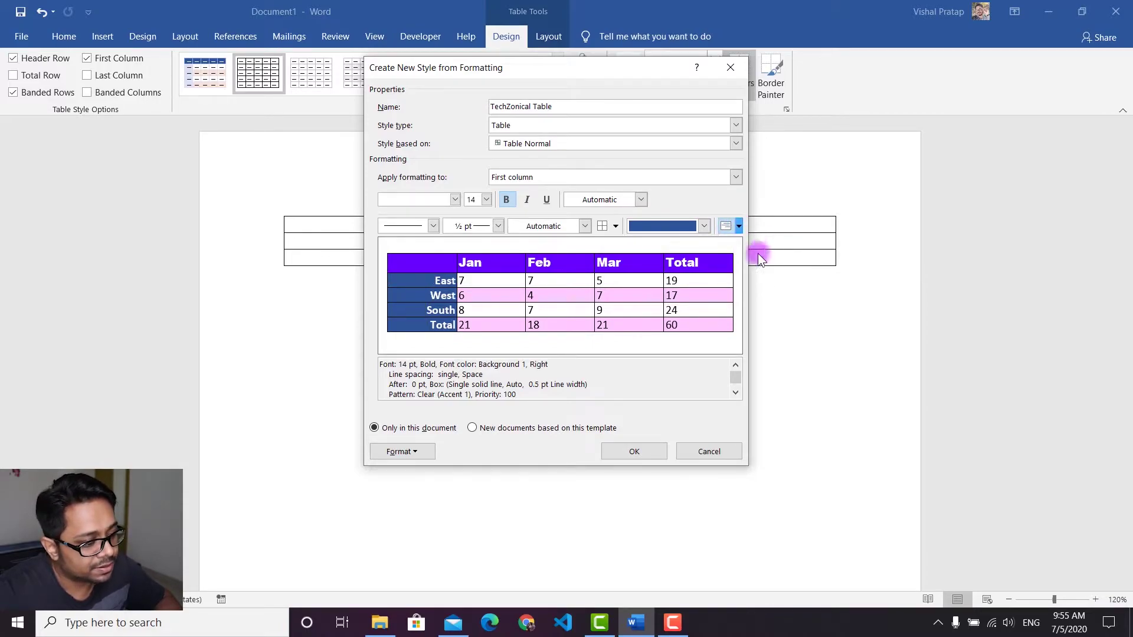
click(739, 226)
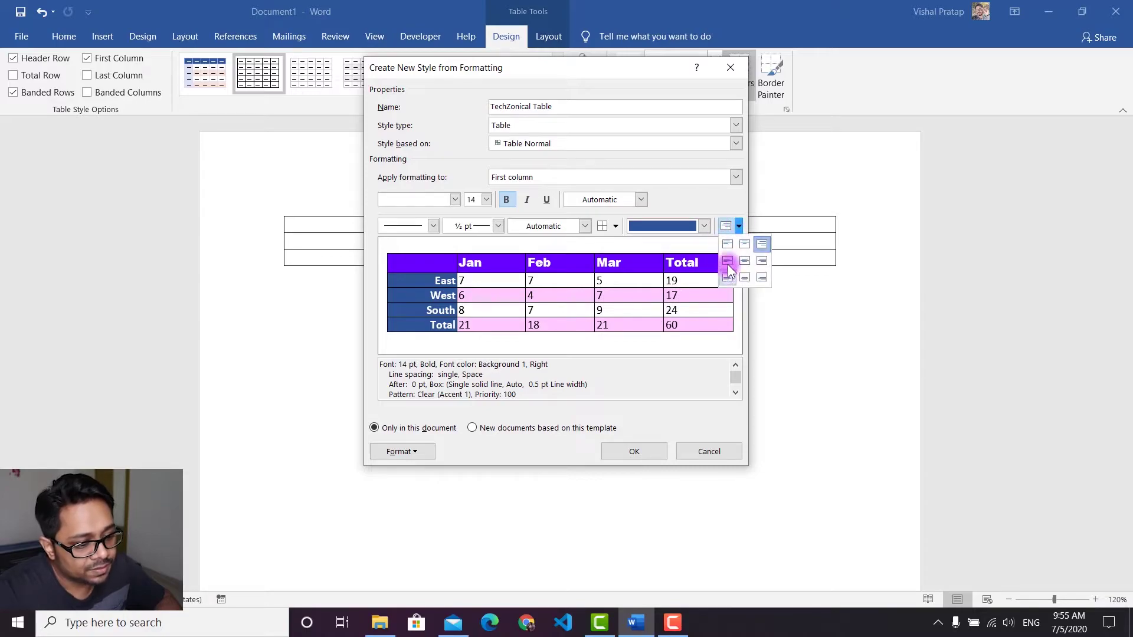
click(728, 260)
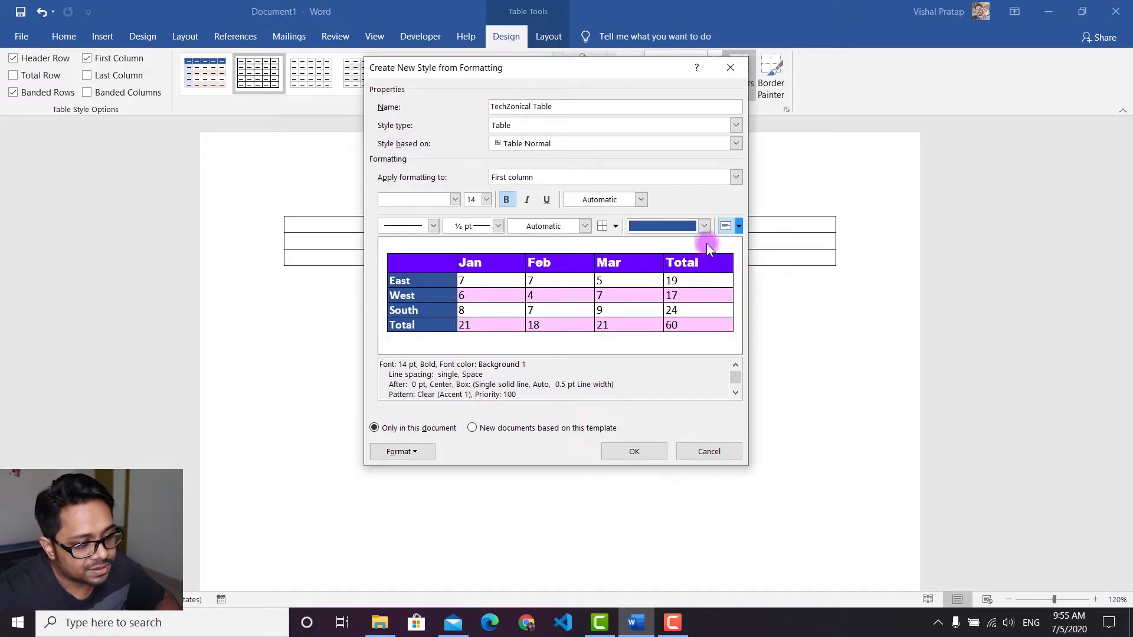
click(739, 233)
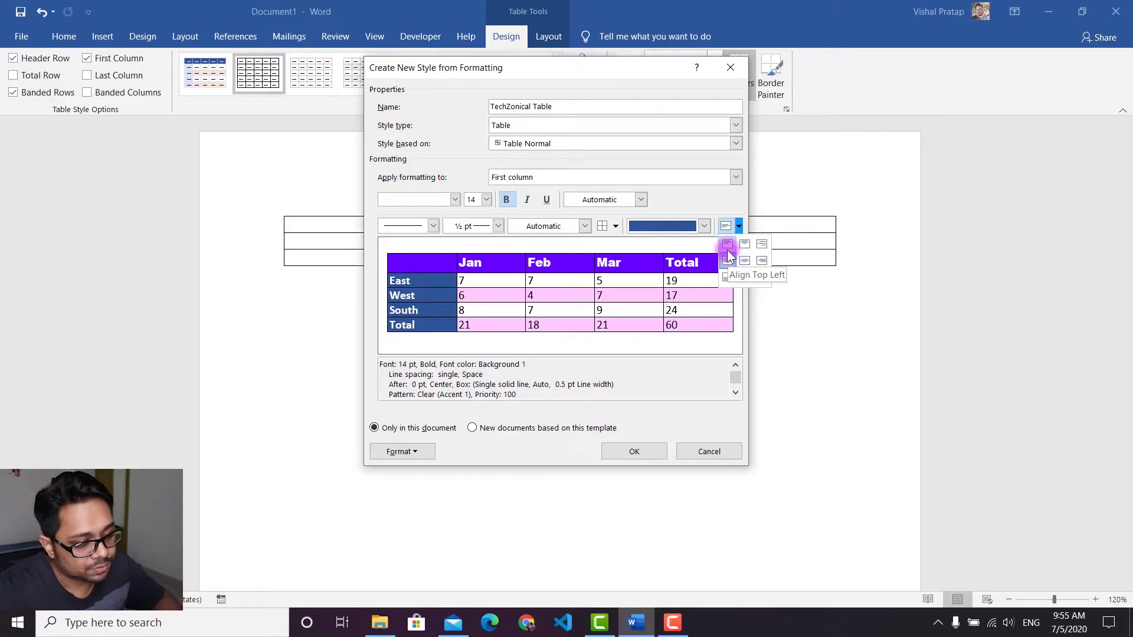
click(727, 243)
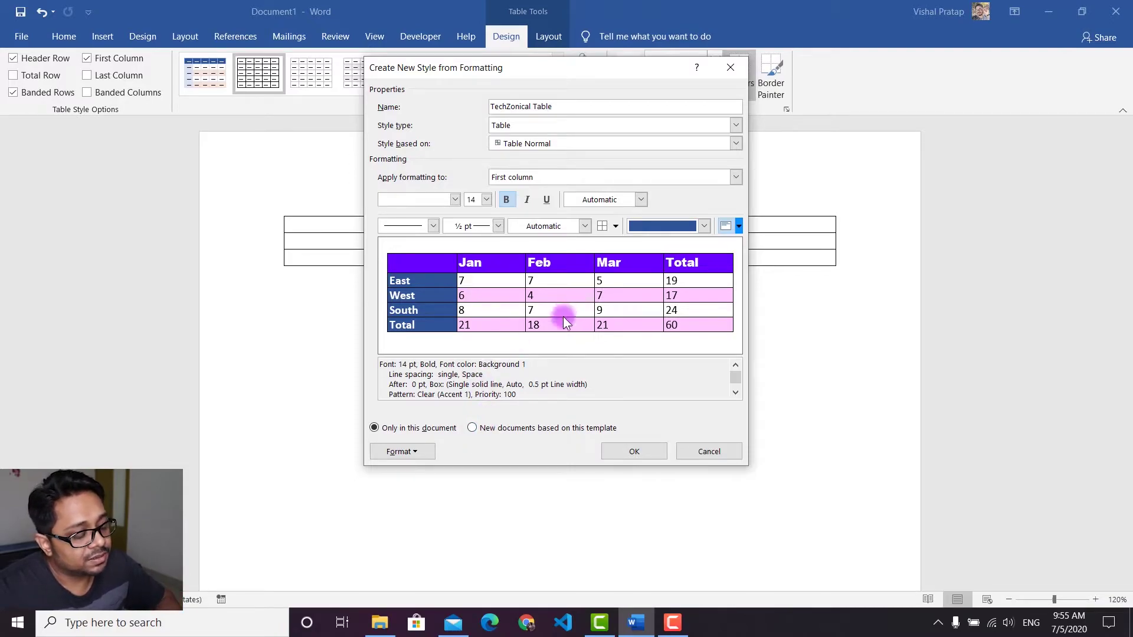
Step: Select Top left cell as the table part to format
click(738, 178)
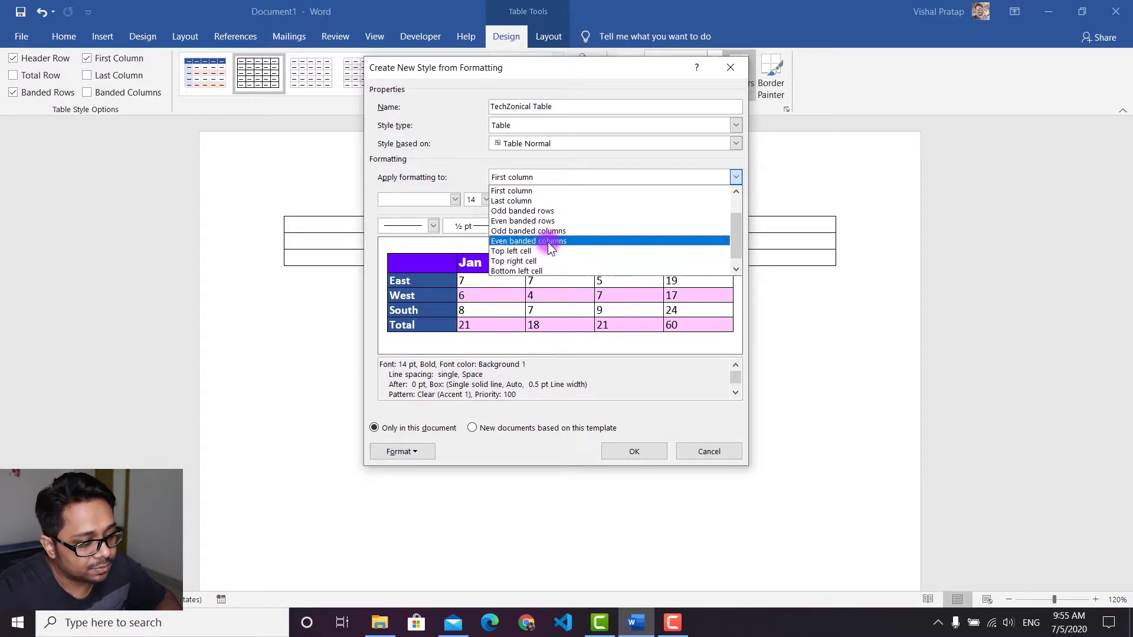
scroll(543, 268, down, 1)
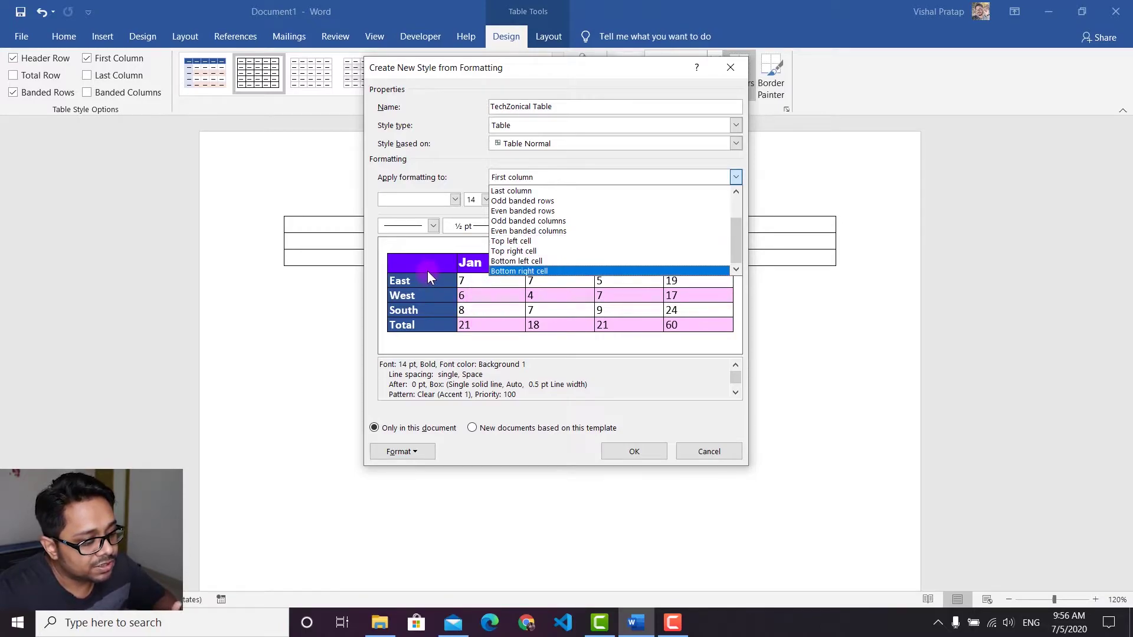
click(705, 184)
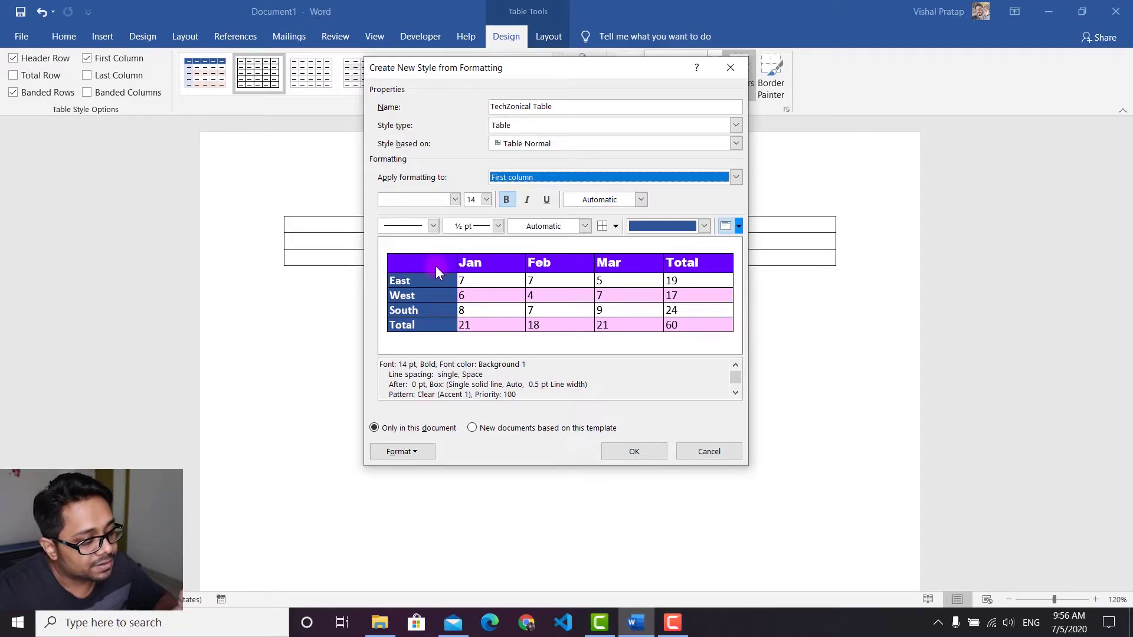
click(734, 176)
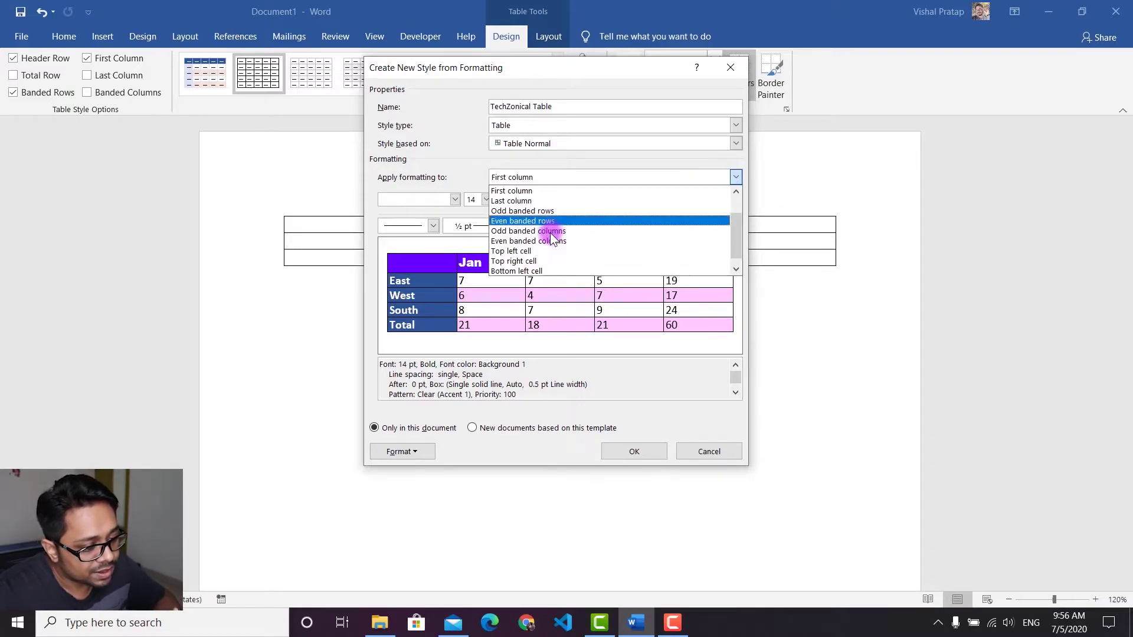
scroll(553, 254, down, 1)
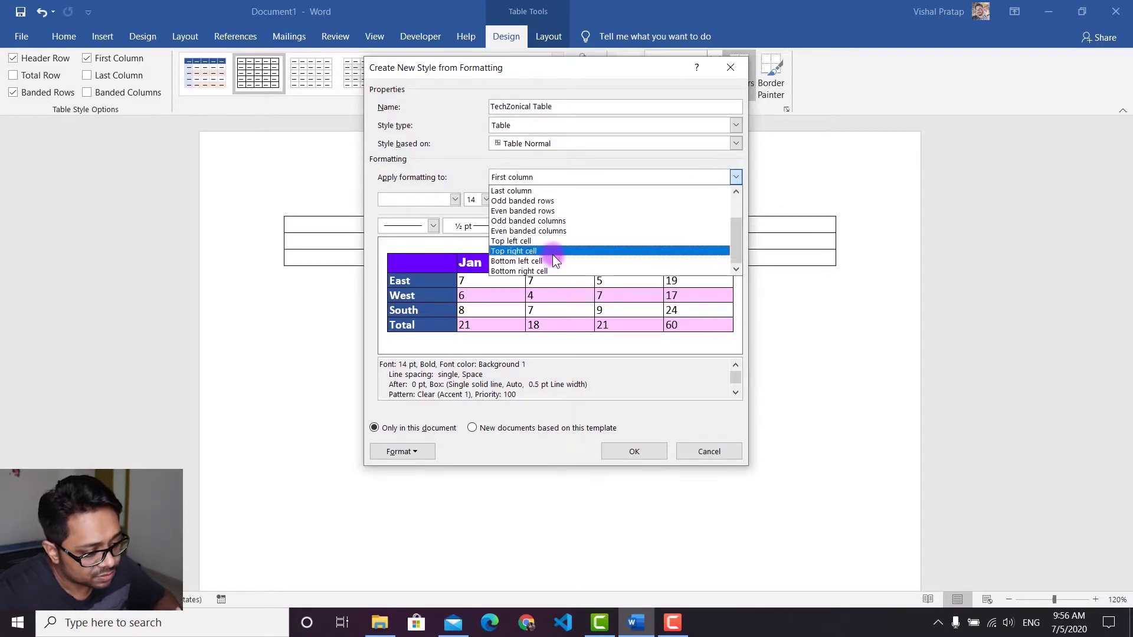
click(511, 240)
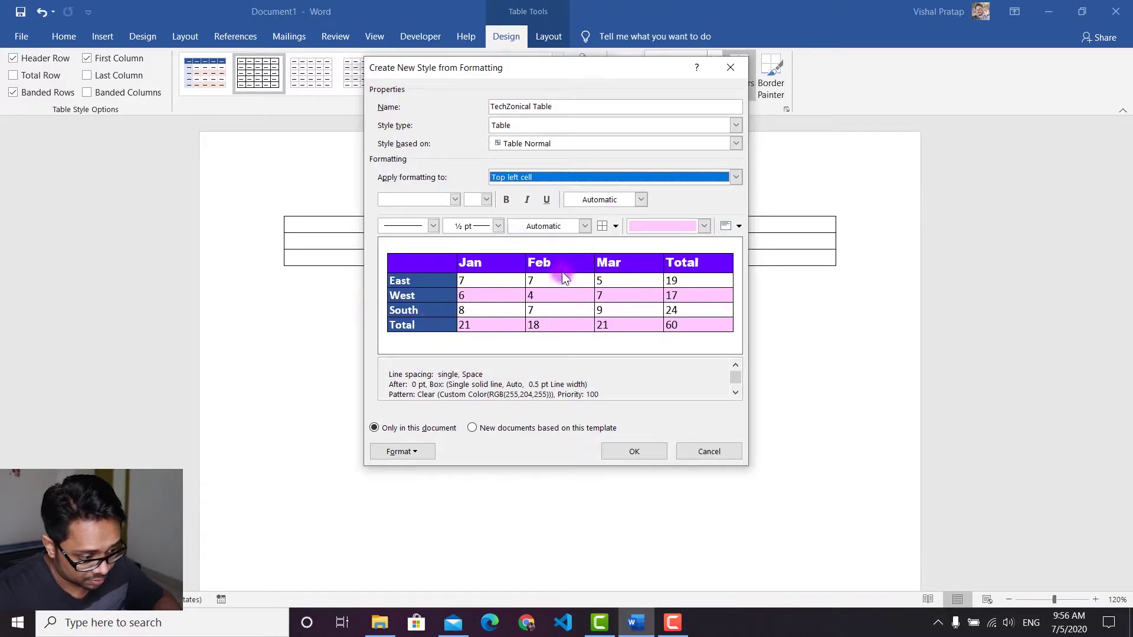
Step: Shade the top-left cell white, then reselect Top left cell in the parts list
click(704, 226)
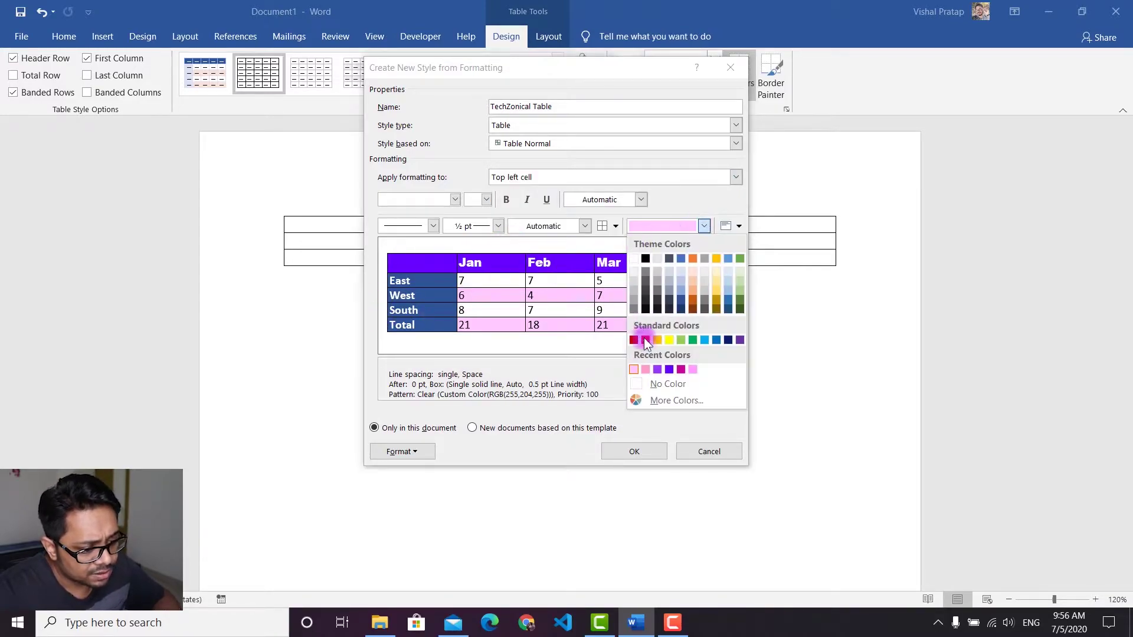
click(633, 259)
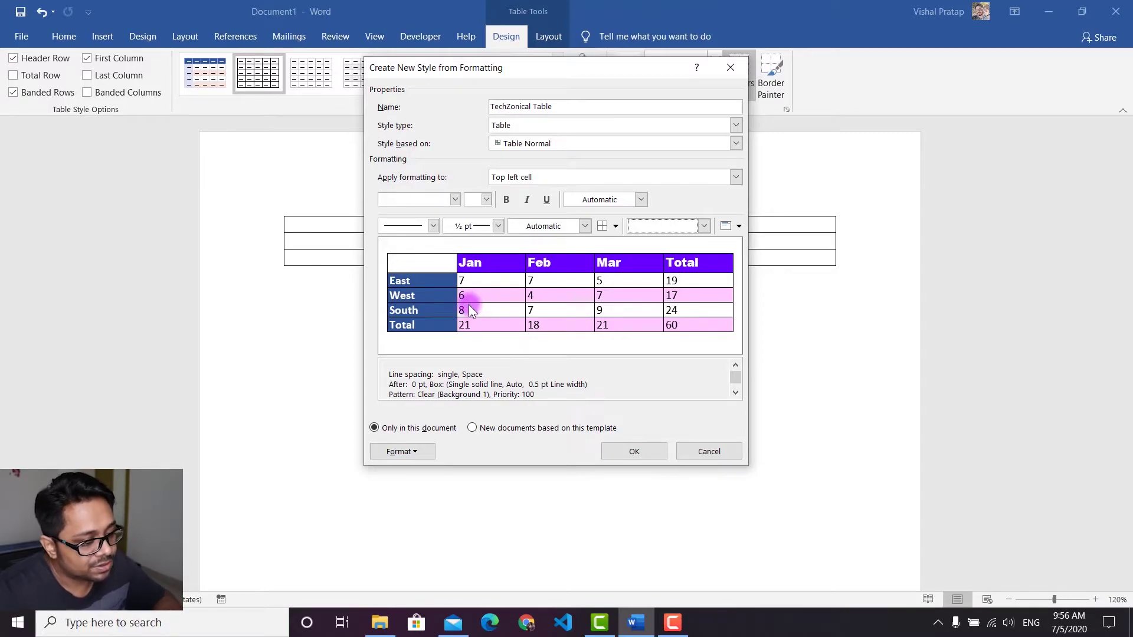
click(678, 176)
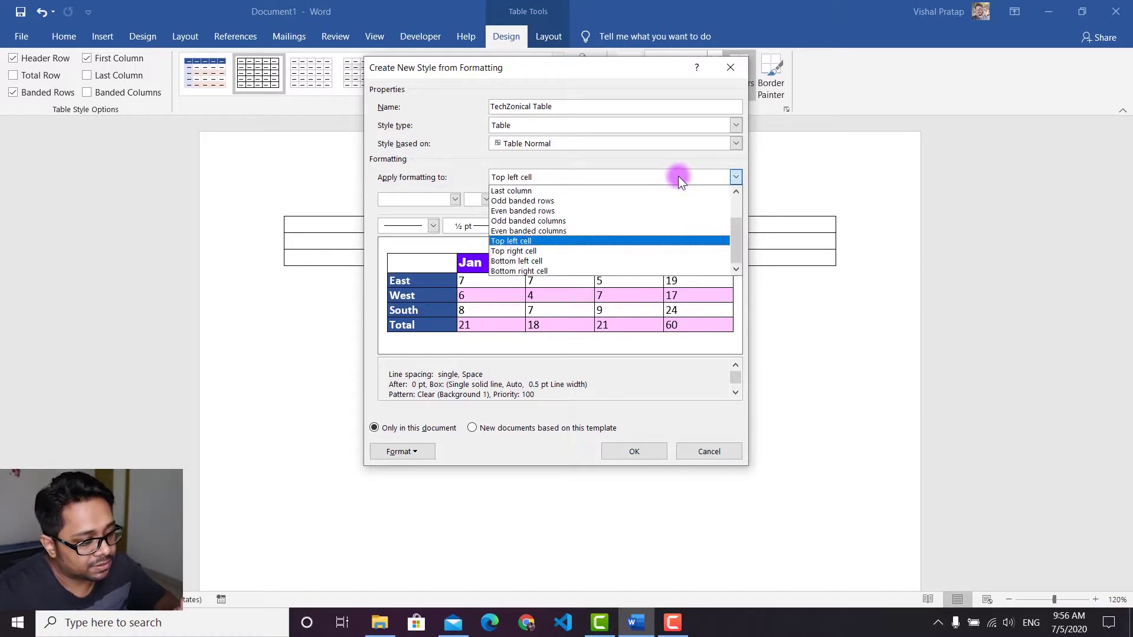
click(678, 176)
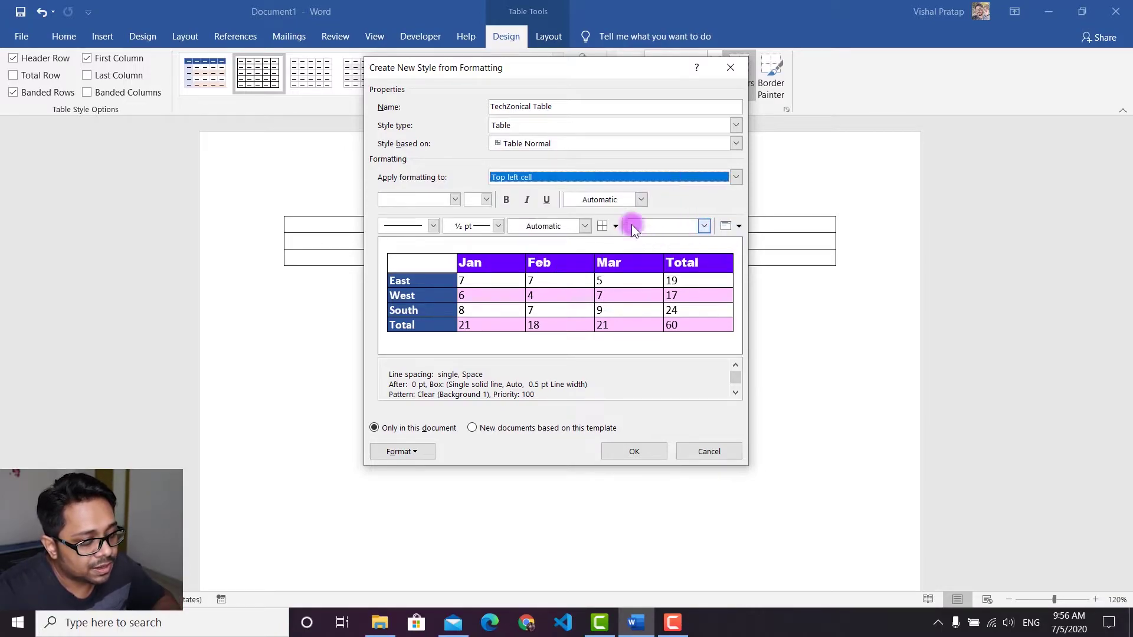
click(642, 178)
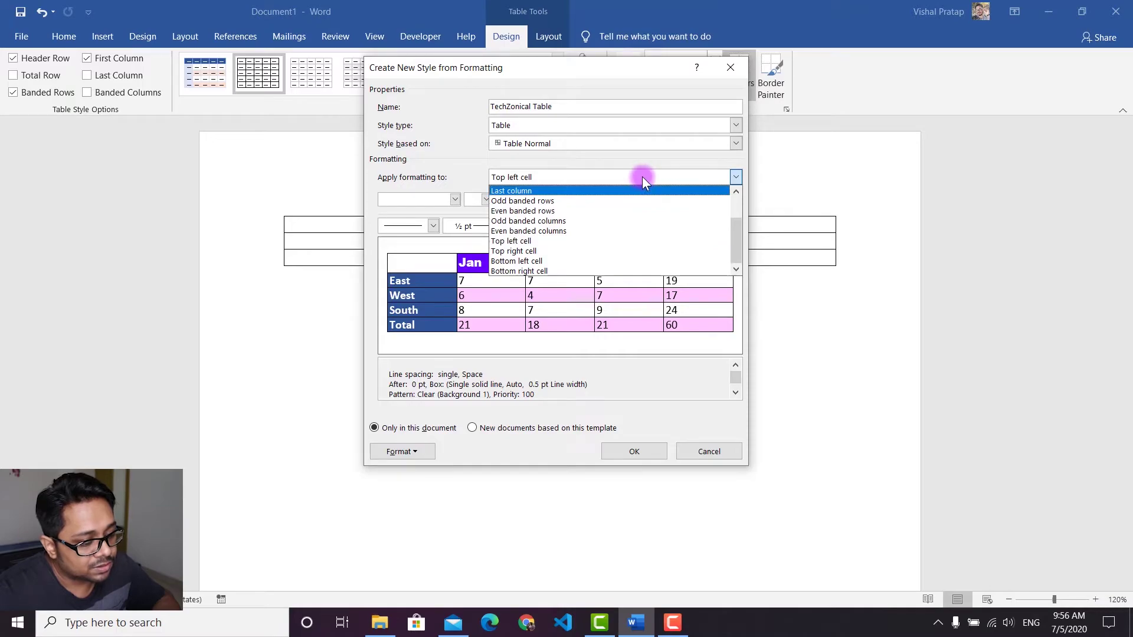
click(646, 179)
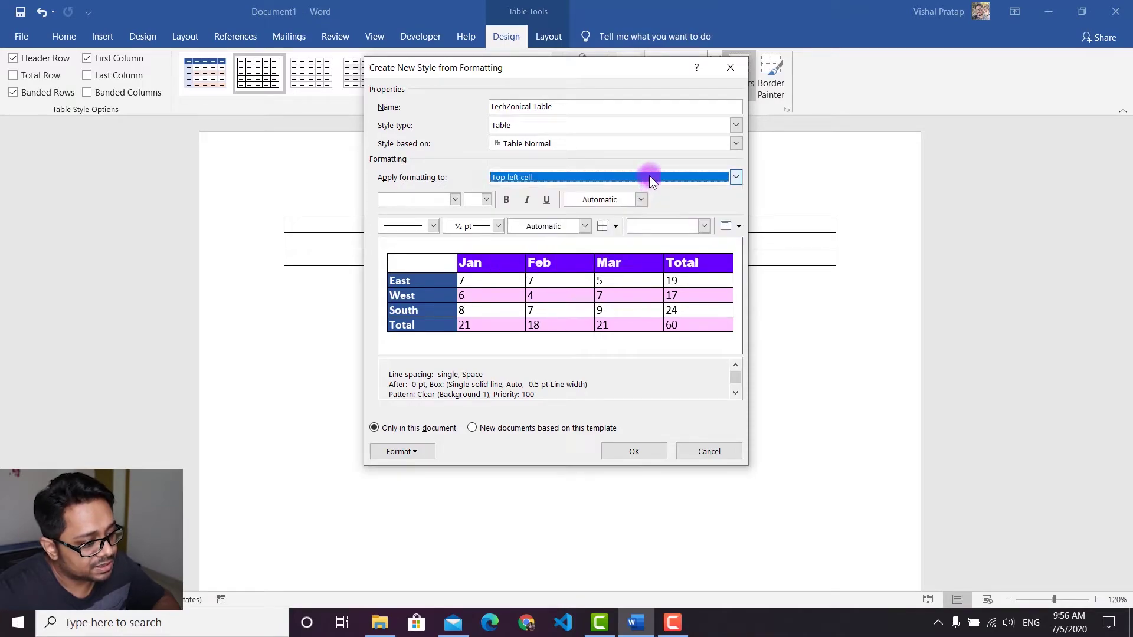
click(649, 175)
scroll(618, 221, up, 2)
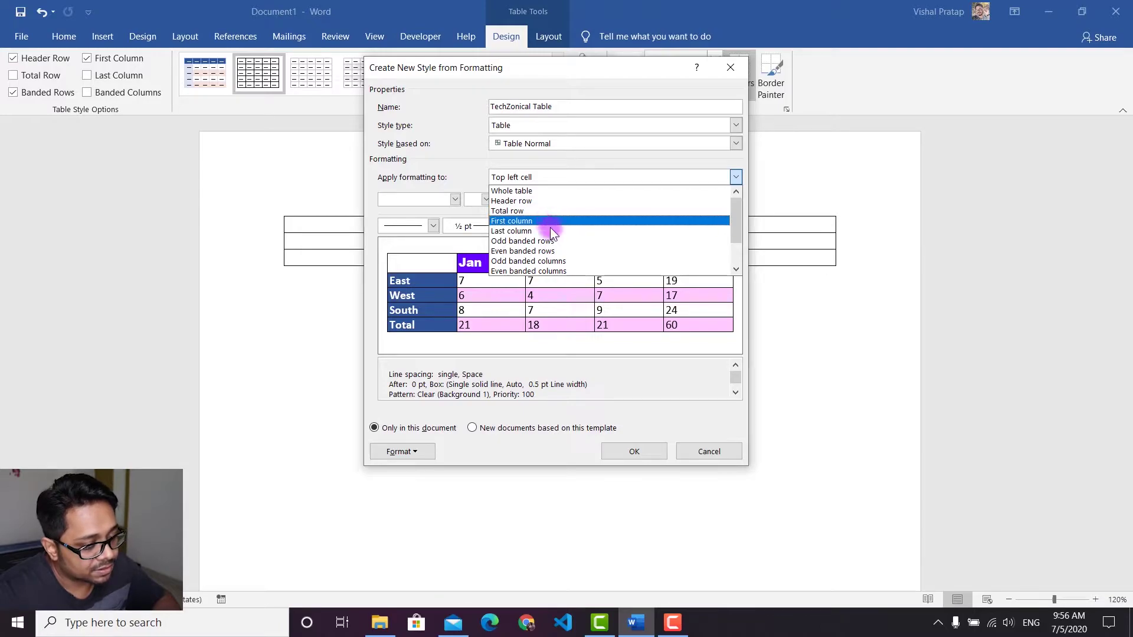
scroll(550, 228, down, 4)
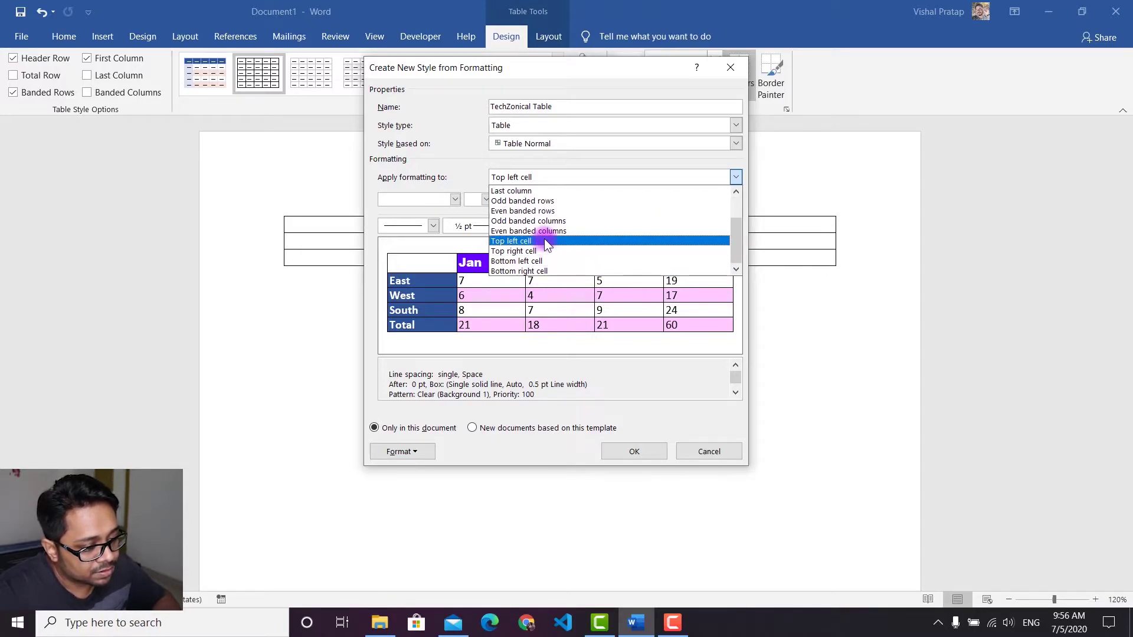
click(544, 238)
Step: Shade the top-left cell deep purple and centre its content
click(685, 224)
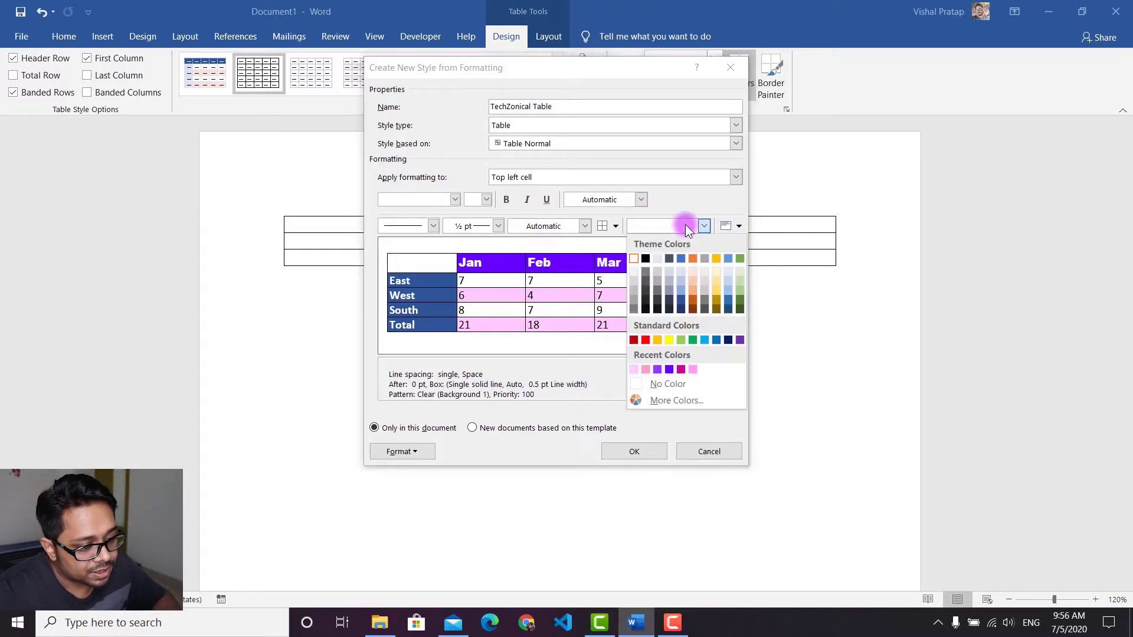
click(657, 370)
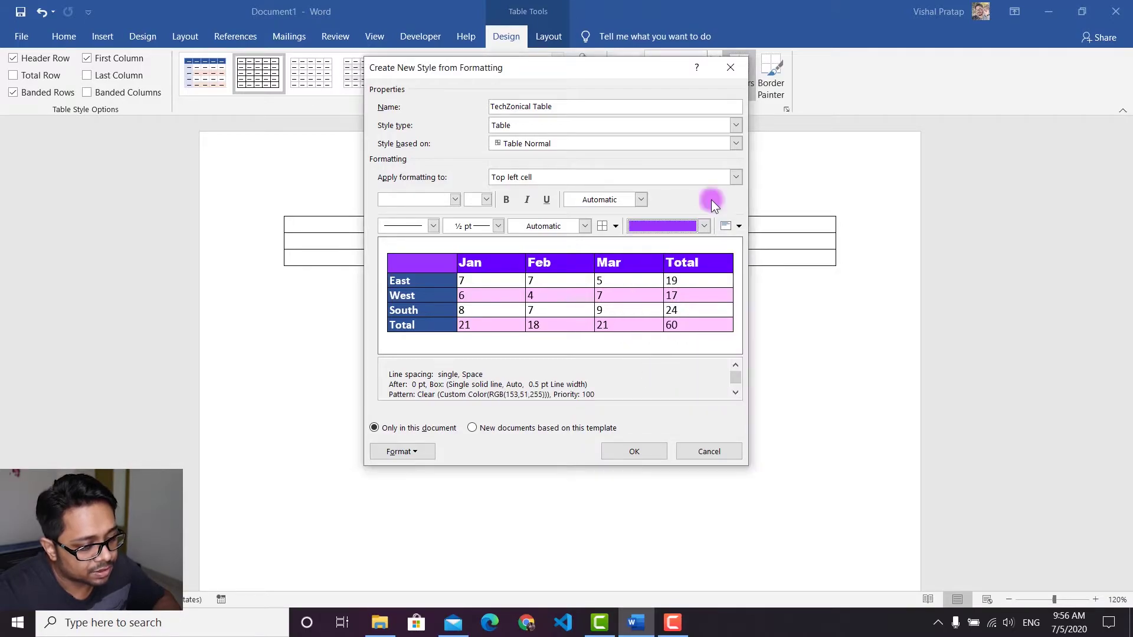
click(704, 226)
click(664, 370)
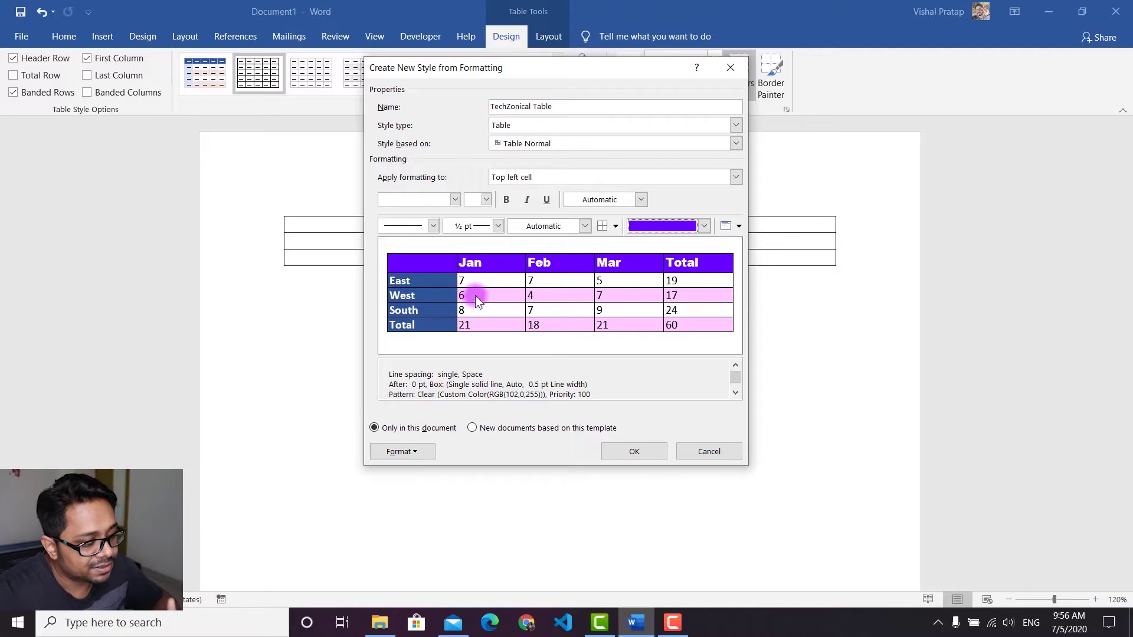
click(740, 226)
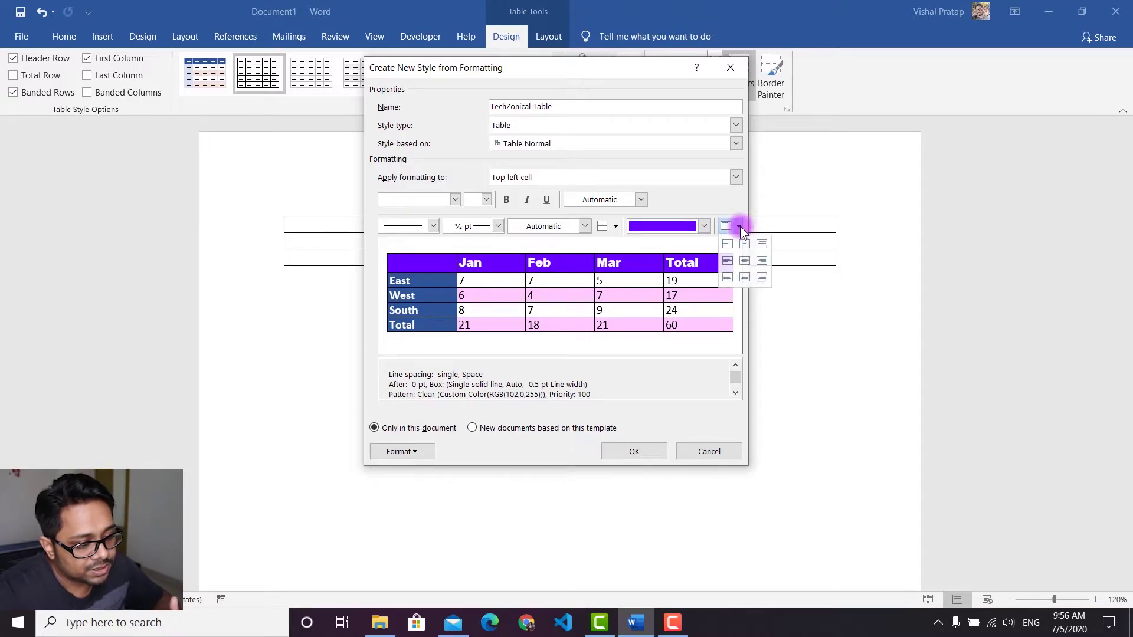
click(738, 256)
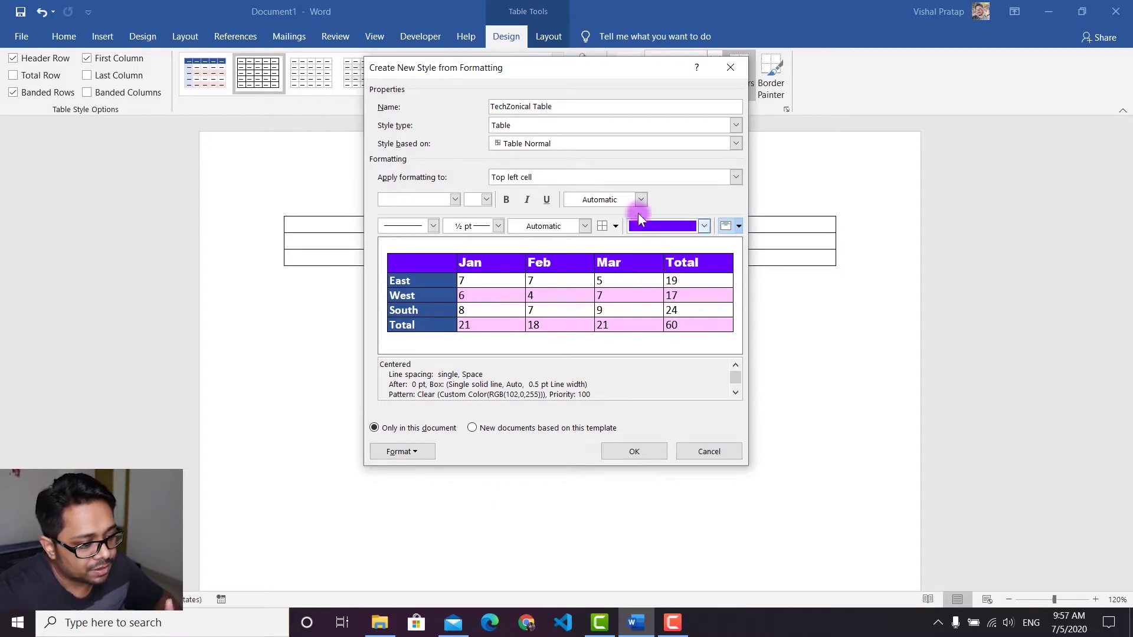
Step: Centre the first column labels and save the TechZonical Table style with OK
click(685, 178)
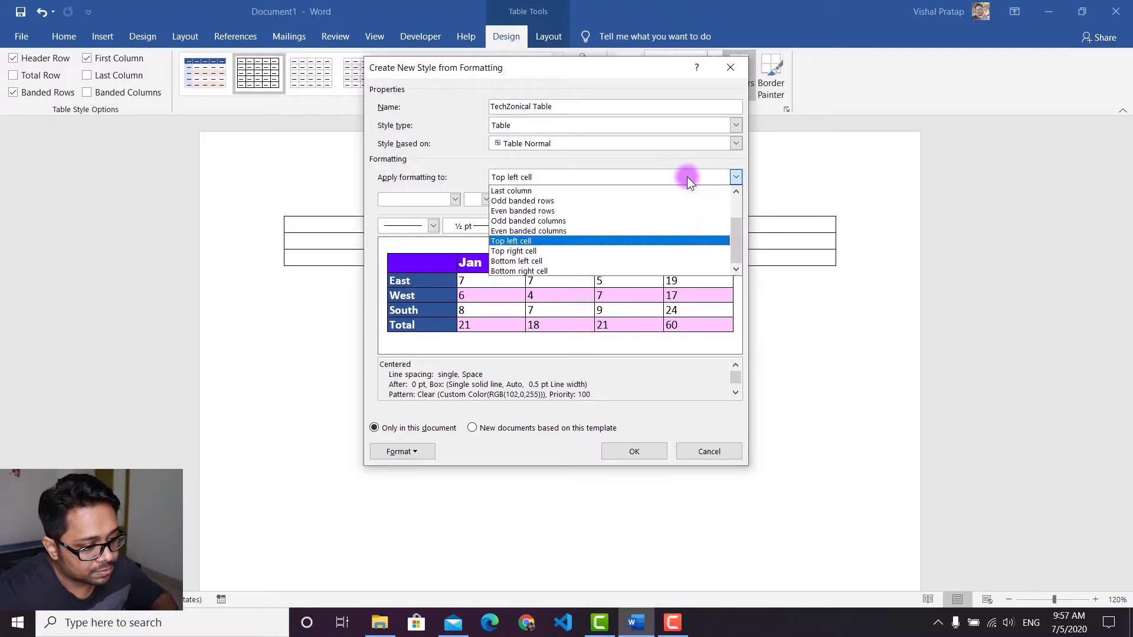
scroll(560, 248, up, 2)
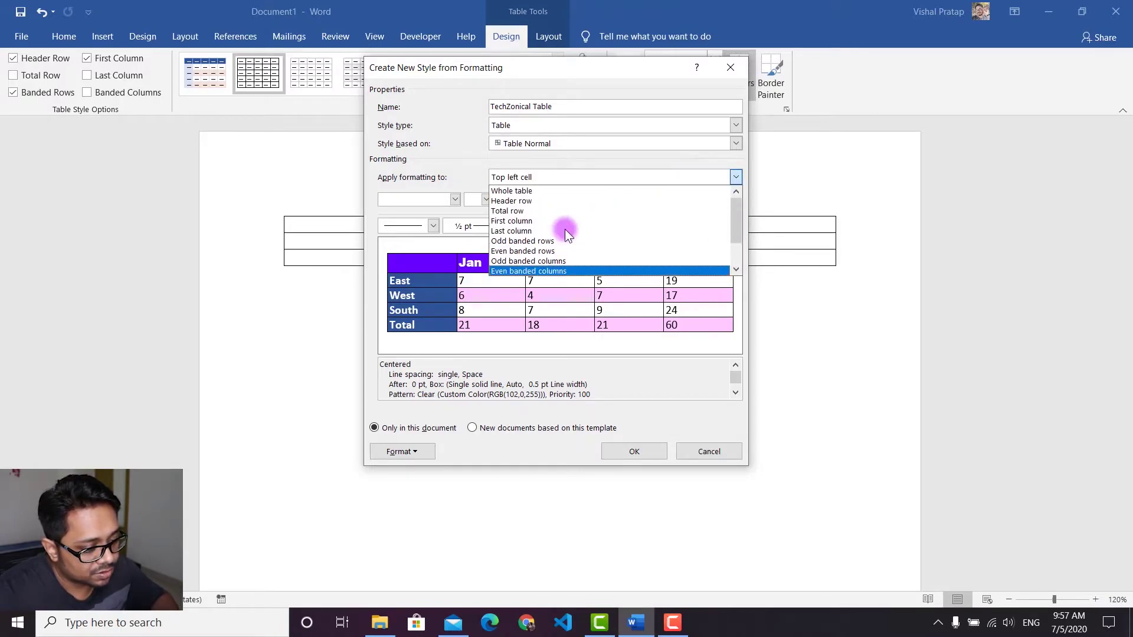
click(539, 222)
click(739, 226)
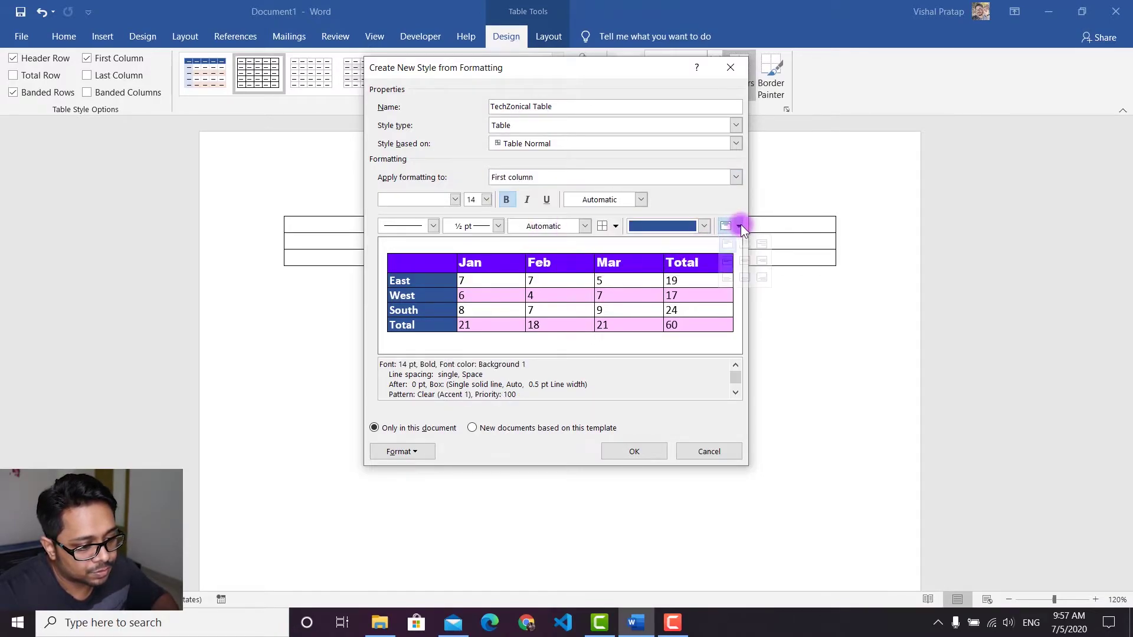
click(745, 261)
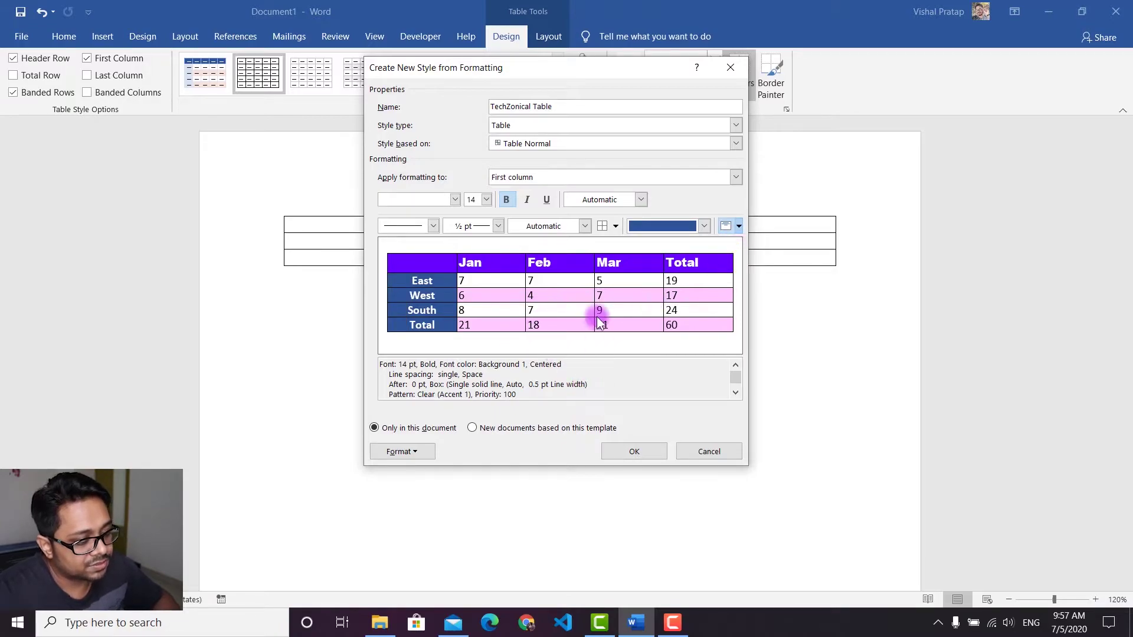
click(634, 452)
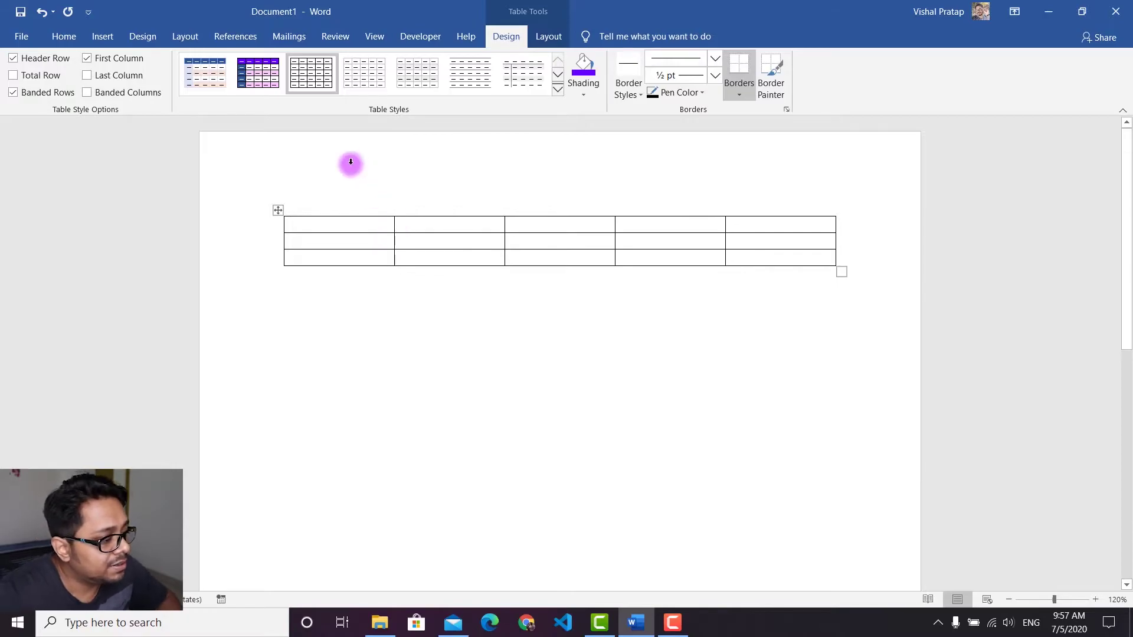
Step: Apply TechZonical Table from the Custom section of the Table Styles gallery
click(448, 231)
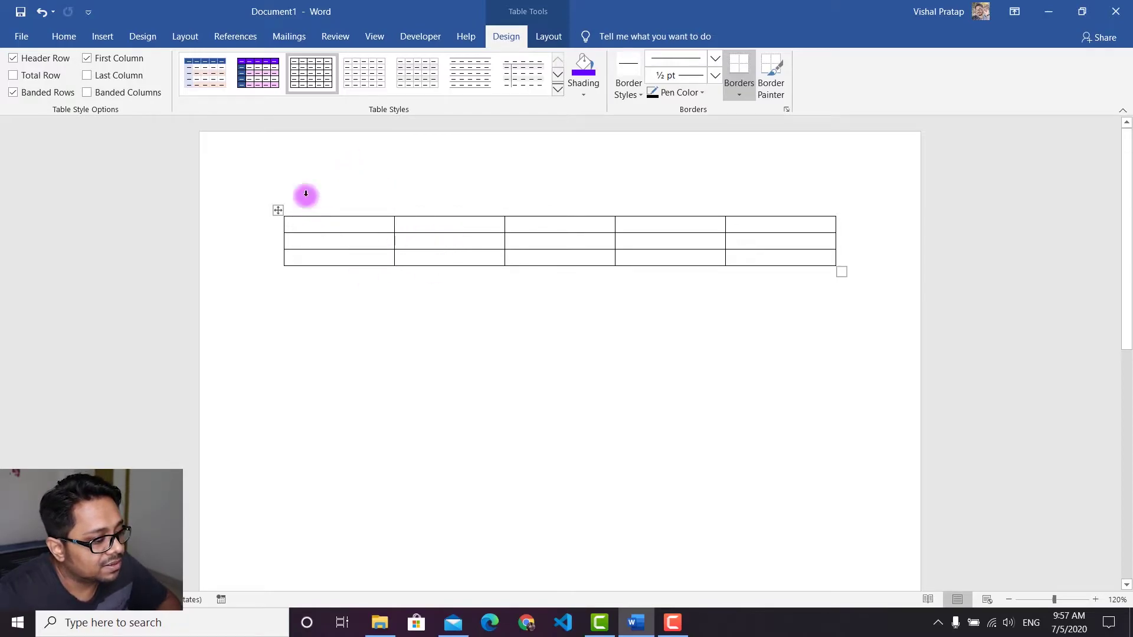
click(558, 88)
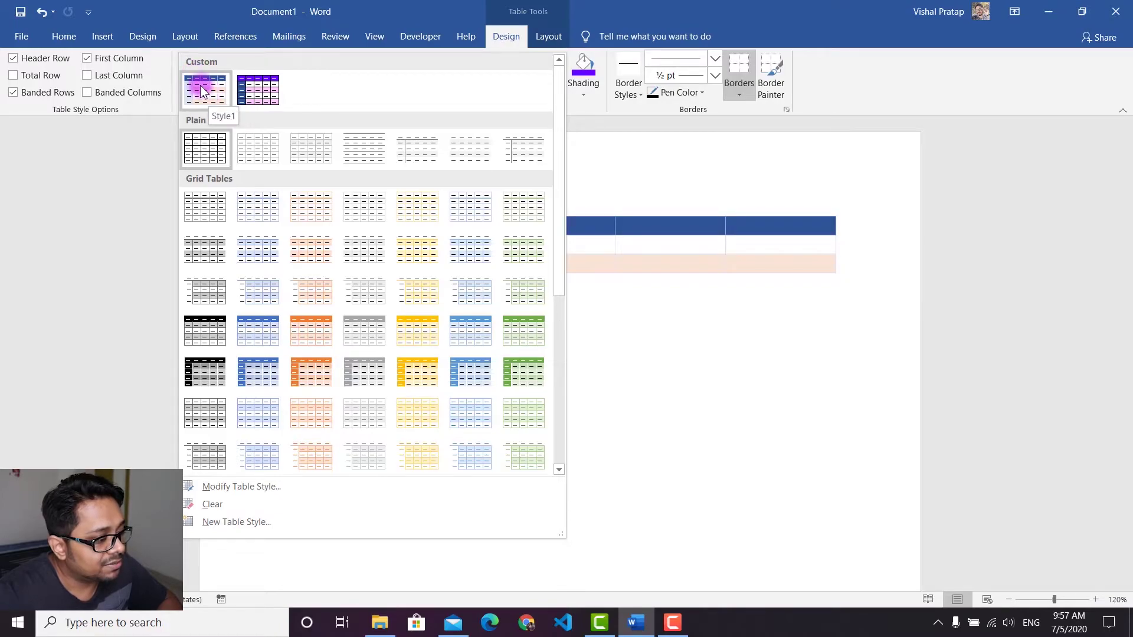
click(278, 90)
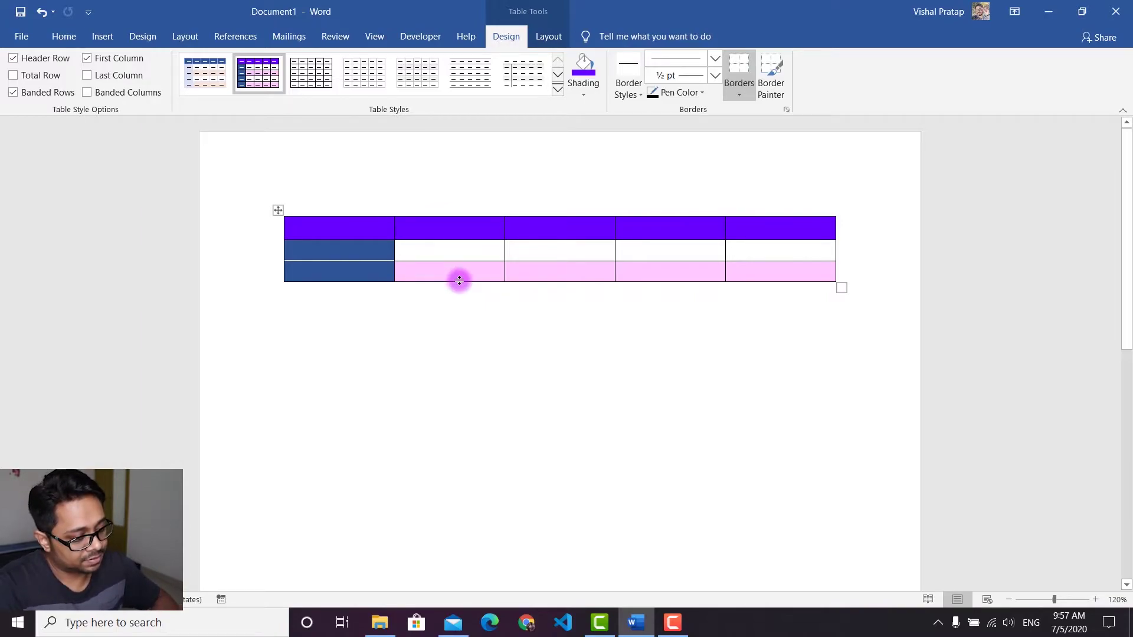
Step: Enter month headers Jan, Feb, Mar, Apr and the day labels Sun and Mon
text(Jan)
key(Tab)
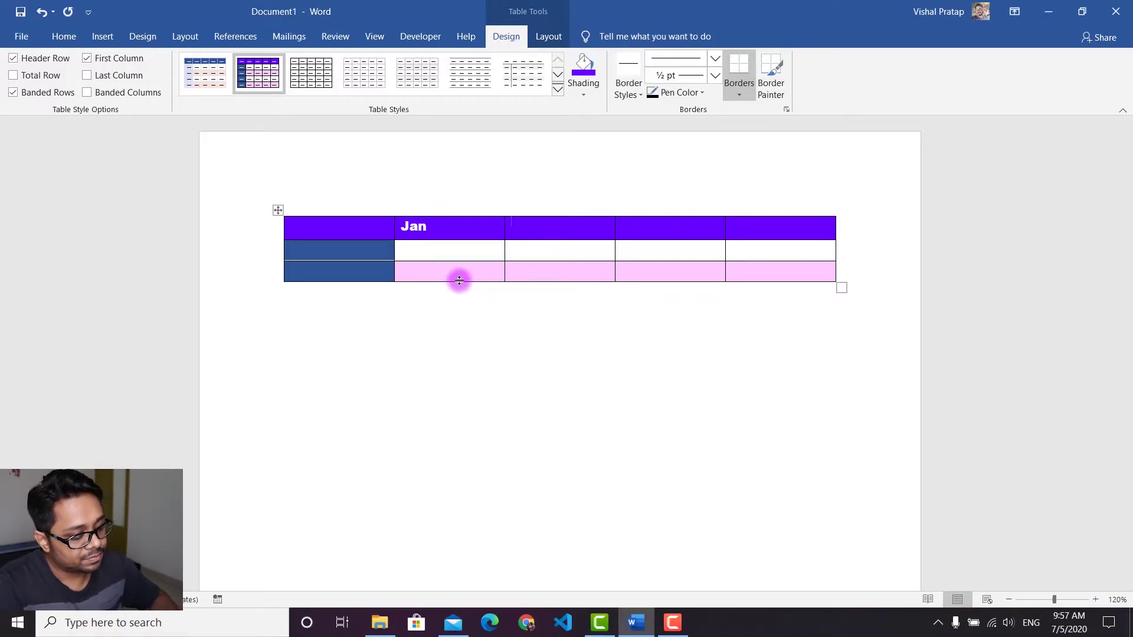
text(Feb)
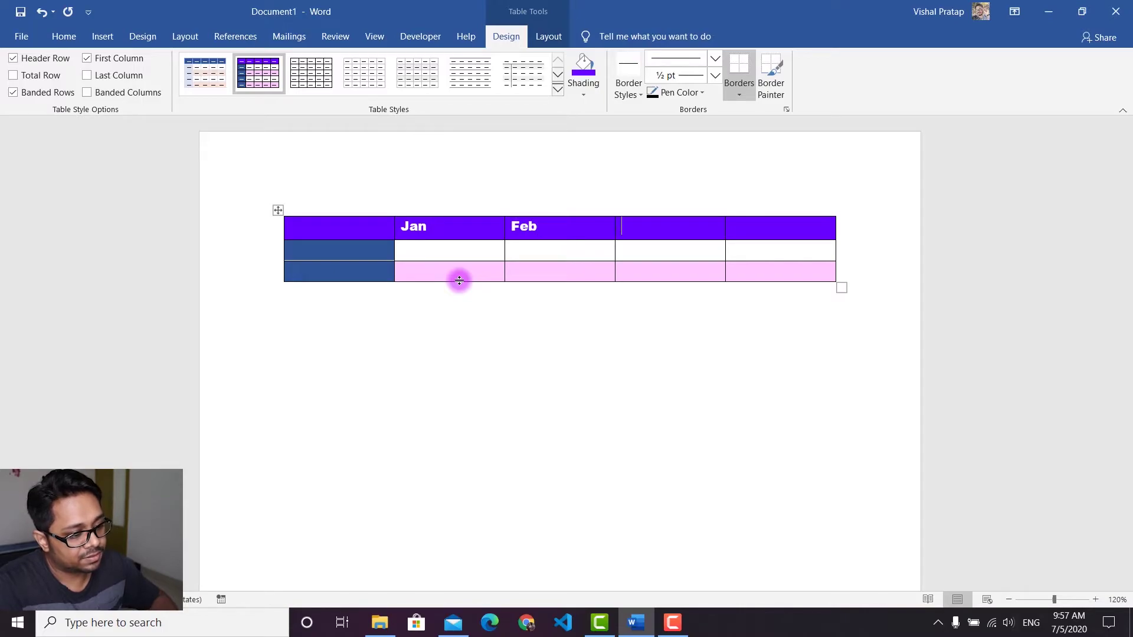
key(Tab)
text(Mar)
key(Tab)
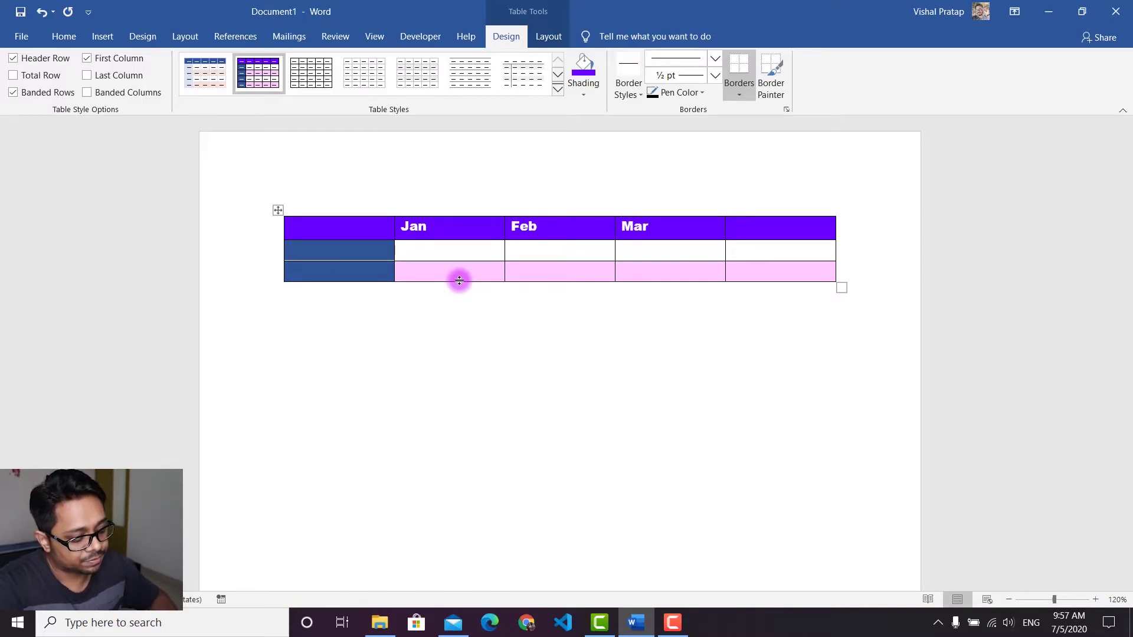
text(Apr)
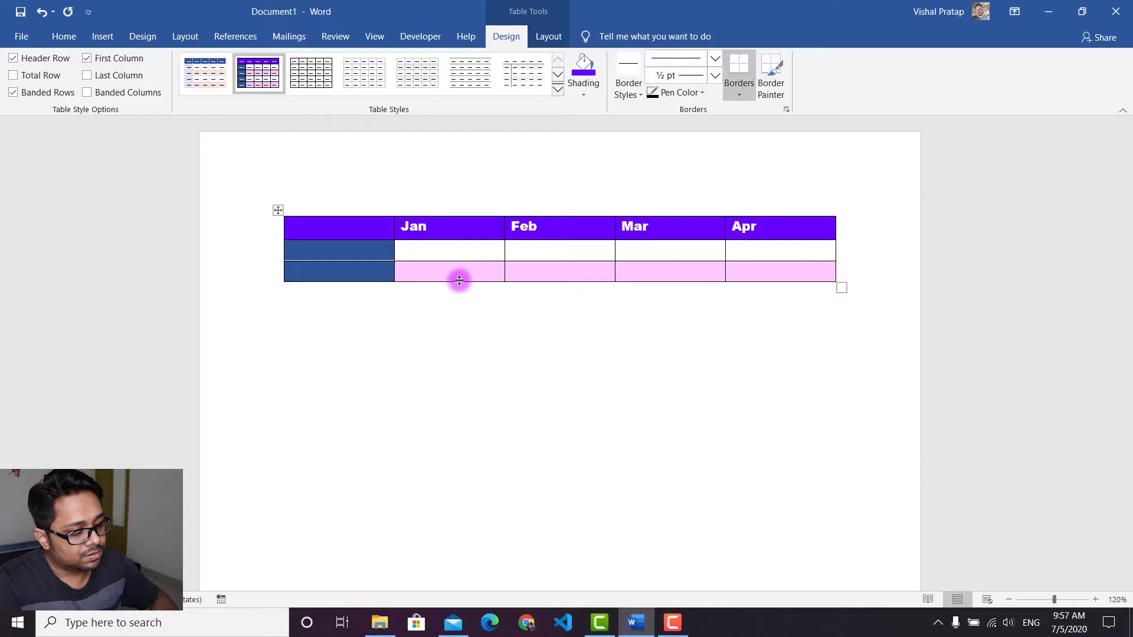
text(Sun)
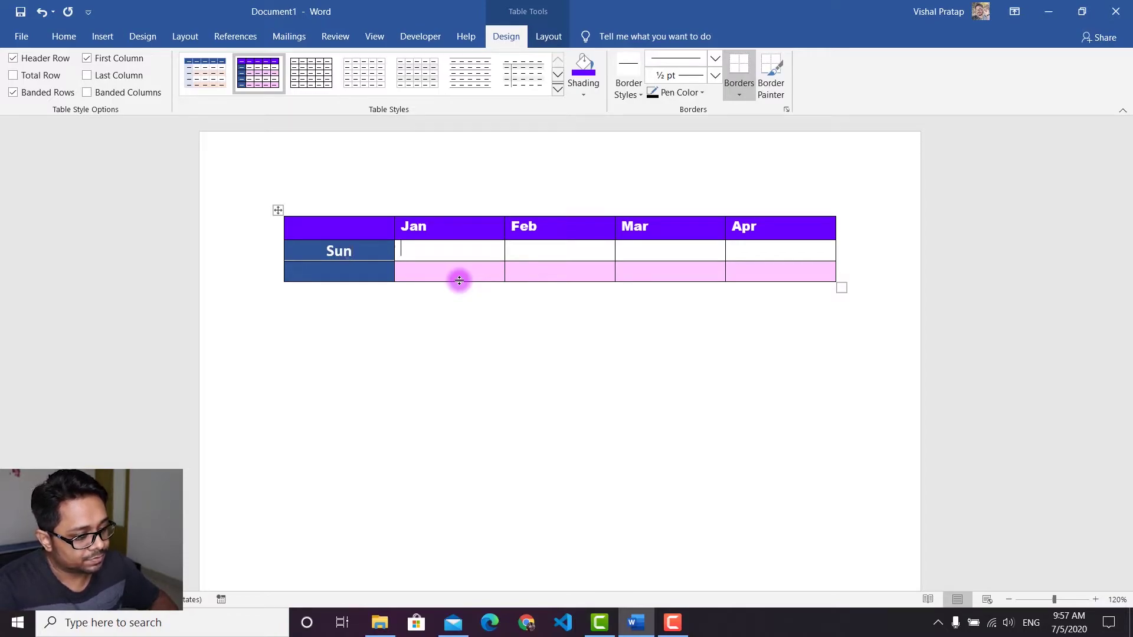
click(360, 267)
text(Mon)
key(Tab)
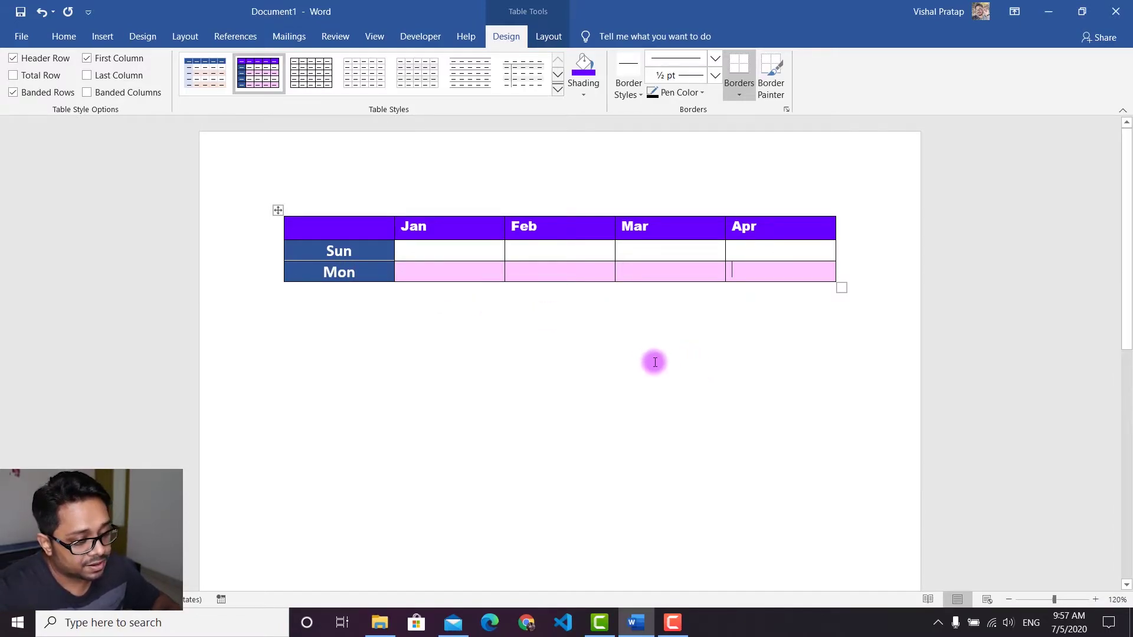
Step: Add several empty rows to the bottom of the table using Tab
key(Tab)
click(781, 295)
key(Tab)
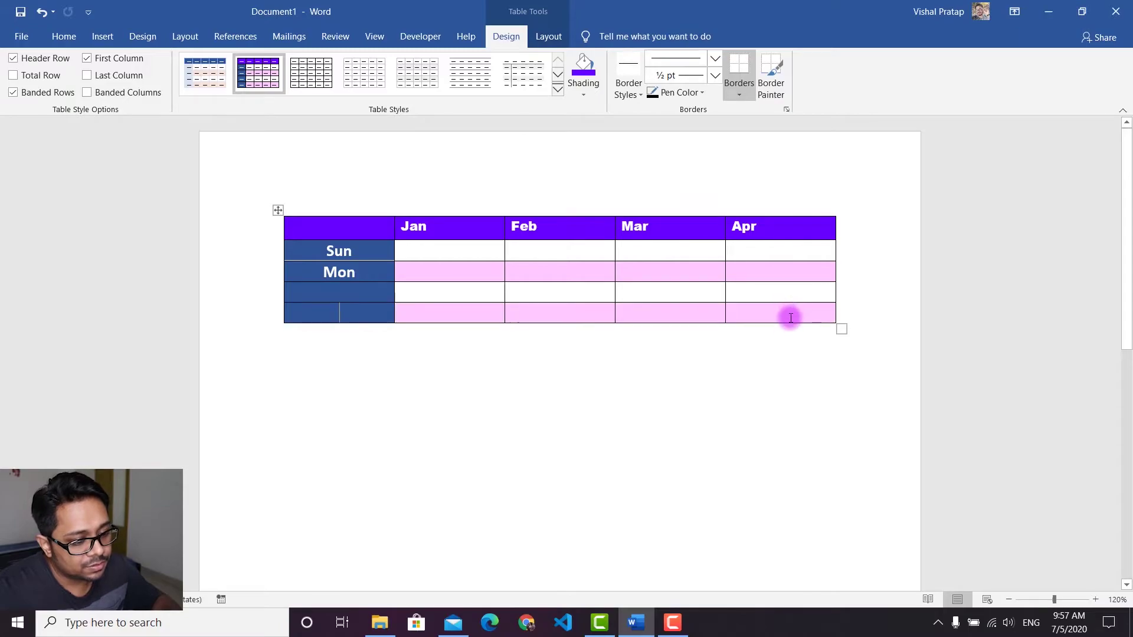
click(790, 318)
key(Tab)
click(789, 331)
key(Tab)
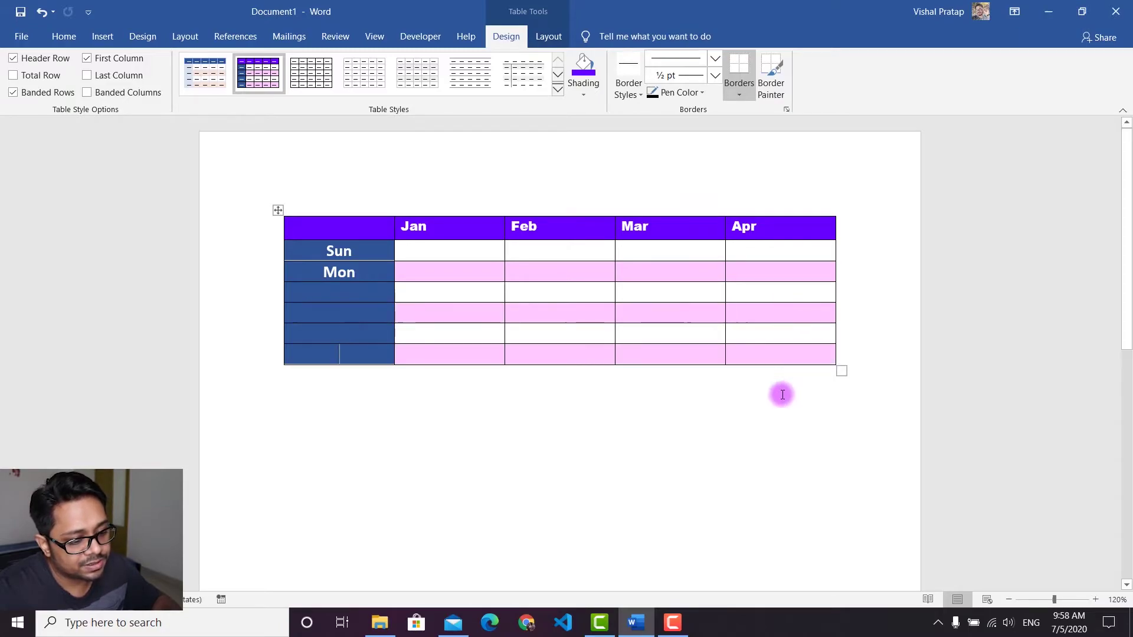
click(773, 354)
key(Tab)
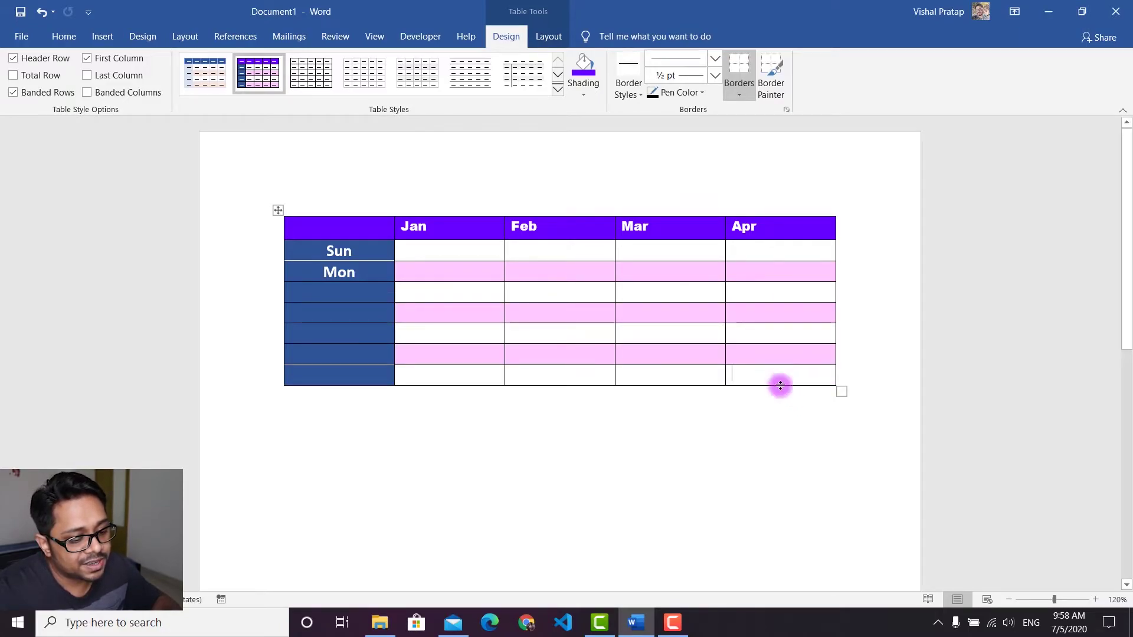
key(Tab)
click(764, 396)
key(Tab)
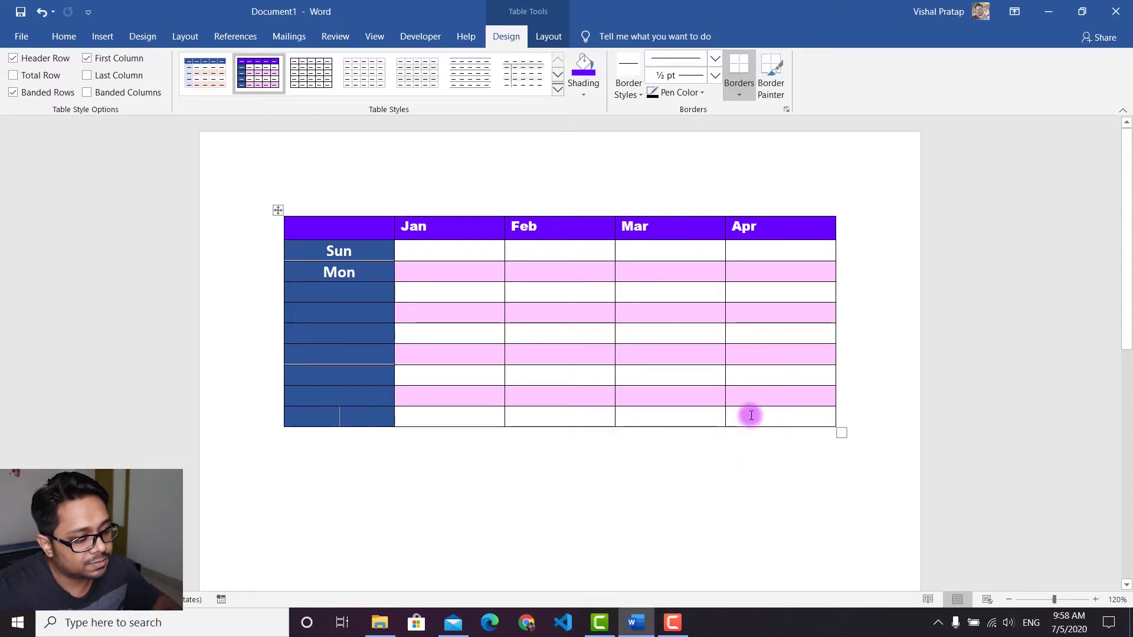
click(751, 415)
key(Tab)
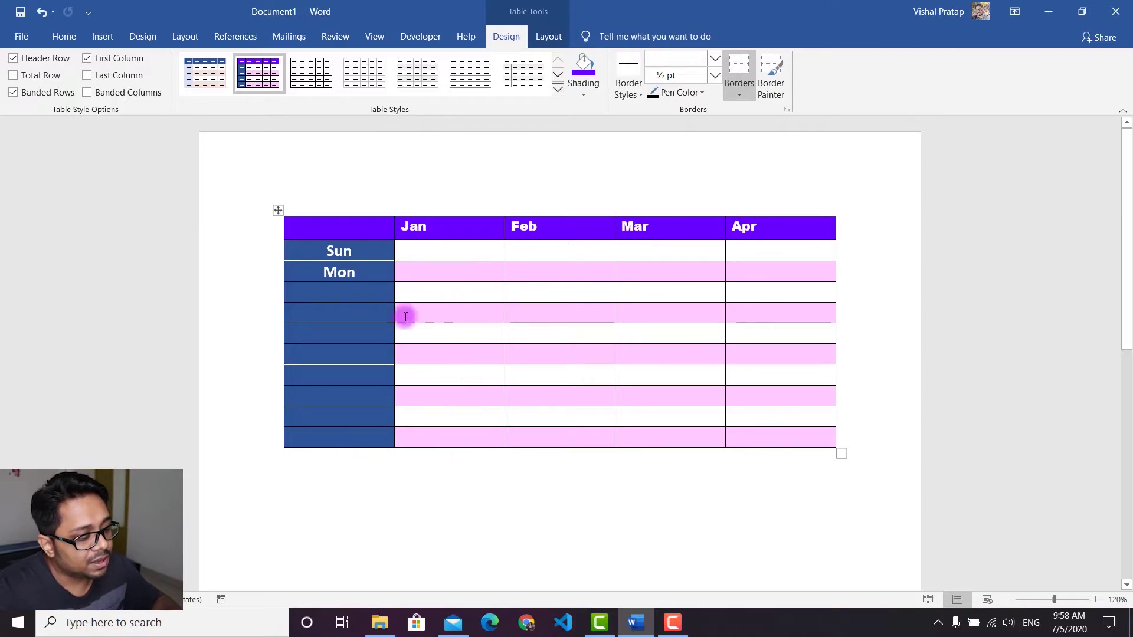
Step: Enter Tue and Wed below Mon, correcting 'Web' to 'Wed'
click(346, 295)
text(Tu)
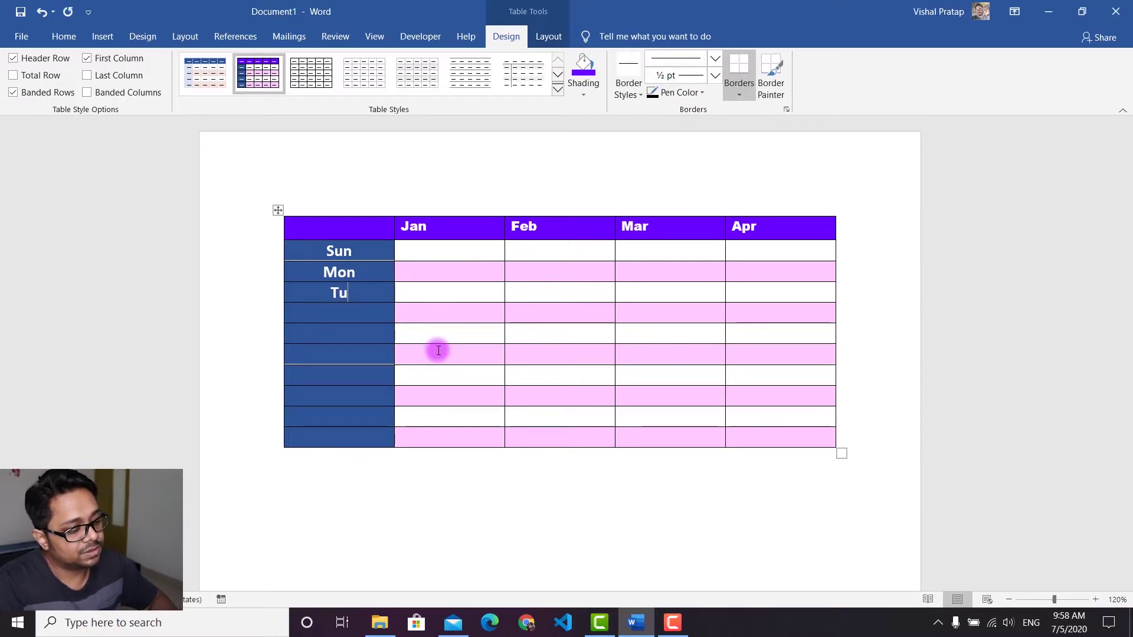
text(e)
key(Tab)
key(Tab)
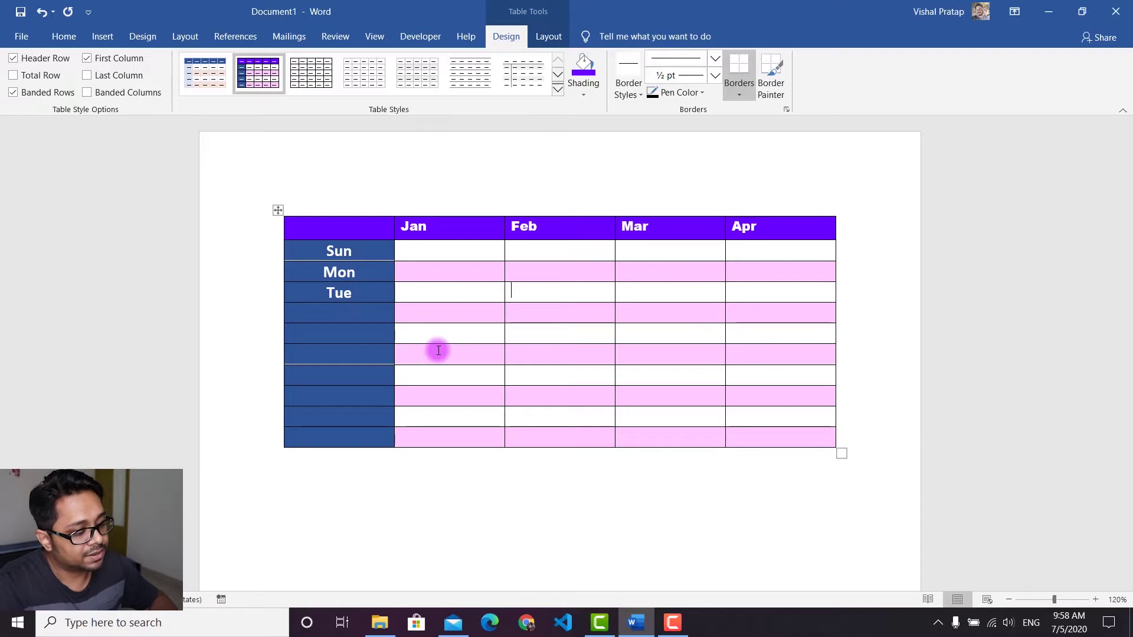
click(340, 318)
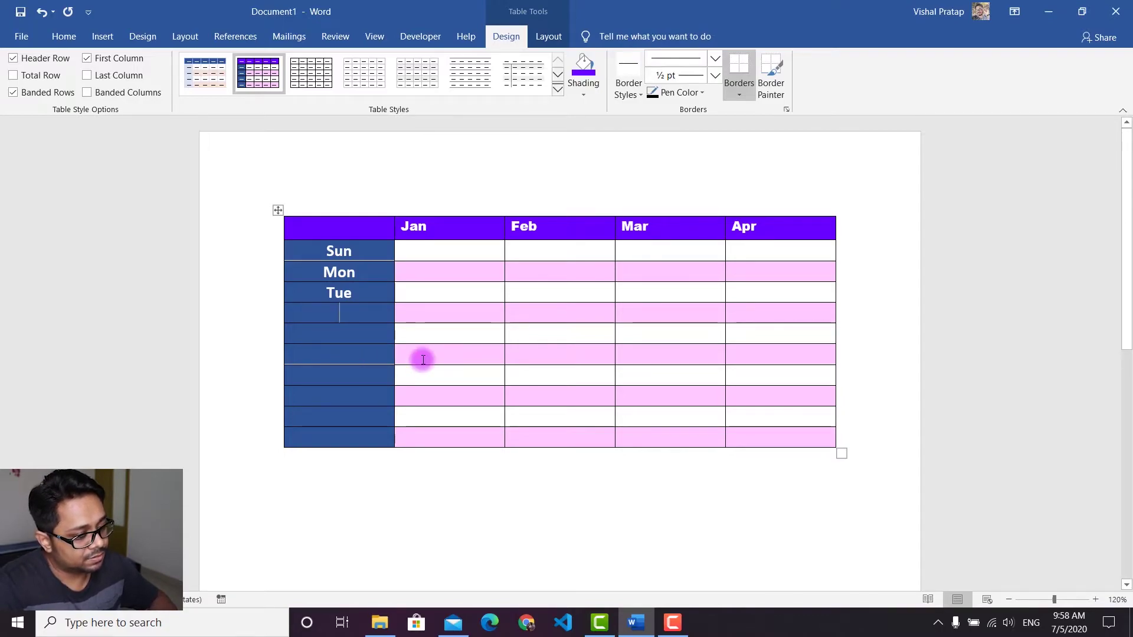
text(Web)
key(Tab)
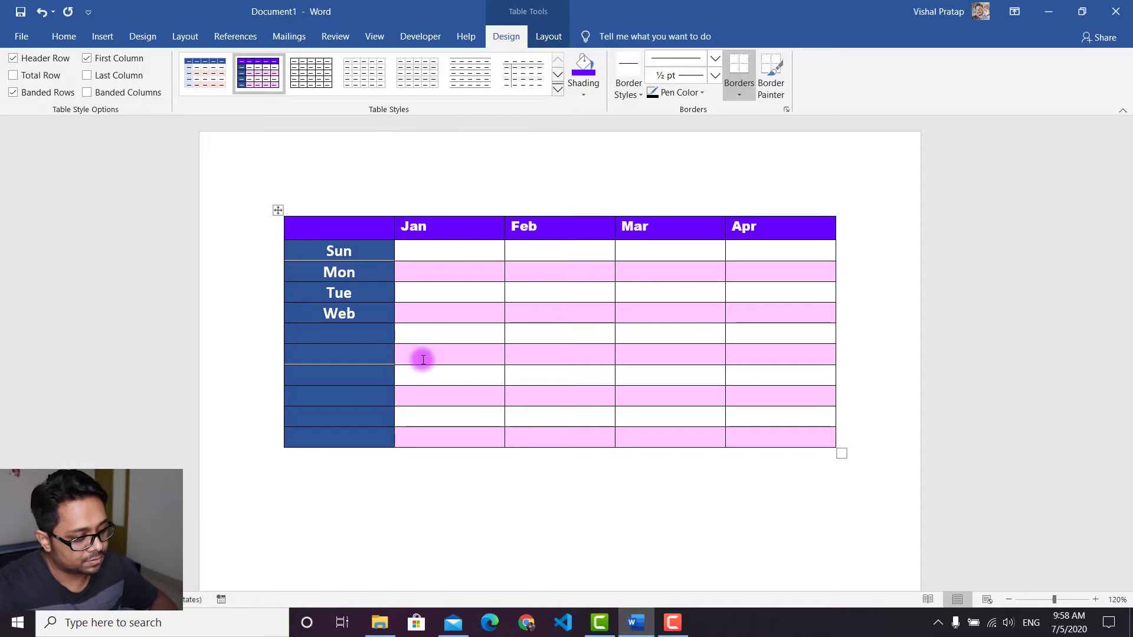
key(BackSpace)
text(d)
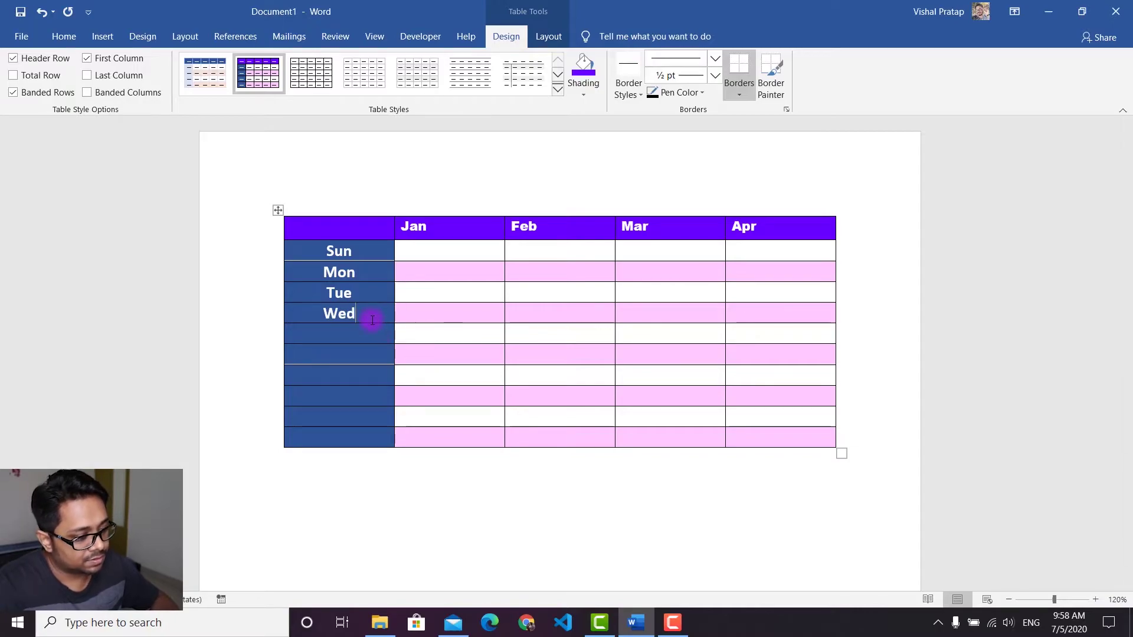
Step: Enter Thu, Fri, Sat and Sun down the first column
key(Down)
text(Thu)
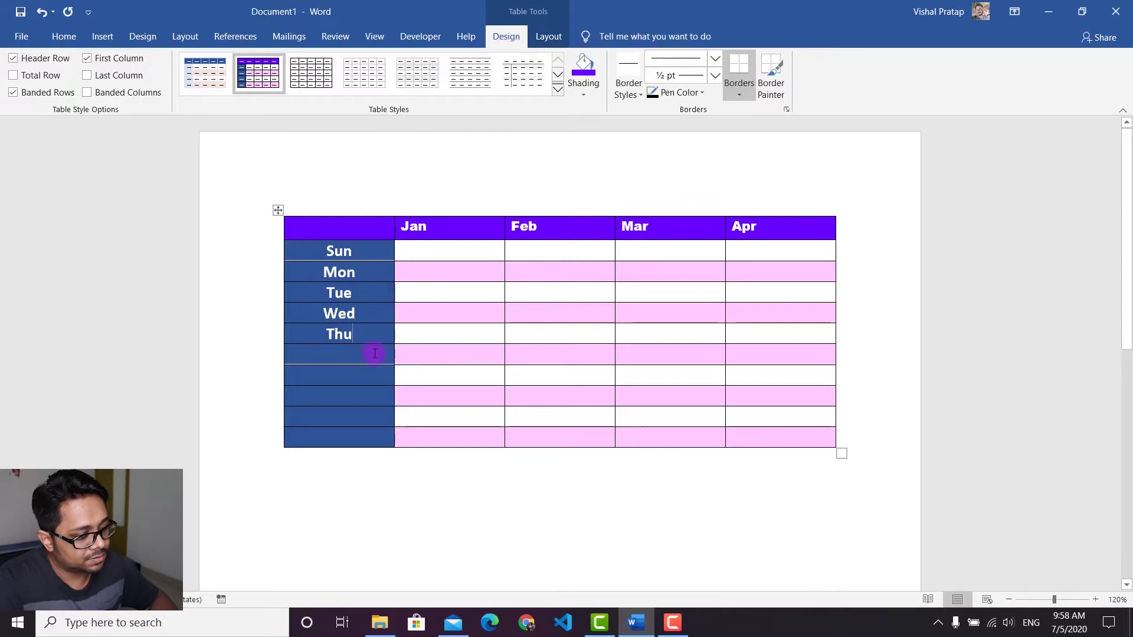
key(Down)
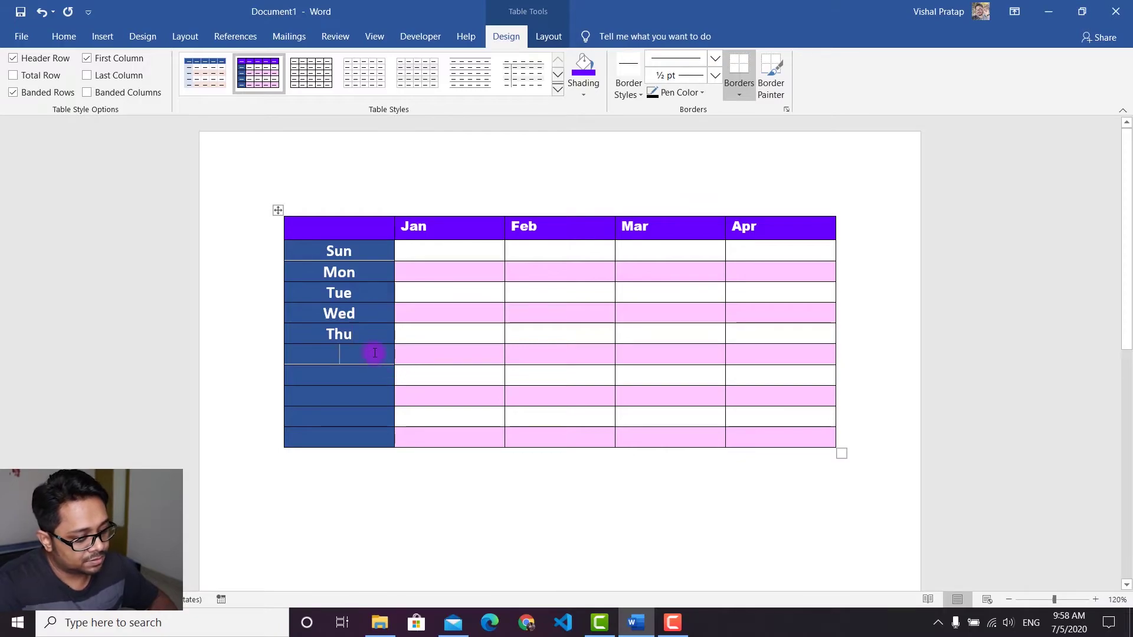
text(Fri)
key(Down)
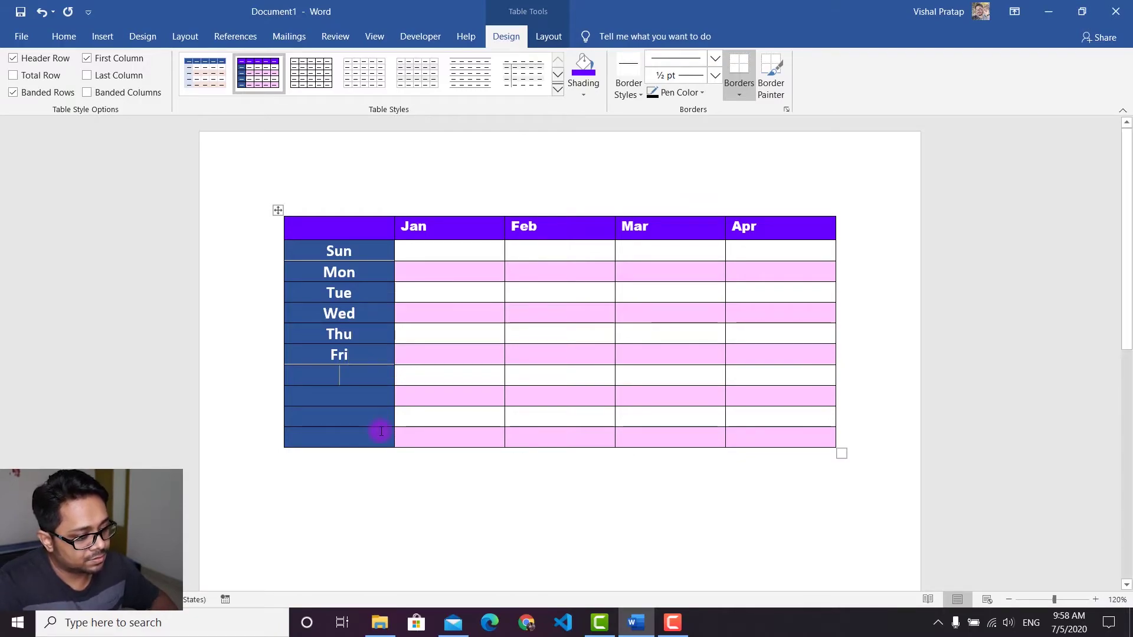
text(Sat)
key(Down)
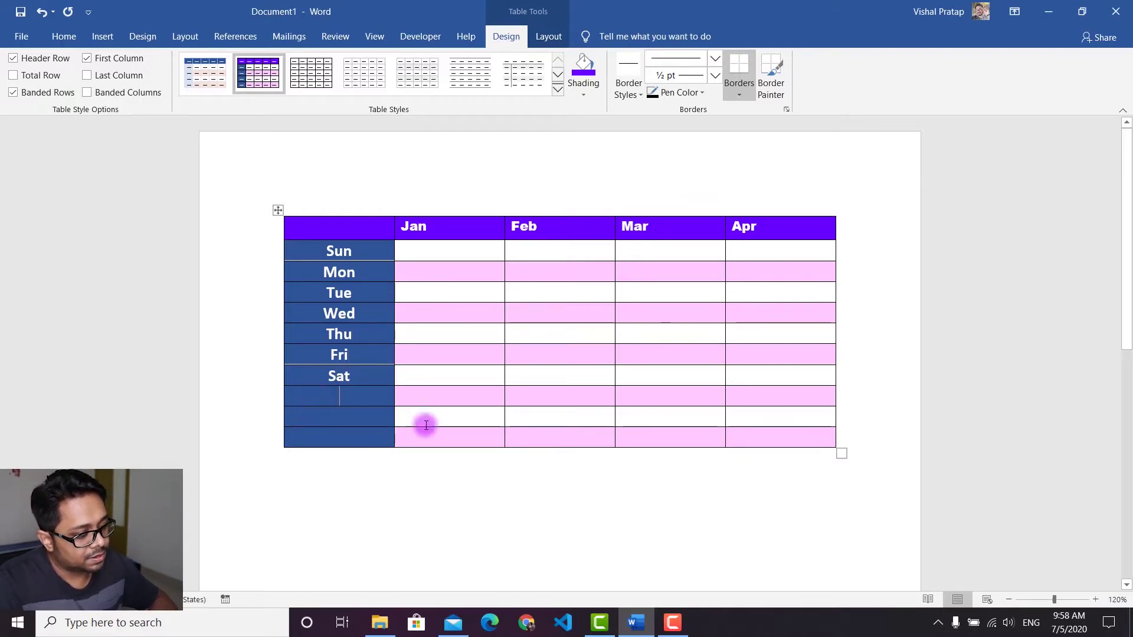
text(Sun)
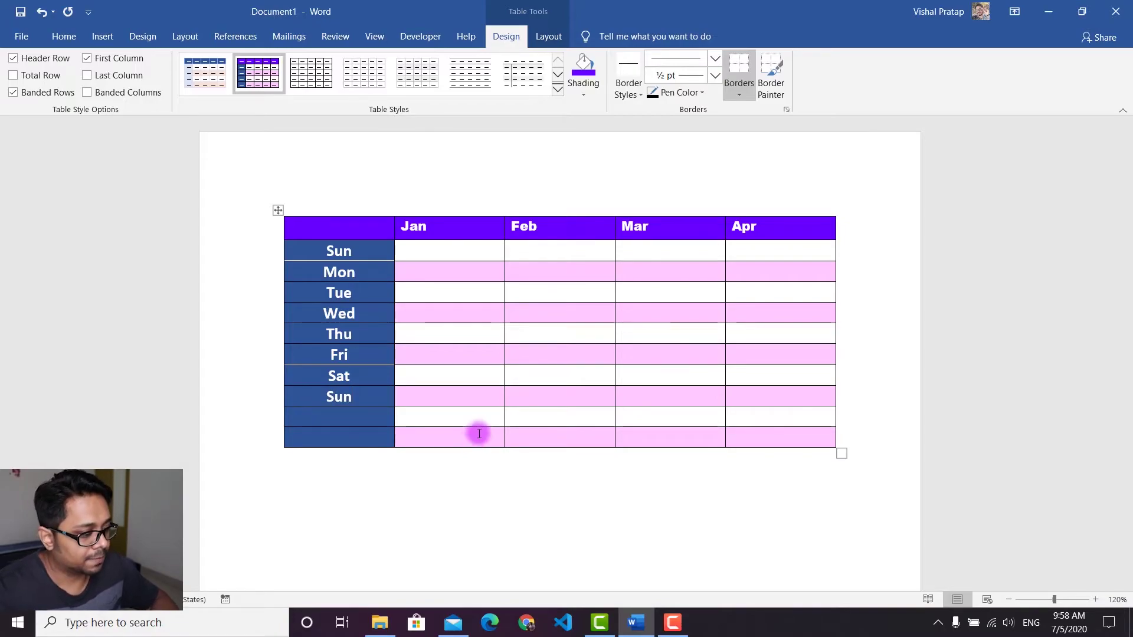
click(465, 417)
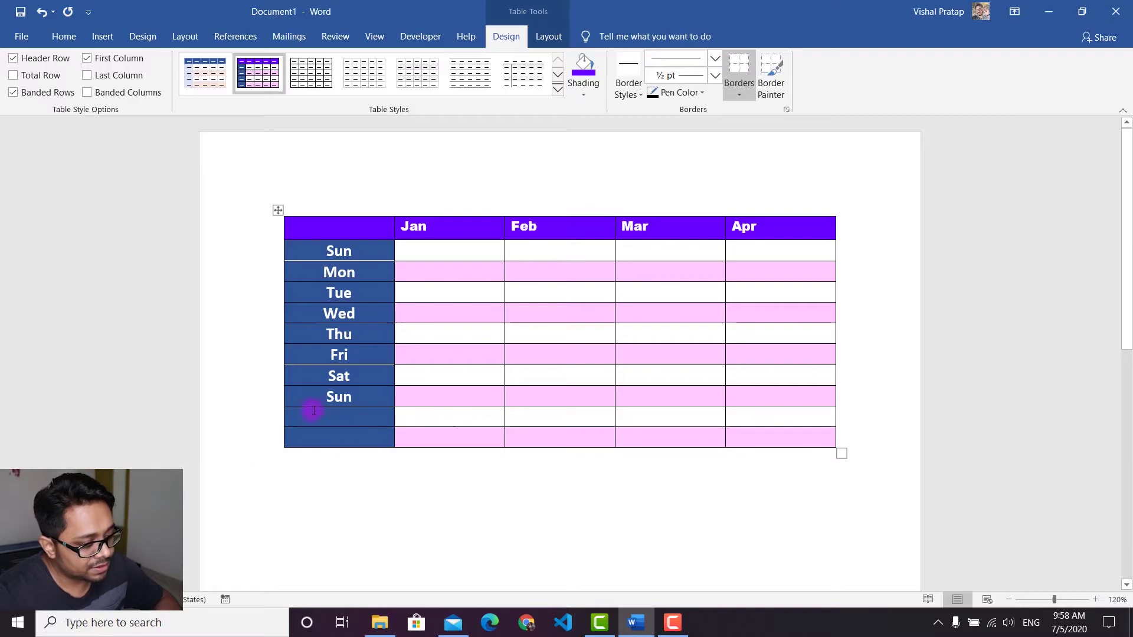
Step: Delete the two empty rows at the bottom of the day table
drag(314, 410, 787, 427)
key(BackSpace)
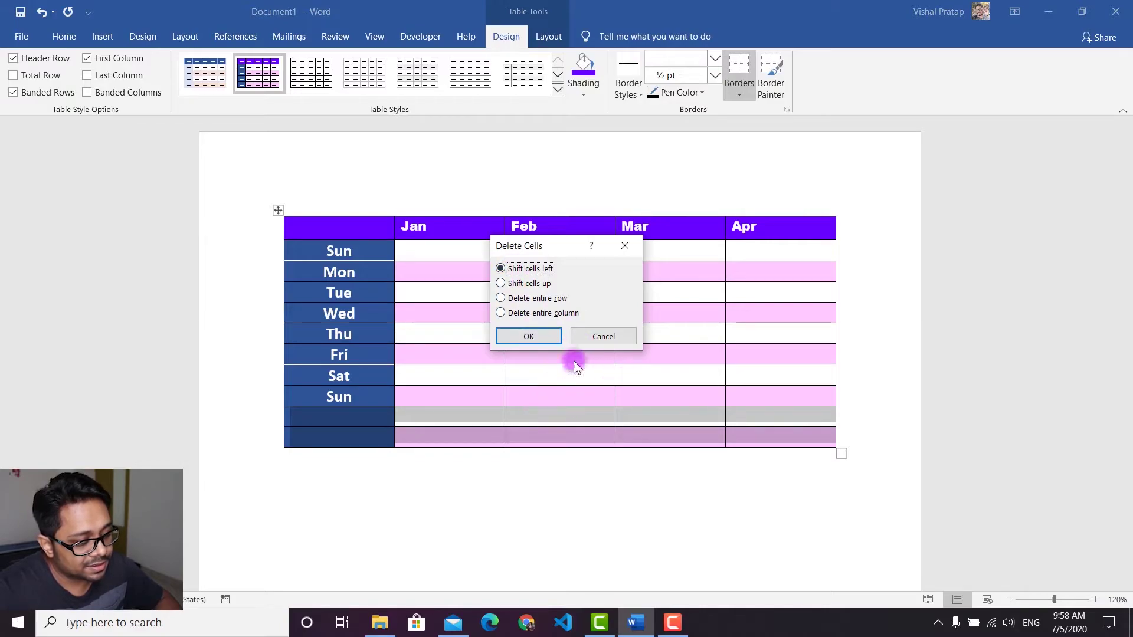
drag(553, 245, 718, 254)
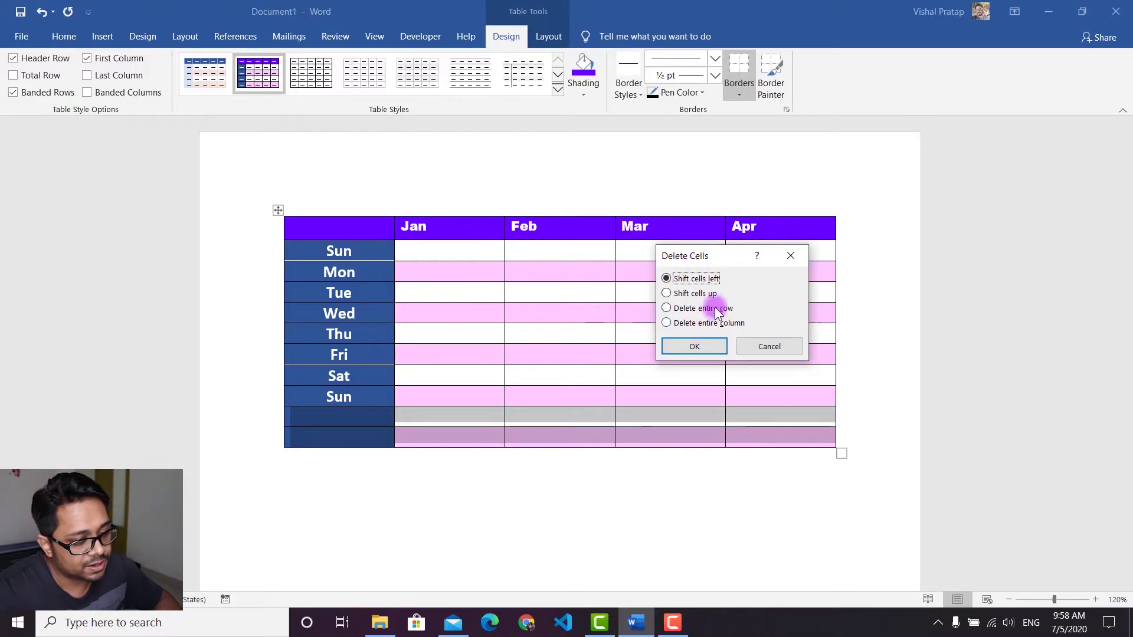
click(670, 310)
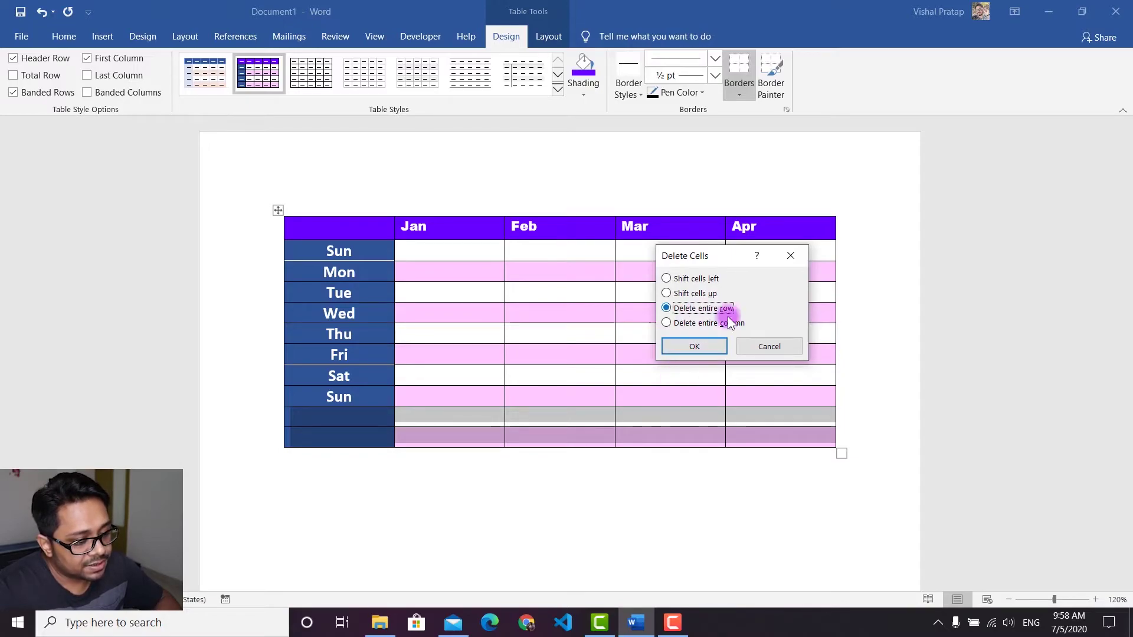
click(791, 350)
click(371, 423)
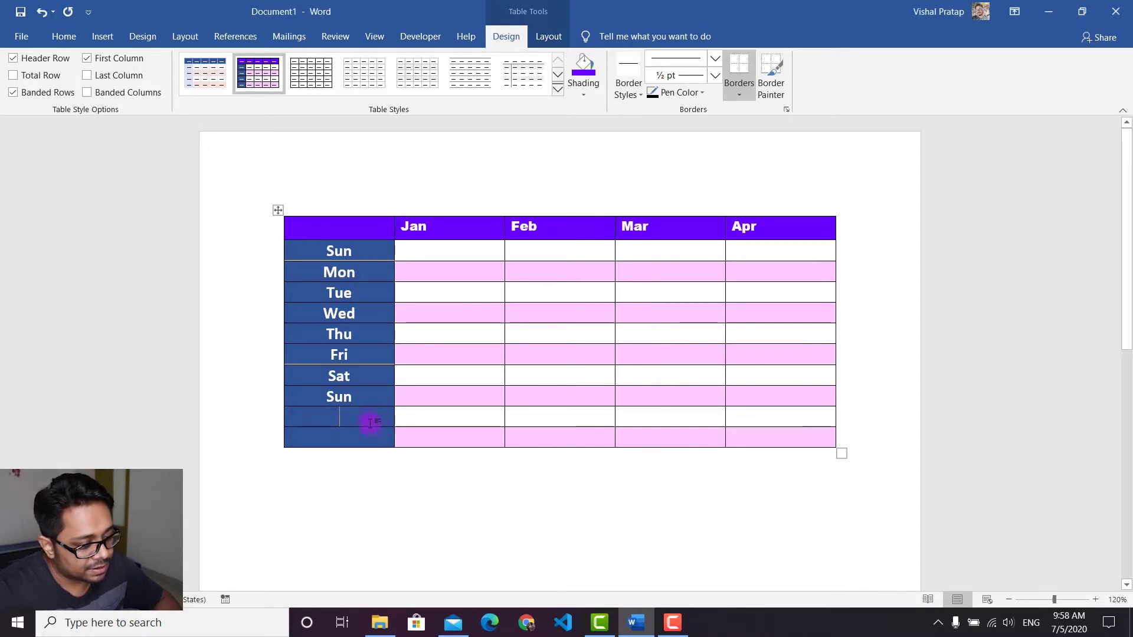
drag(371, 424, 768, 434)
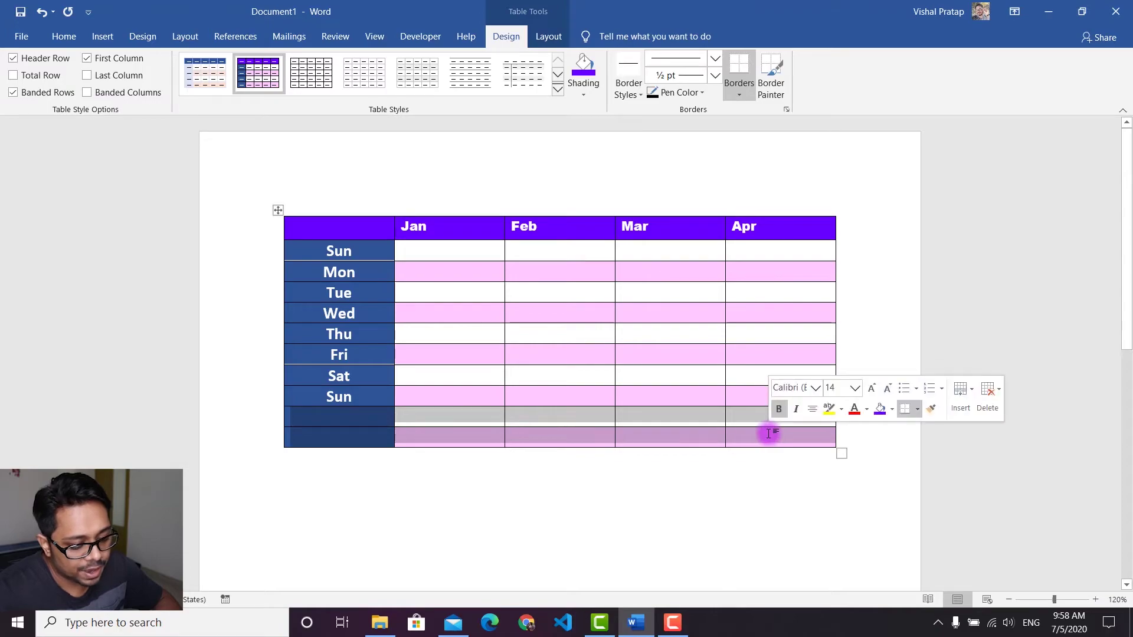
key(BackSpace)
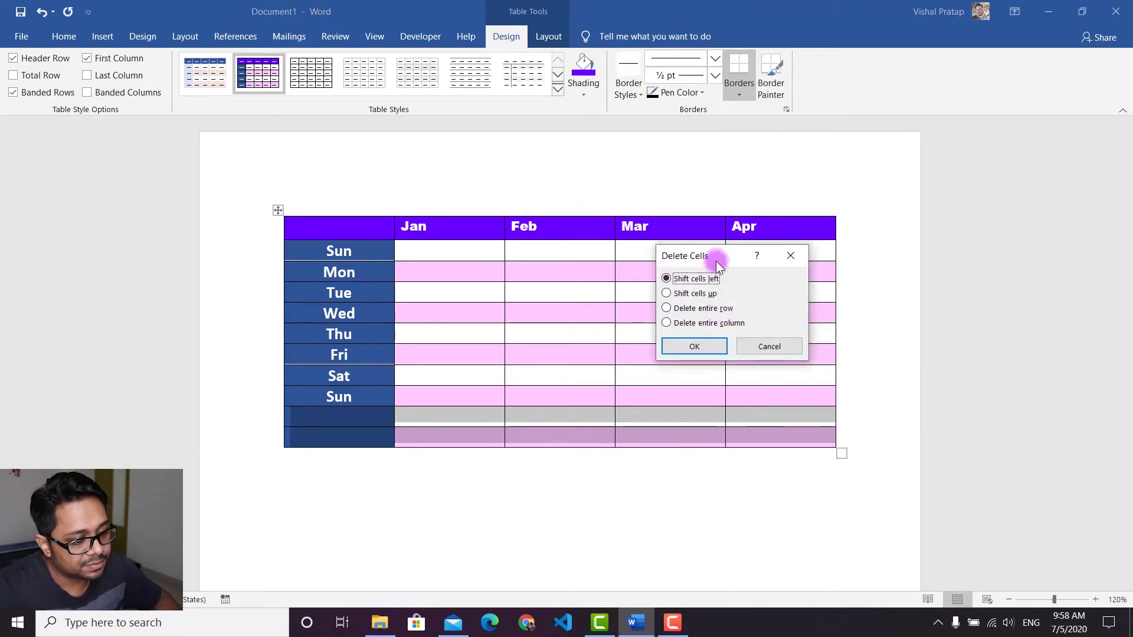
click(690, 309)
click(696, 346)
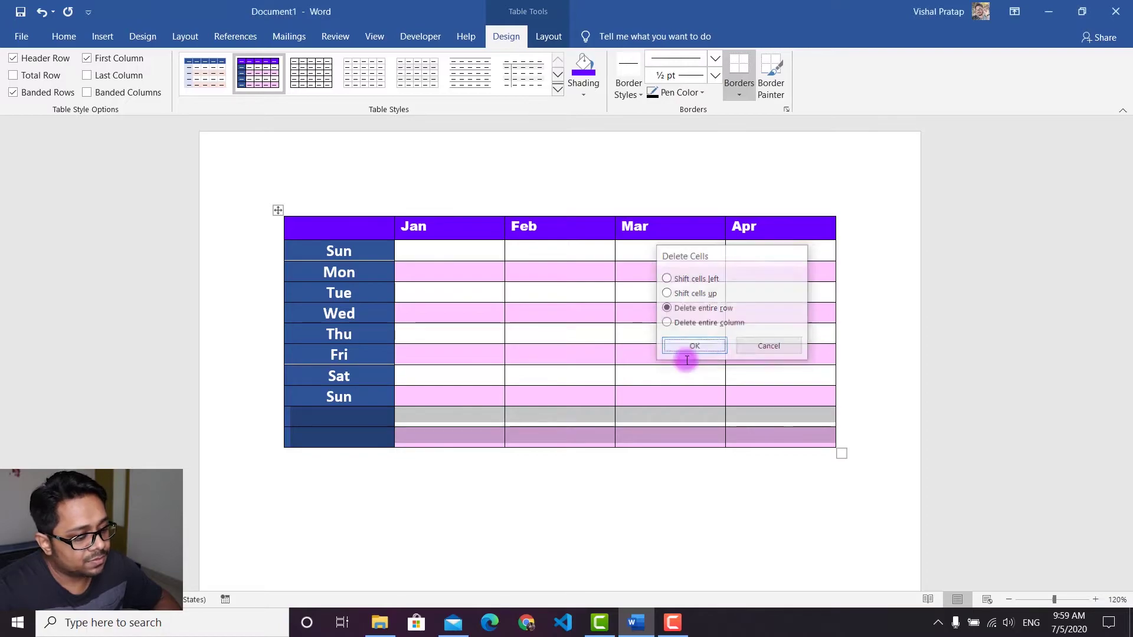
click(425, 354)
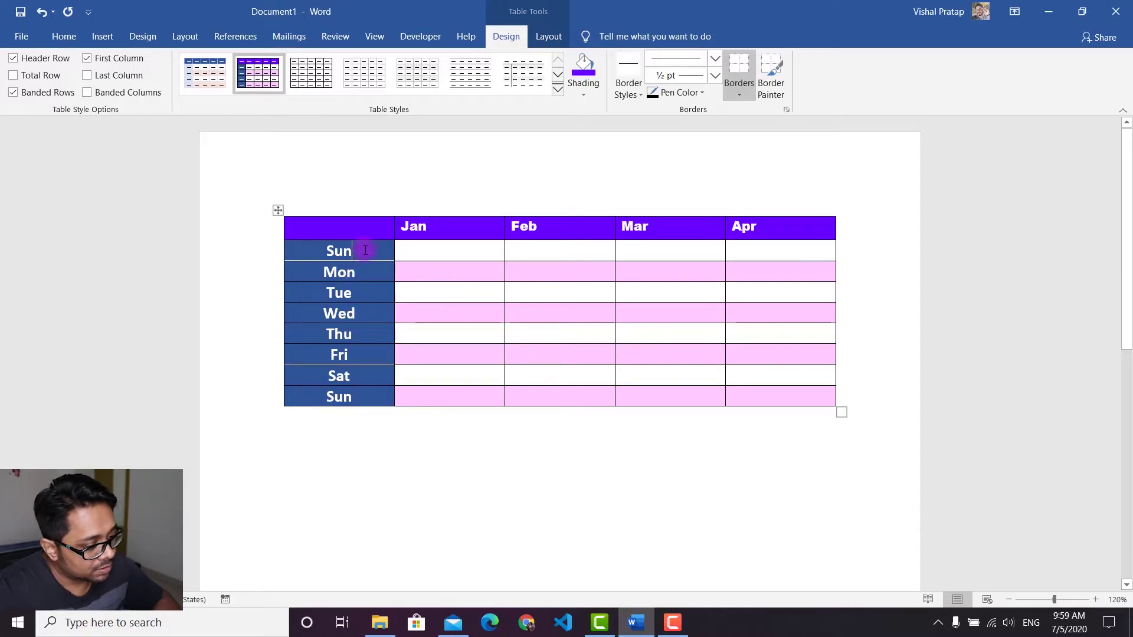
Step: Delete the entire first Sun row so the days run Mon through Sun
drag(367, 248, 300, 250)
click(469, 255)
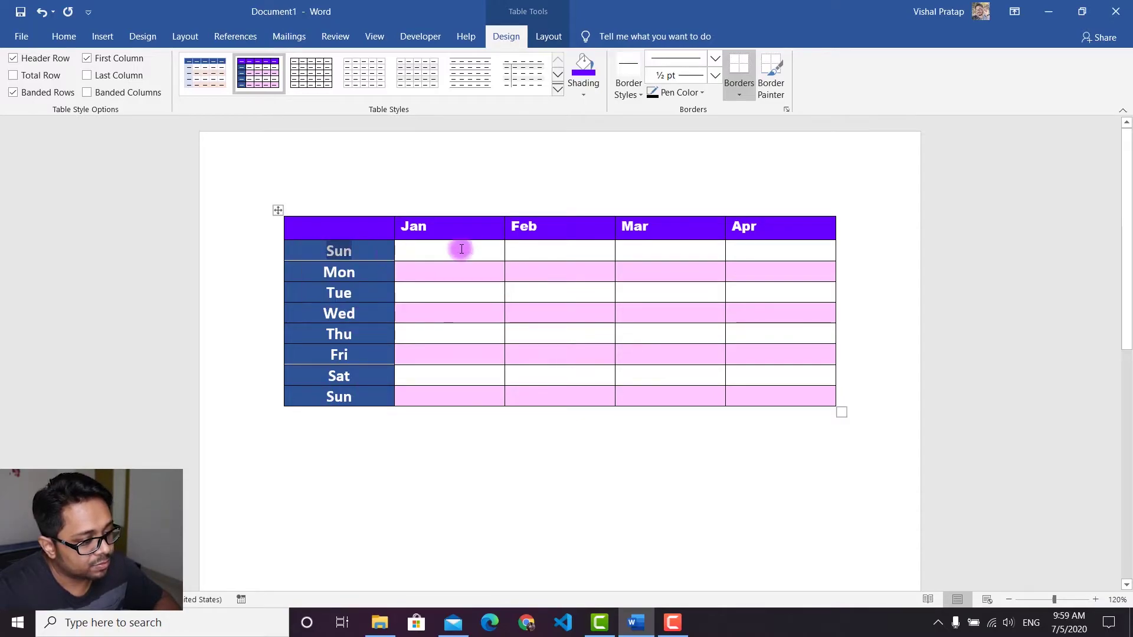
click(288, 251)
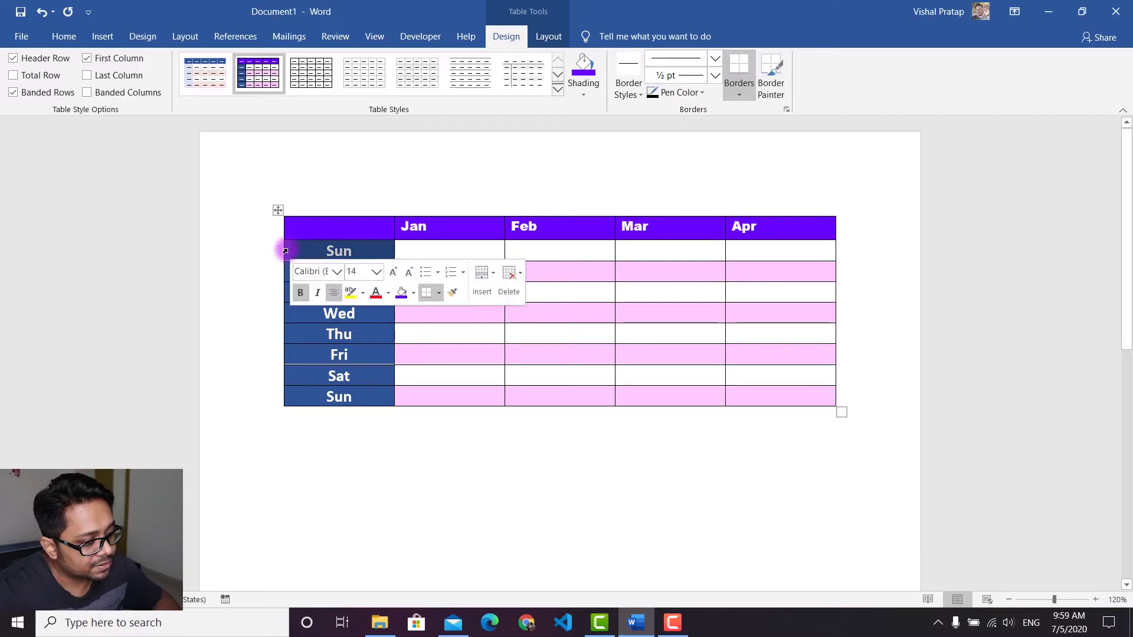
click(299, 252)
right_click(298, 252)
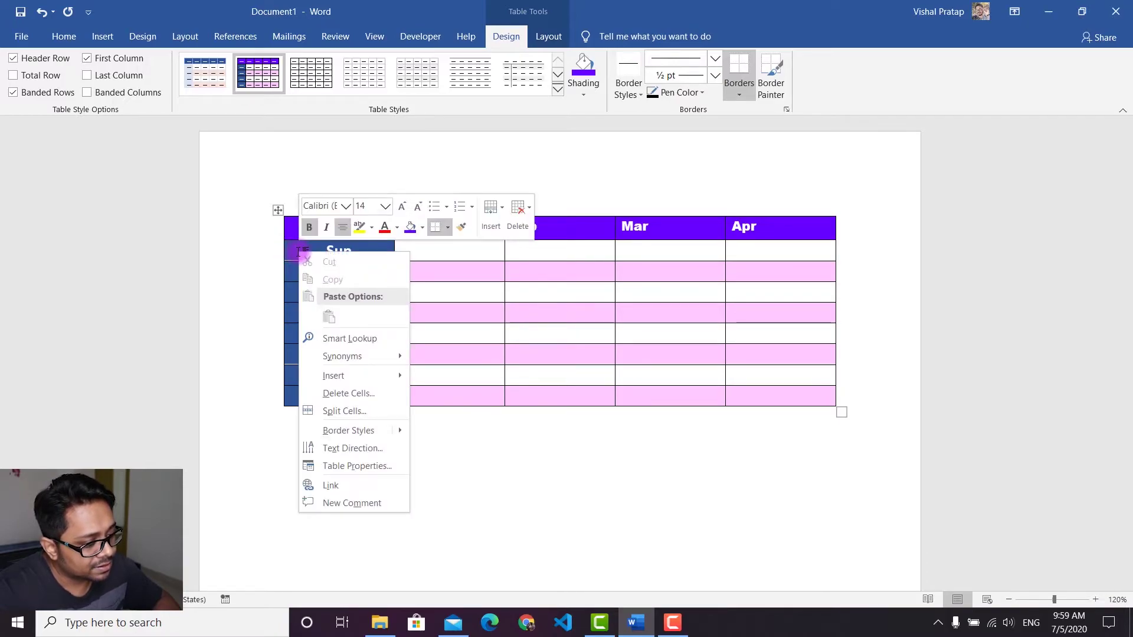
click(344, 393)
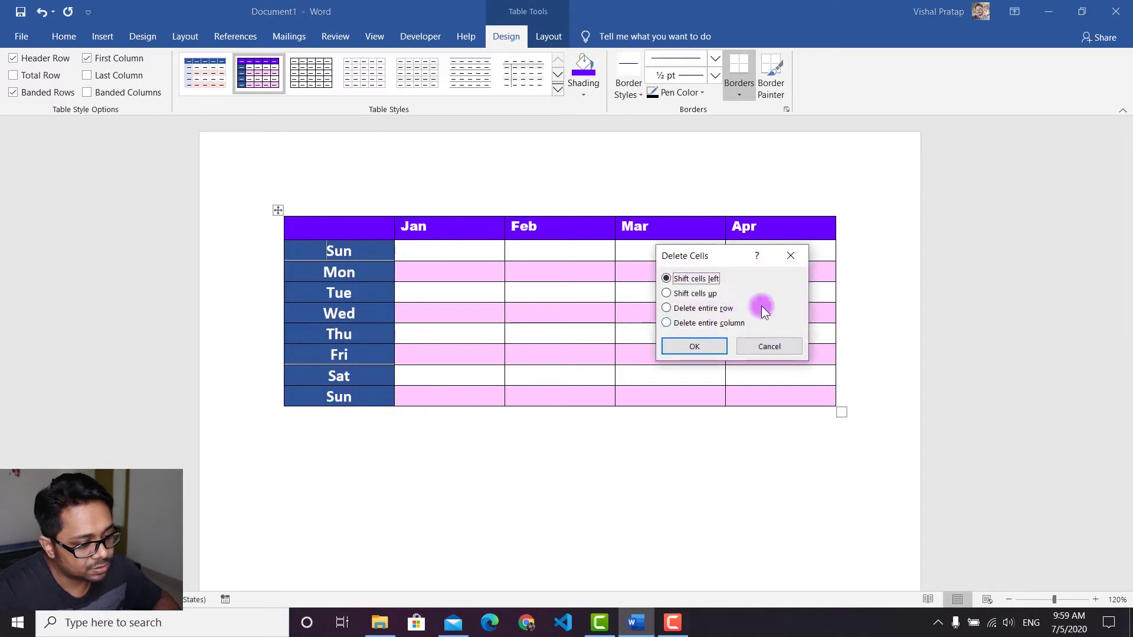
click(702, 308)
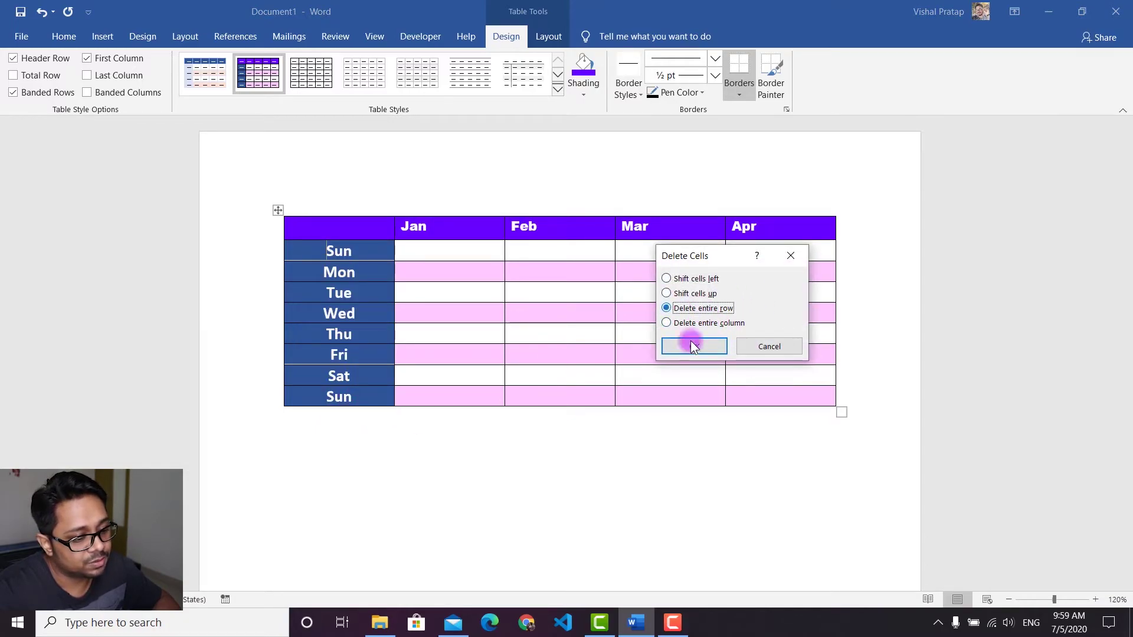
click(694, 347)
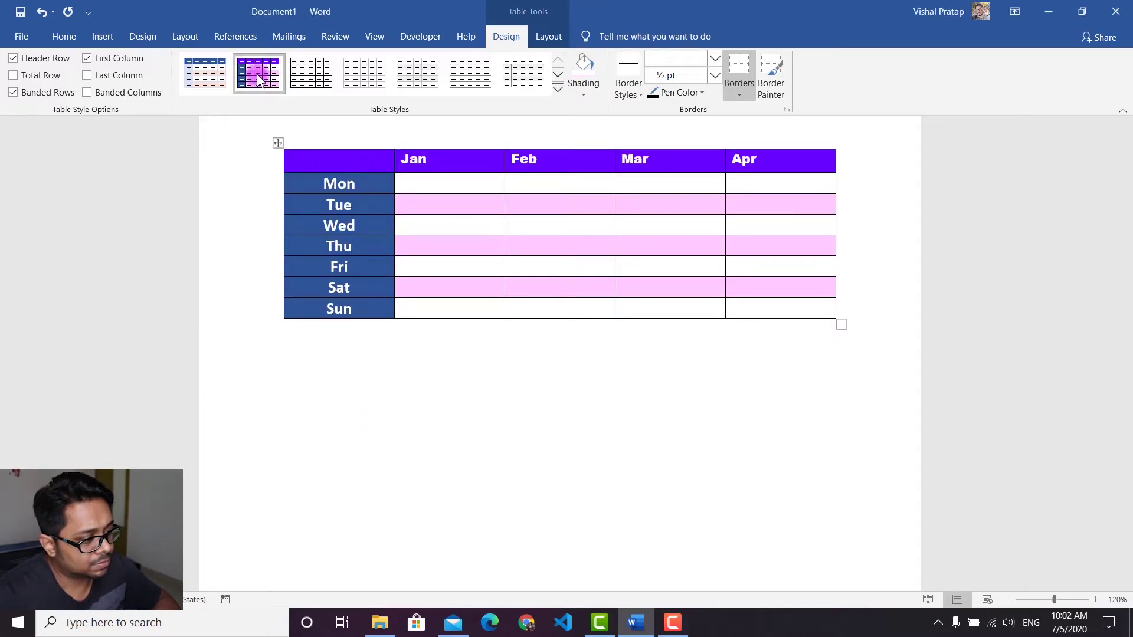
right_click(258, 74)
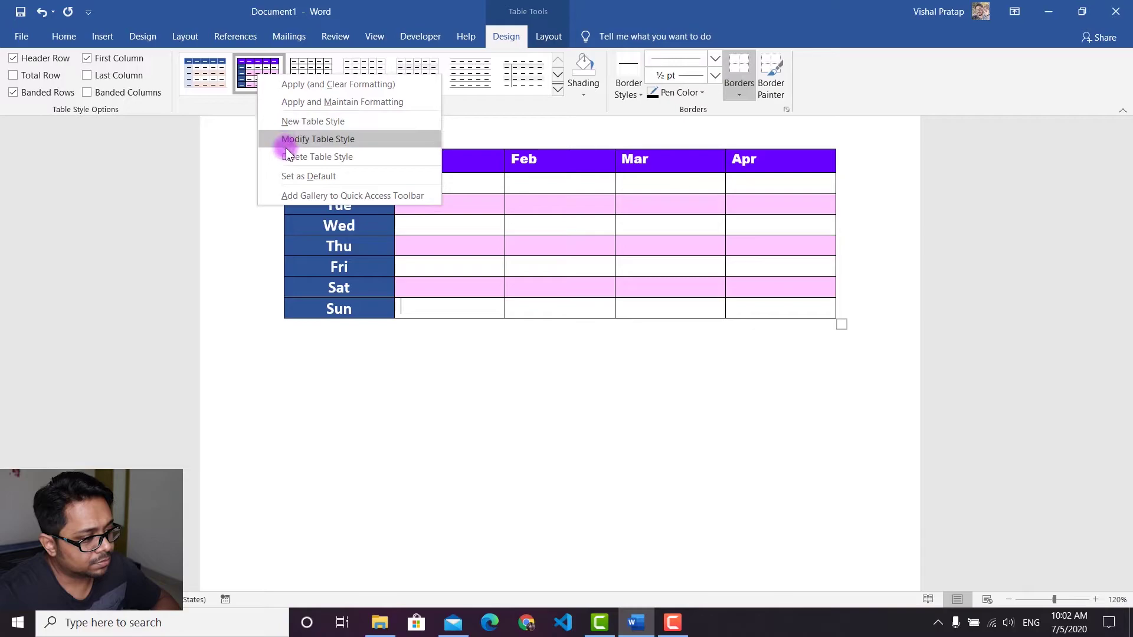
Step: Open Modify Table Style for TechZonical Table and bring up its Format menu
click(291, 160)
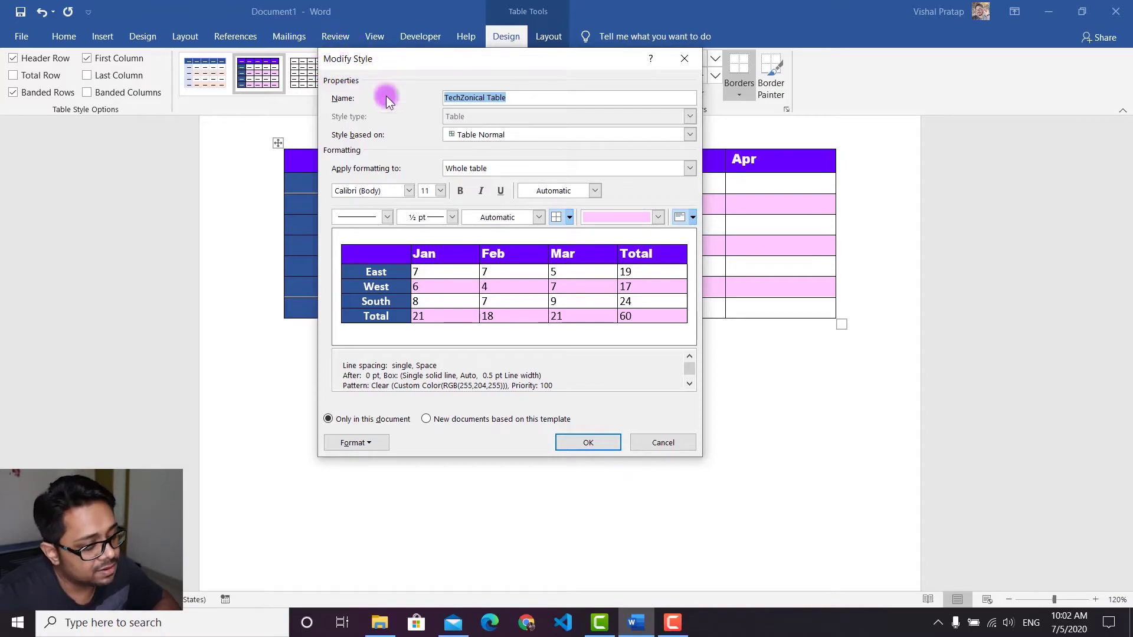
drag(501, 66, 596, 77)
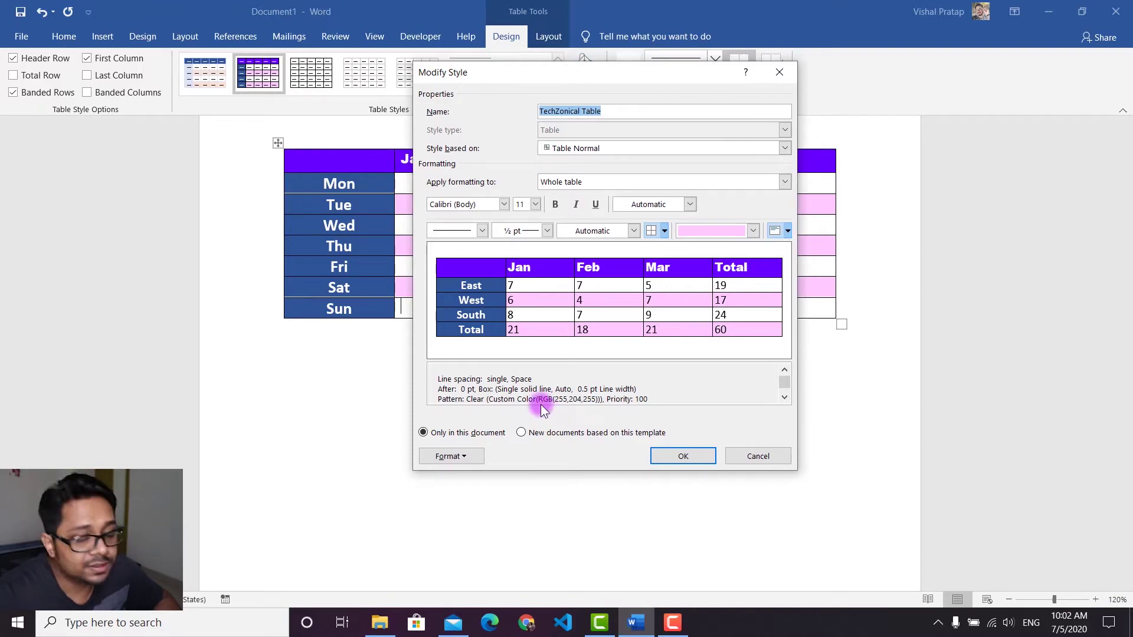
click(481, 457)
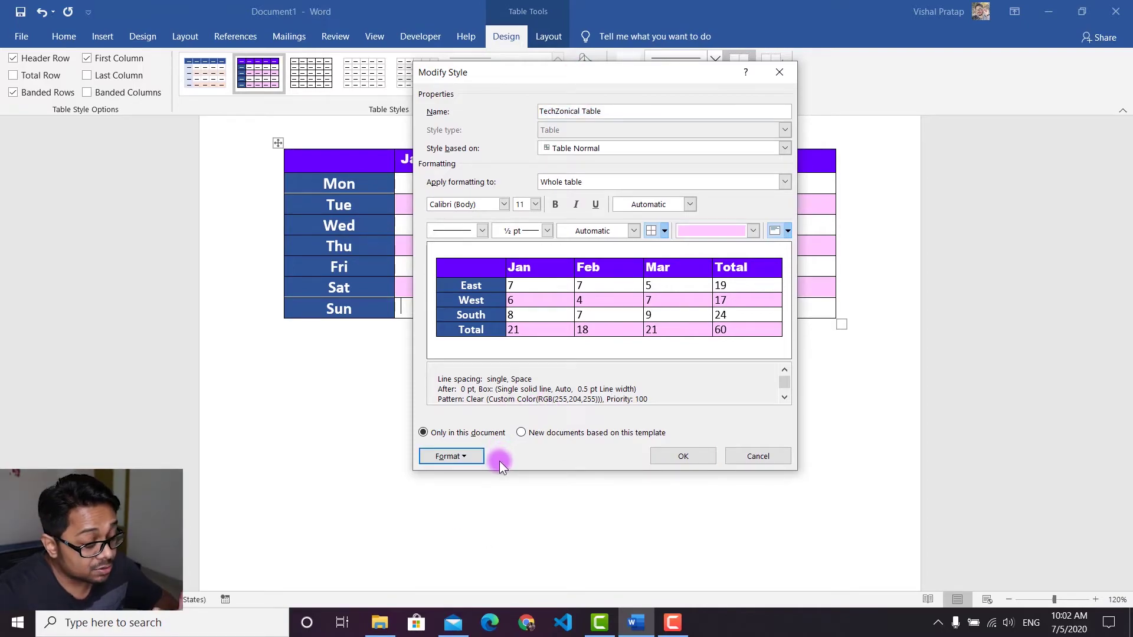
click(479, 458)
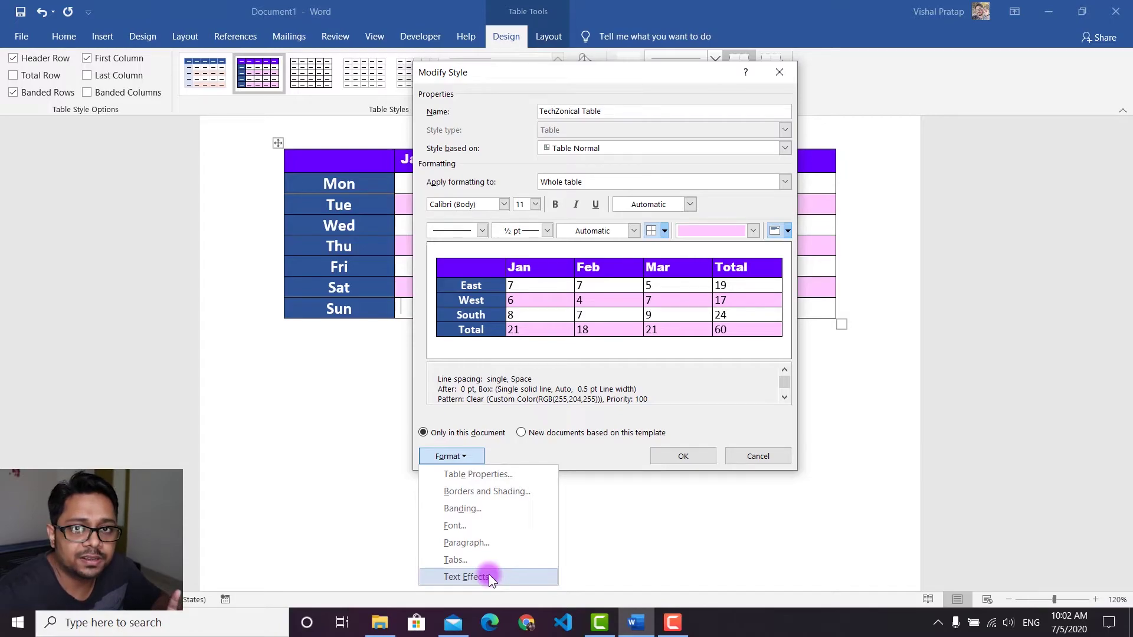
Step: Leave TechZonical Table's table properties unchanged and open its Borders and Shading settings
click(479, 474)
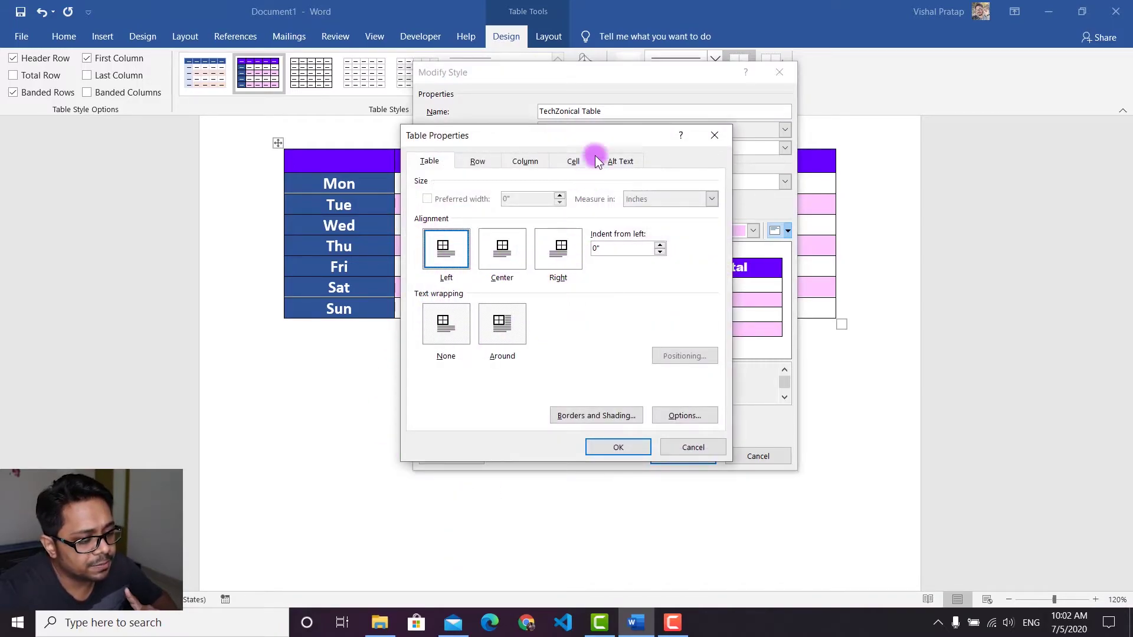
drag(573, 133, 510, 118)
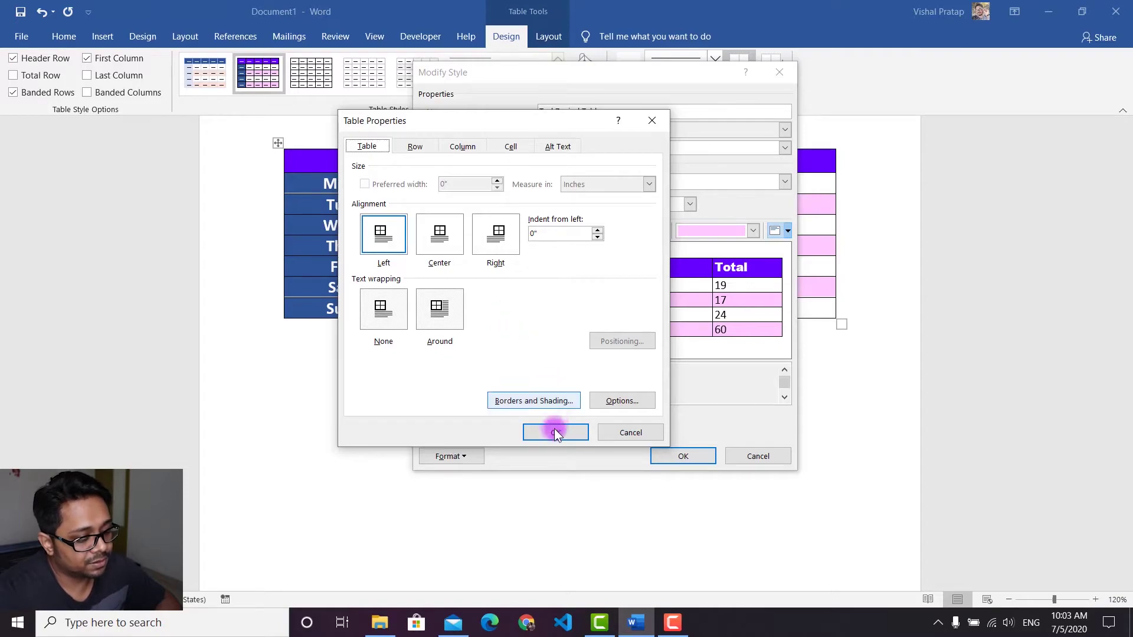
click(629, 432)
click(466, 458)
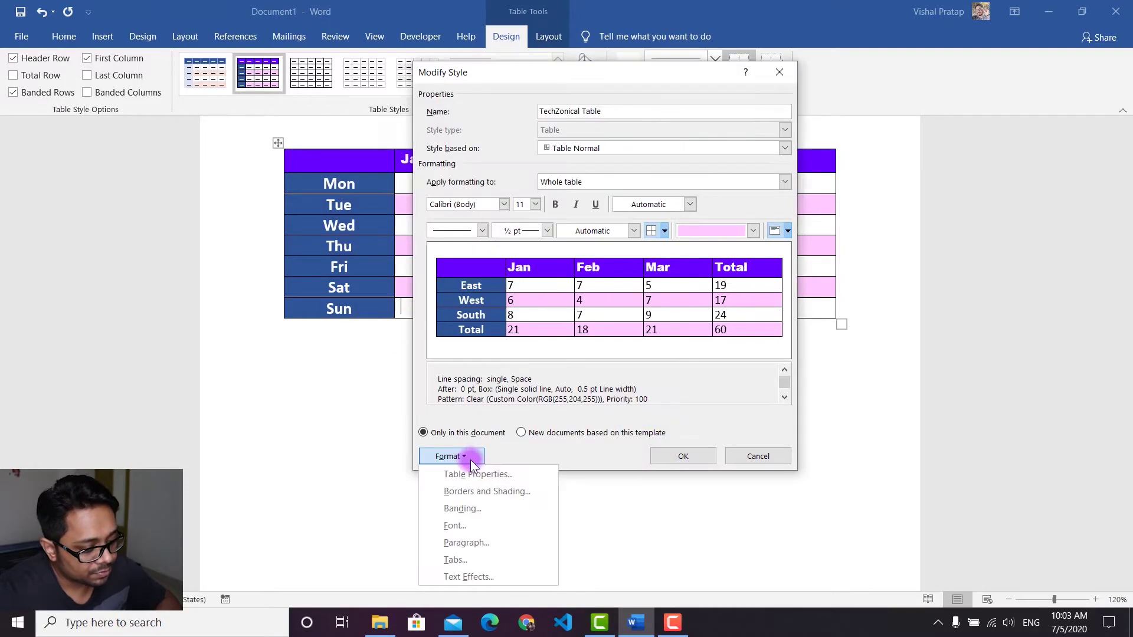
click(481, 494)
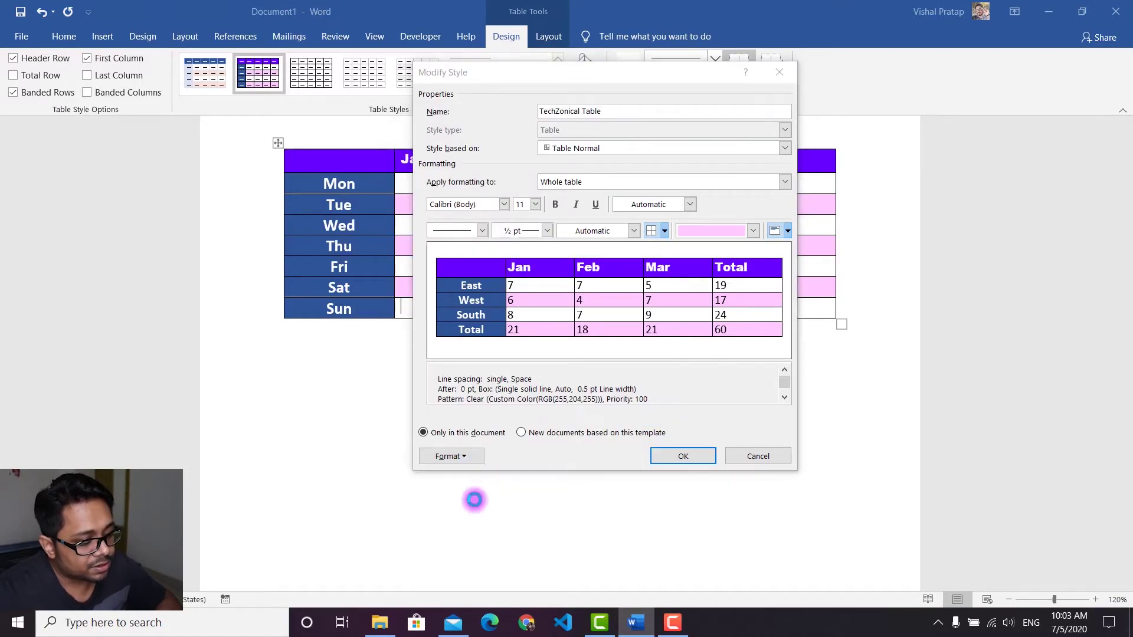
Step: Set the TechZonical Table style's borders, including inner borders, to a purple custom colour
mouse_move(683, 136)
mouse_down()
mouse_move(928, 144)
mouse_move(69, 204)
mouse_move(211, 145)
mouse_move(282, 81)
mouse_up()
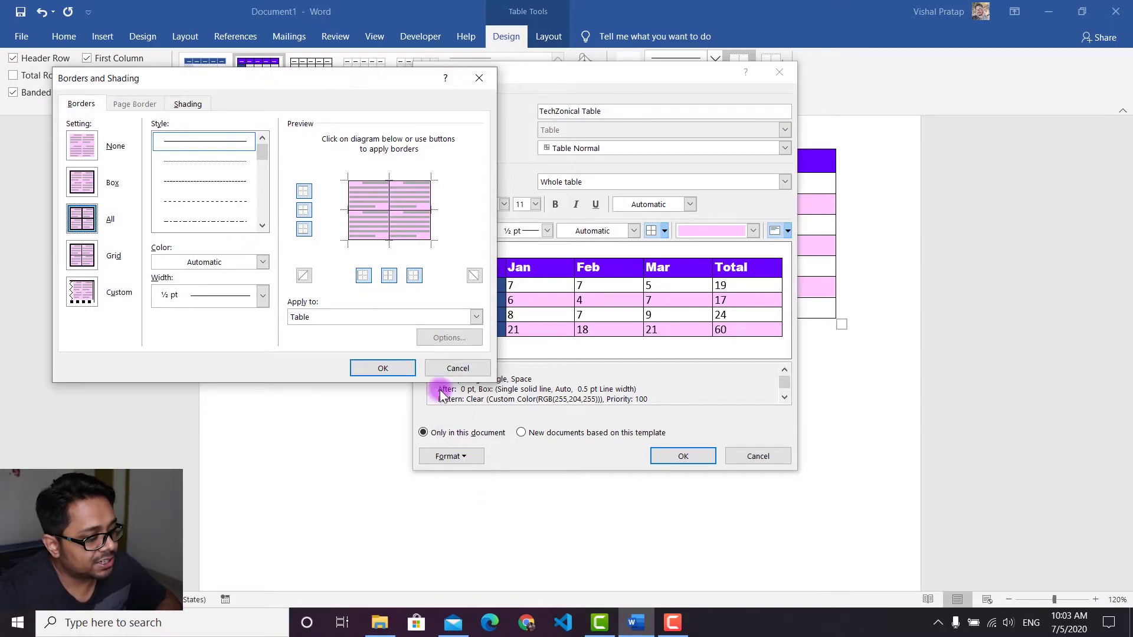
click(265, 263)
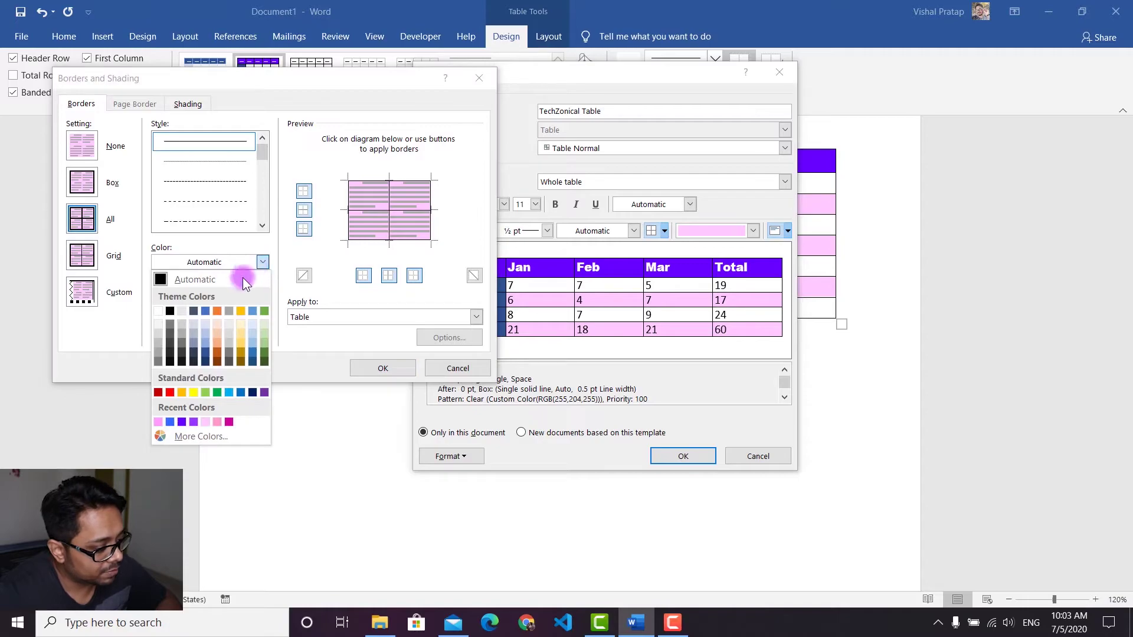
click(213, 435)
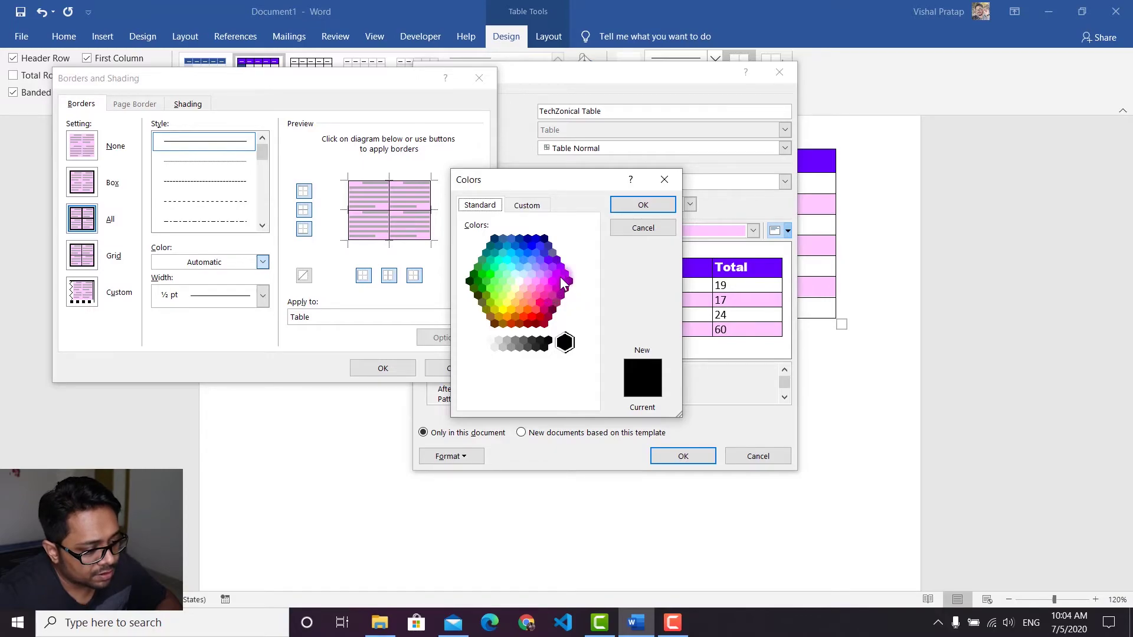
click(556, 274)
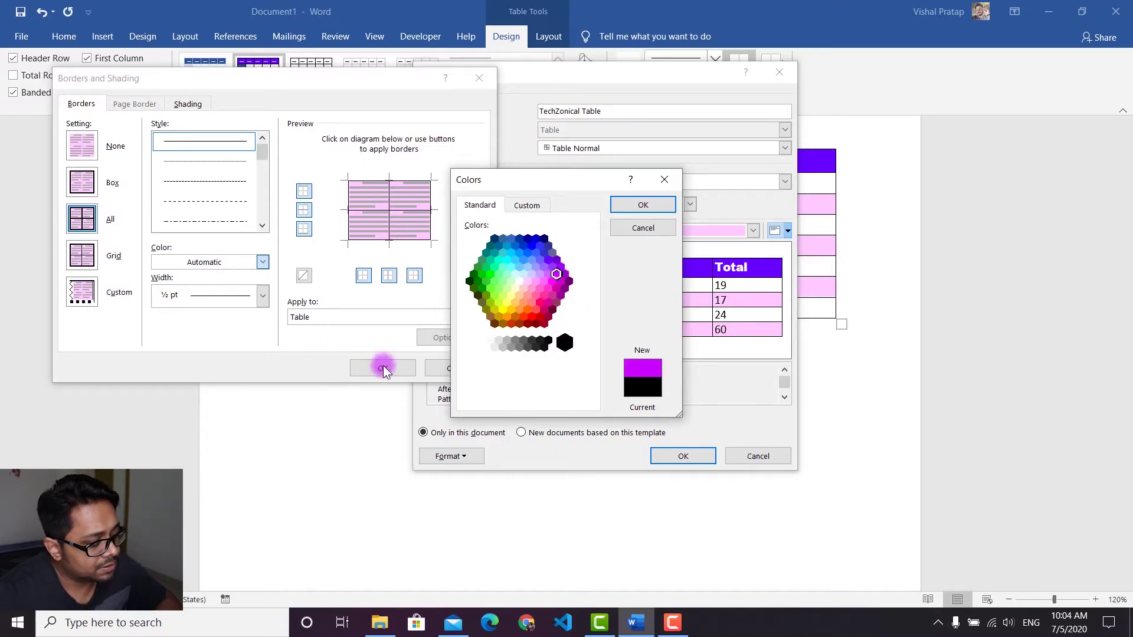
click(642, 205)
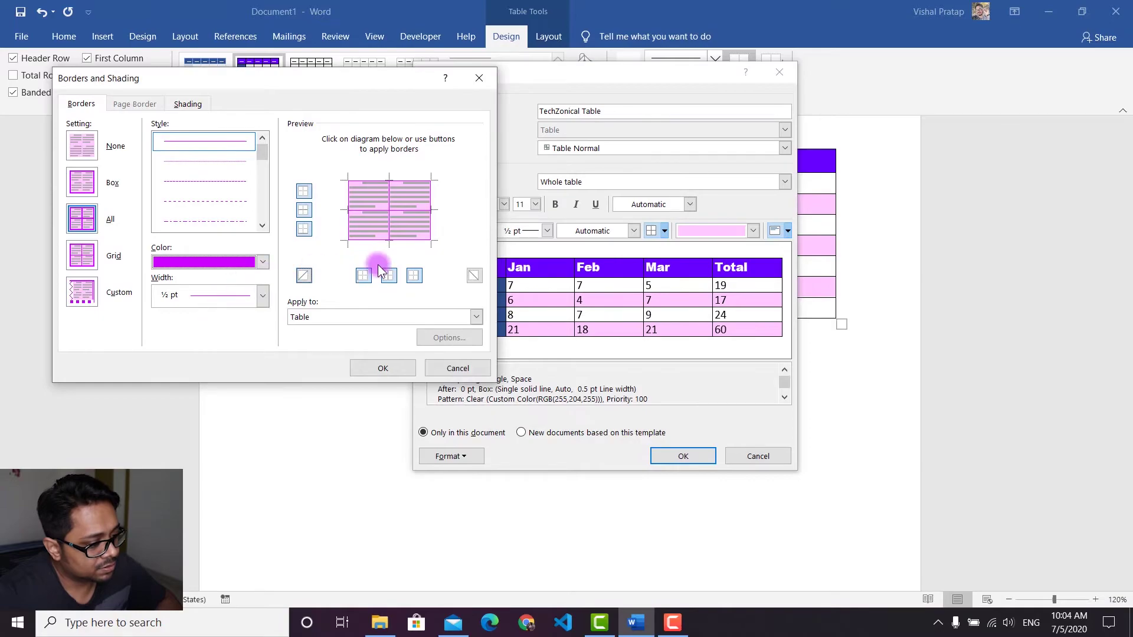
click(409, 207)
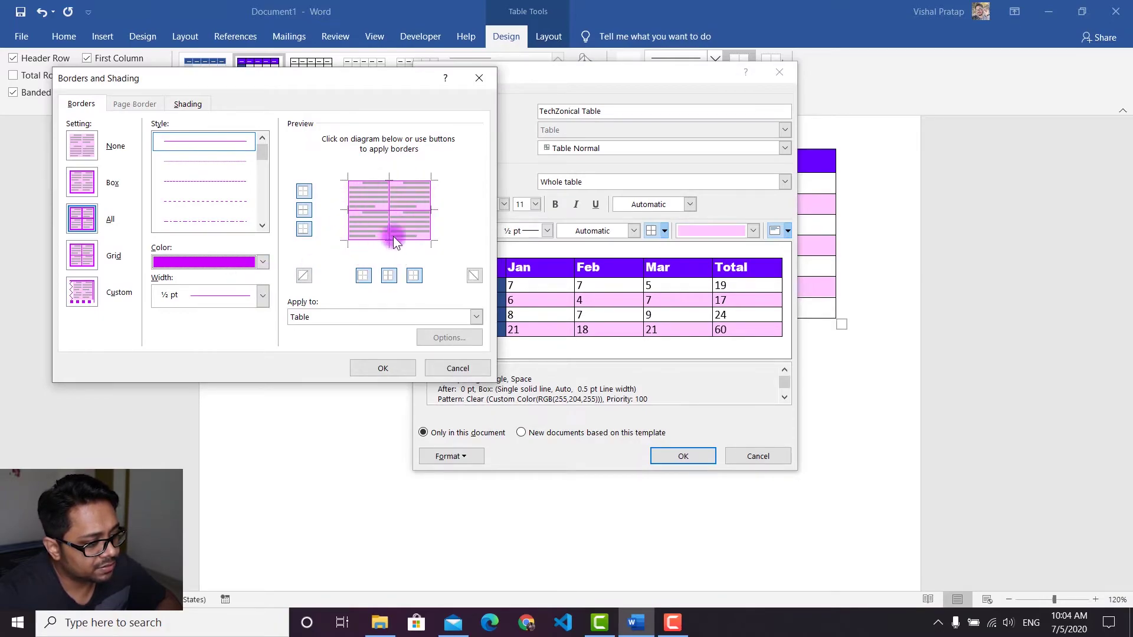
click(381, 368)
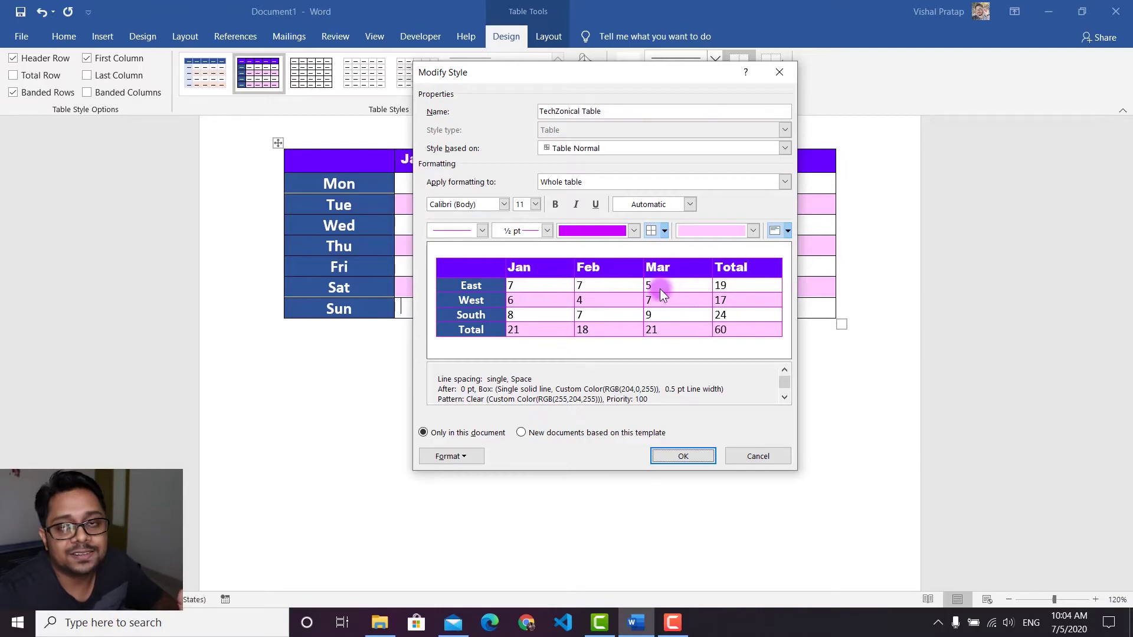
click(465, 455)
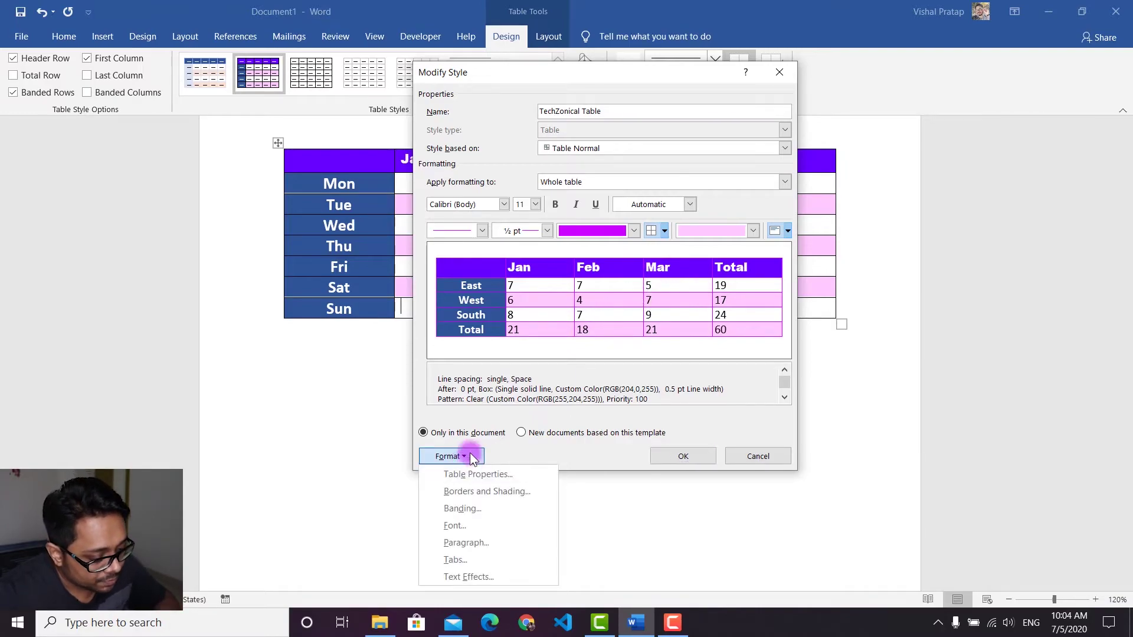
click(479, 493)
drag(284, 76, 374, 73)
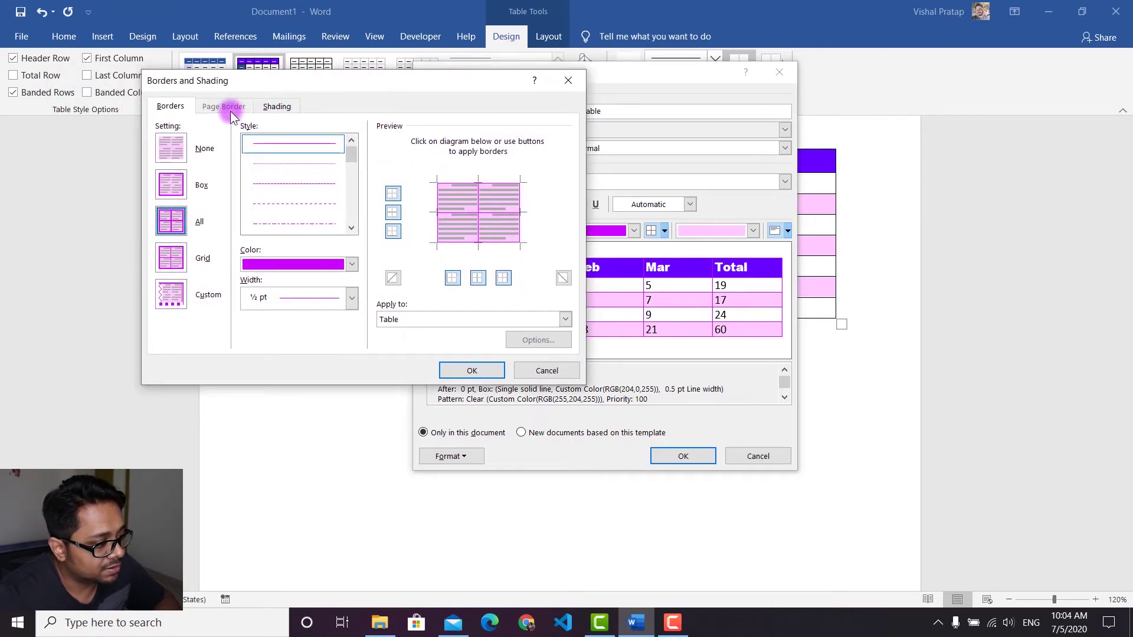
click(275, 106)
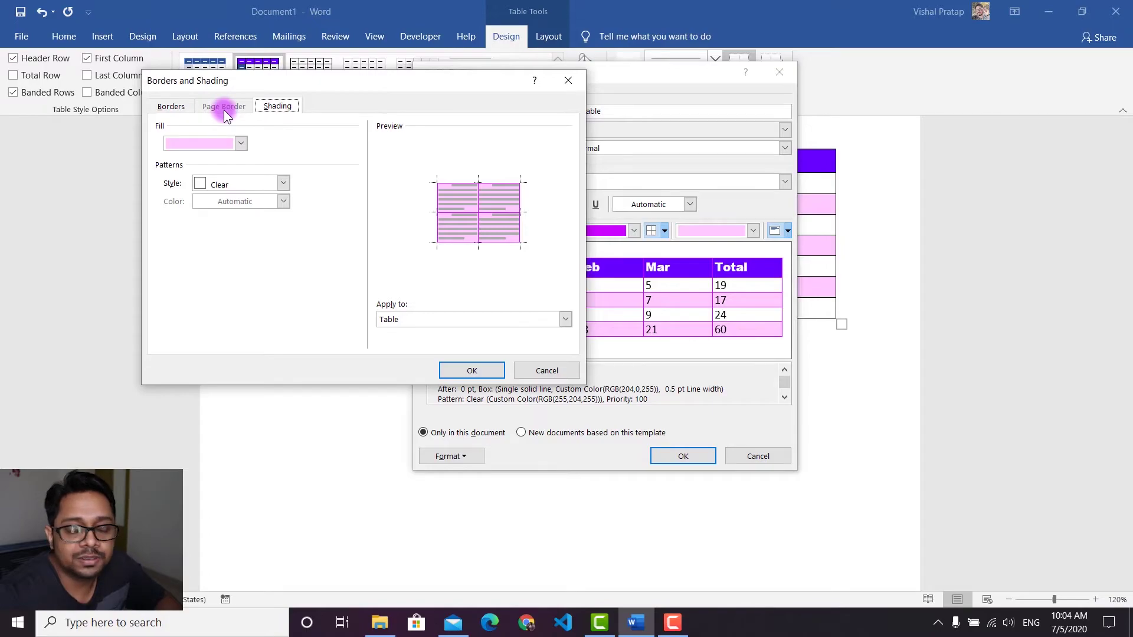
drag(331, 87, 407, 98)
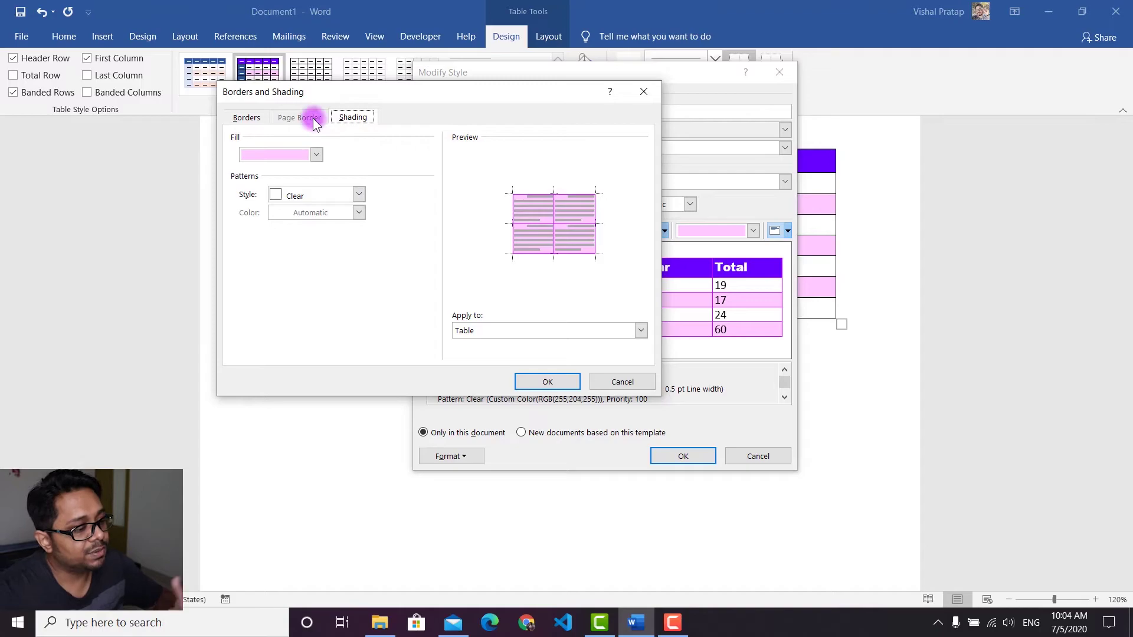
click(317, 154)
click(317, 155)
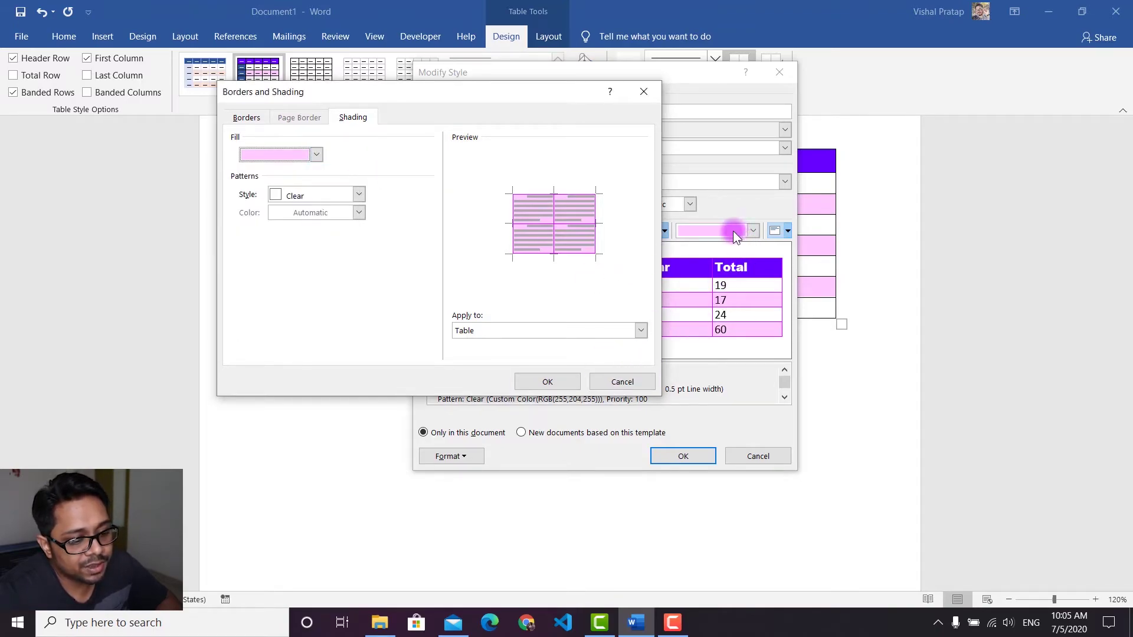
drag(575, 95, 417, 128)
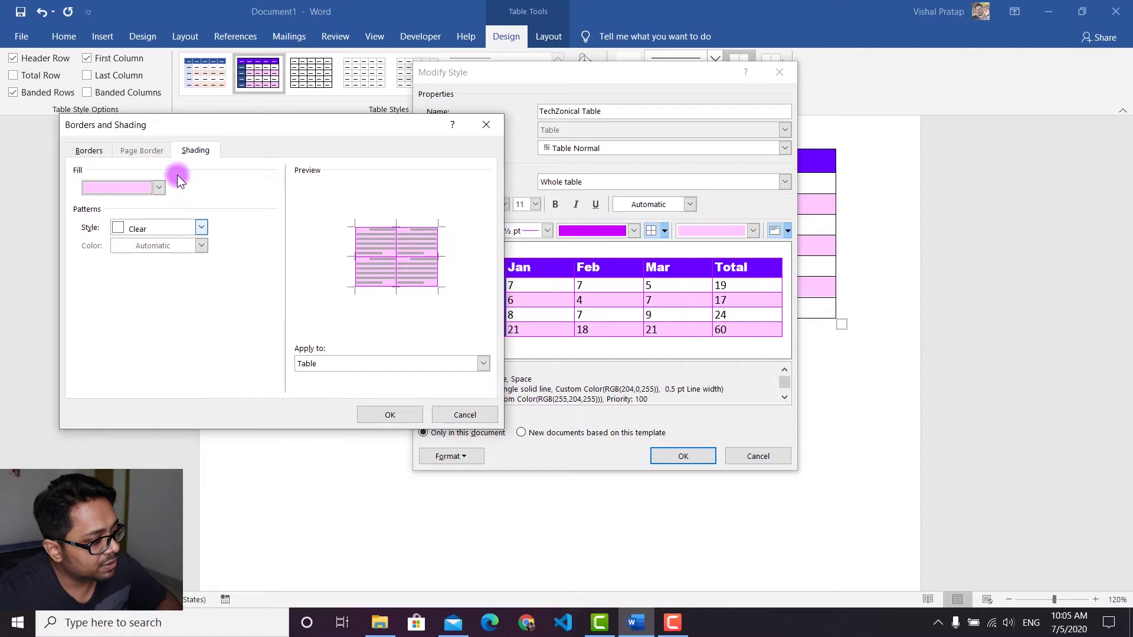
click(384, 415)
click(468, 458)
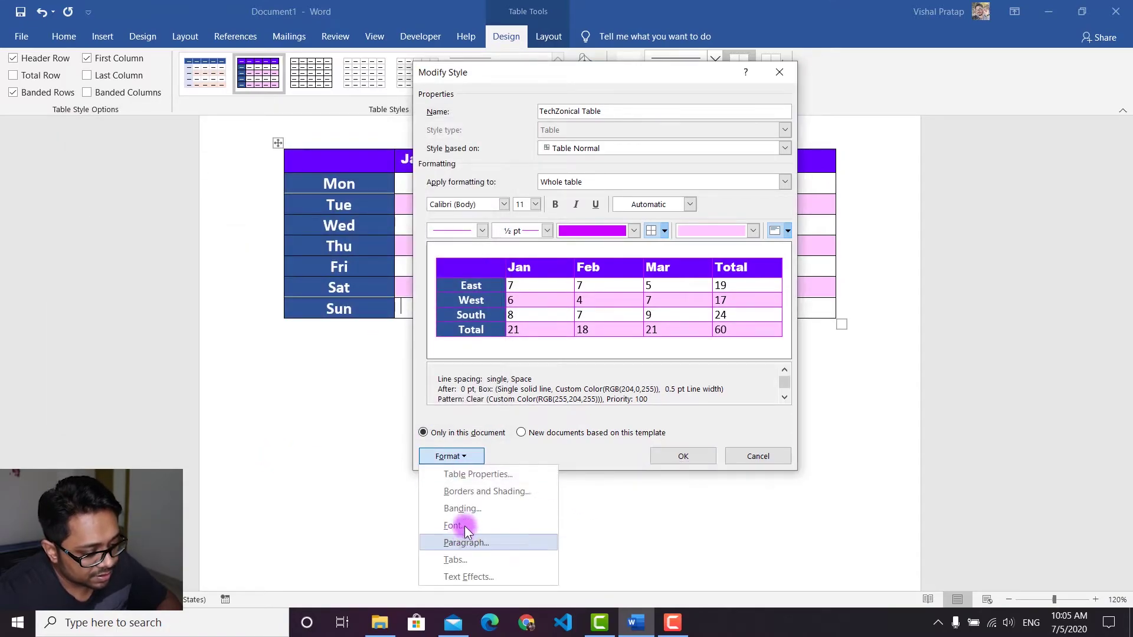
click(463, 509)
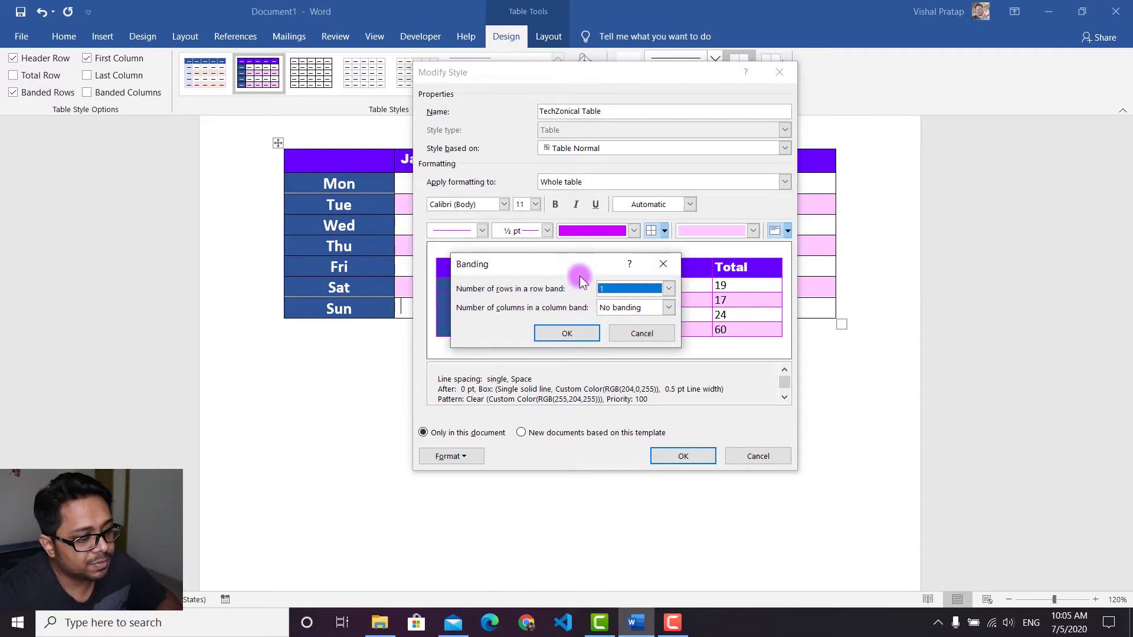
click(629, 334)
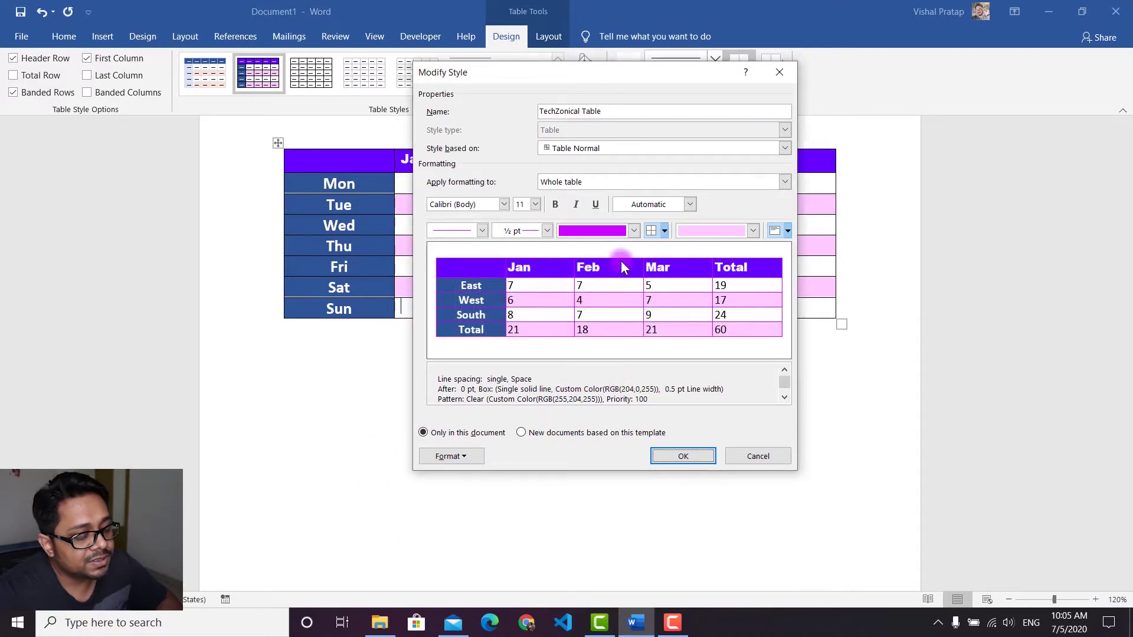
drag(624, 69, 927, 64)
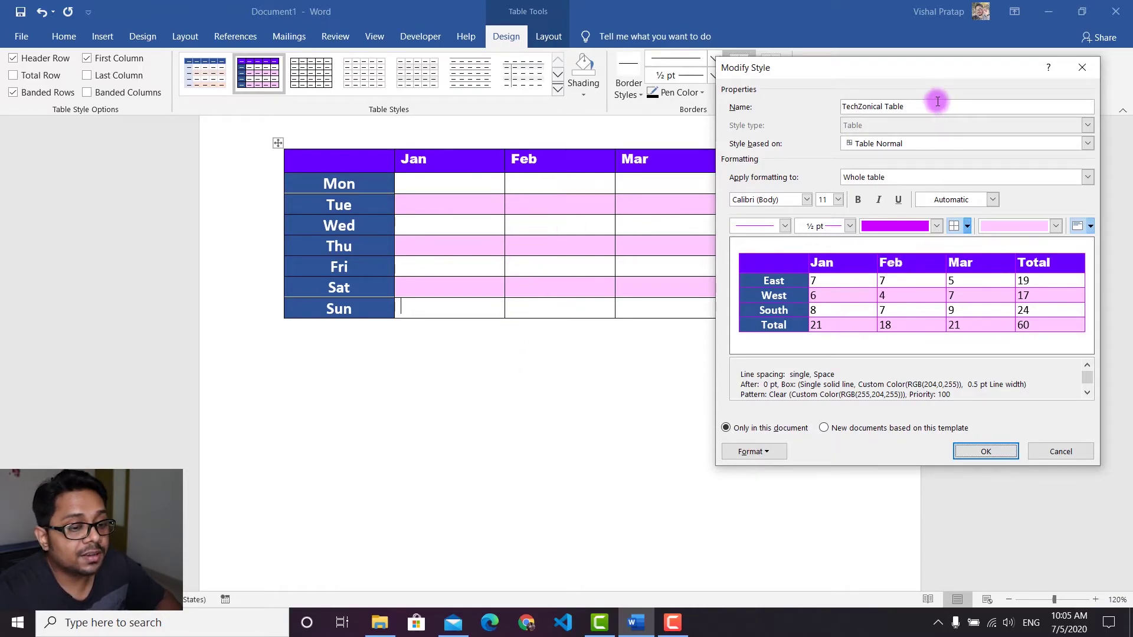
drag(924, 68, 860, 62)
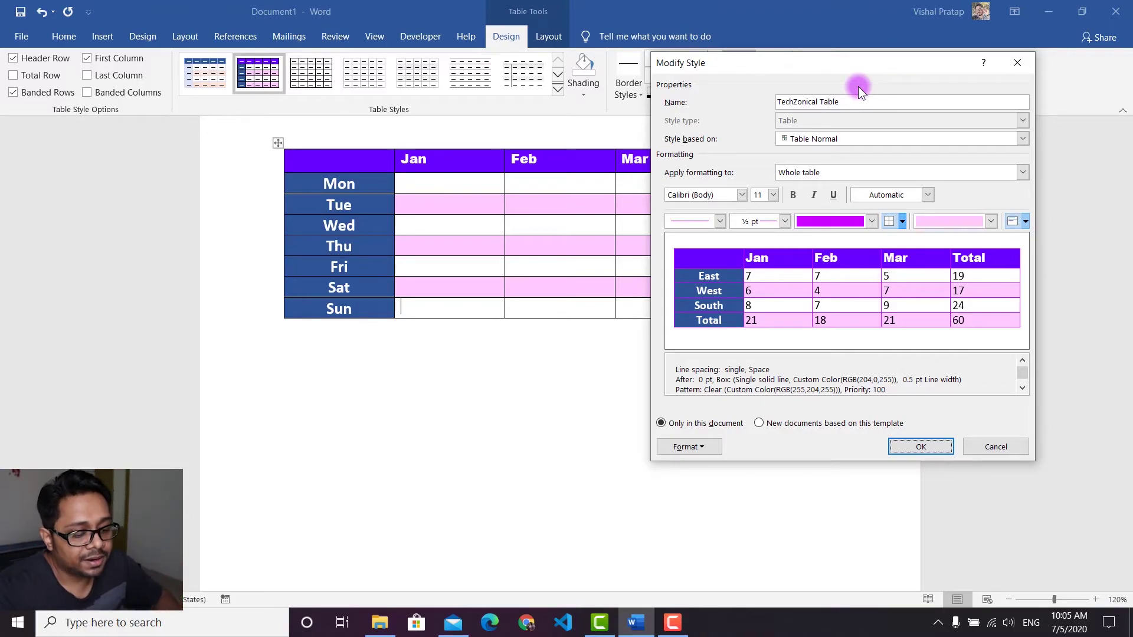
Step: Set TechZonical Table banding to 2 rows per row band and save the style
click(696, 446)
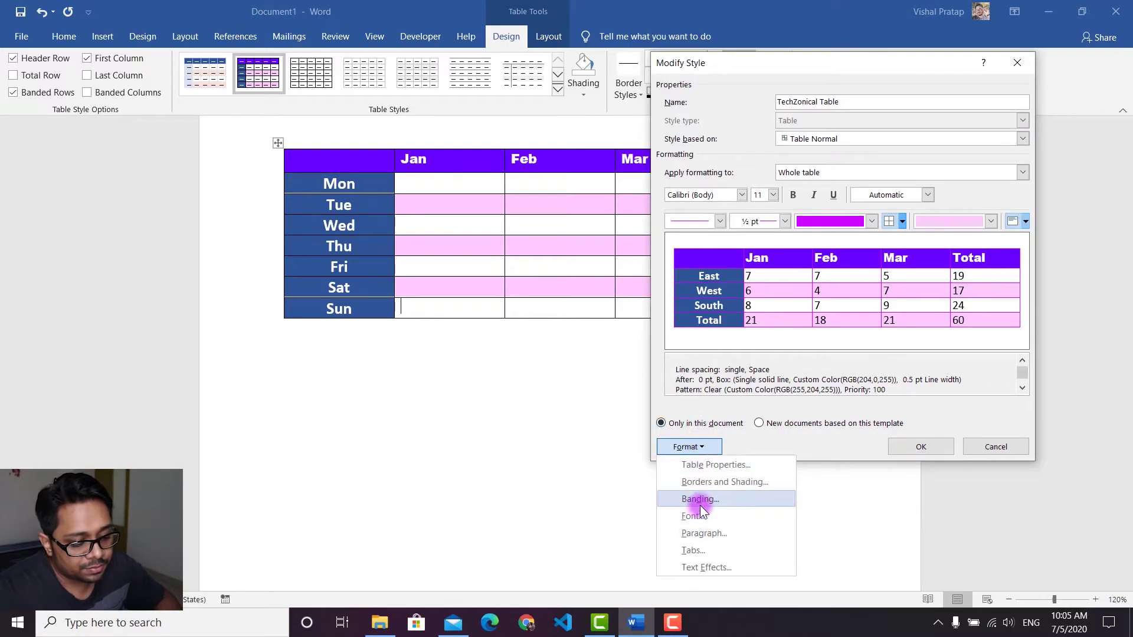
click(700, 500)
drag(542, 273, 745, 124)
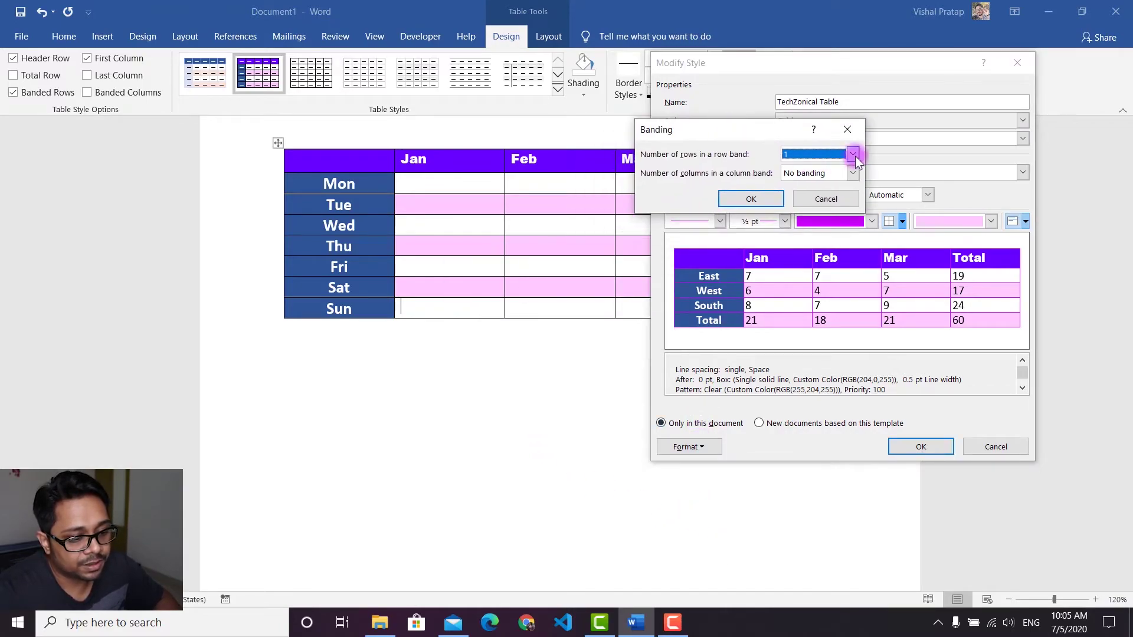
click(855, 155)
click(785, 188)
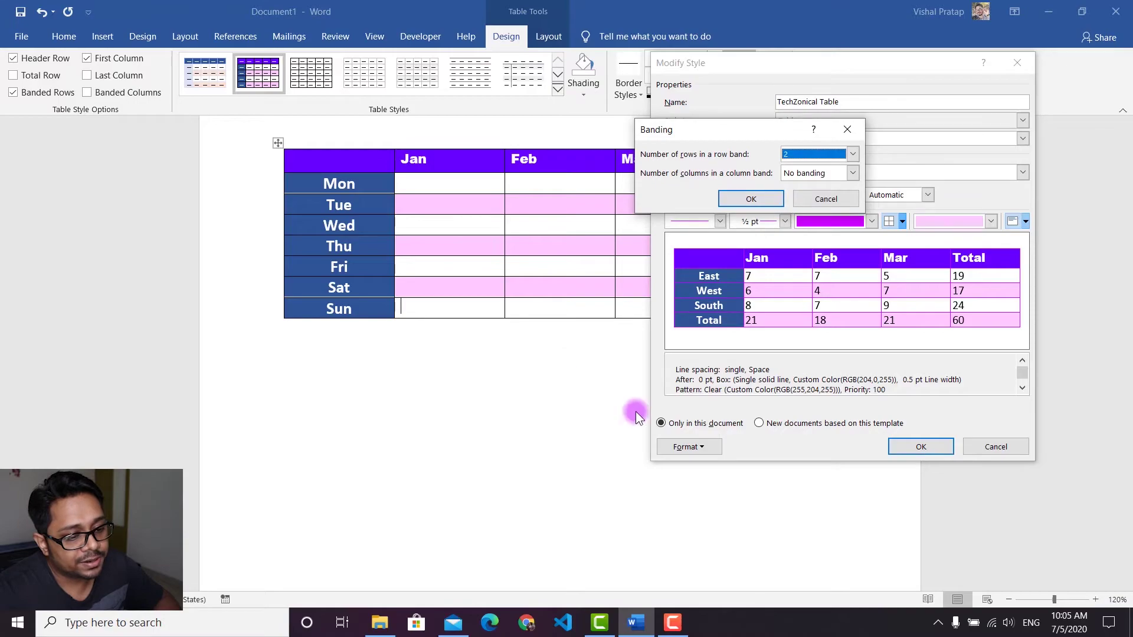
click(751, 203)
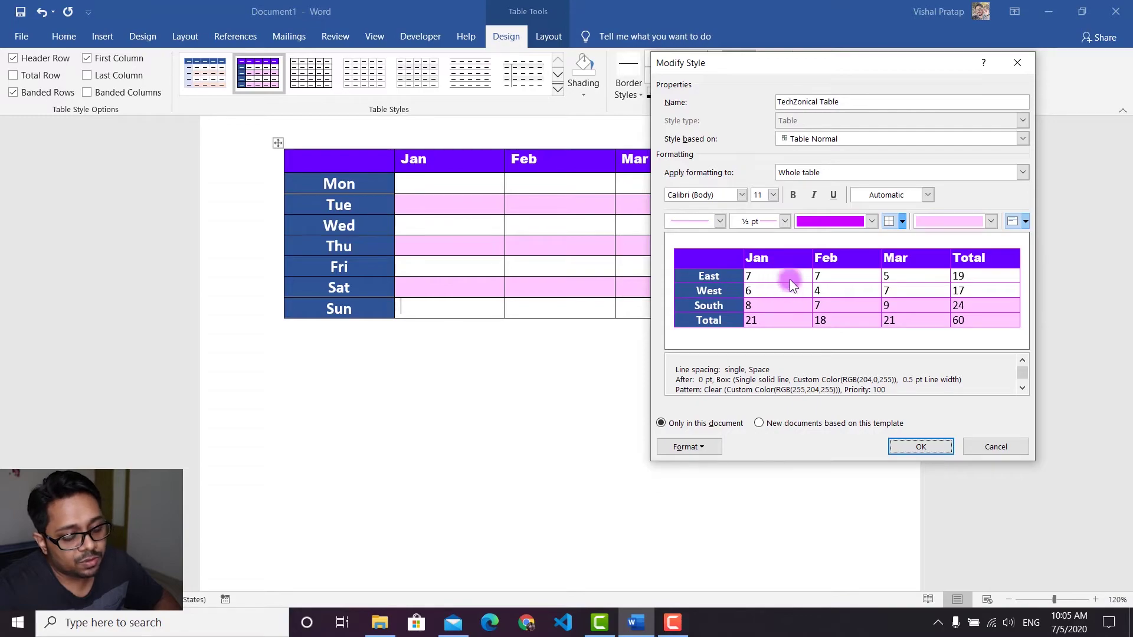
click(916, 448)
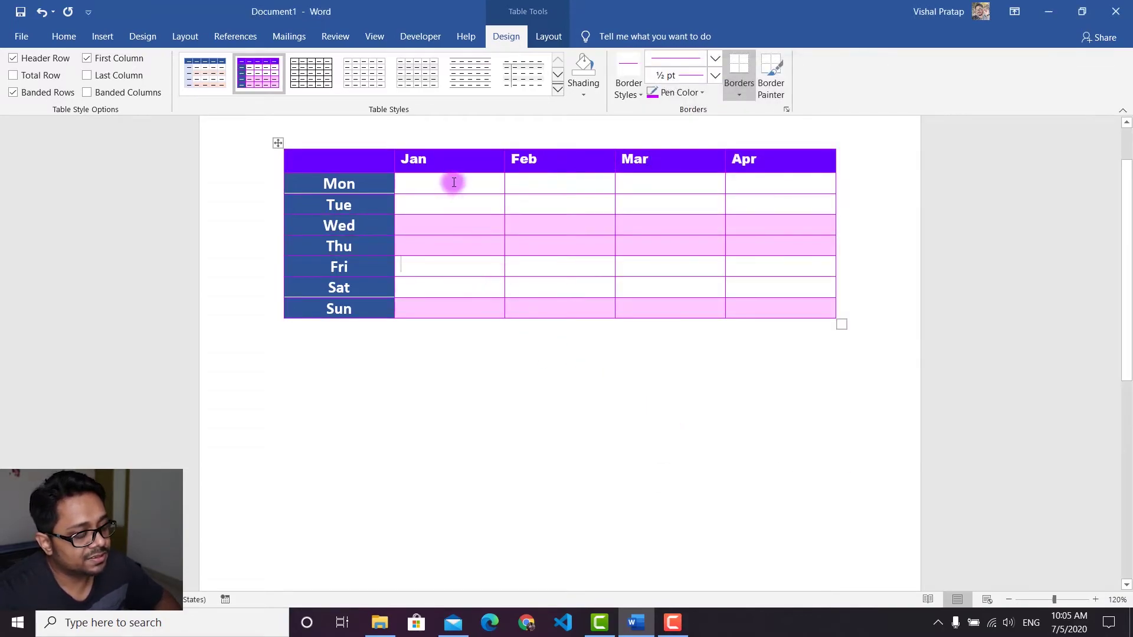
Step: Add five empty rows below Sun at the bottom of the day table
drag(433, 185, 481, 286)
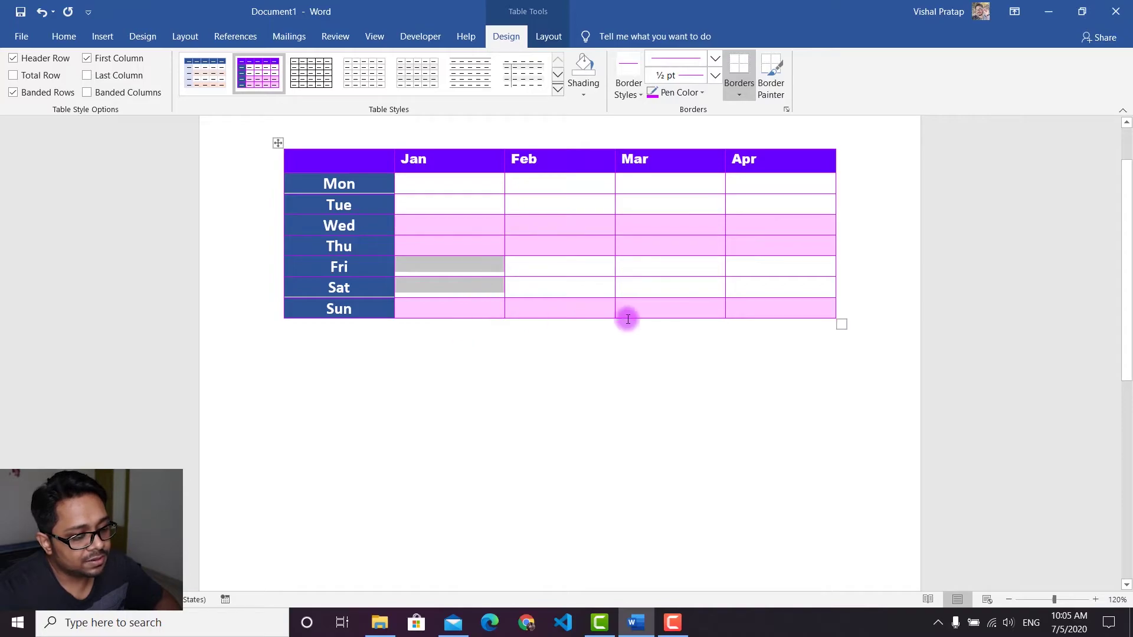
click(769, 305)
key(Tab)
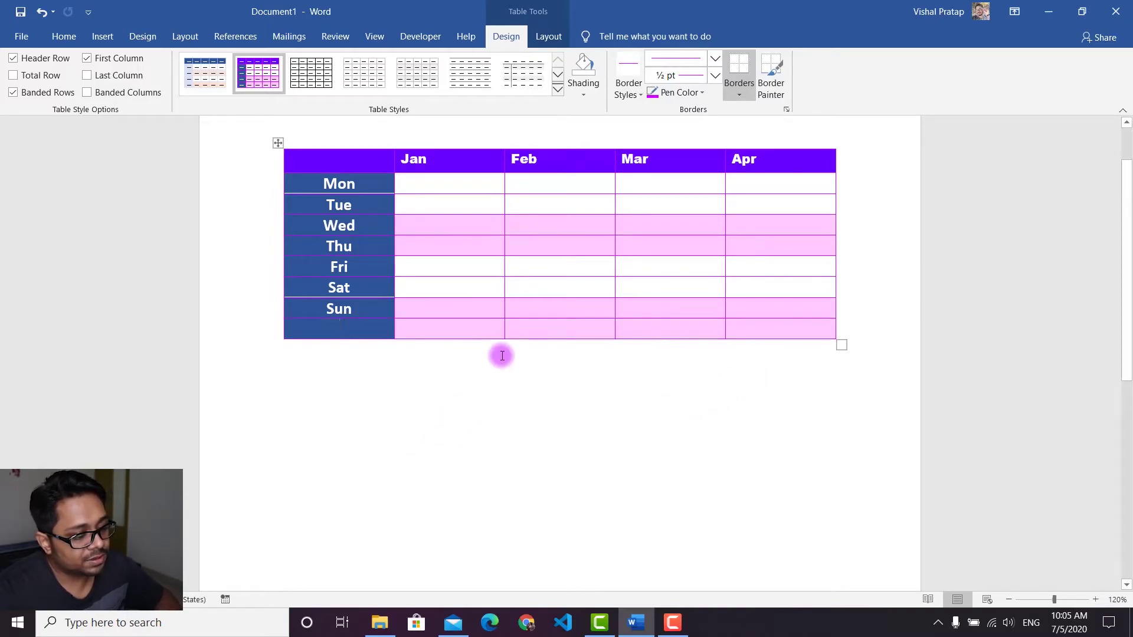
click(739, 329)
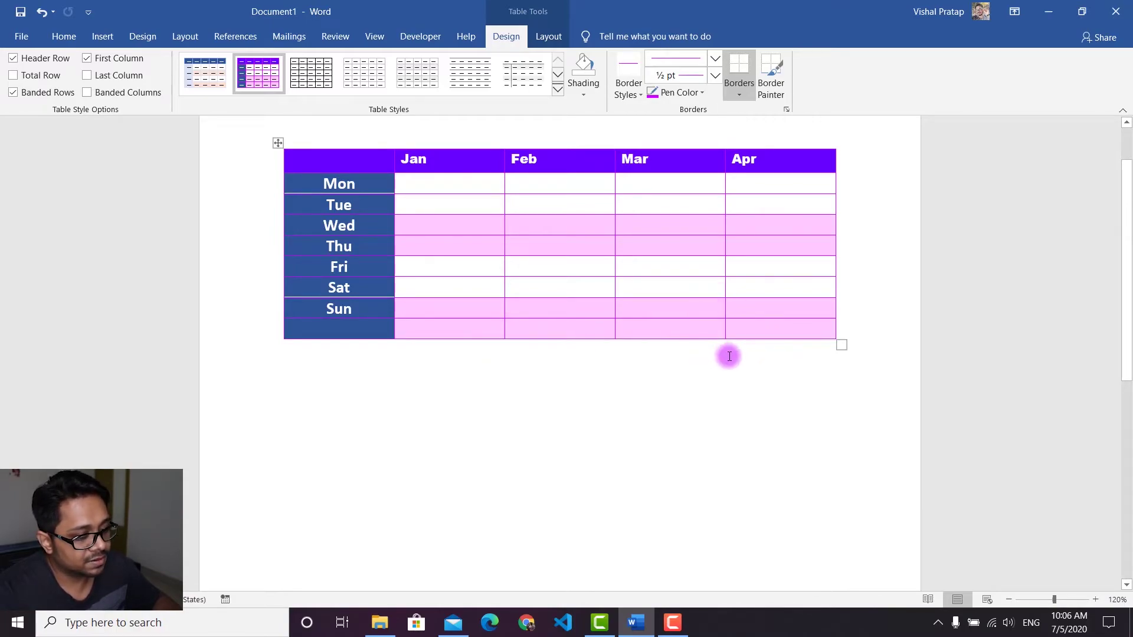
key(Tab)
click(752, 349)
key(Tab)
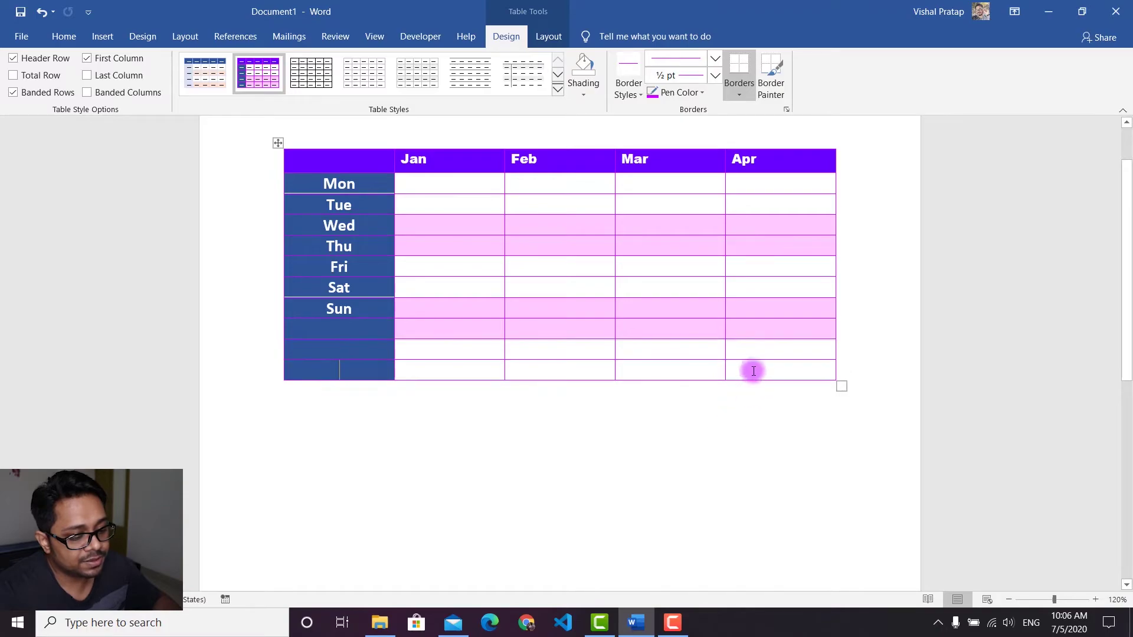
click(753, 365)
key(Tab)
click(750, 390)
key(Tab)
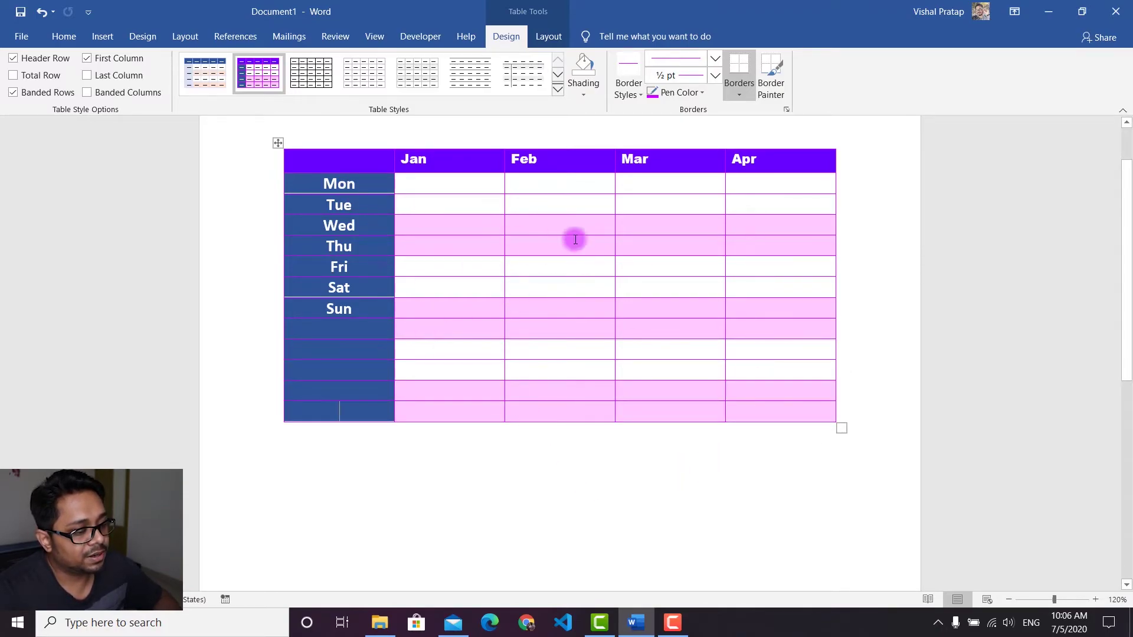
Step: Change TechZonical Table banding to 3 rows per row band and apply it to the day table
right_click(269, 96)
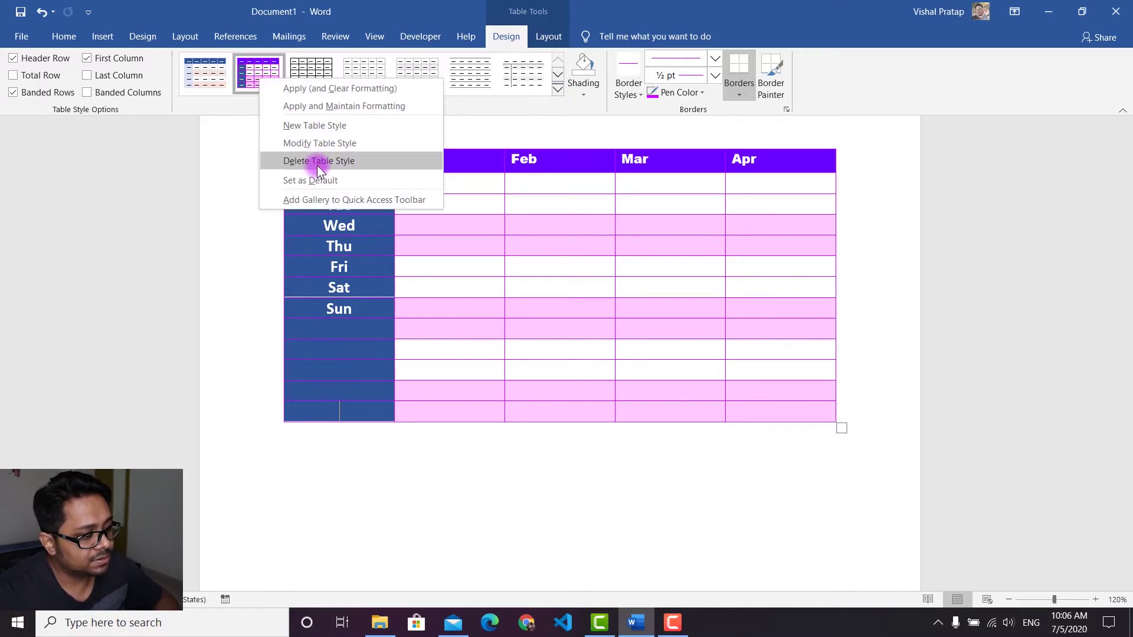
click(318, 144)
click(660, 451)
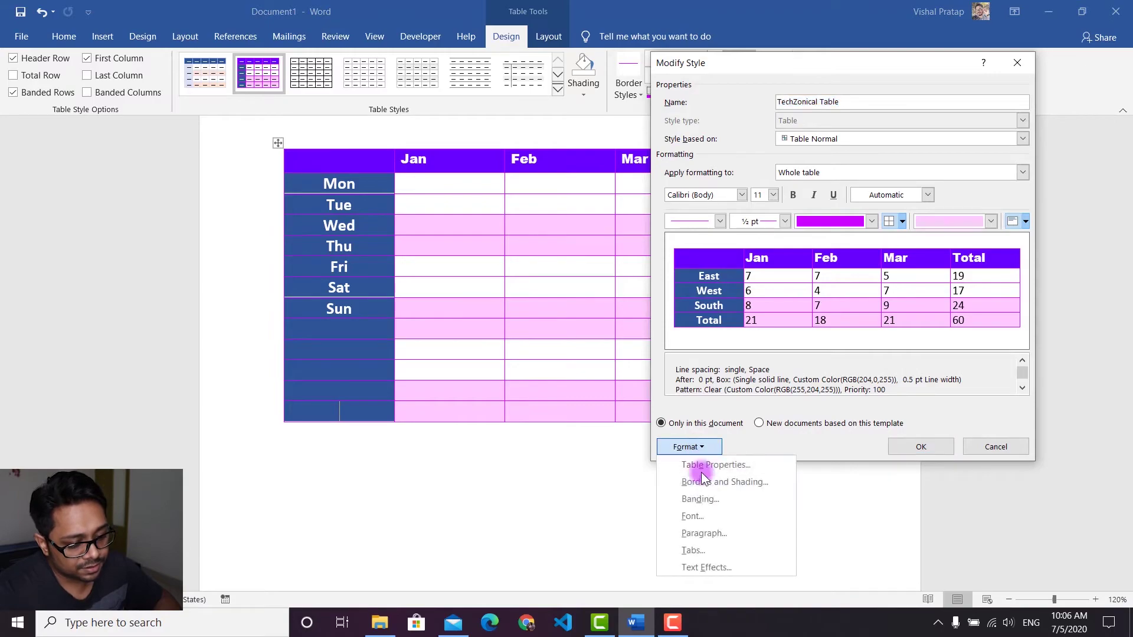
click(713, 503)
click(822, 156)
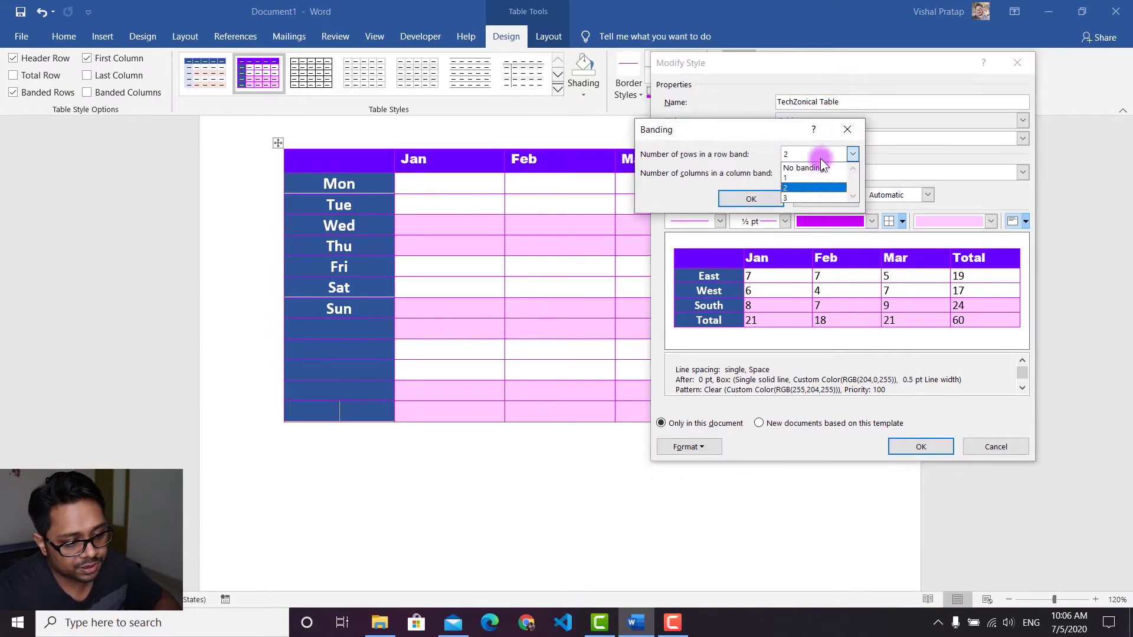
click(799, 199)
click(755, 195)
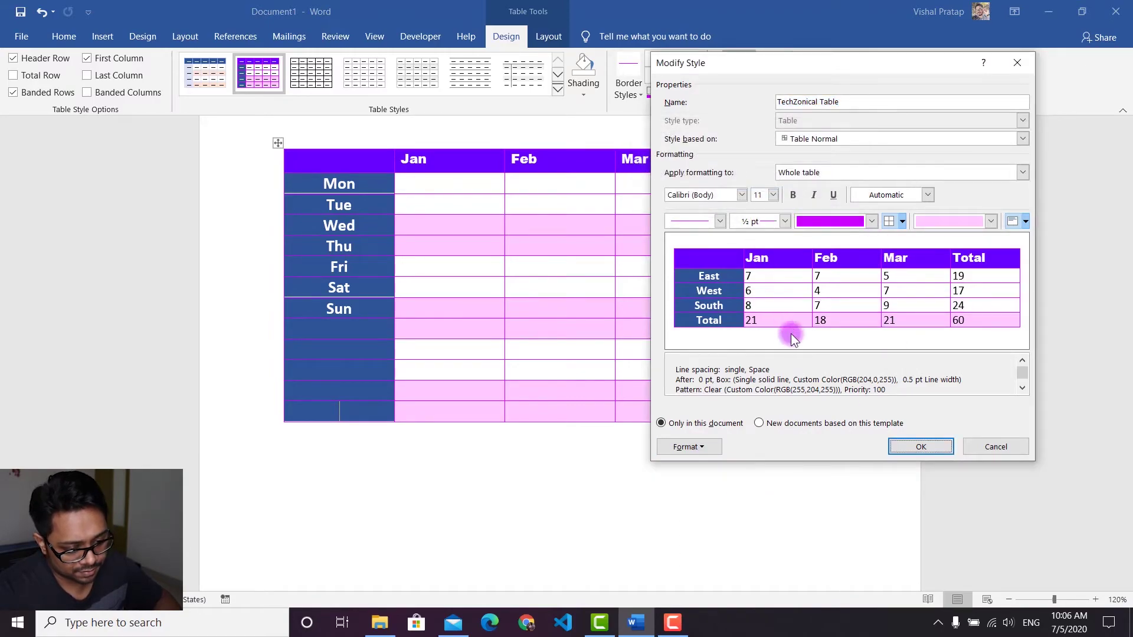
click(912, 448)
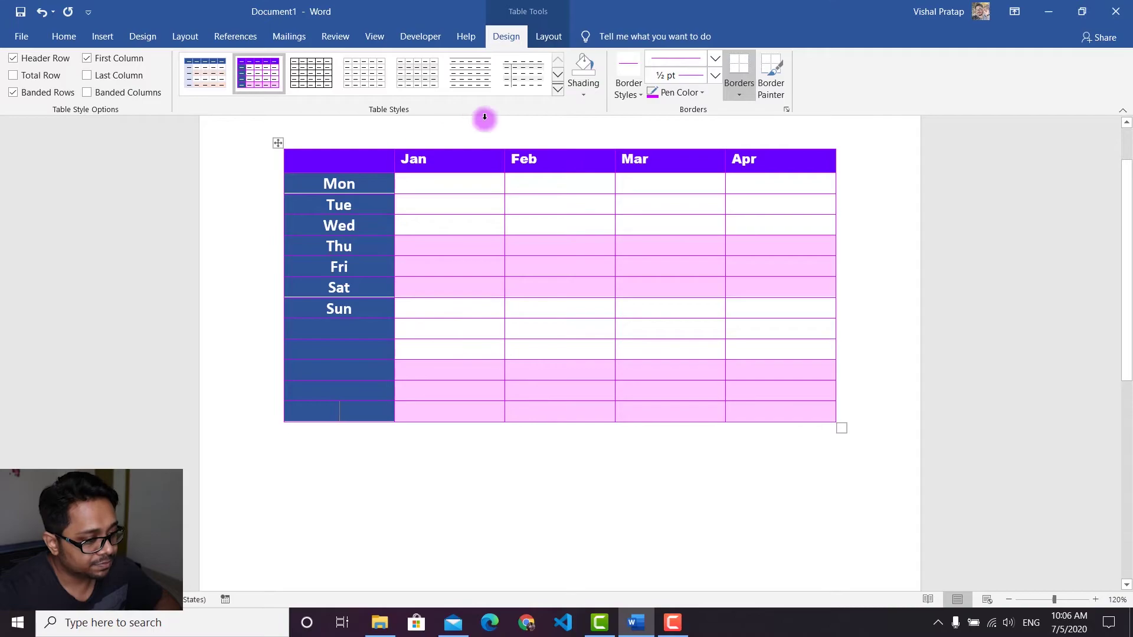
Step: Reopen Modify Table Style for TechZonical Table, leaving its font at Calibri (Body) 11 pt
right_click(270, 72)
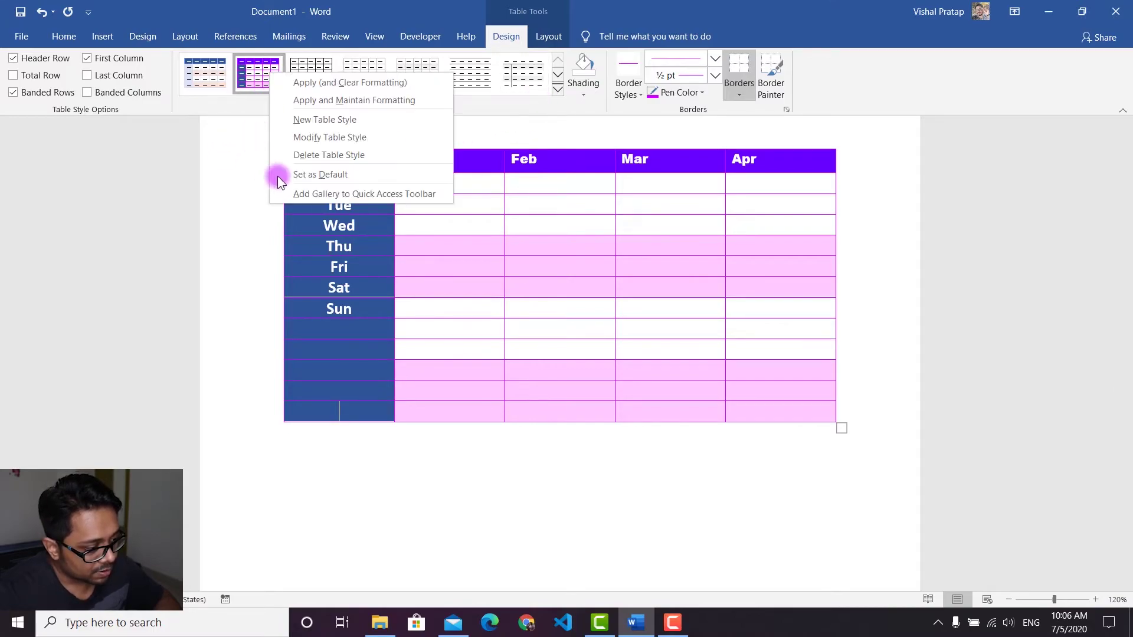
click(320, 139)
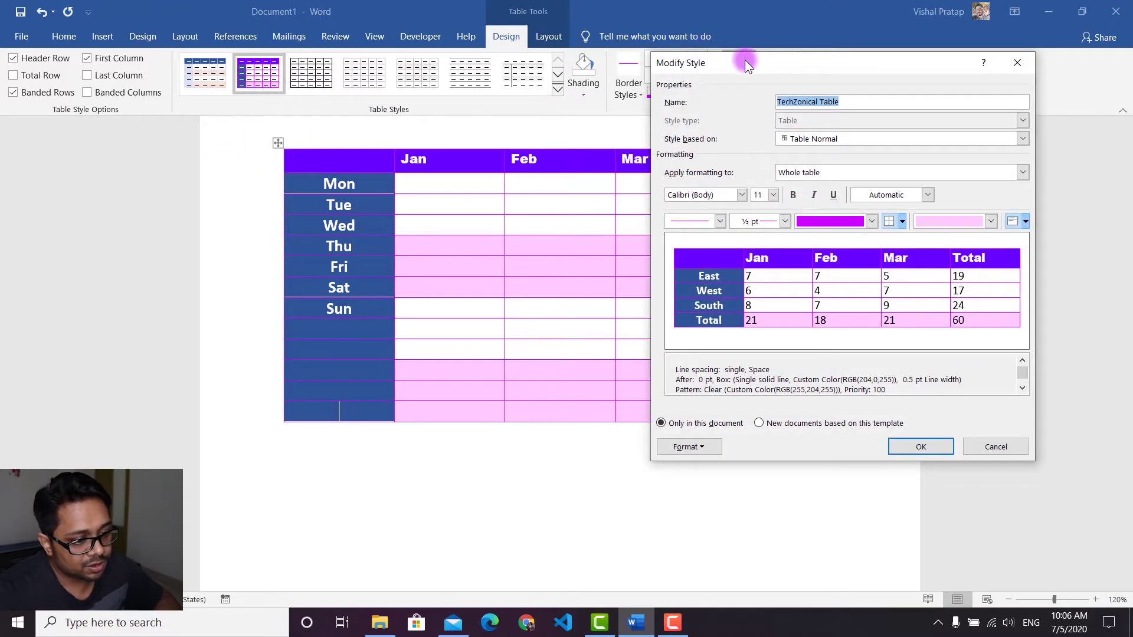
click(505, 439)
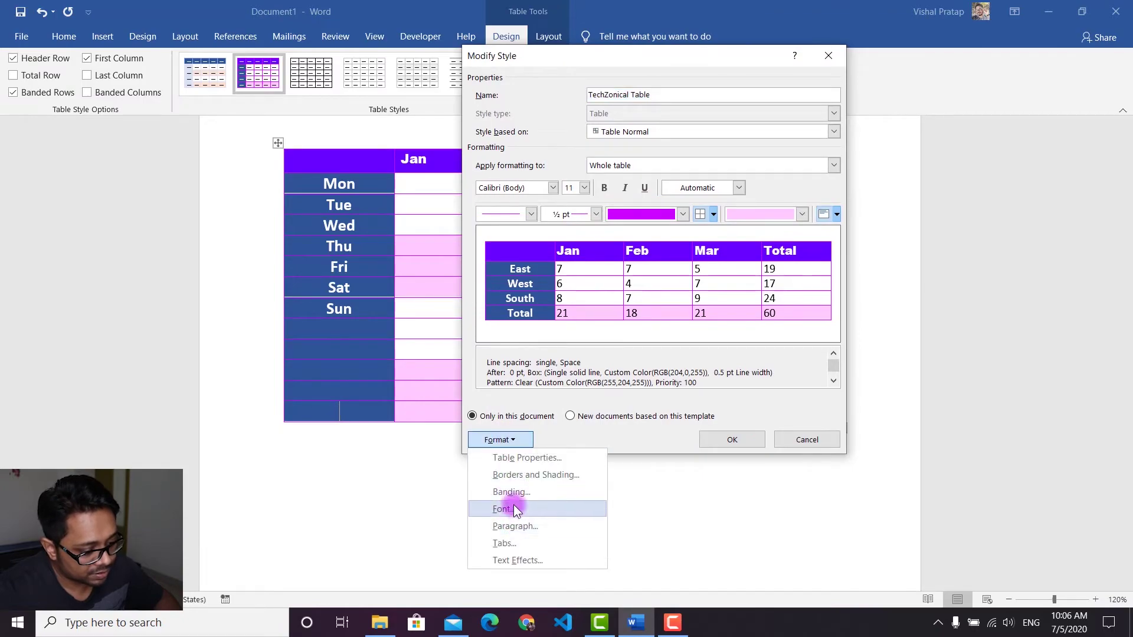
click(515, 509)
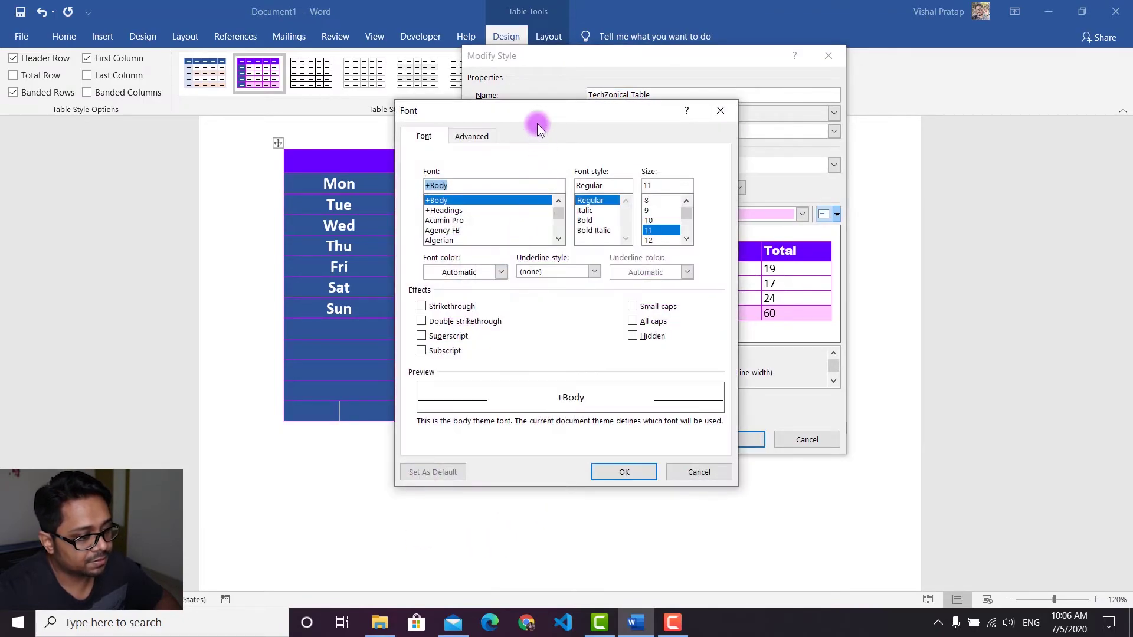
drag(537, 122, 876, 213)
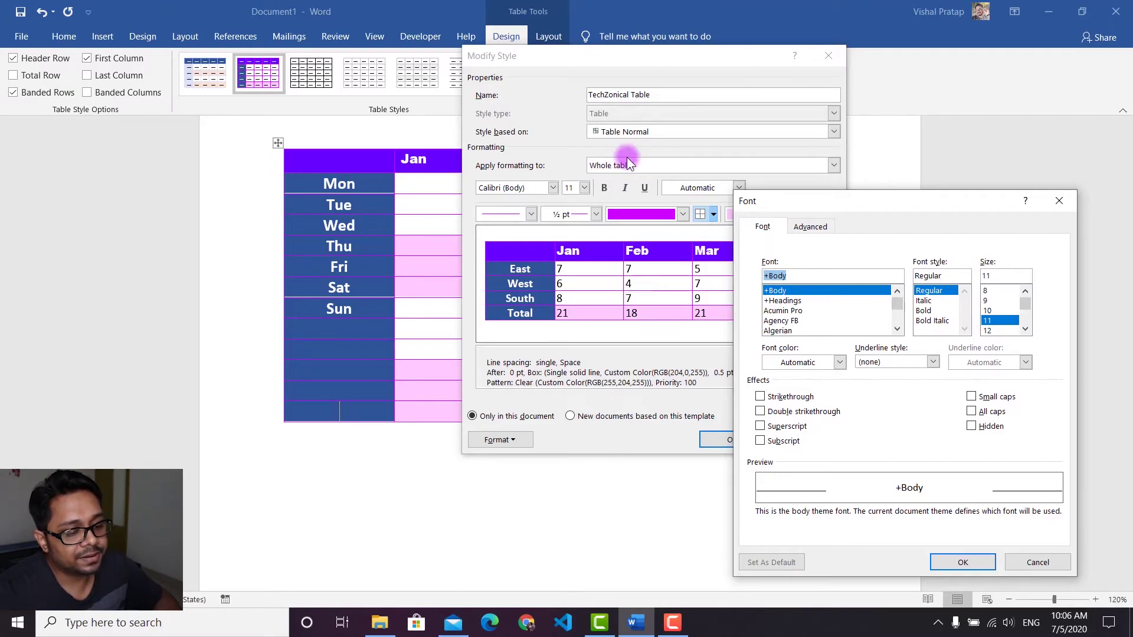
drag(792, 201, 830, 201)
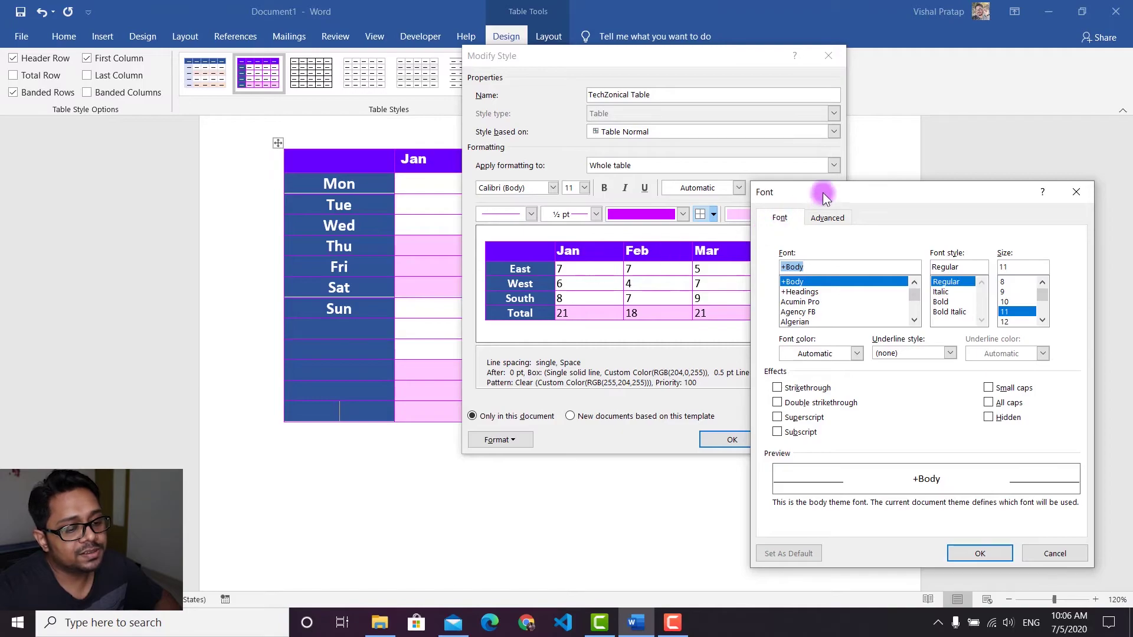
drag(823, 192, 598, 183)
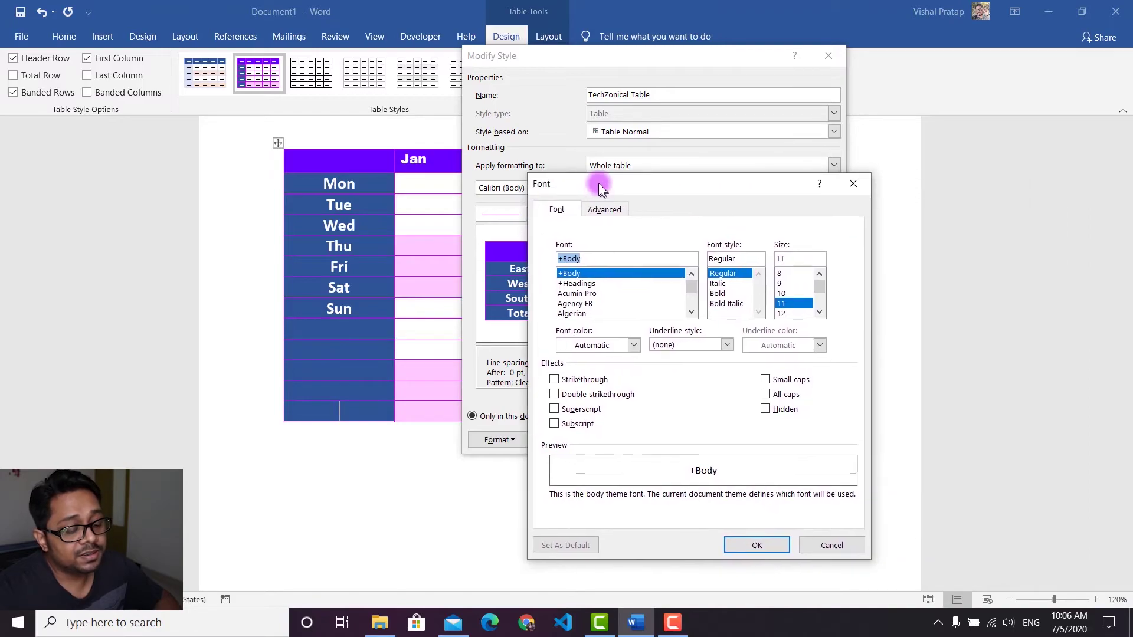
click(809, 544)
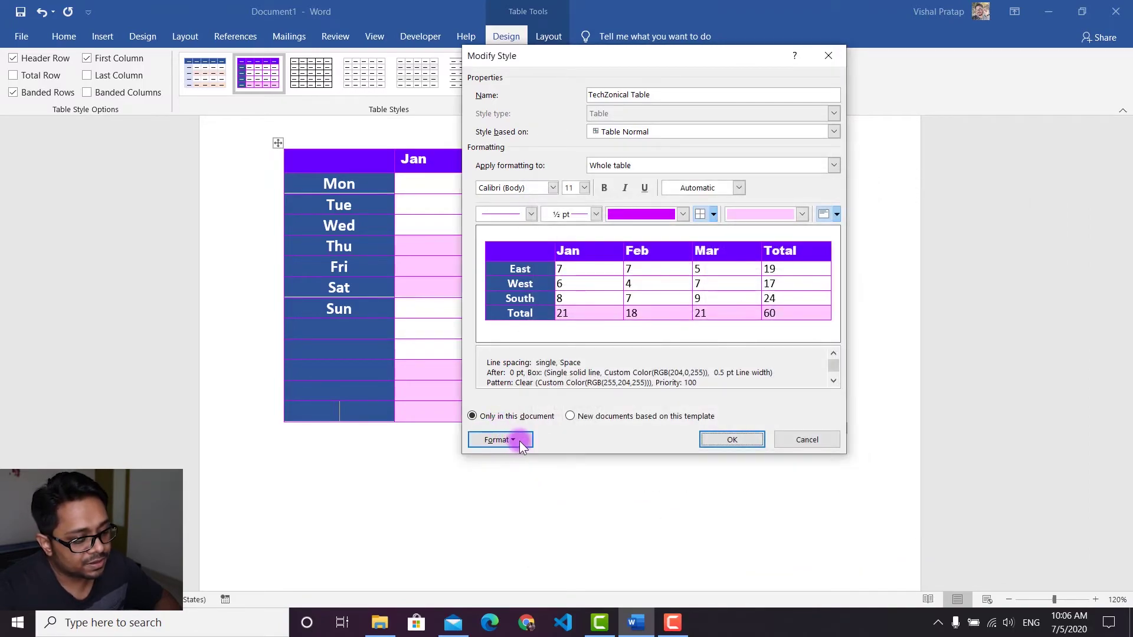
click(832, 166)
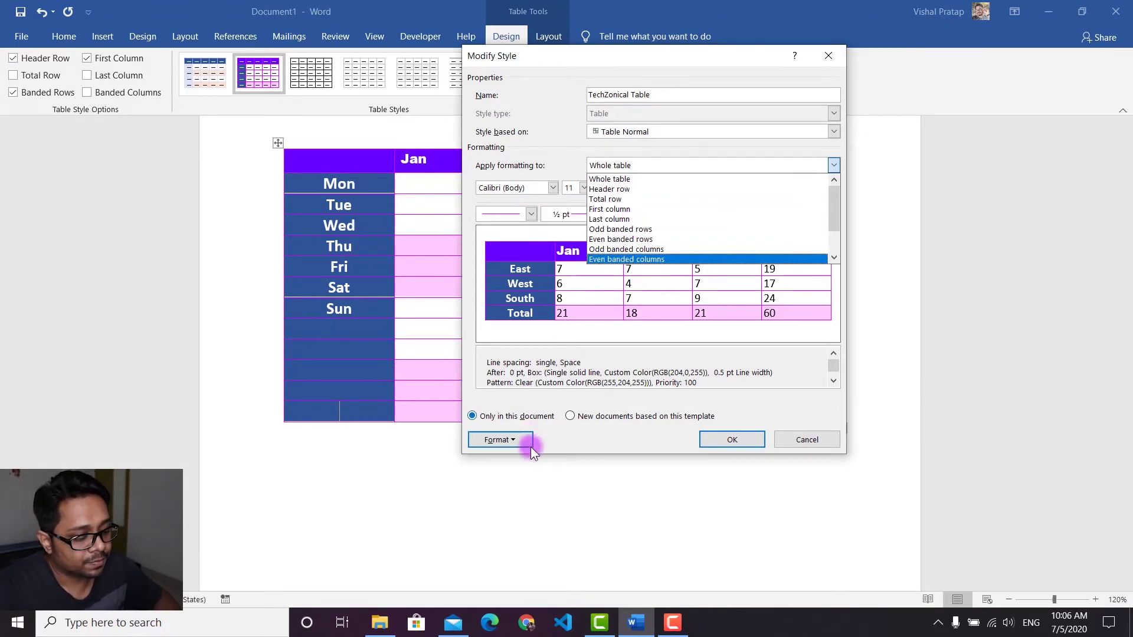
click(635, 356)
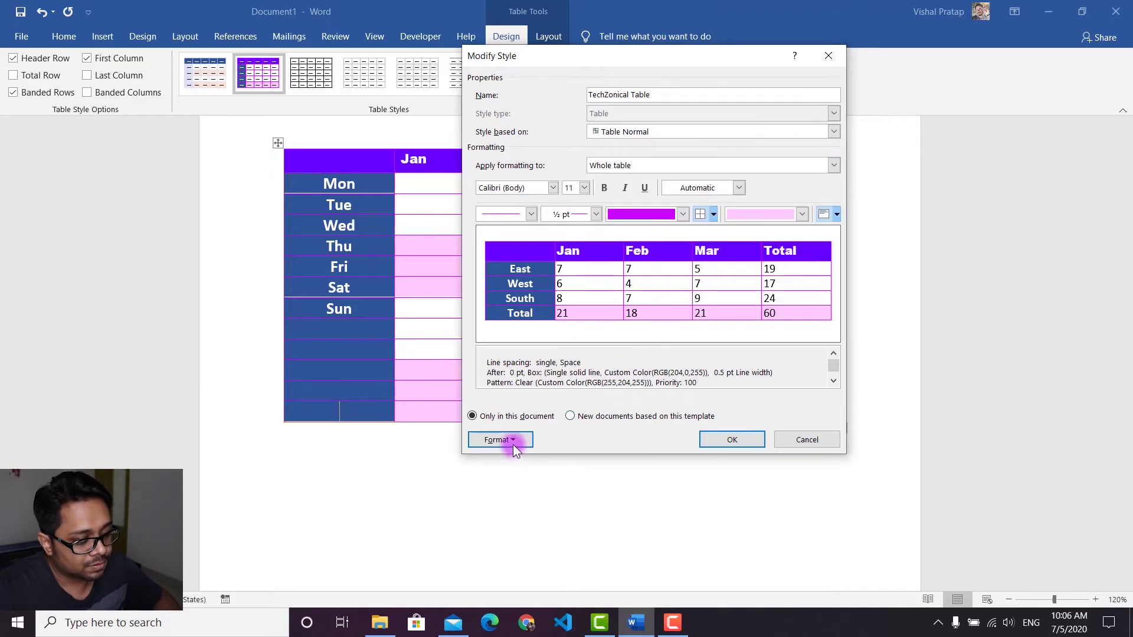
click(511, 443)
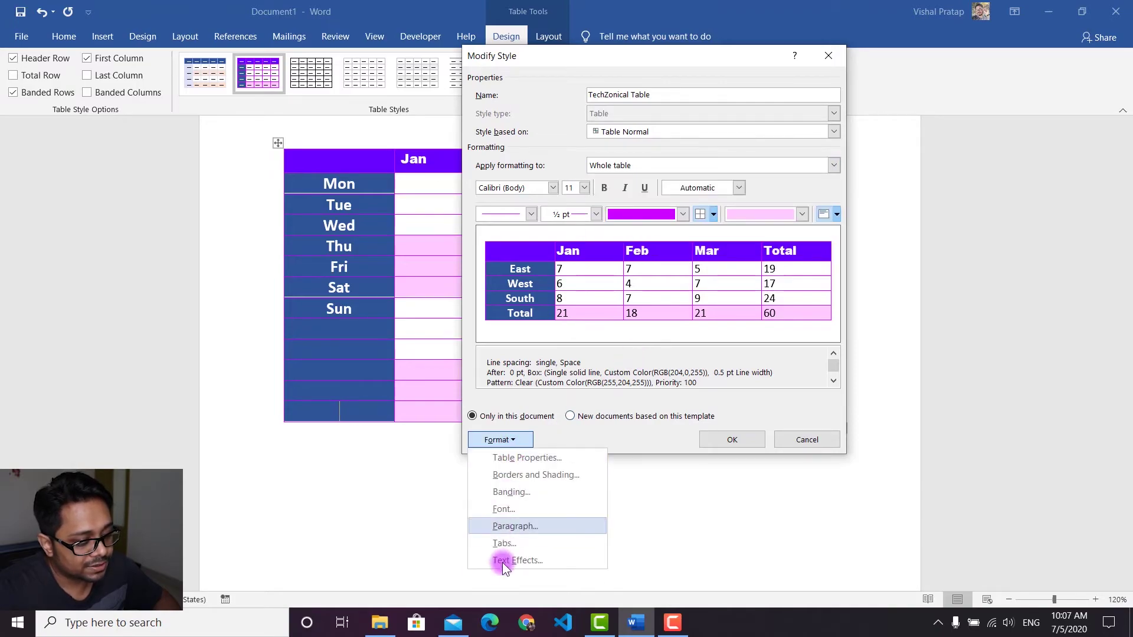
click(513, 509)
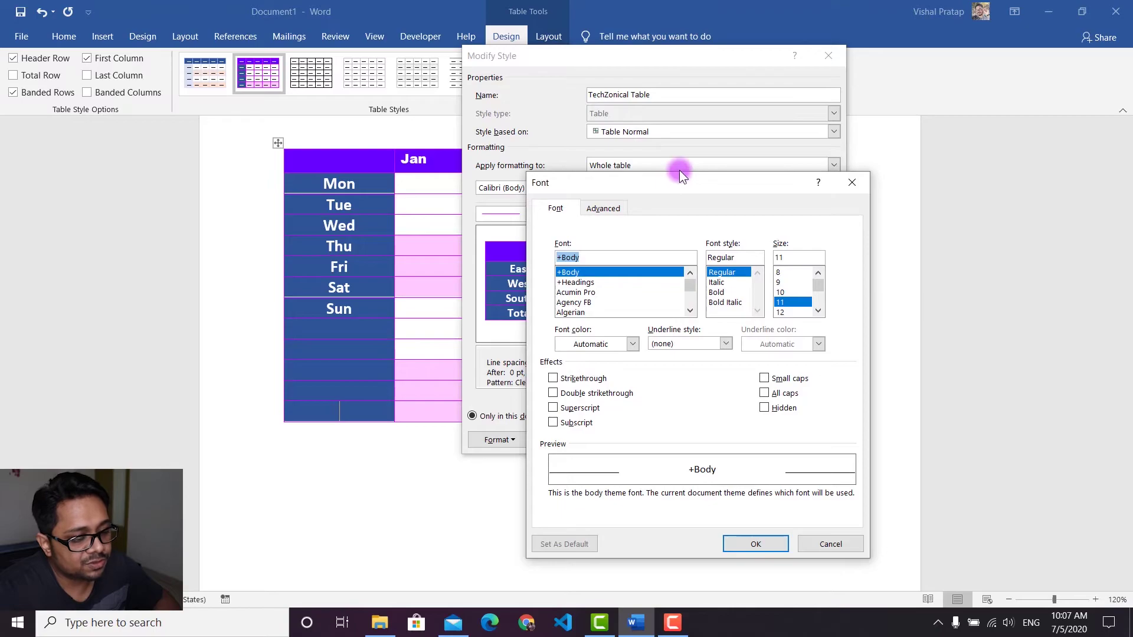
drag(680, 171, 811, 109)
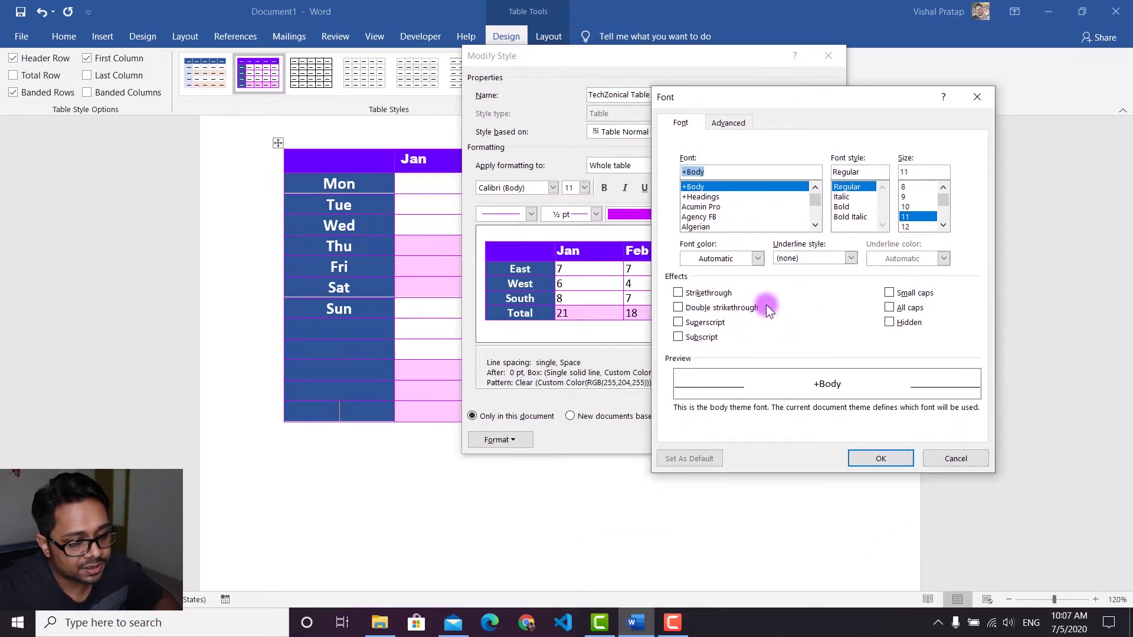
click(681, 291)
click(682, 291)
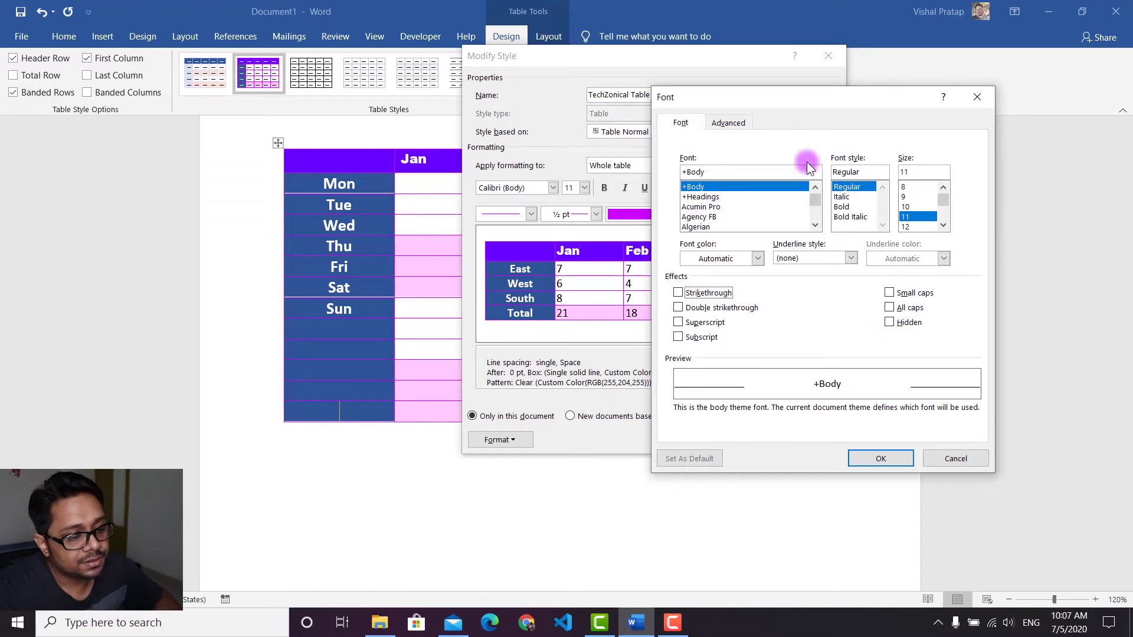
click(727, 122)
click(688, 125)
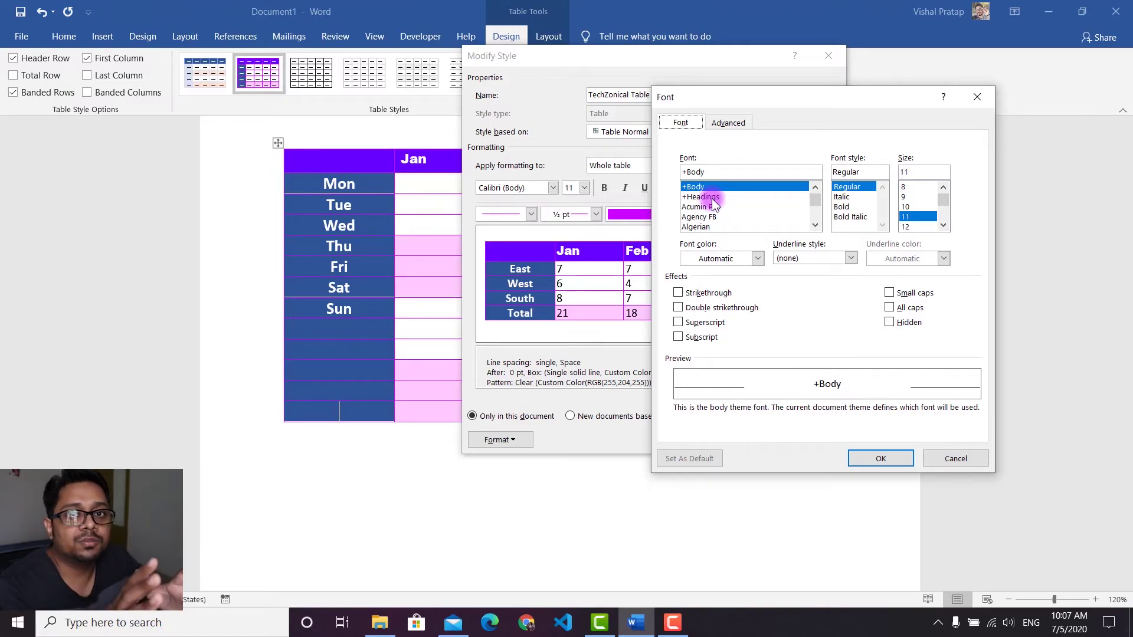
click(880, 458)
click(508, 440)
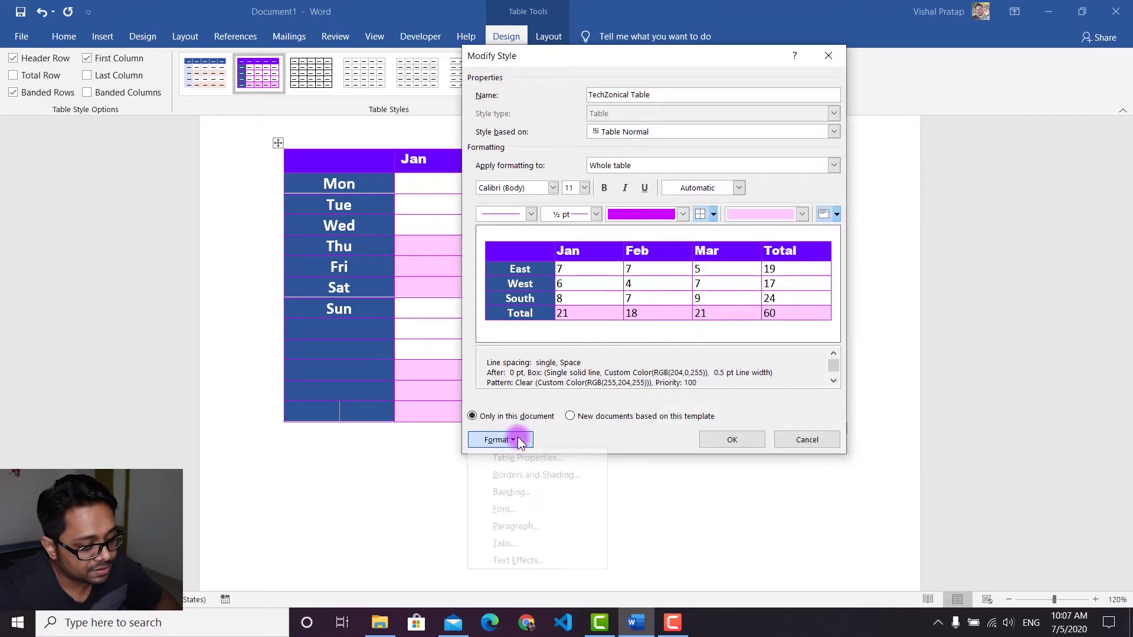
click(520, 527)
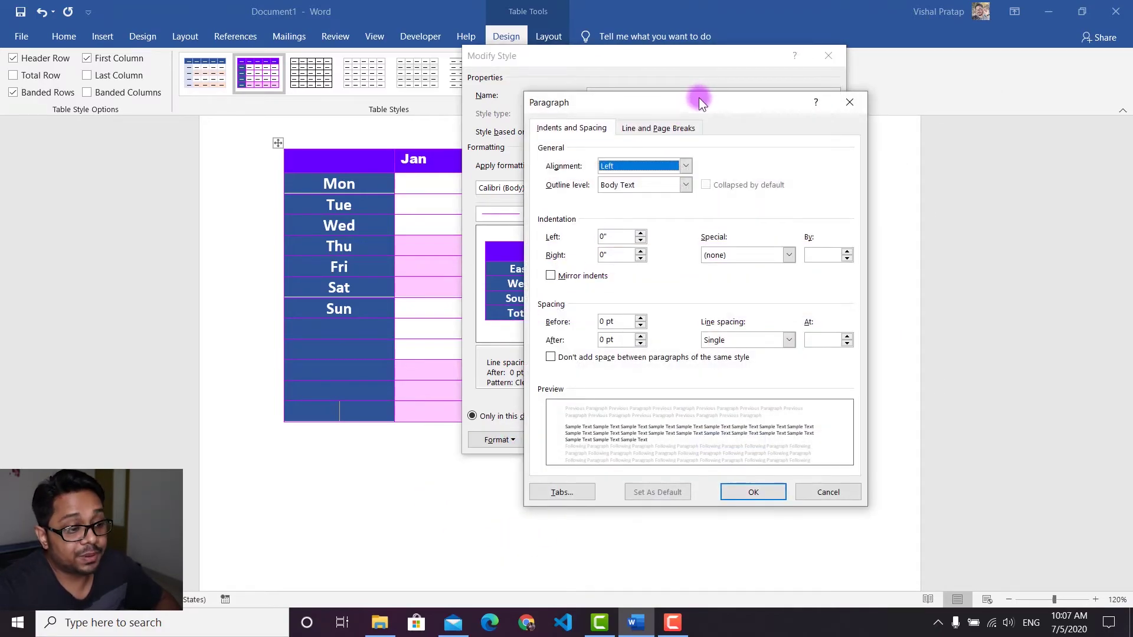
drag(699, 97, 860, 65)
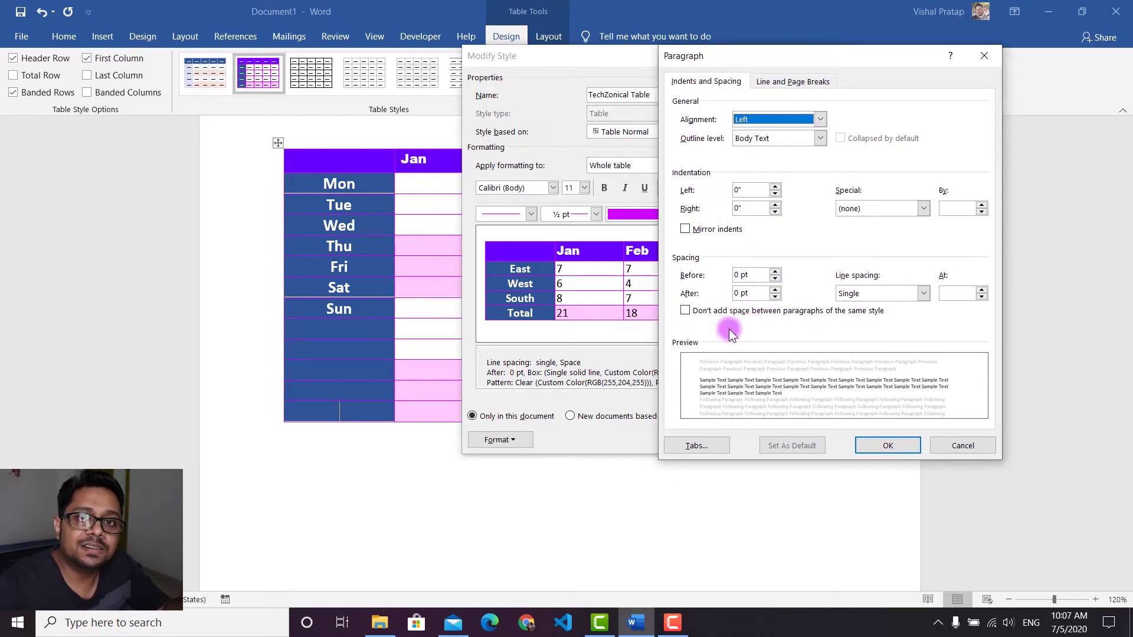
click(885, 447)
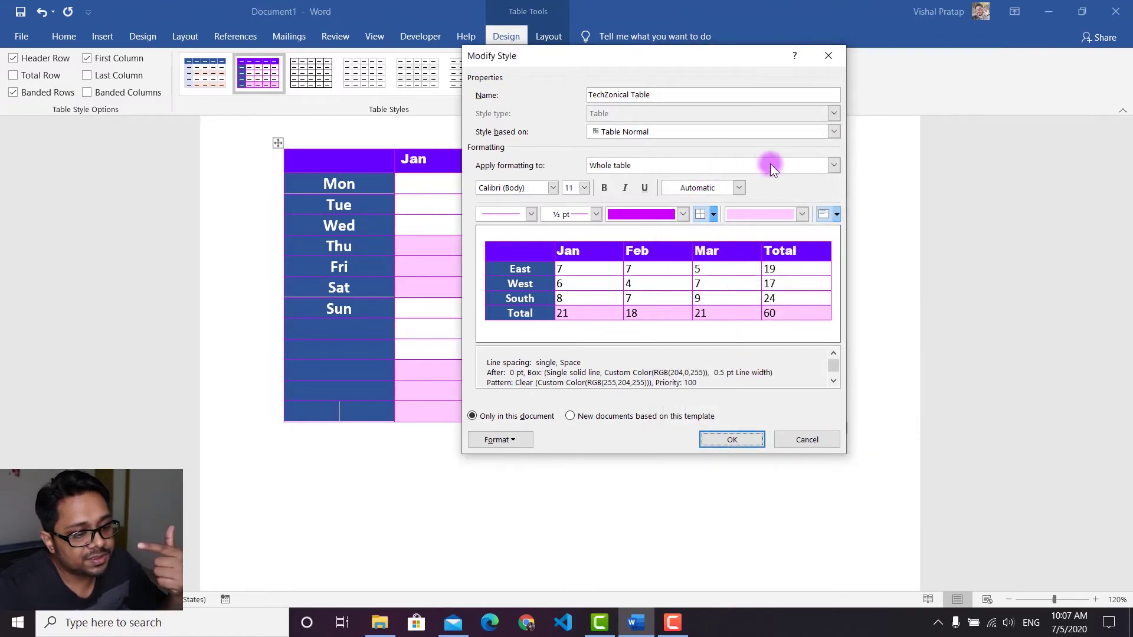
Step: Keep formatting applied to Whole table and open the style's Tabs settings
click(832, 166)
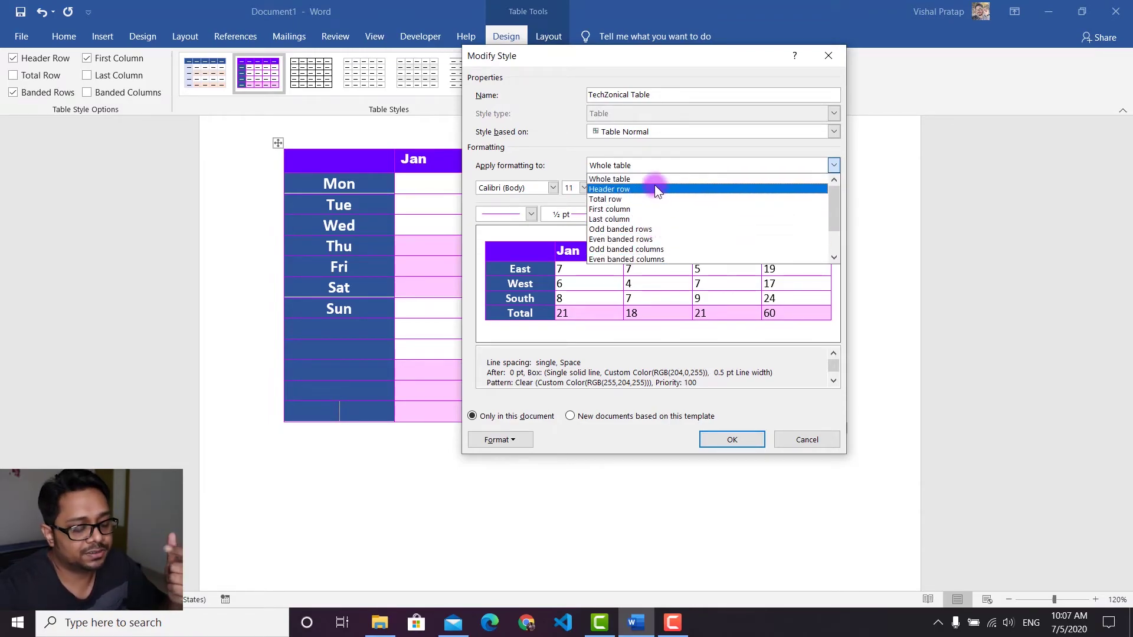
click(531, 440)
click(531, 441)
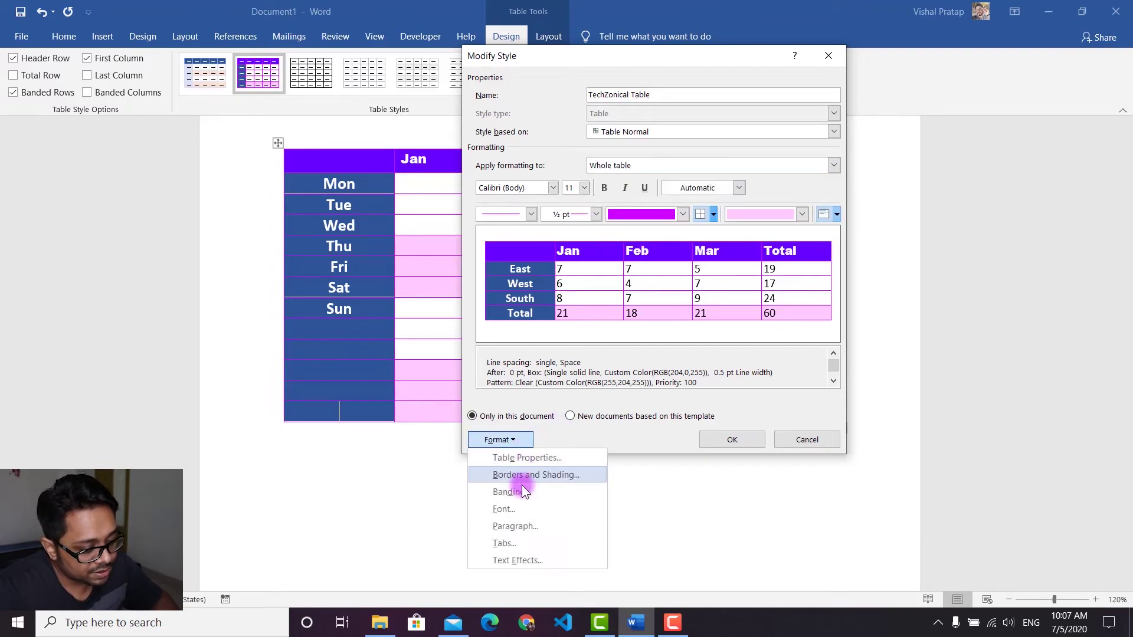
click(529, 543)
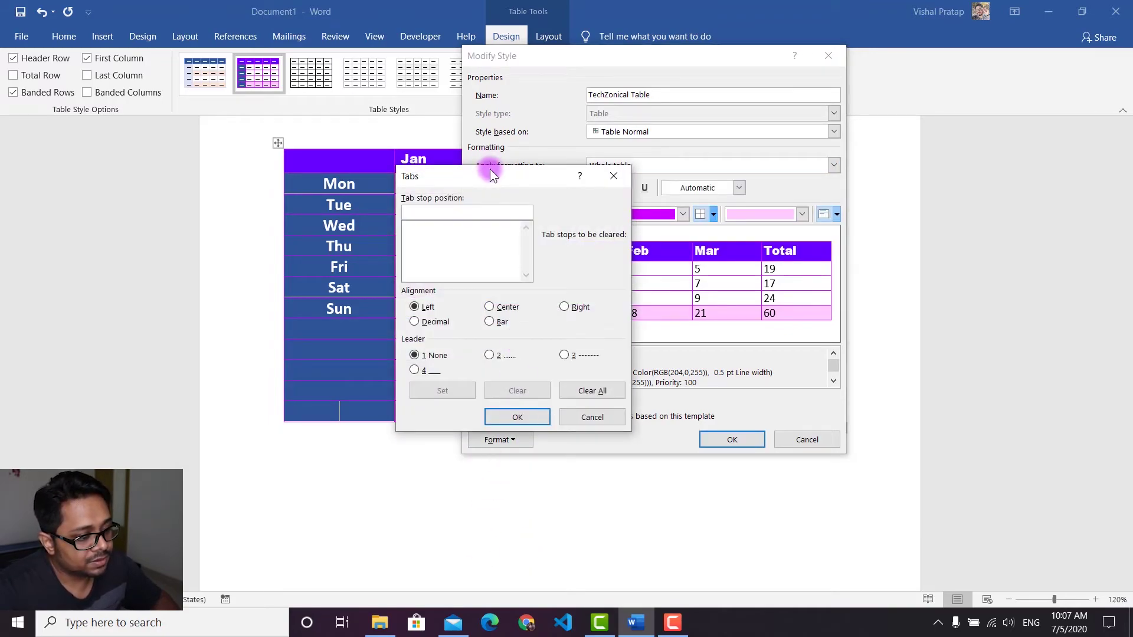
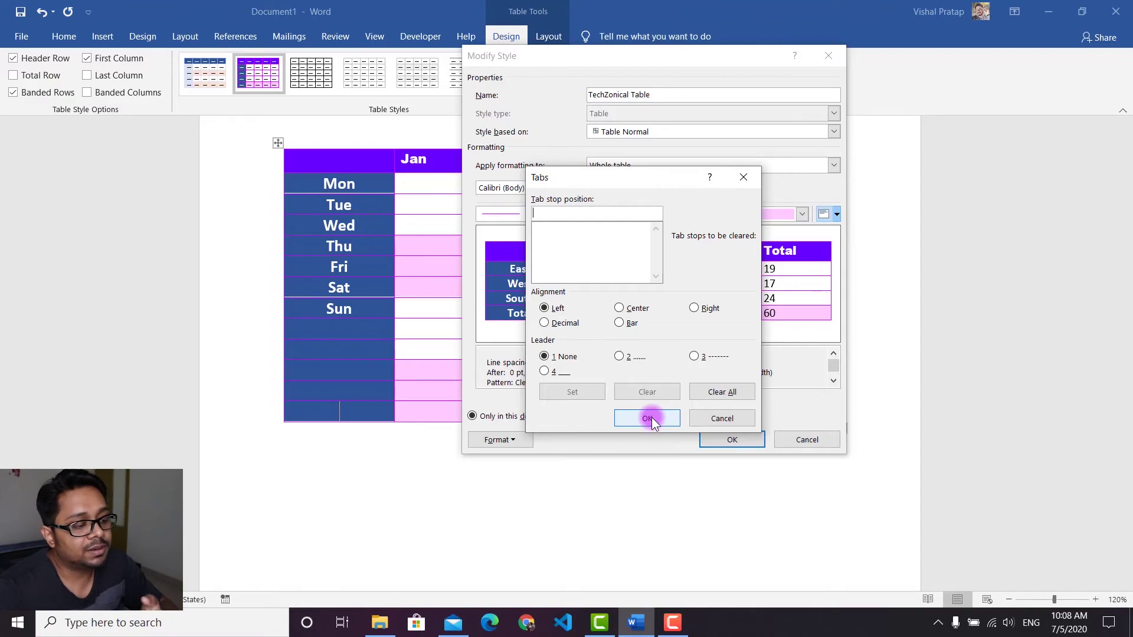
Step: Close the Tabs dialog with no tab stops set, returning to the TechZonical Table Modify Style dialog
click(708, 420)
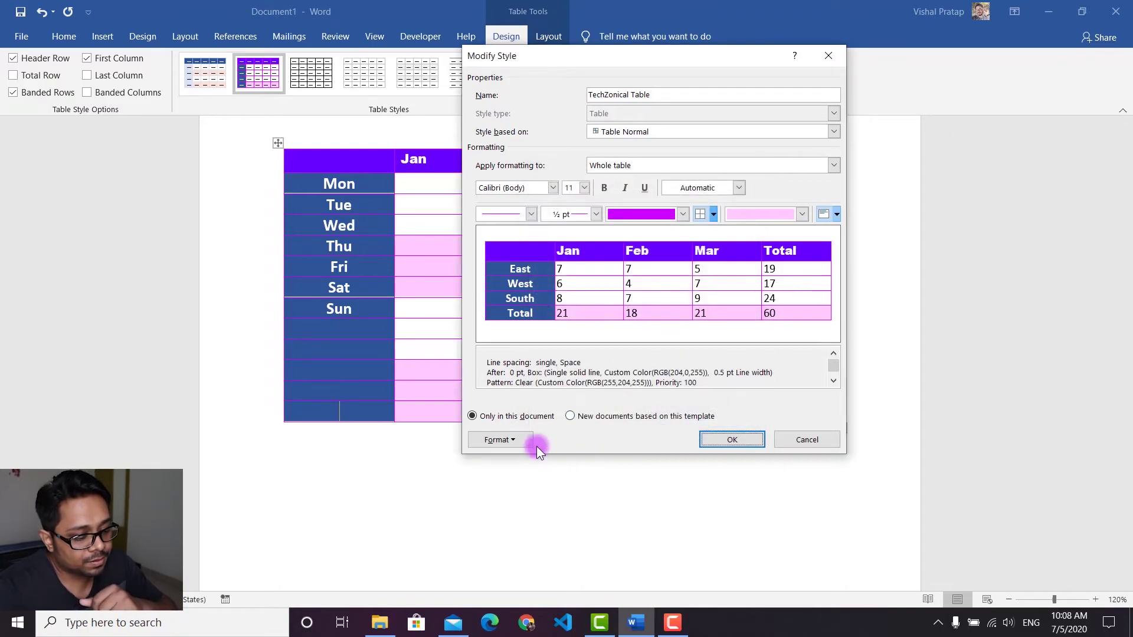
click(534, 446)
click(520, 562)
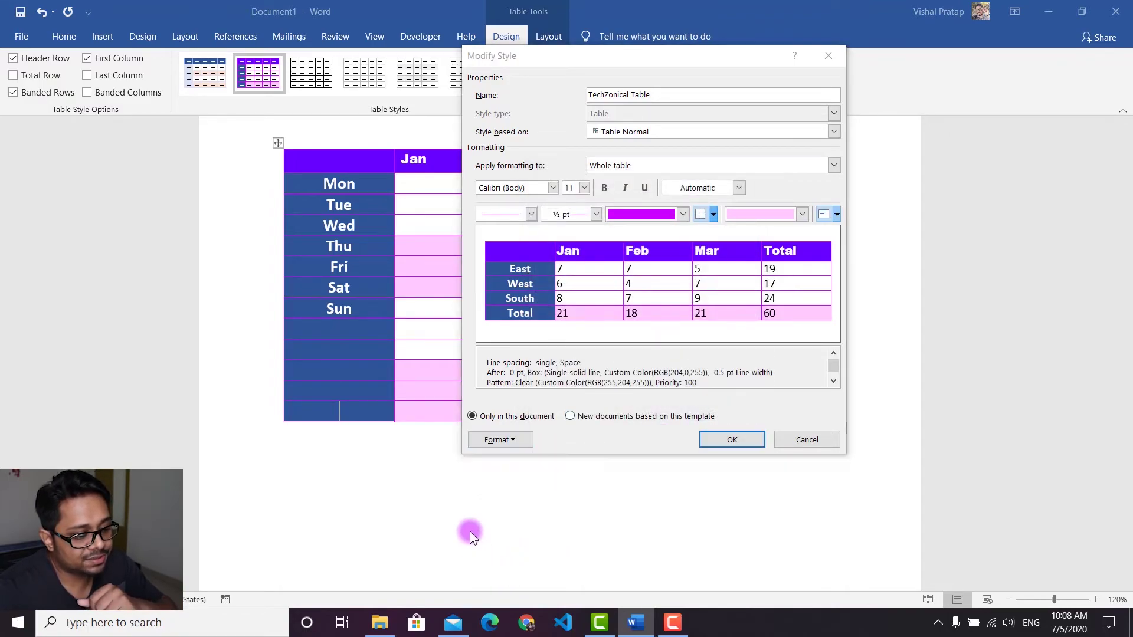
drag(562, 133, 753, 103)
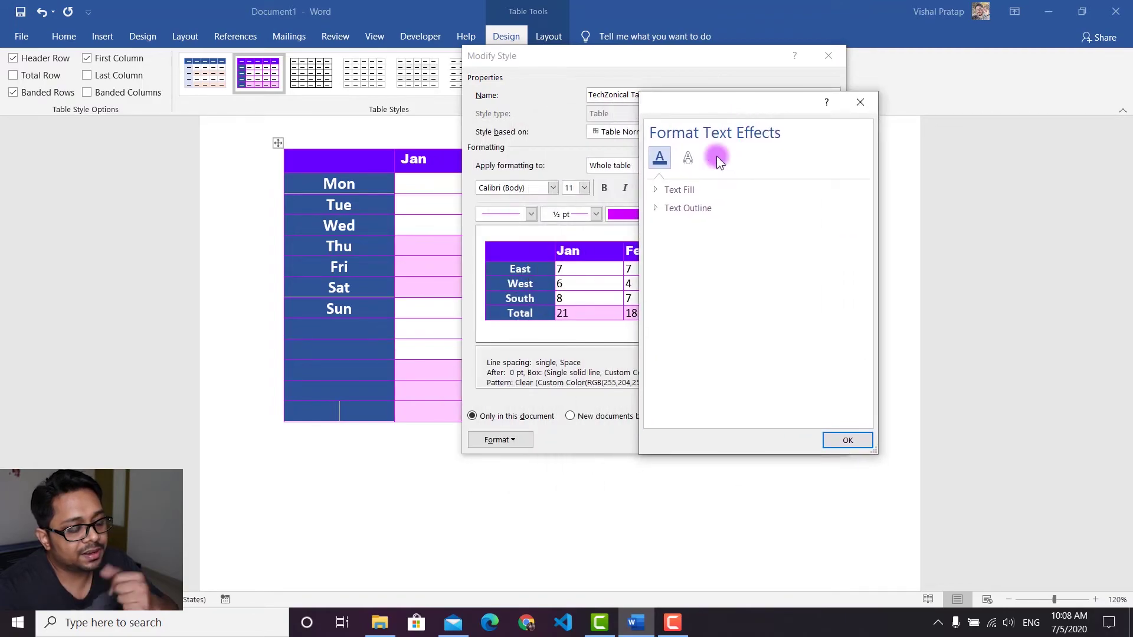
click(656, 192)
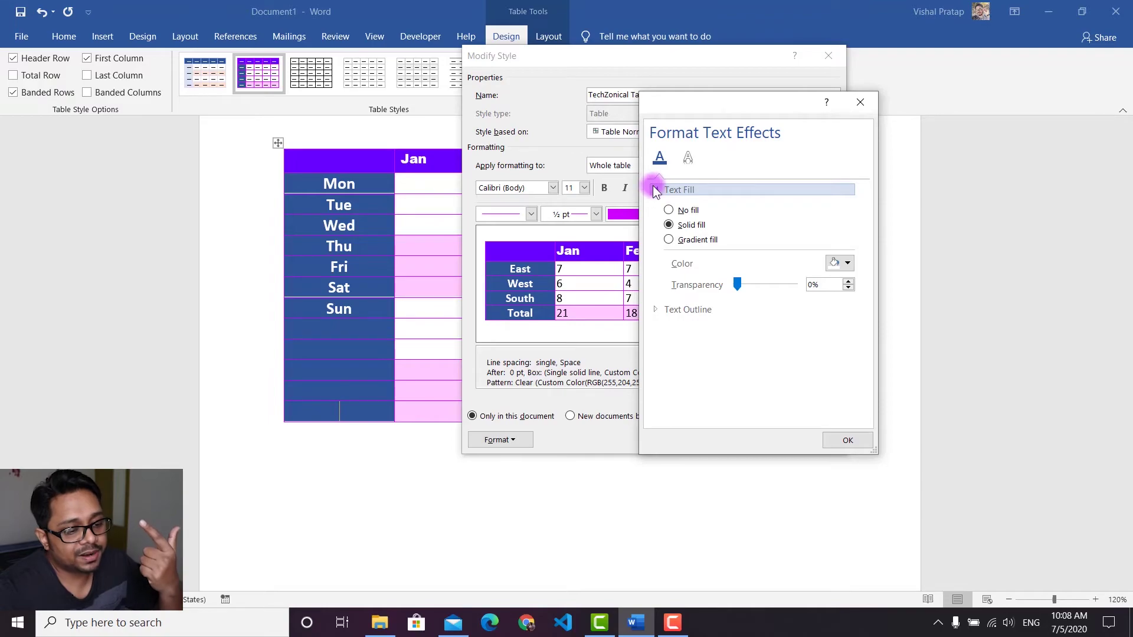
click(658, 309)
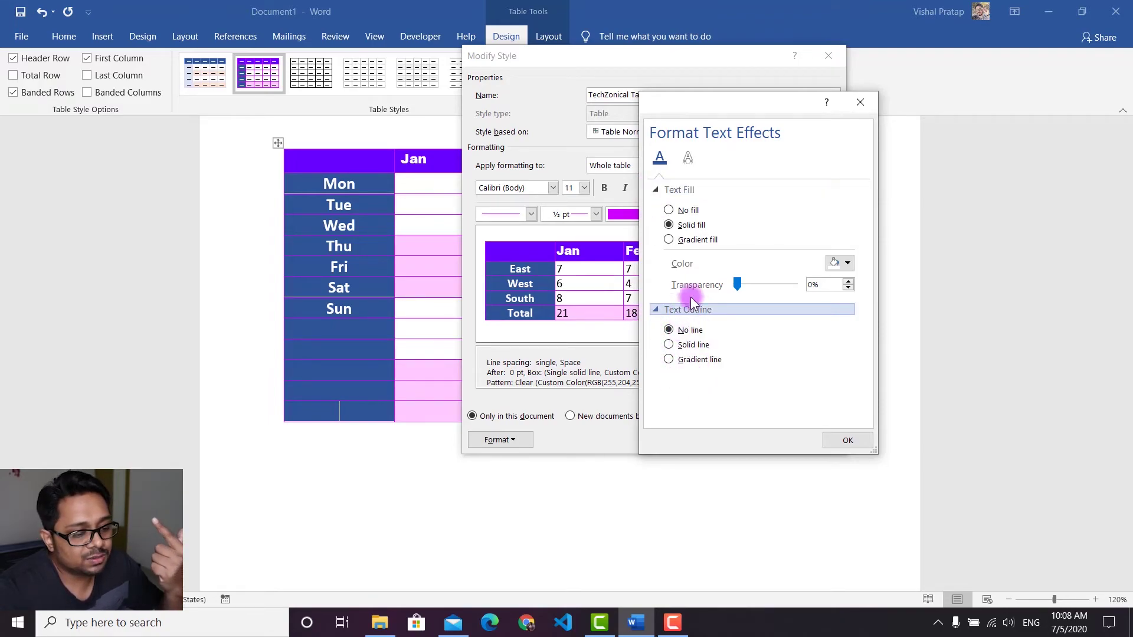
click(688, 157)
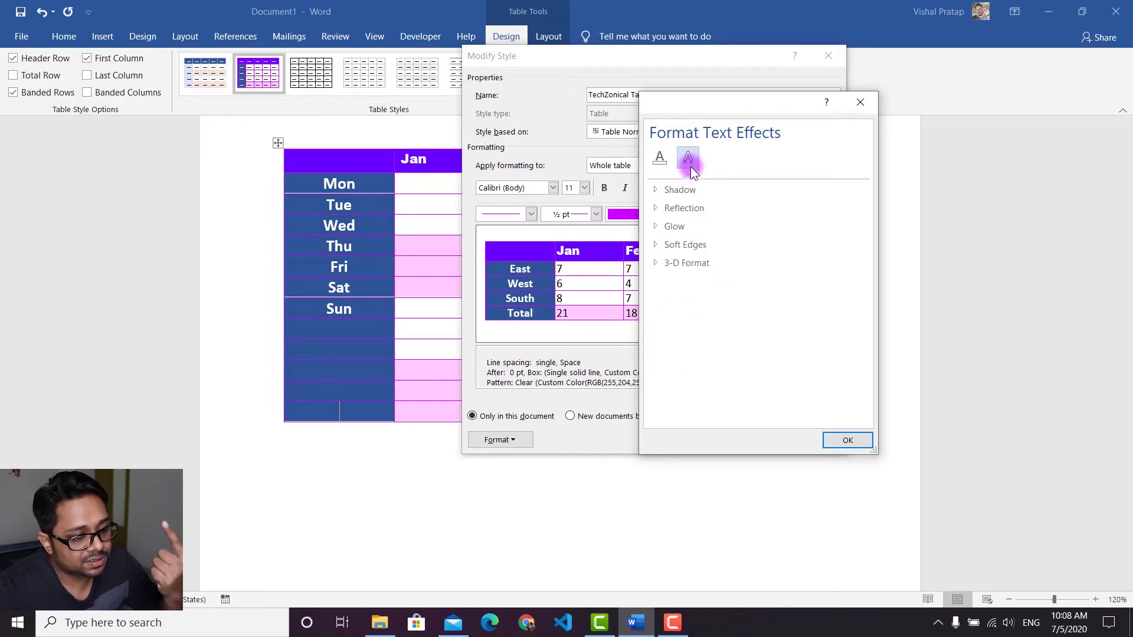
click(662, 190)
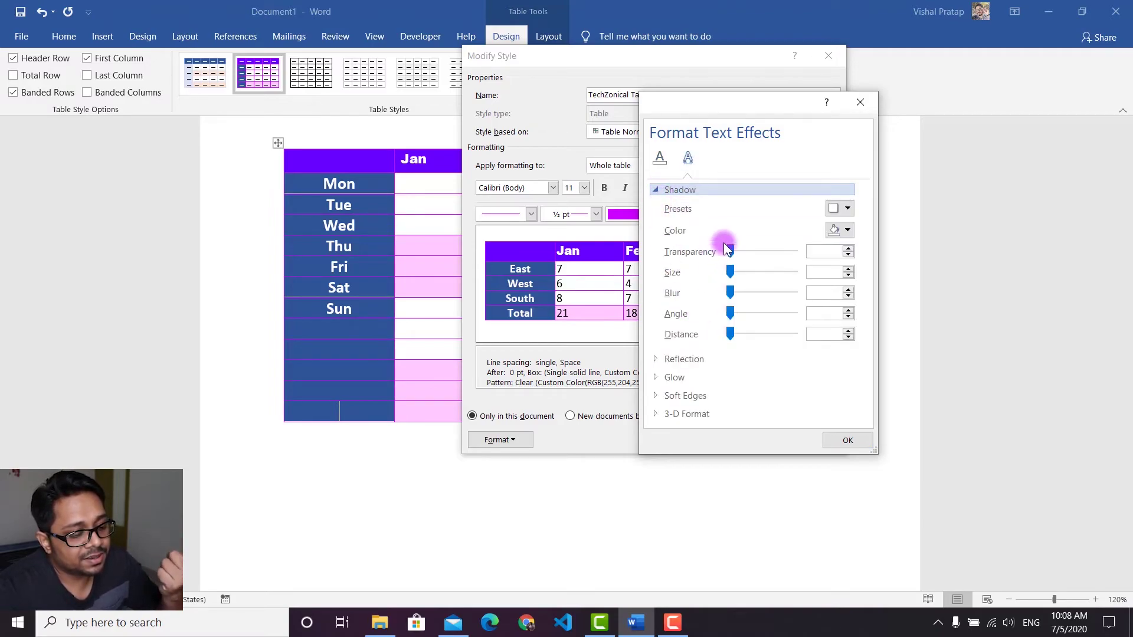
click(848, 440)
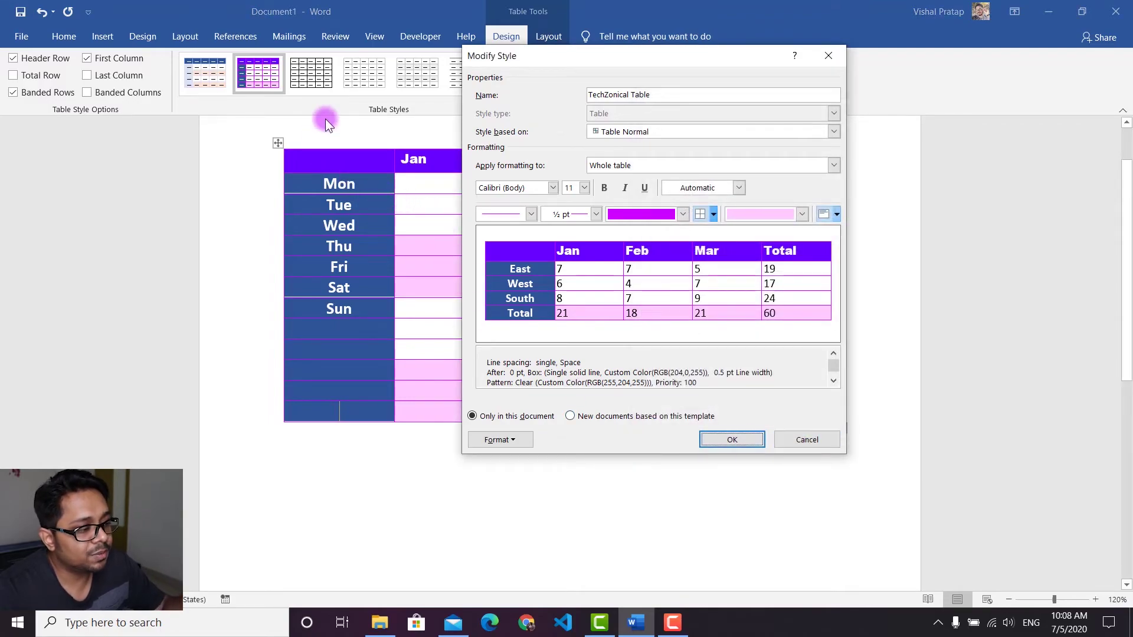
Step: Review the Format options and table-part list, keeping formatting applied to Whole table
click(520, 441)
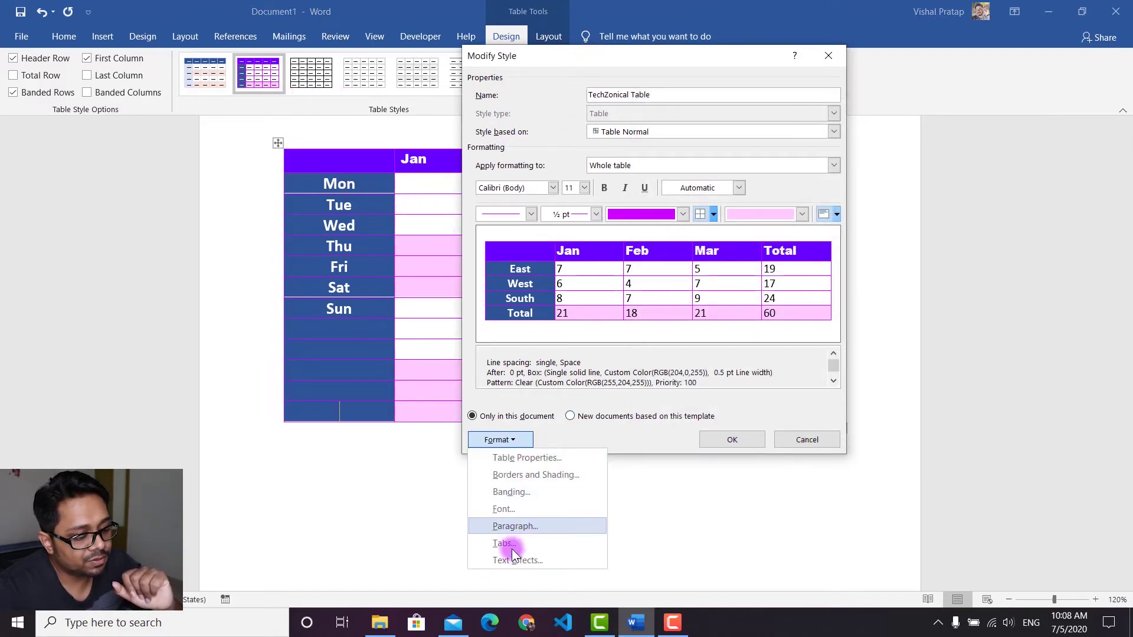
click(637, 438)
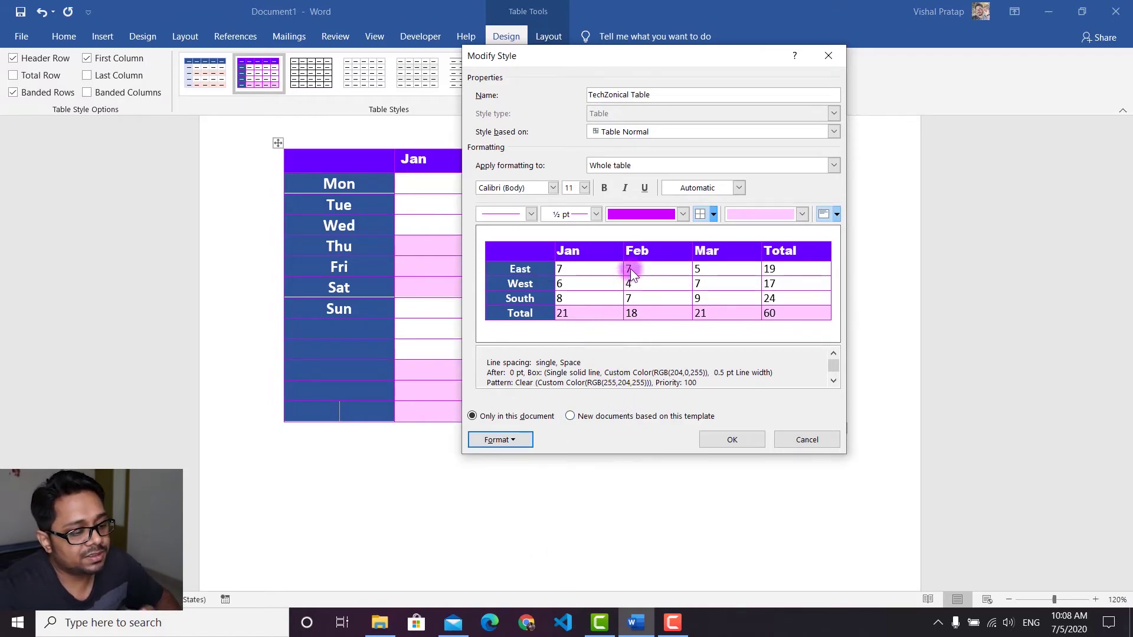
click(681, 166)
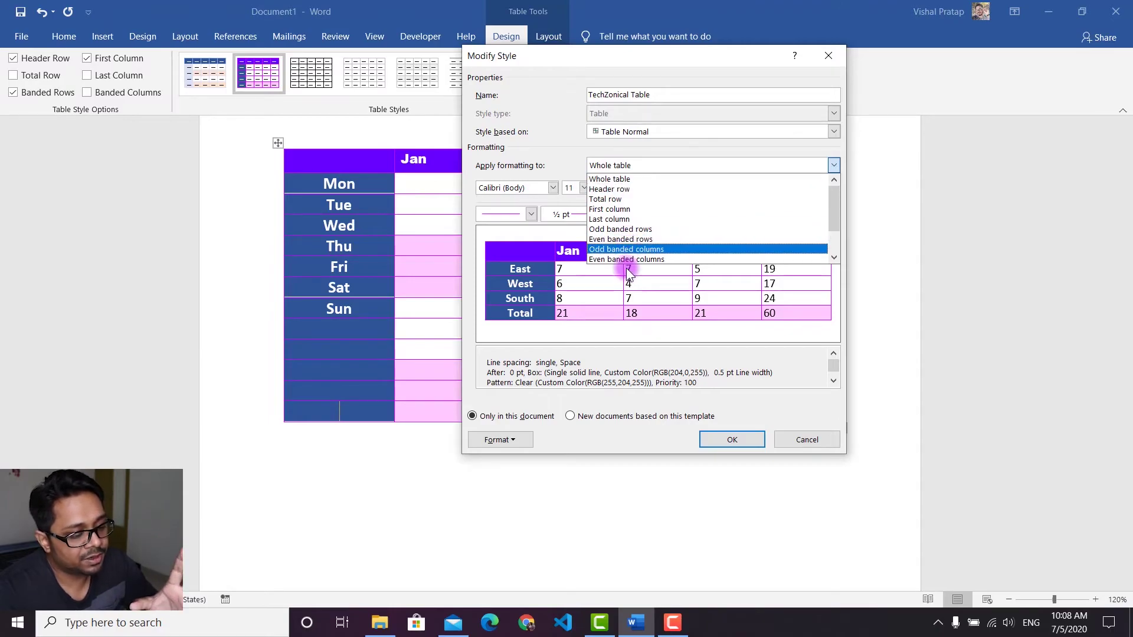
click(632, 360)
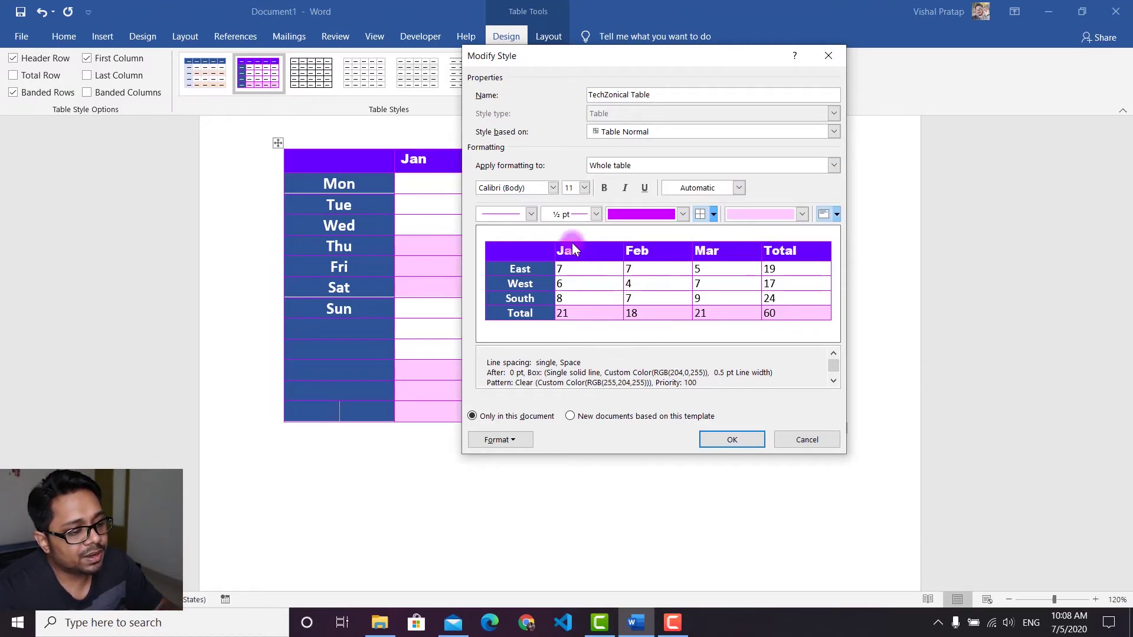
triple_click(682, 94)
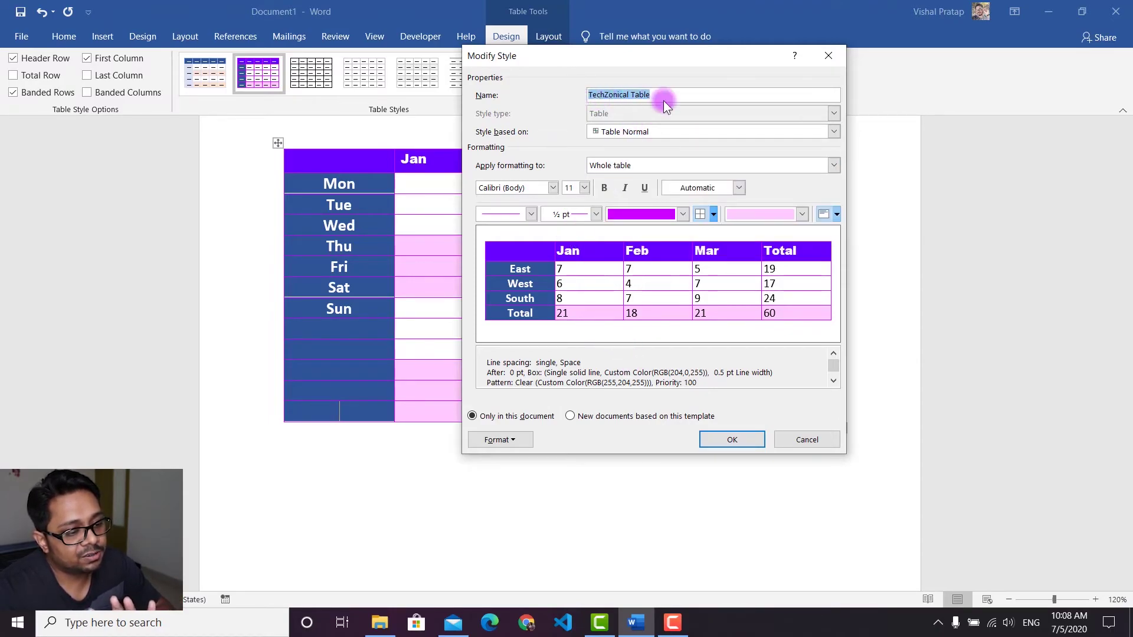
click(680, 97)
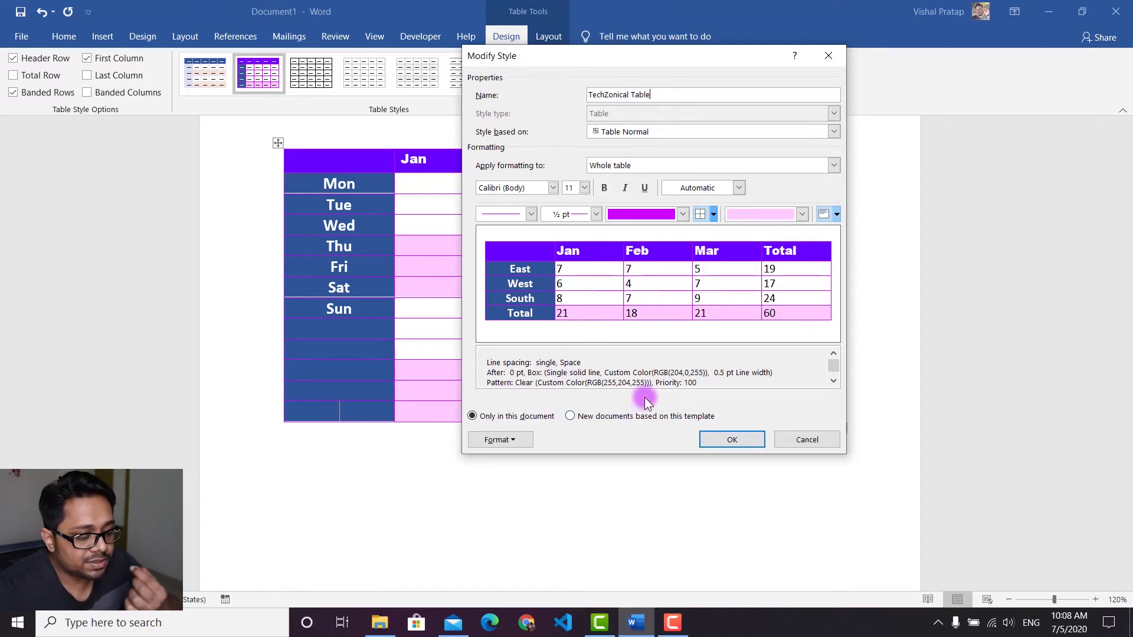
Step: Save the TechZonical Table style for this document only and return to the table
click(580, 416)
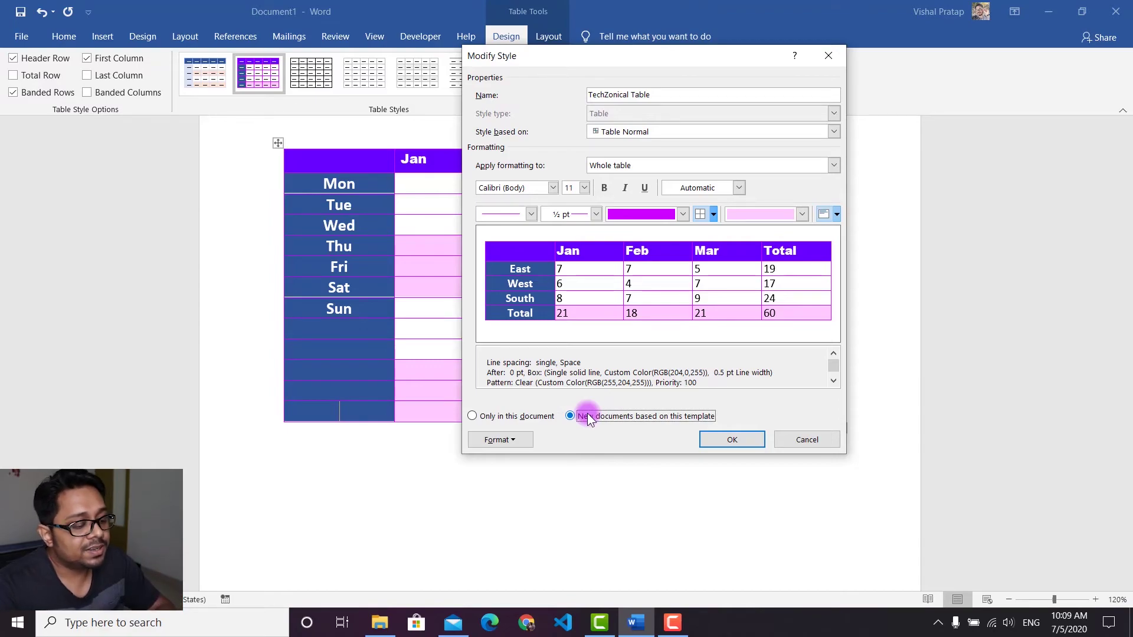
click(494, 418)
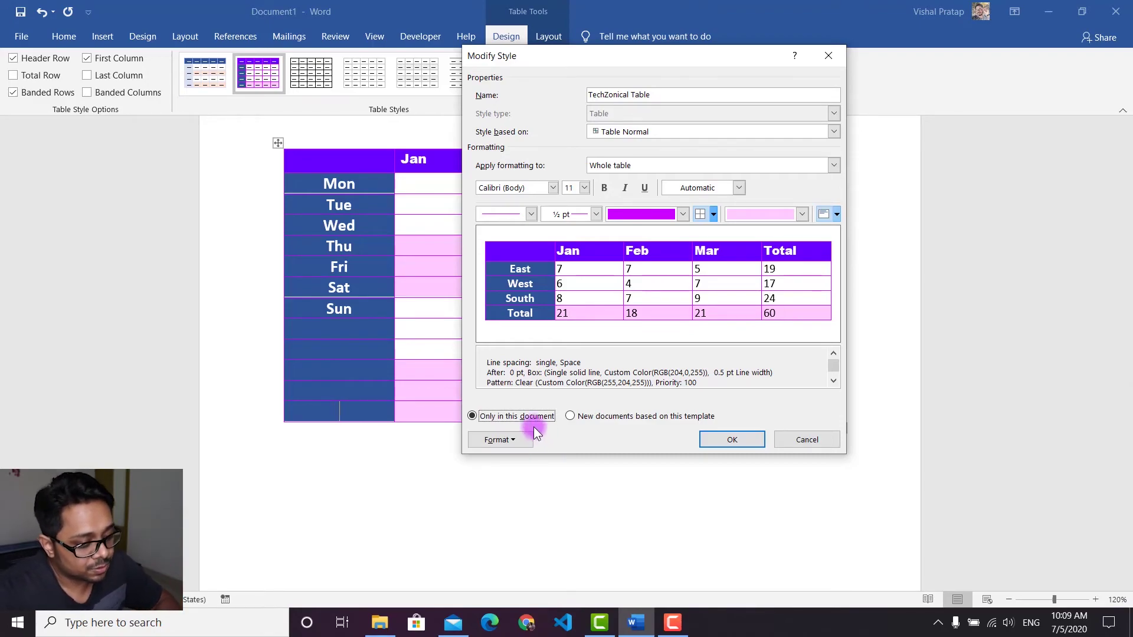
drag(699, 57, 605, 49)
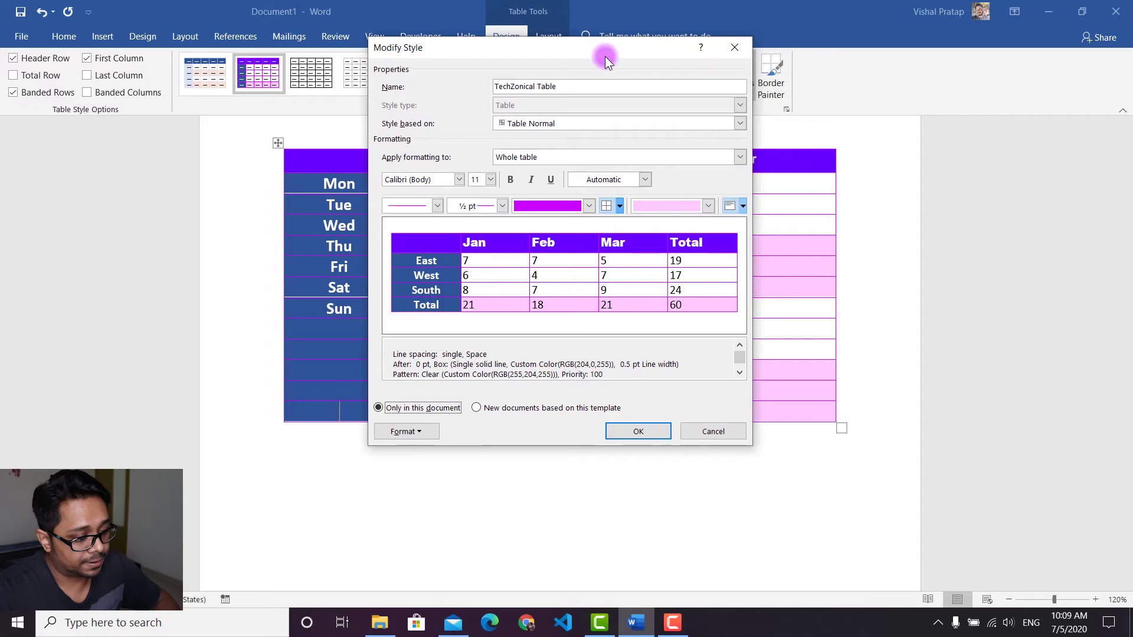
click(638, 432)
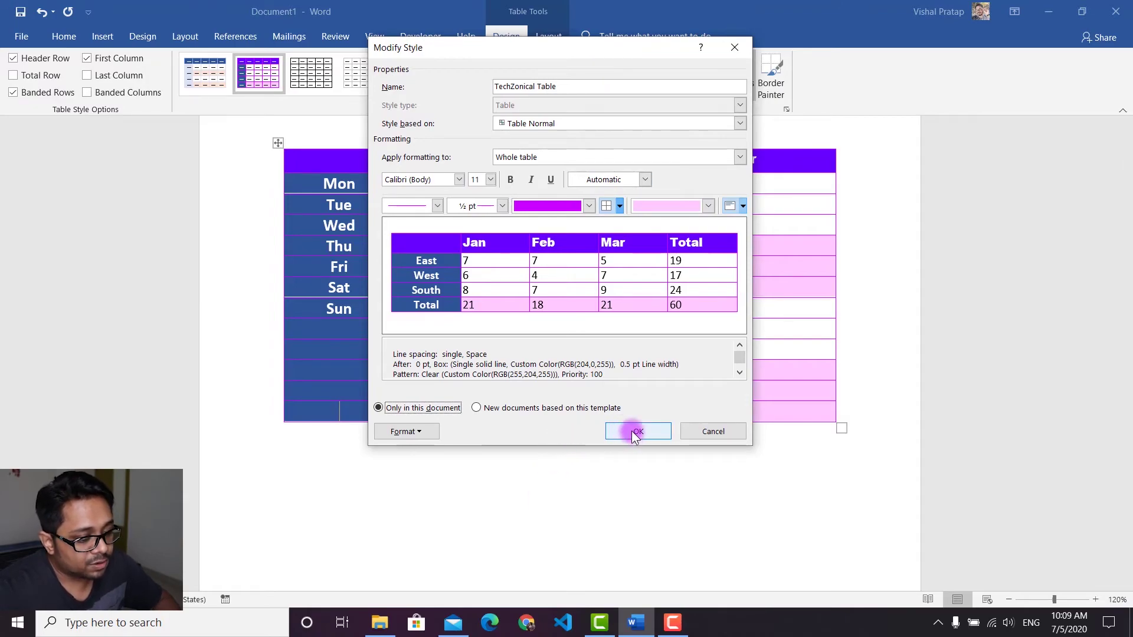
click(371, 330)
scroll(437, 319, up, 2)
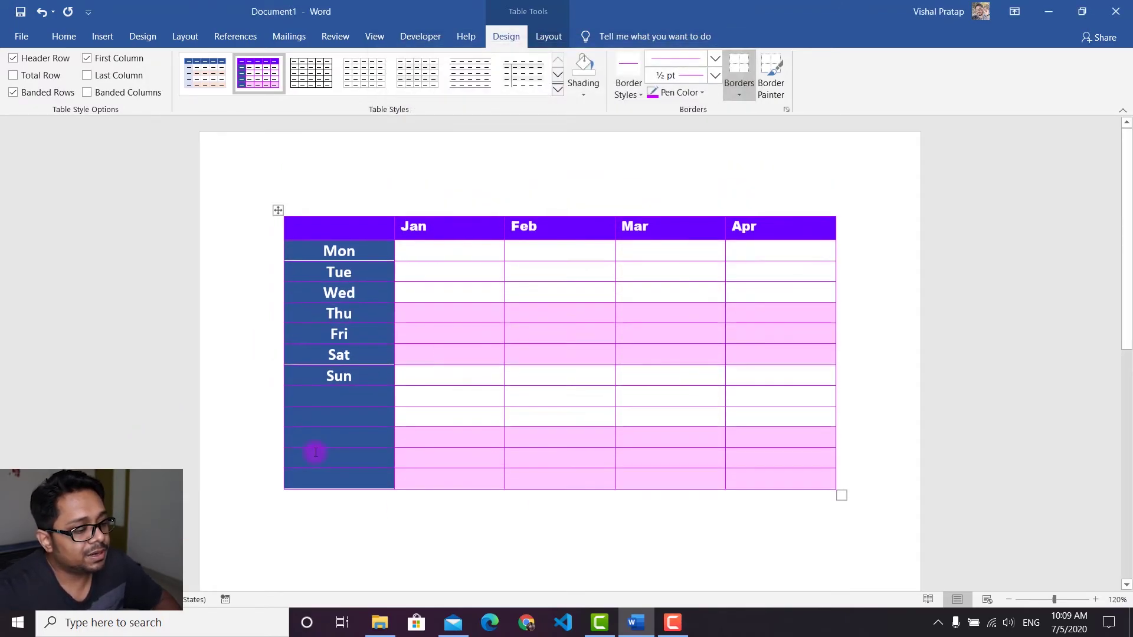
Step: Check that TechZonical appears in the style gallery, then launch a new maximized Word window
click(558, 89)
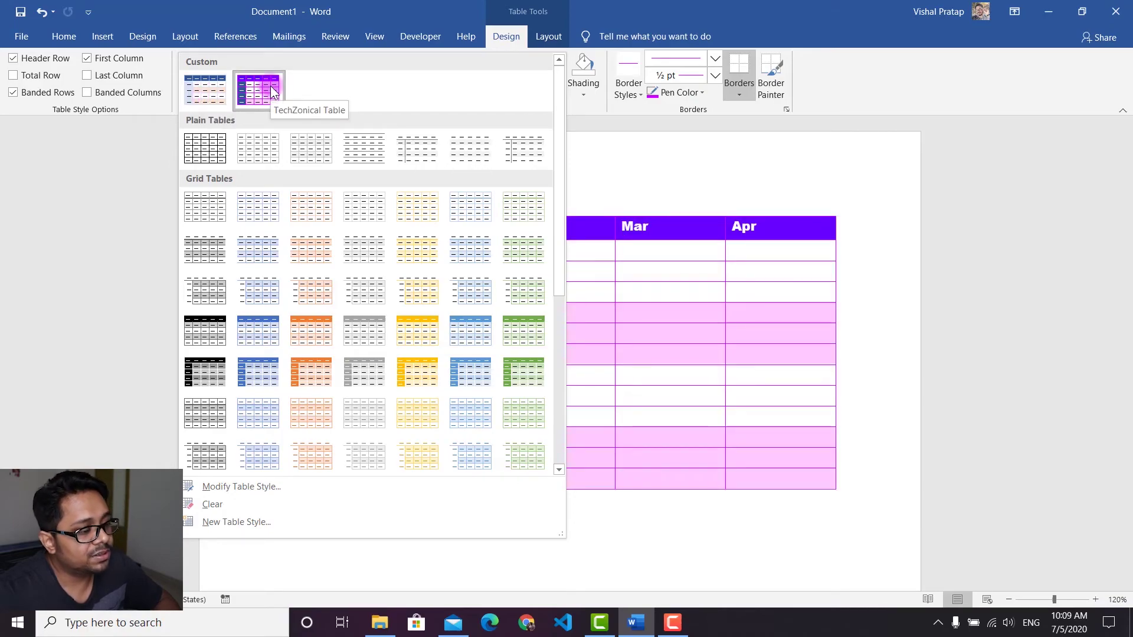
click(535, 11)
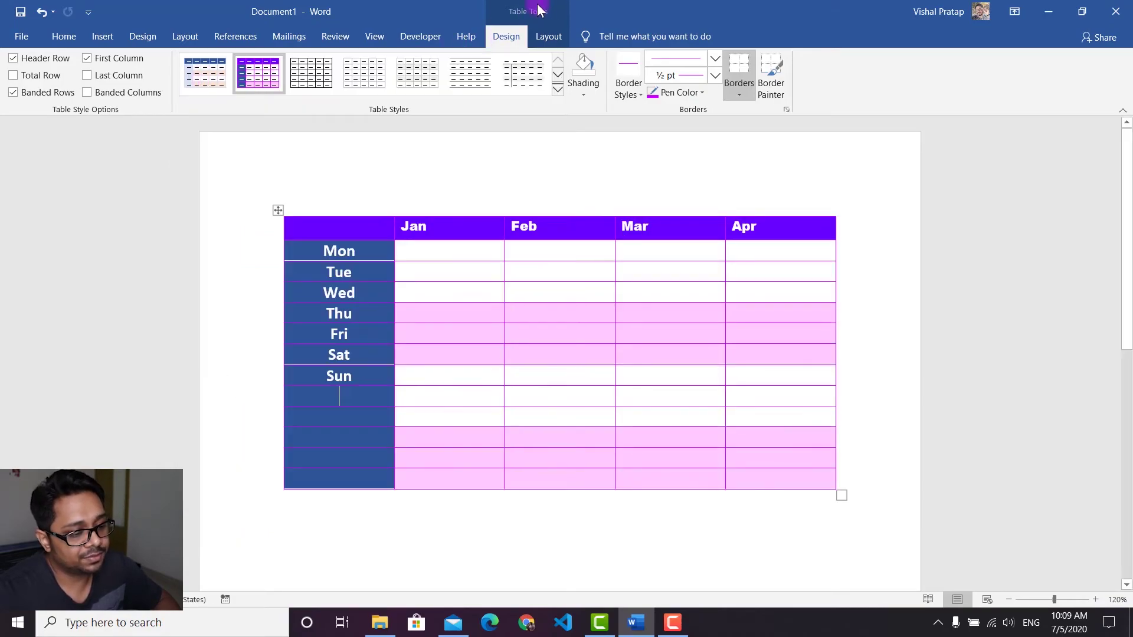
click(1043, 7)
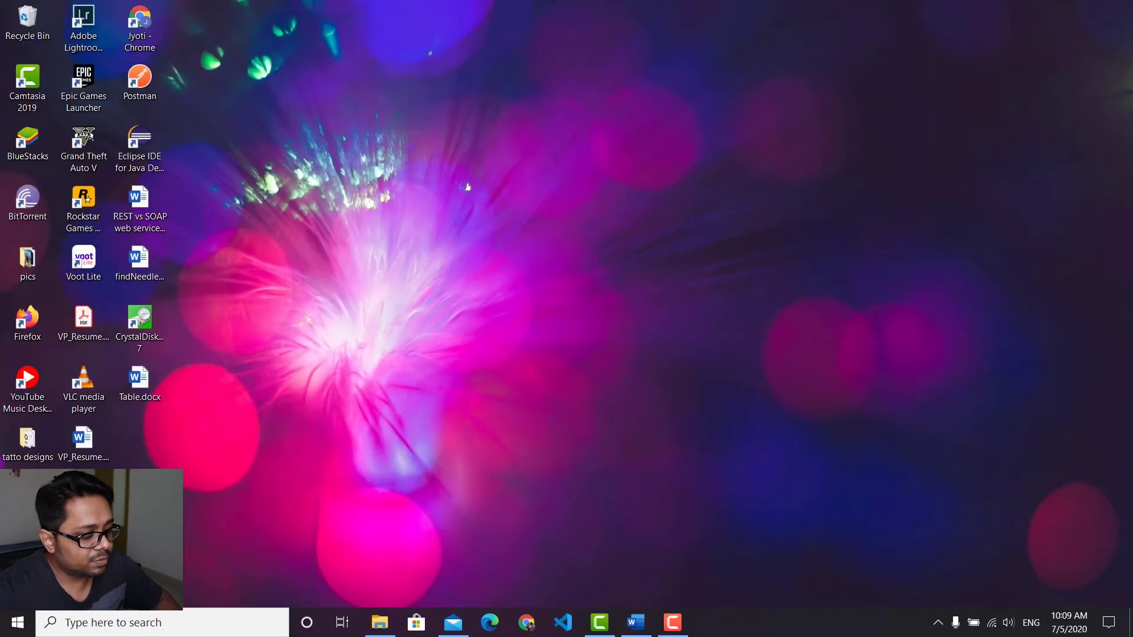
click(16, 623)
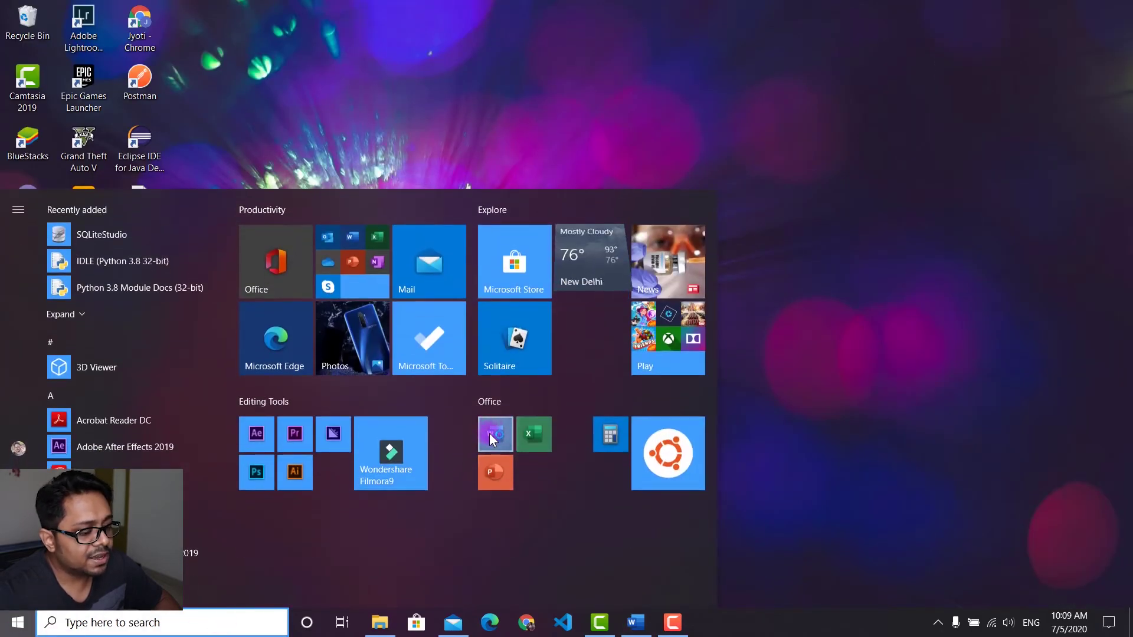
click(491, 436)
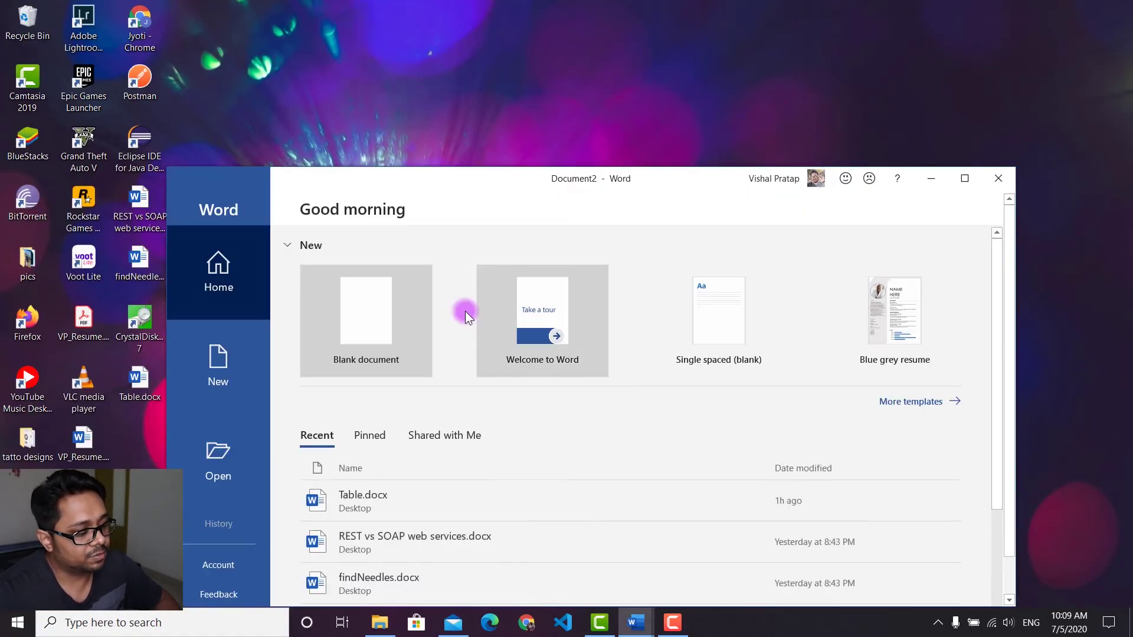
double_click(522, 175)
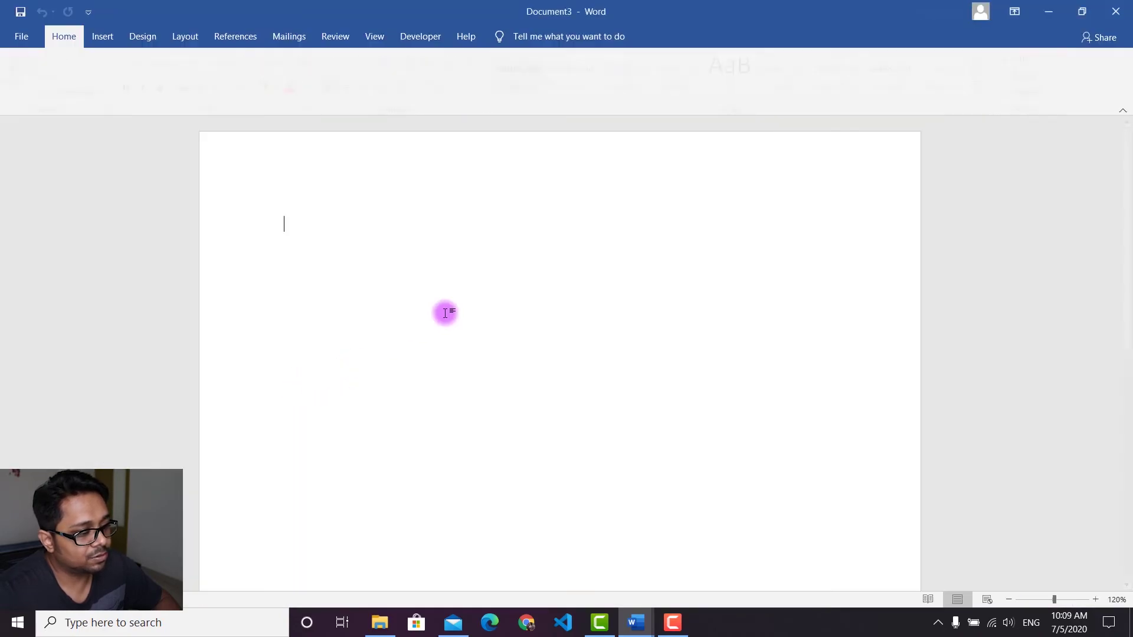
Step: Insert a 7-column by 3-row table and browse the table styles without applying one
click(106, 34)
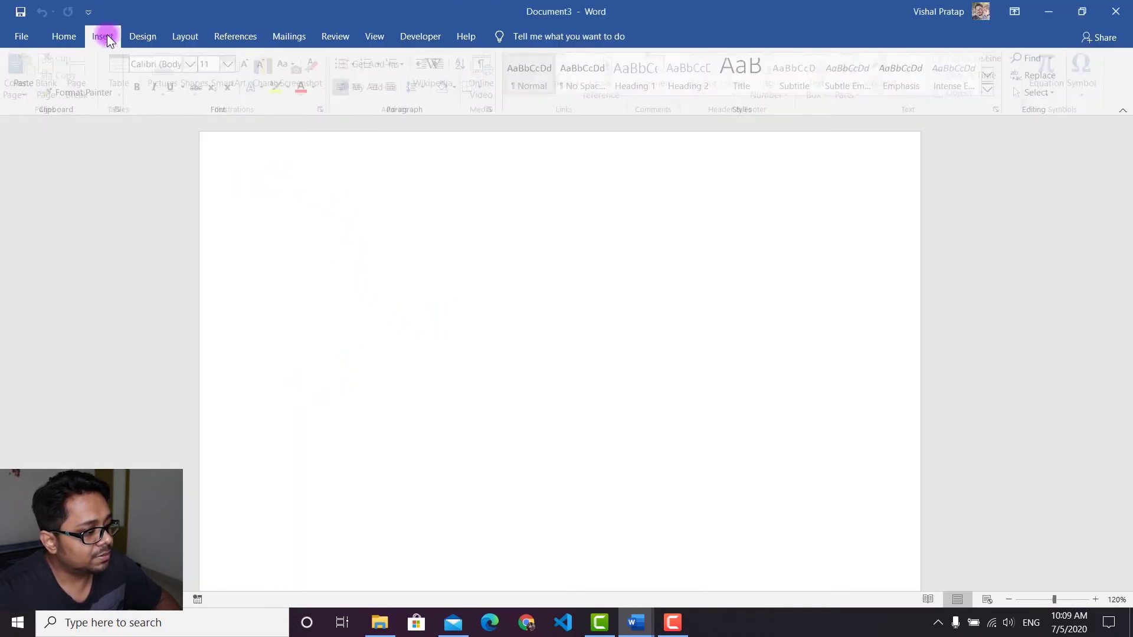
click(124, 74)
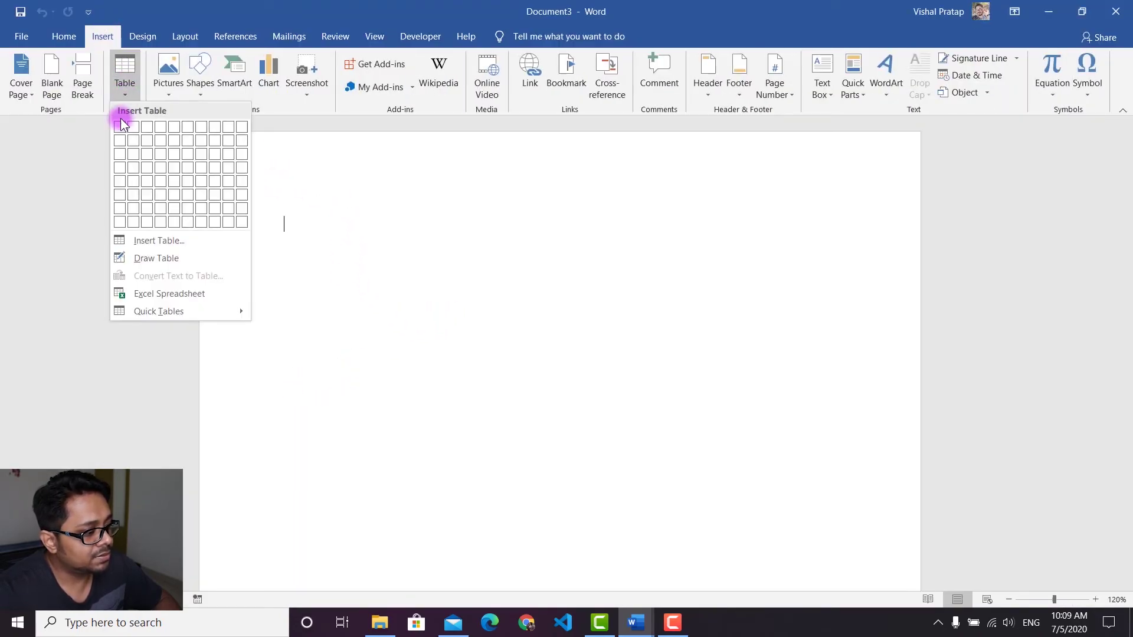
click(201, 154)
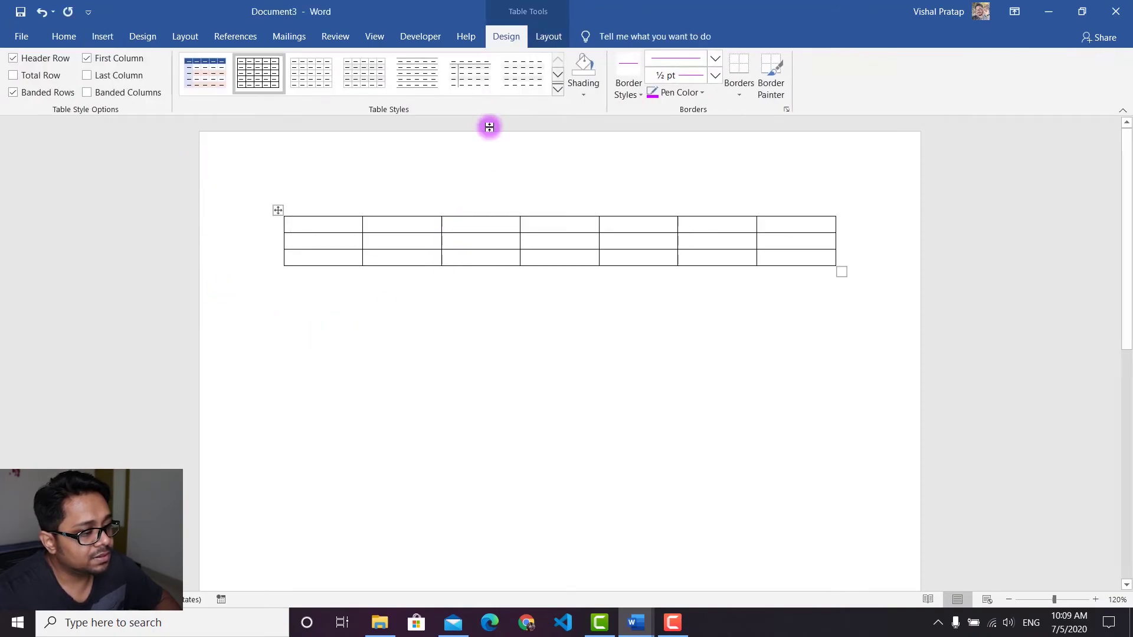
click(558, 88)
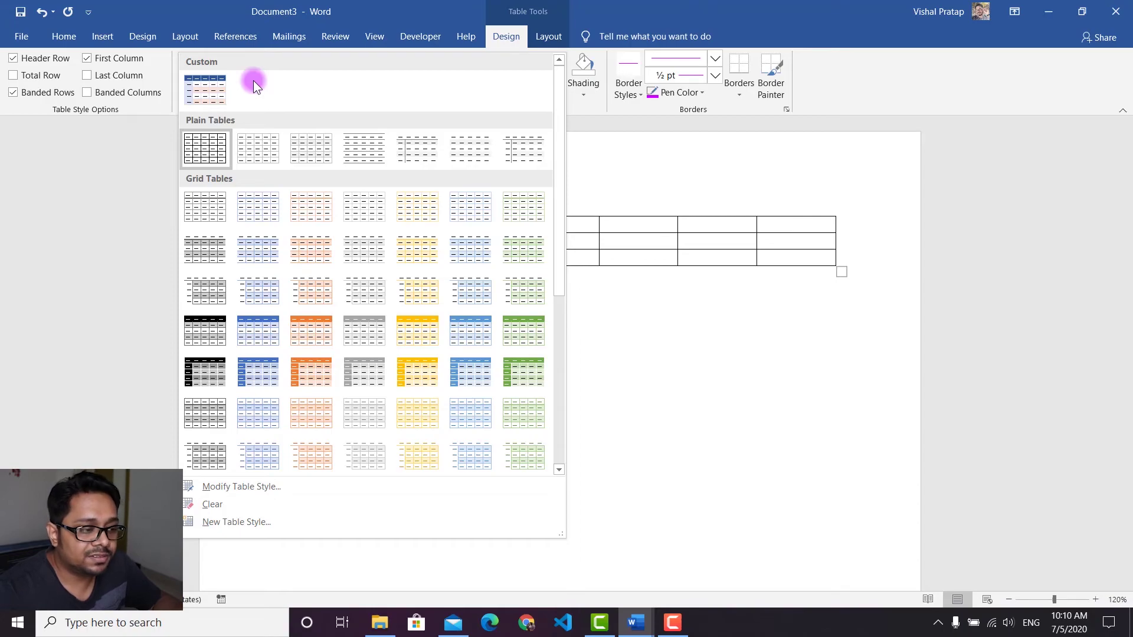
click(730, 21)
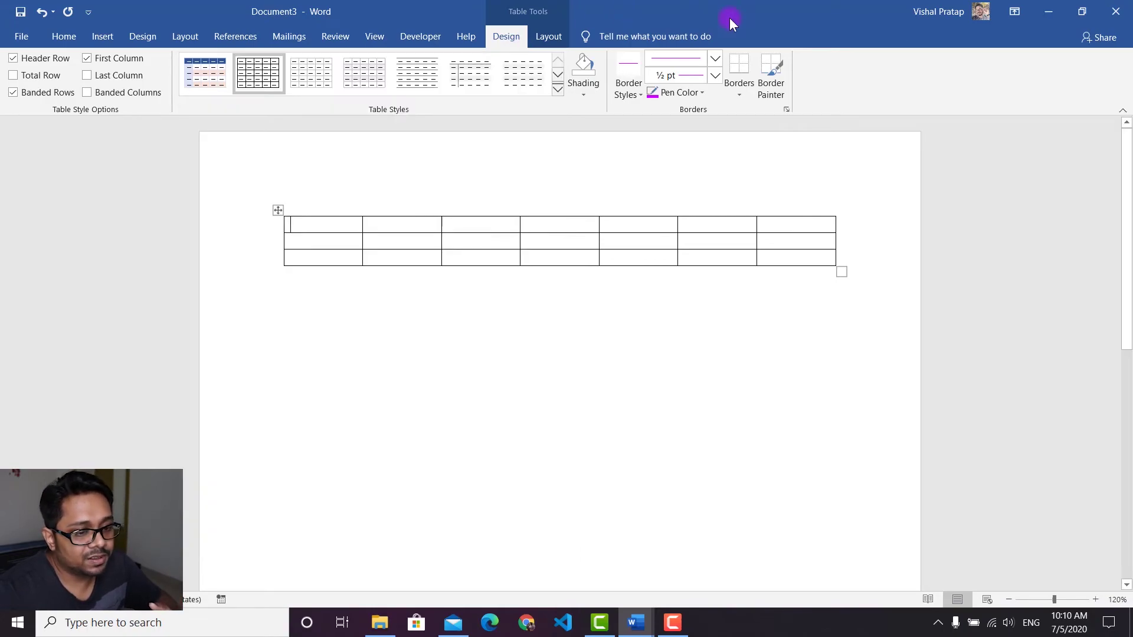
Step: Close the test document and Document2 without saving
click(1115, 12)
click(633, 397)
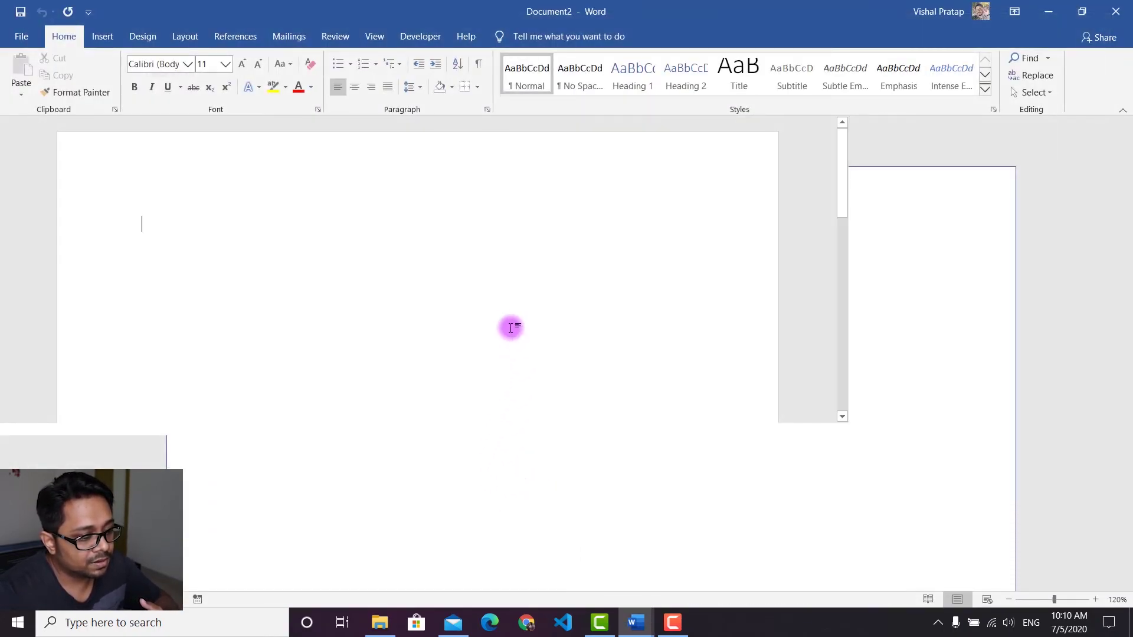
click(641, 617)
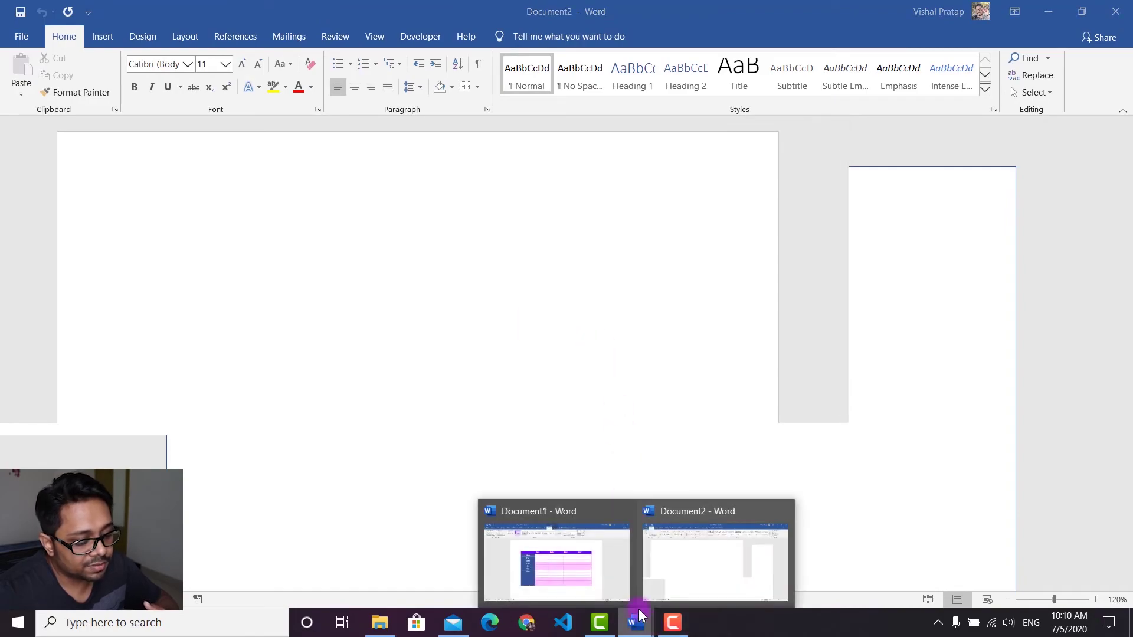
click(782, 510)
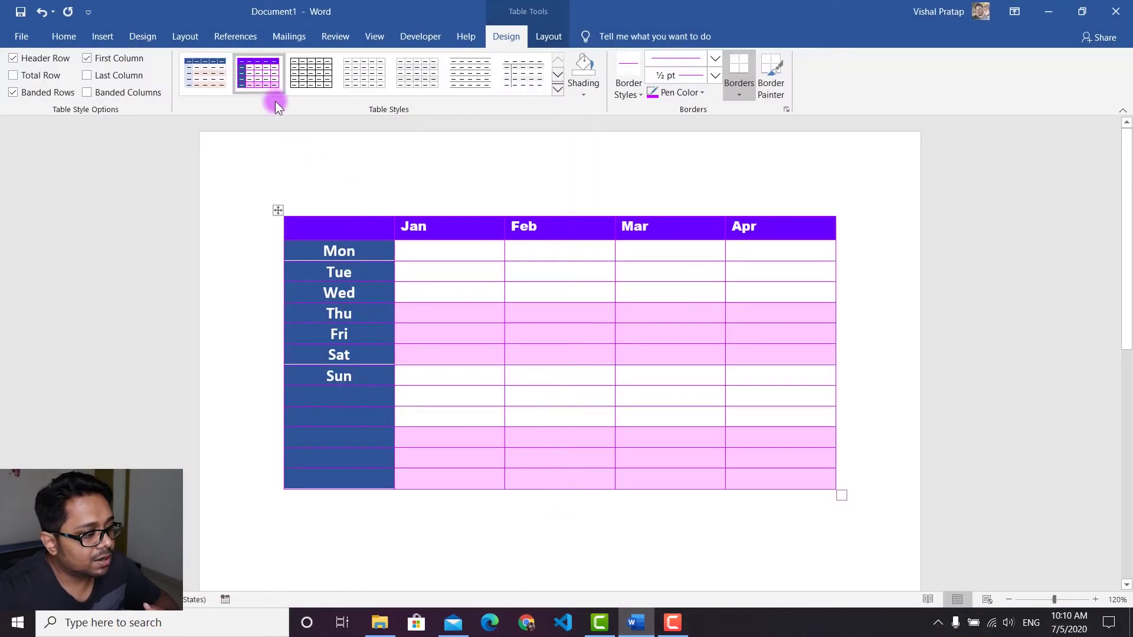
Step: Save TechZonical Table for new documents based on this template, then start Word again
right_click(274, 104)
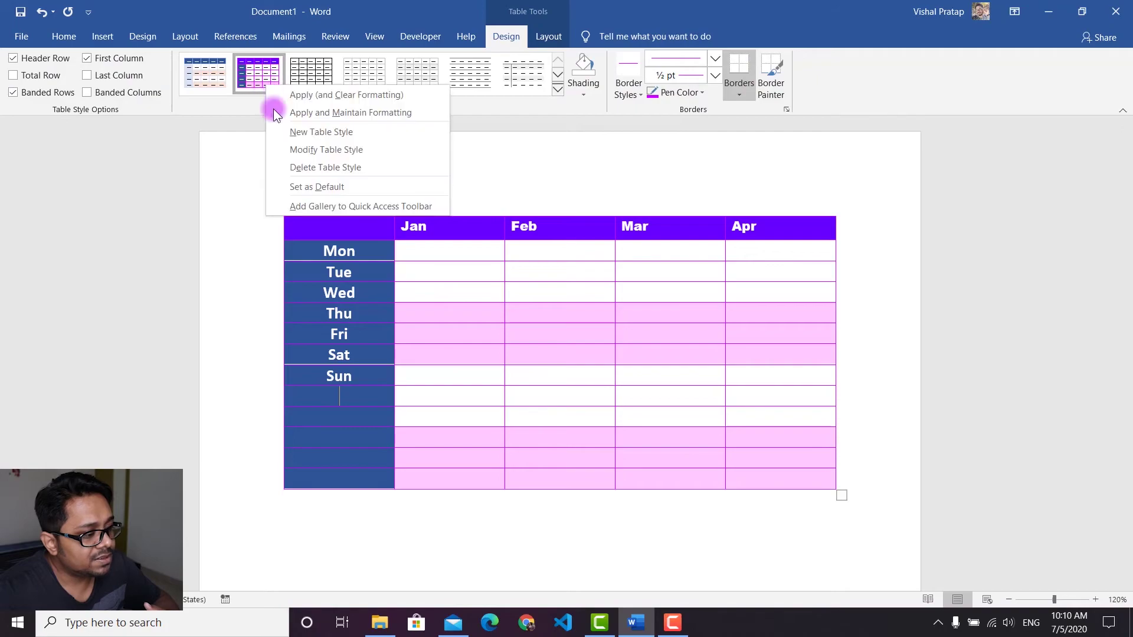
click(314, 148)
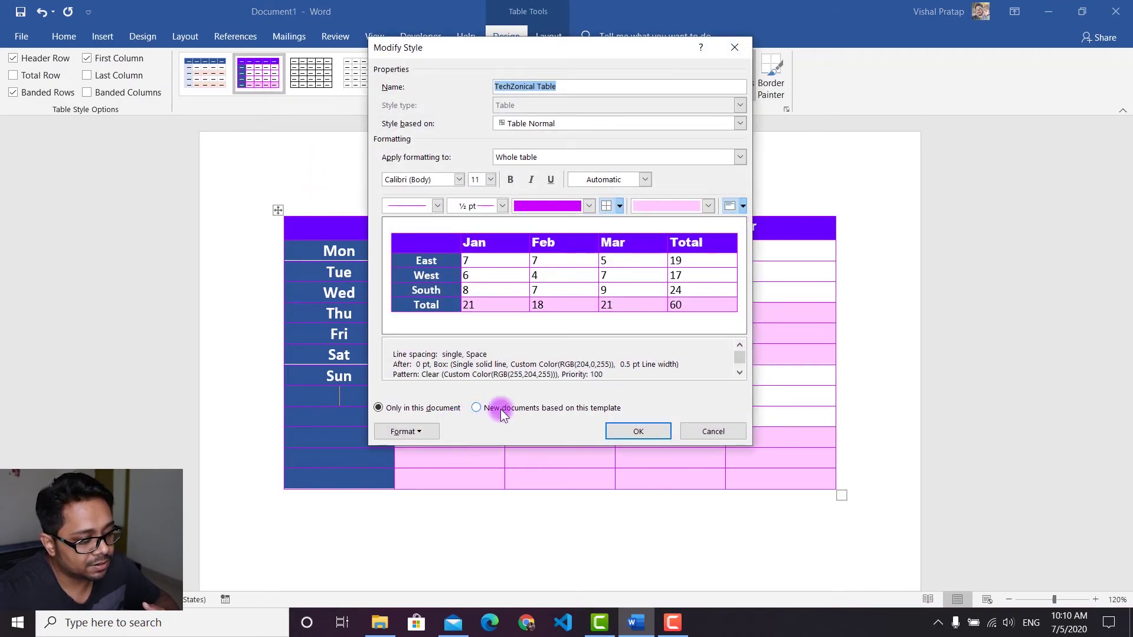
click(503, 411)
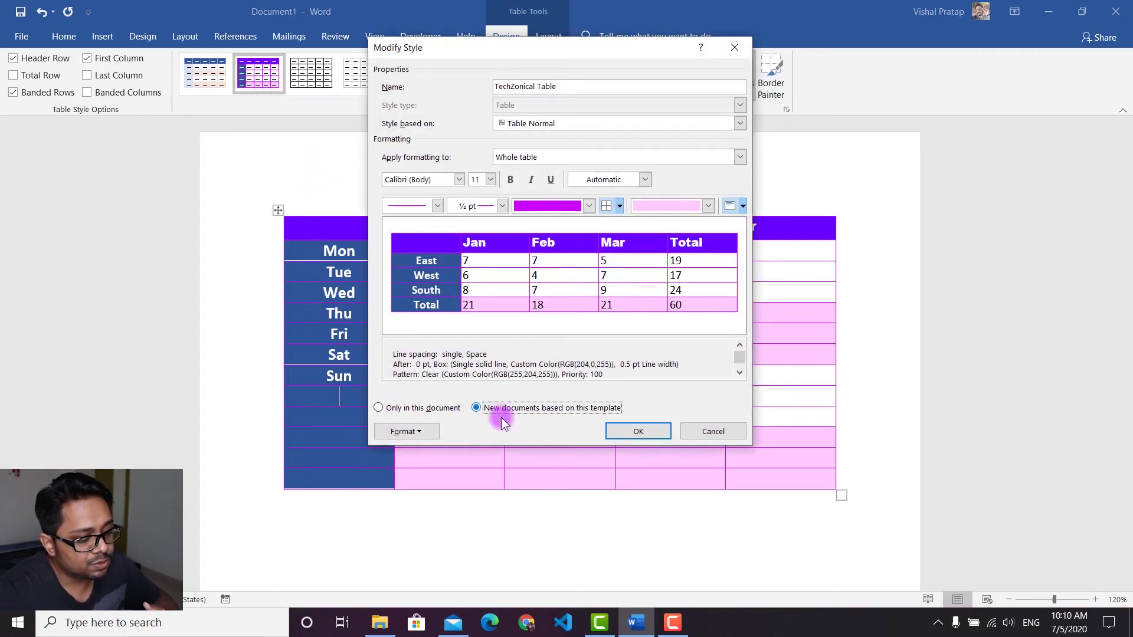
click(639, 431)
click(6, 627)
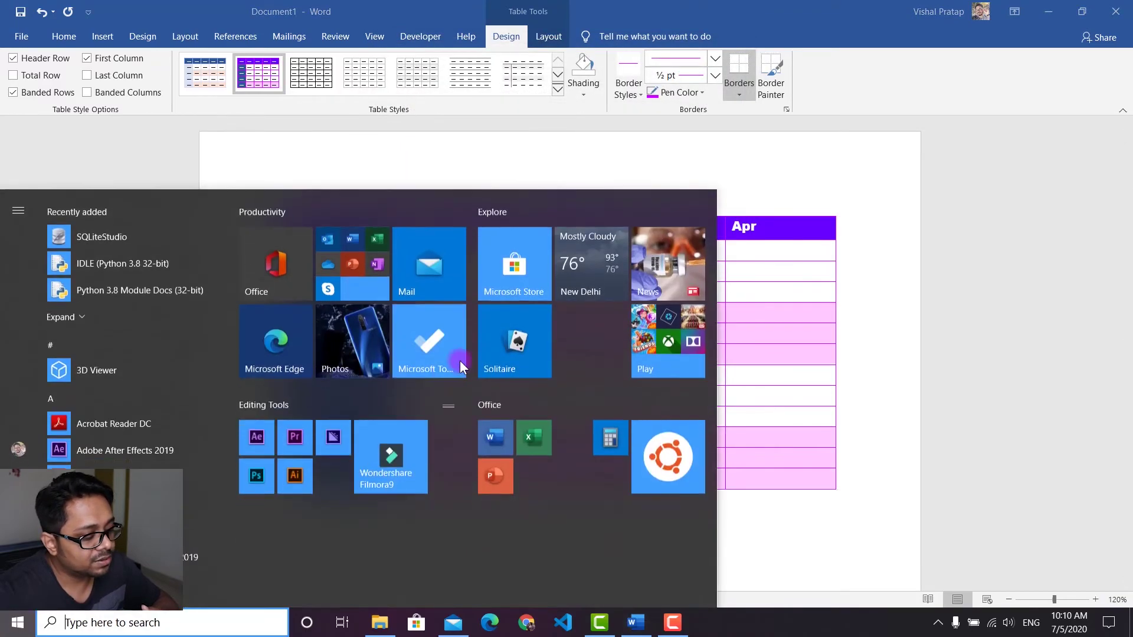
click(498, 443)
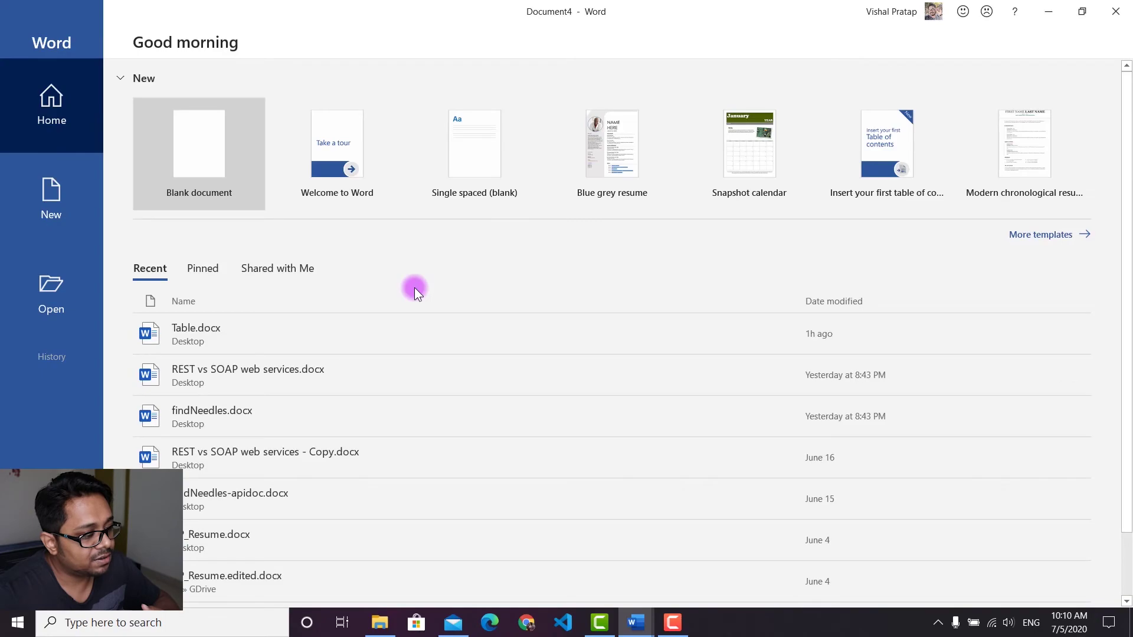
Step: Create a blank document with a 7x3 table styled TechZonical Table
click(204, 136)
click(103, 37)
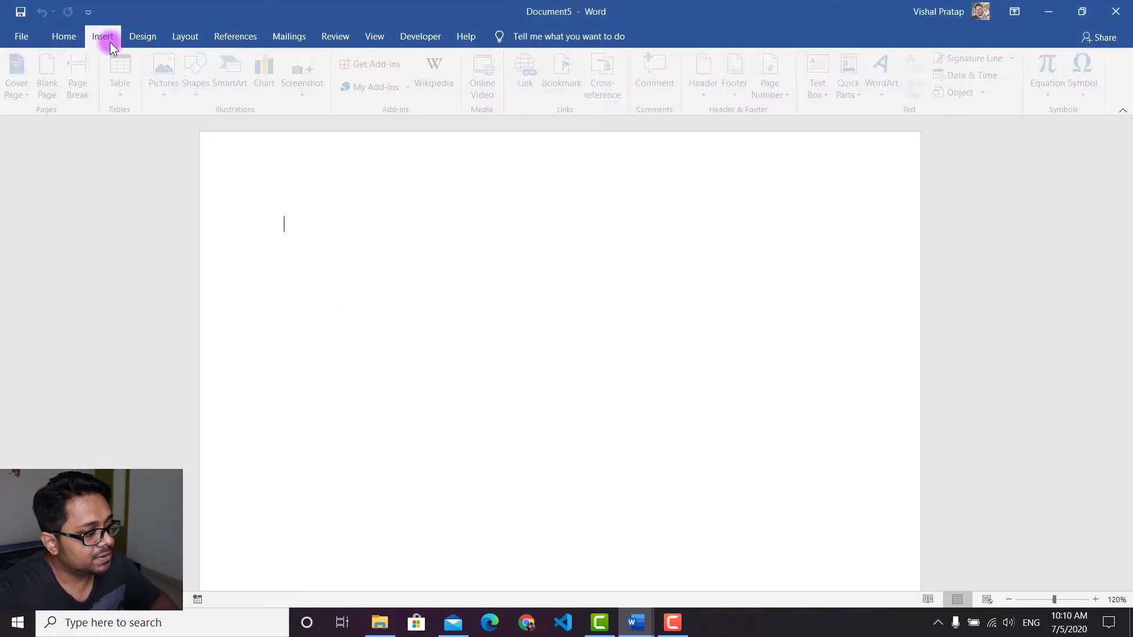
click(127, 86)
click(201, 154)
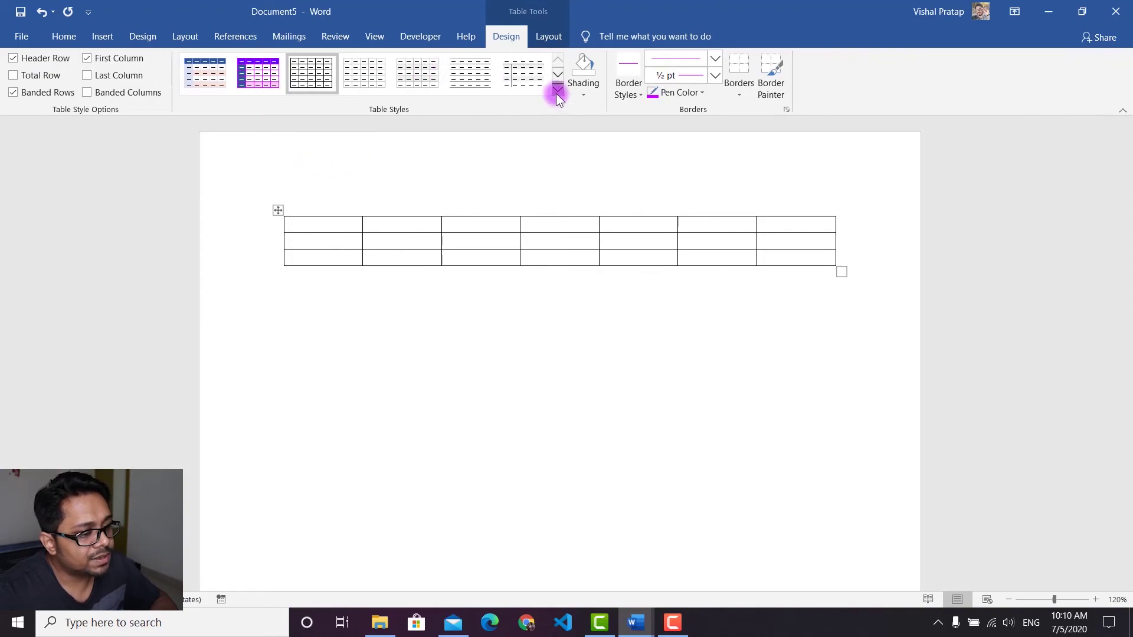
click(557, 92)
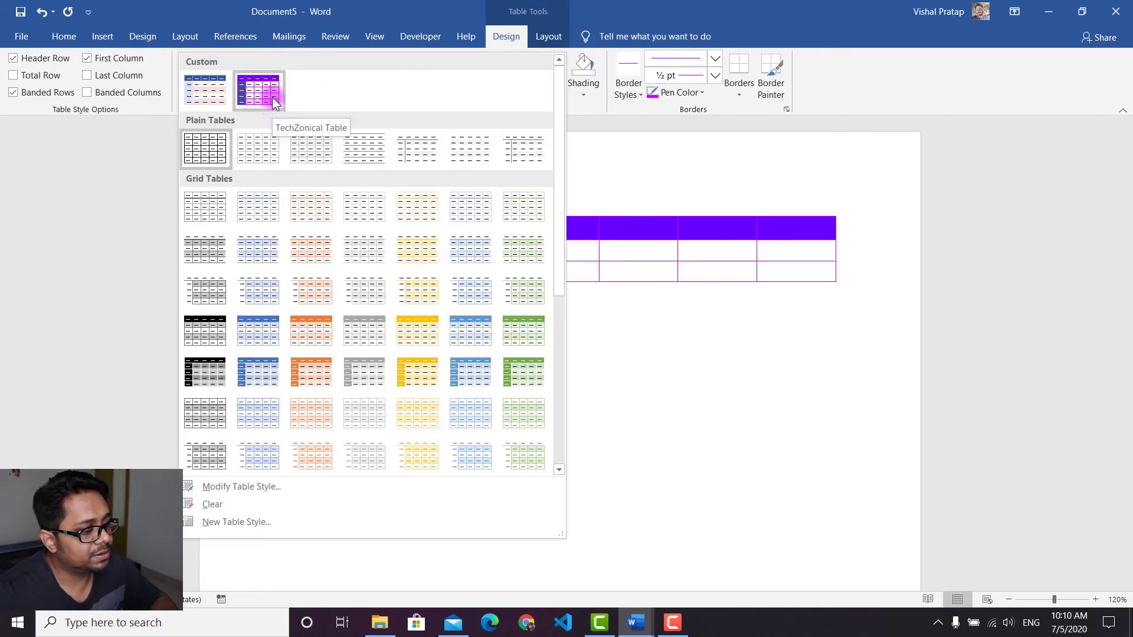
click(272, 97)
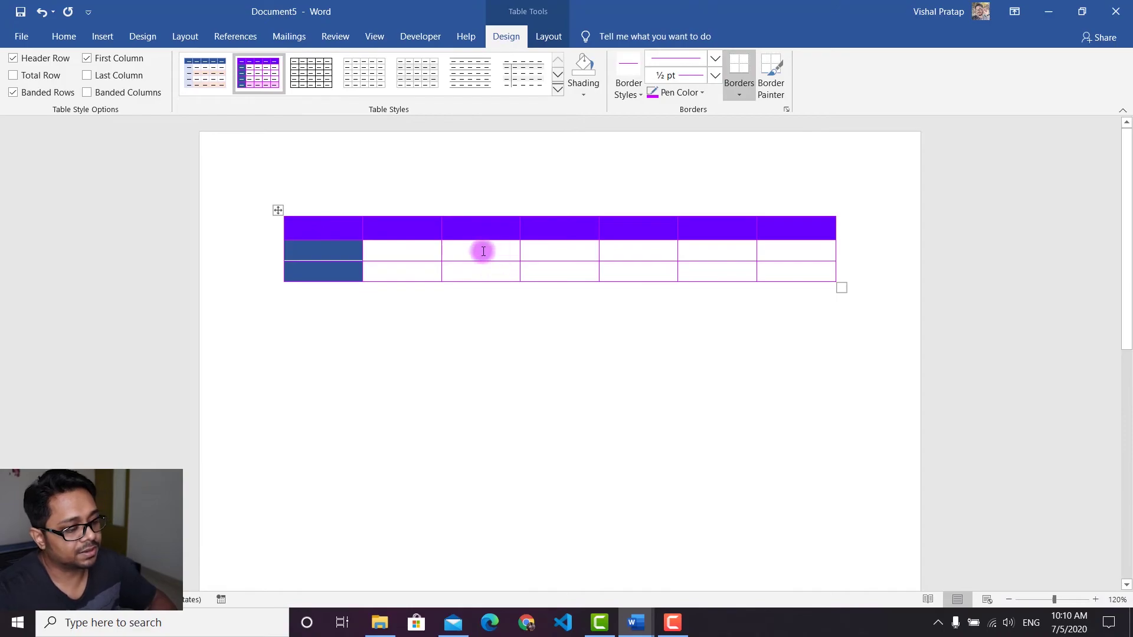
Step: Type header cells dfds, fdfsd and fdsfs in columns two to four
click(390, 226)
text(dfds)
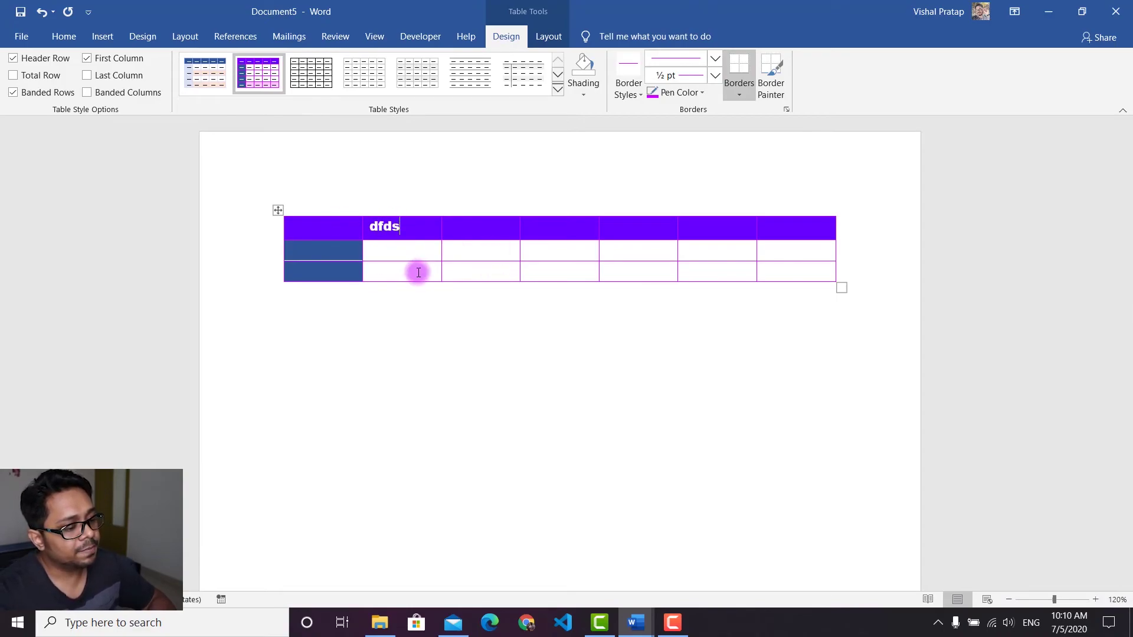
click(483, 232)
text(fdfsd)
click(561, 226)
text(fdsfs)
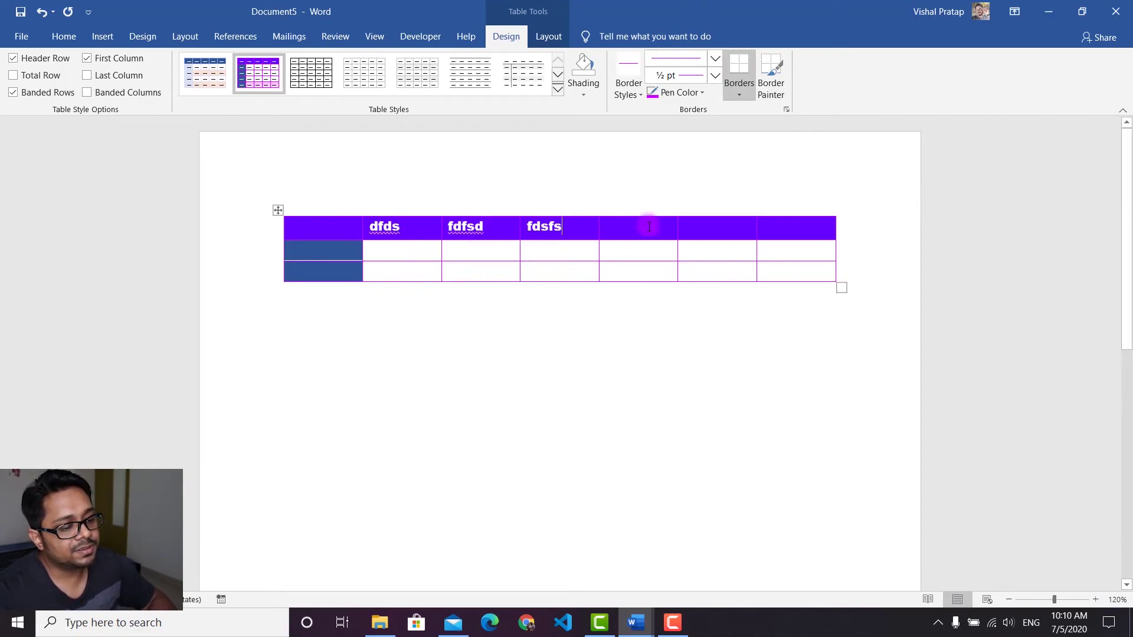
click(648, 225)
Step: Add seven more rows to the bottom of the table using Tab in the last cell
click(788, 273)
key(Tab)
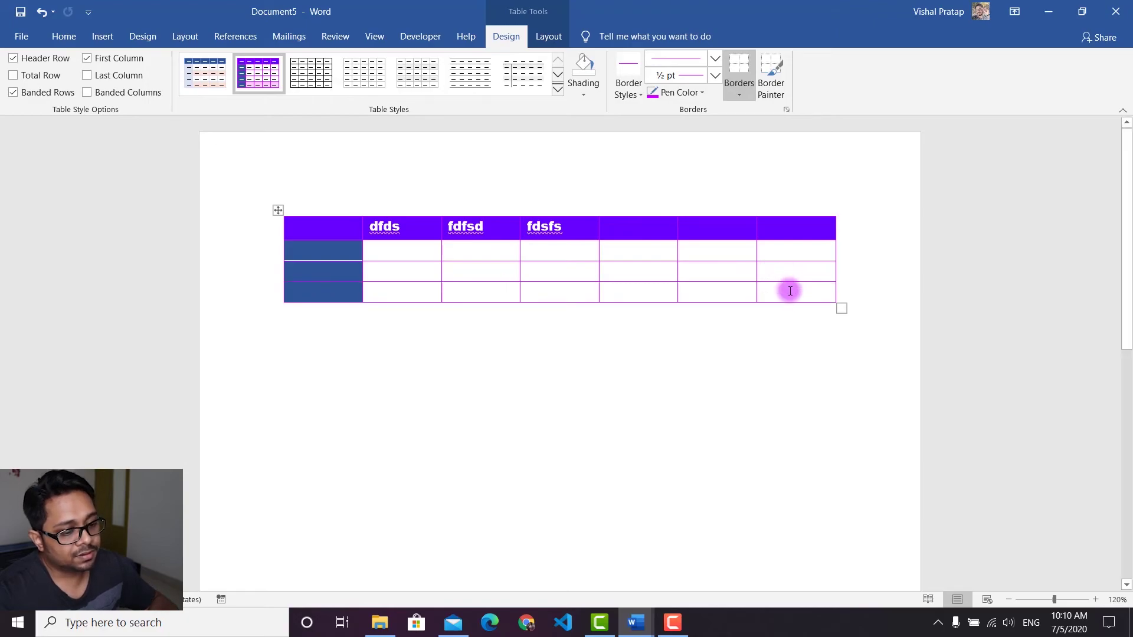
click(789, 288)
key(Tab)
click(784, 321)
key(Tab)
click(784, 336)
key(Tab)
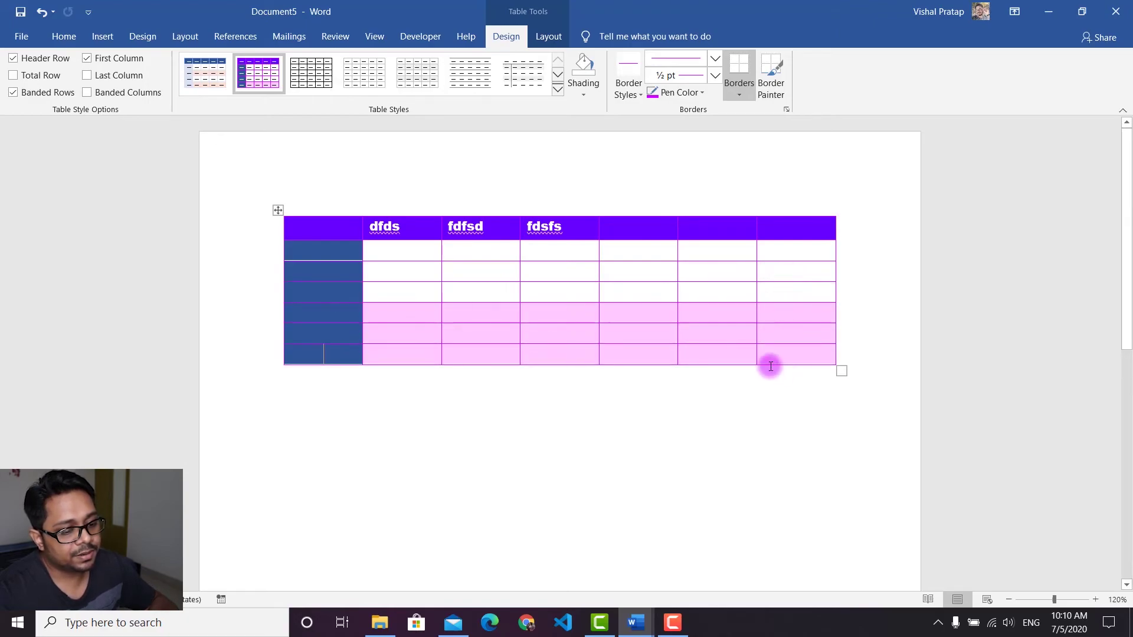
click(769, 357)
key(Tab)
click(776, 374)
key(Tab)
click(767, 395)
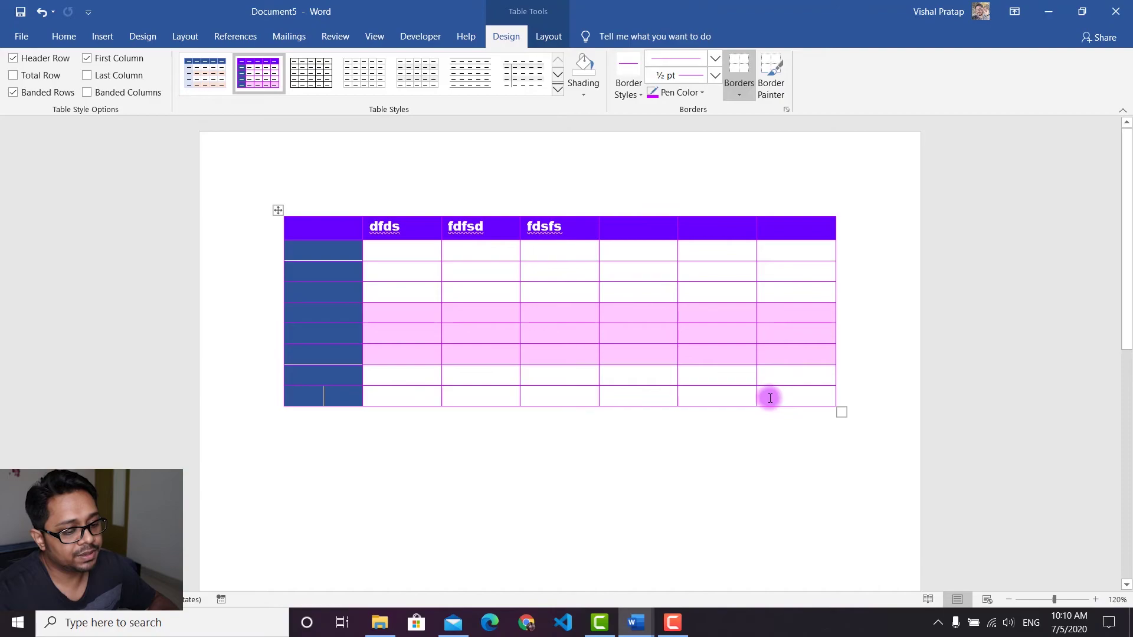
key(Tab)
click(789, 409)
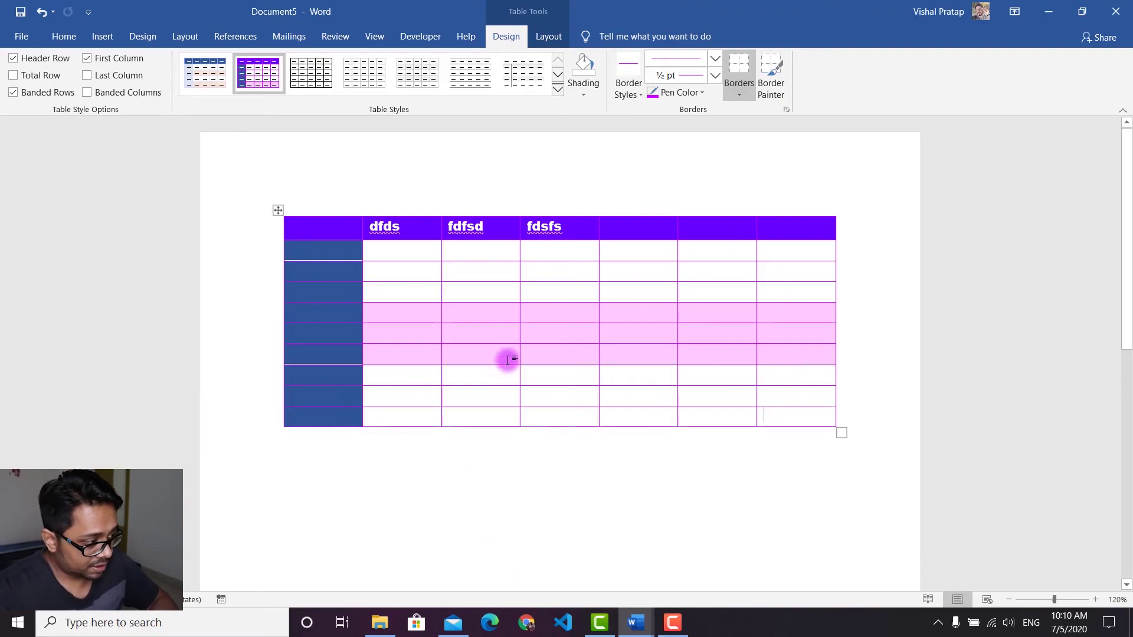
click(392, 278)
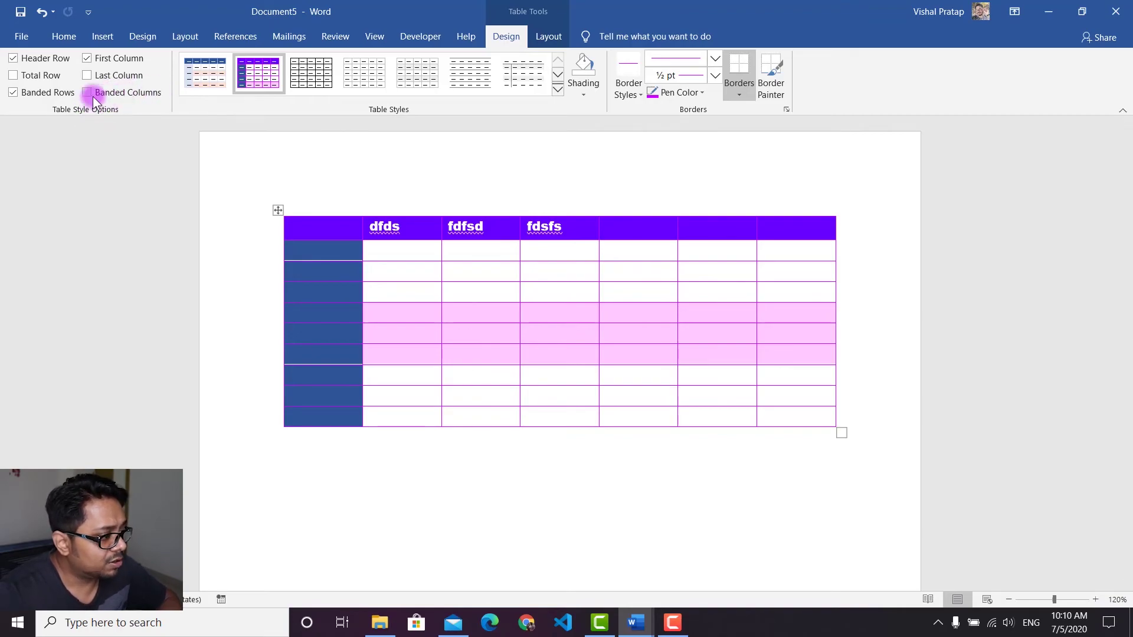
Step: Keep Banded Rows, Header Row and First Column on, and turn Last Column off
click(13, 92)
click(13, 93)
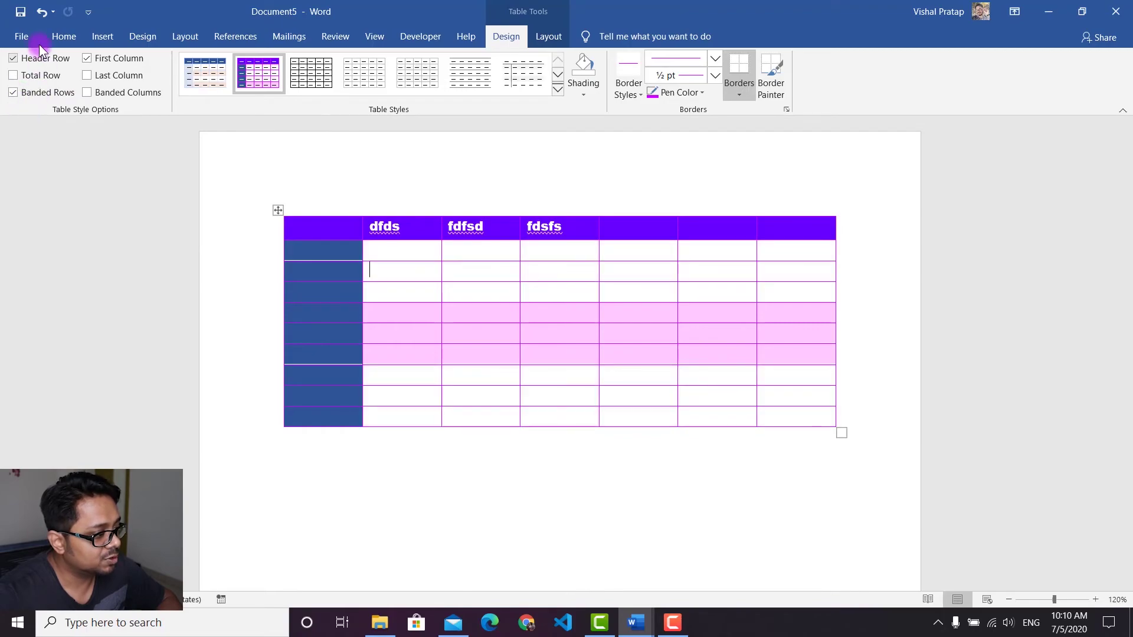
click(13, 58)
click(105, 59)
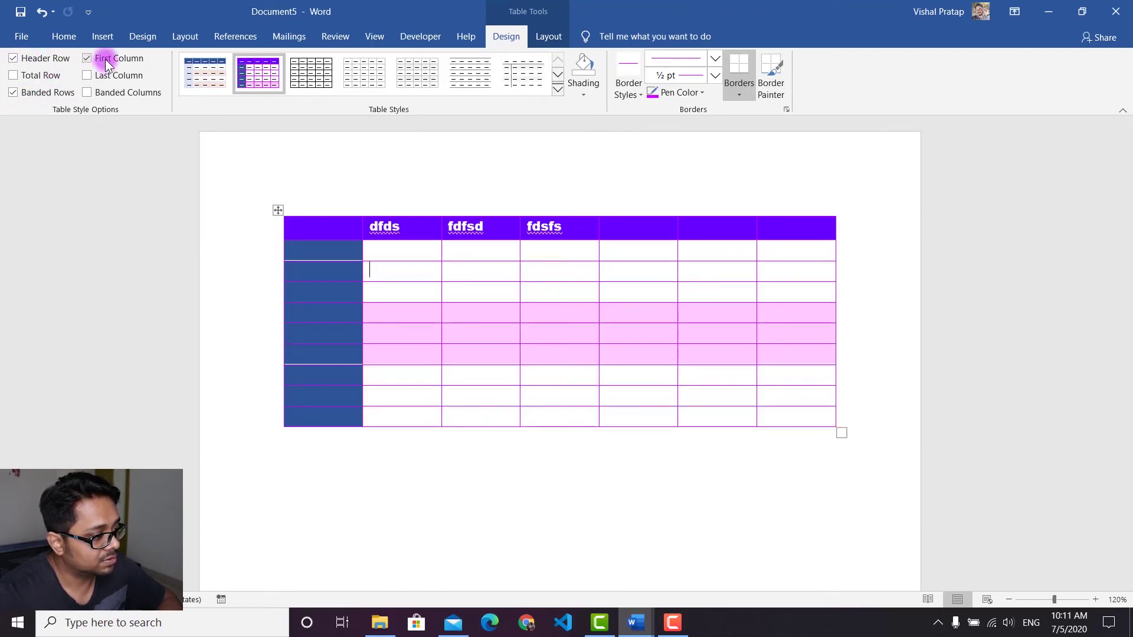
click(43, 61)
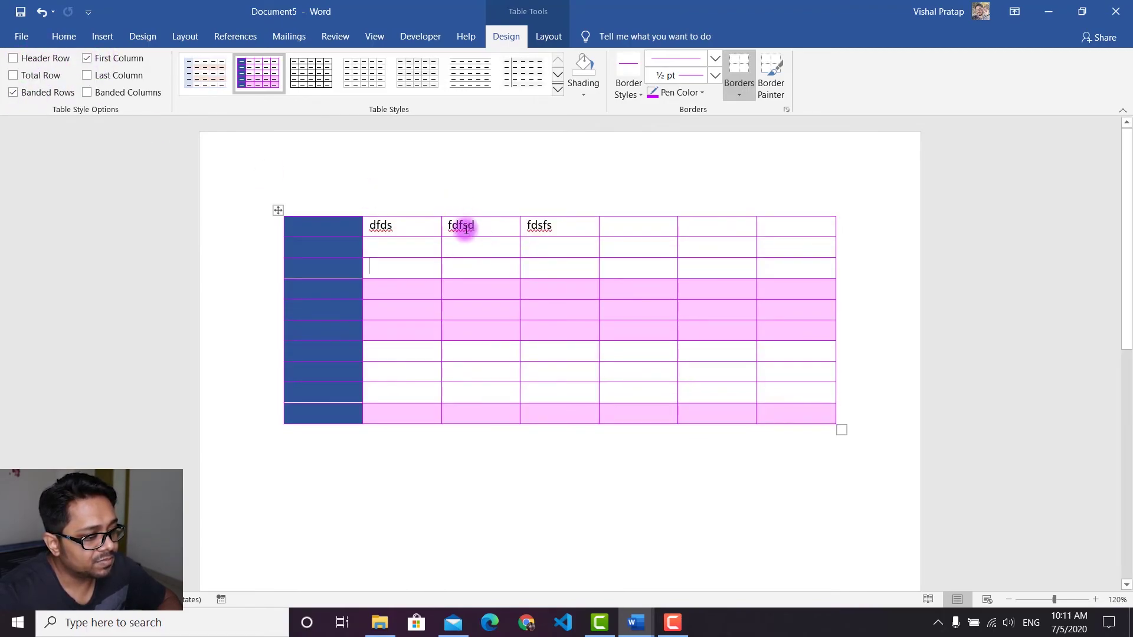
click(42, 59)
click(111, 62)
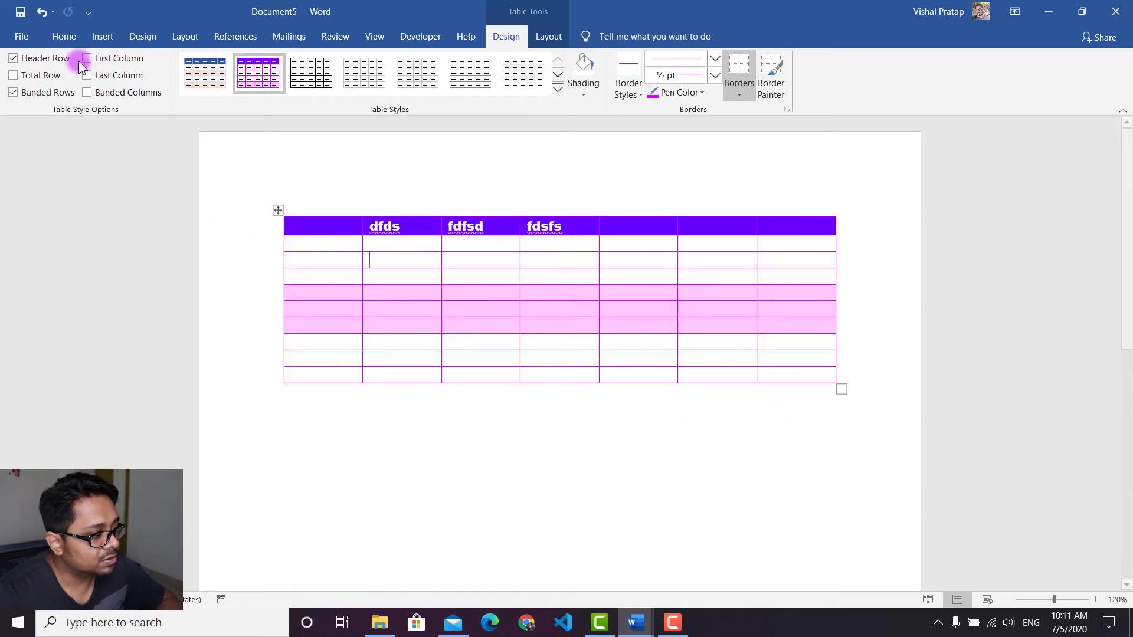
click(97, 62)
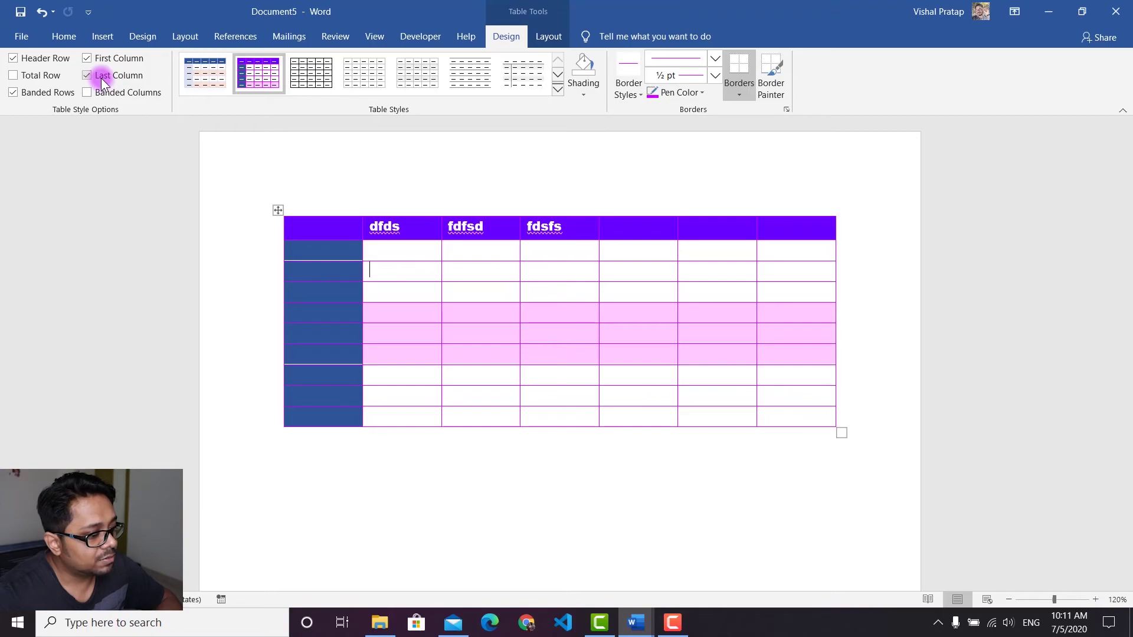
click(101, 79)
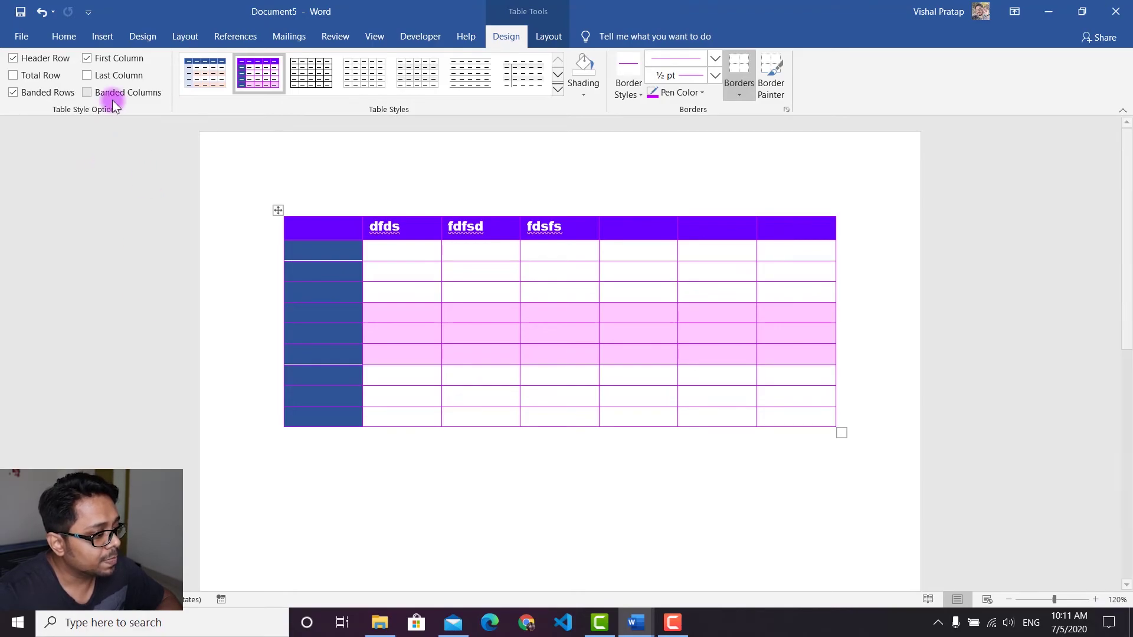
Step: Inspect the TechZonical style's Last column formatting and cancel without changes
right_click(257, 85)
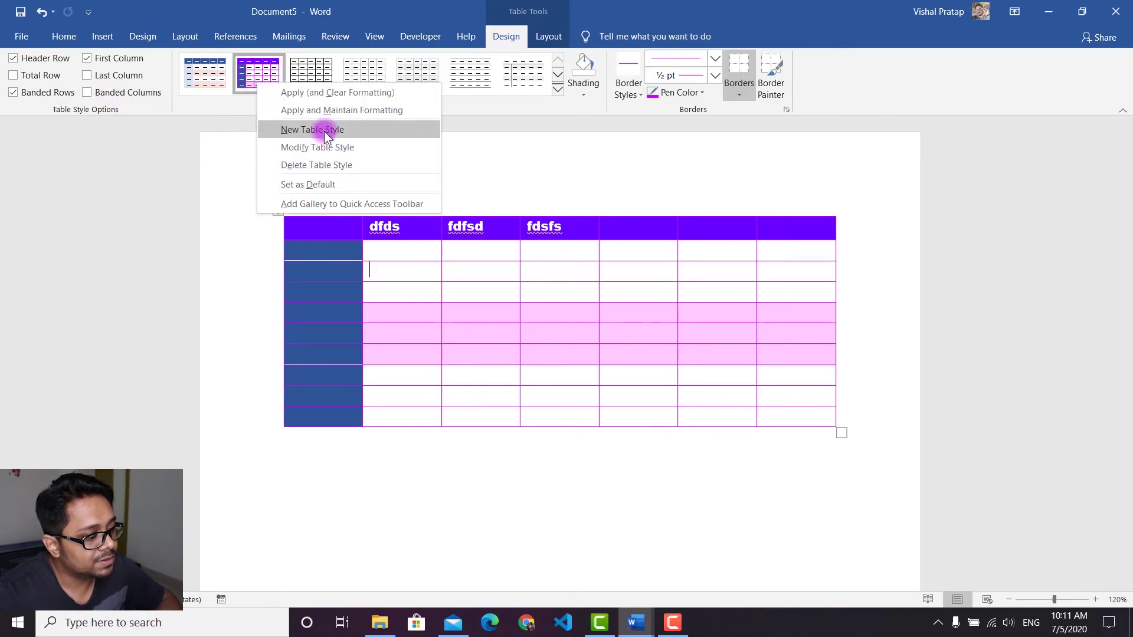
click(397, 225)
click(583, 155)
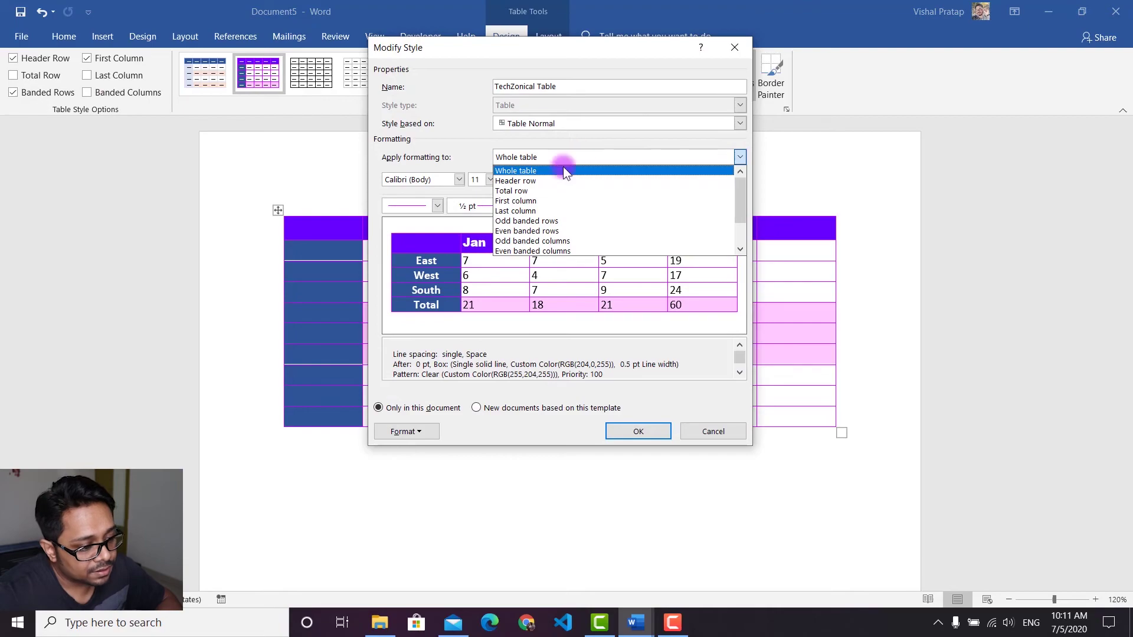
click(528, 212)
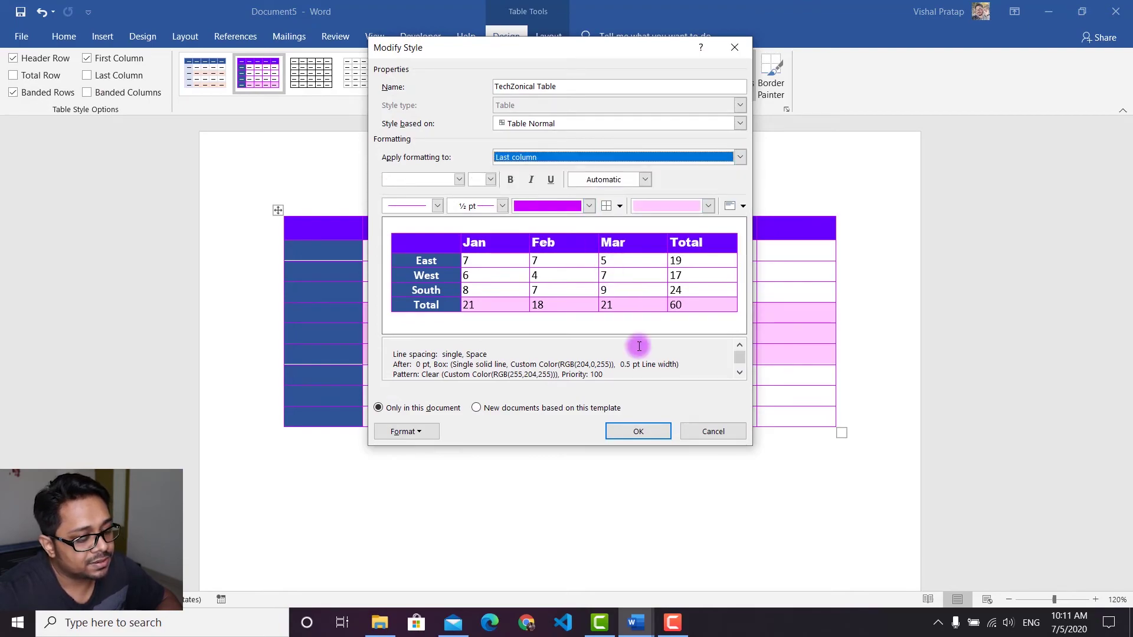
click(710, 429)
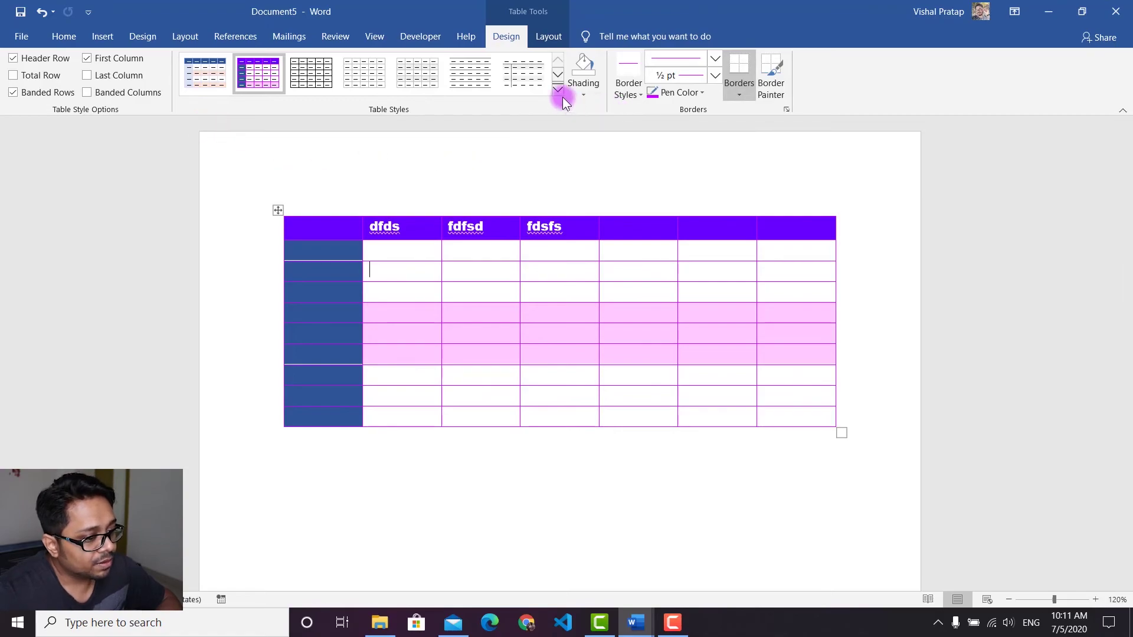
click(548, 36)
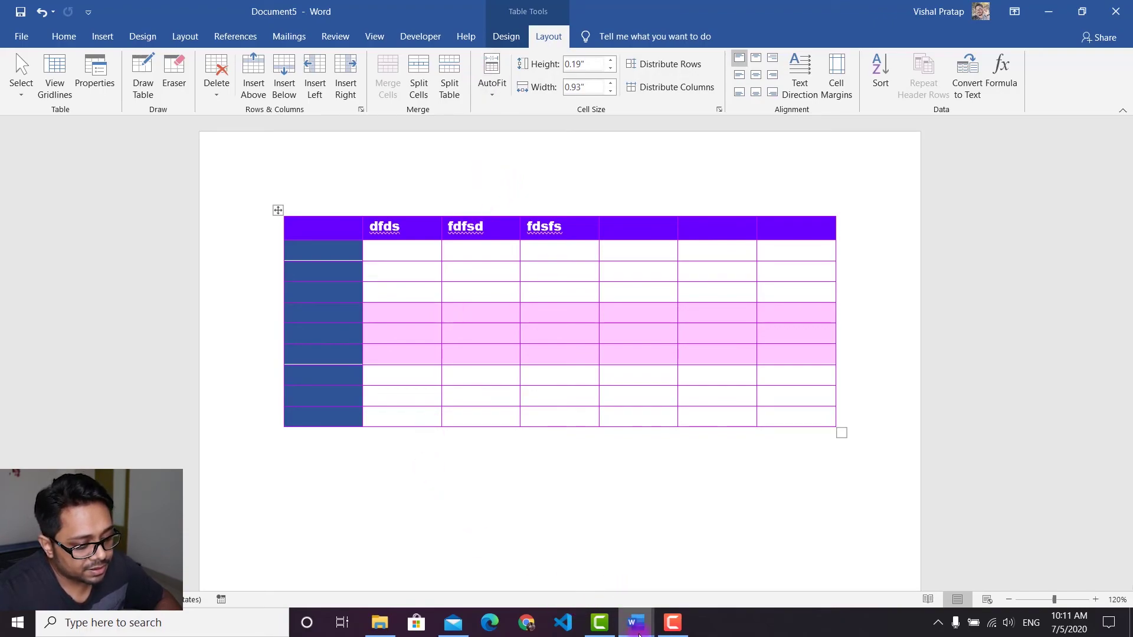
Step: Merge the first column's body cells into one and type the author's name in it
drag(328, 250, 324, 420)
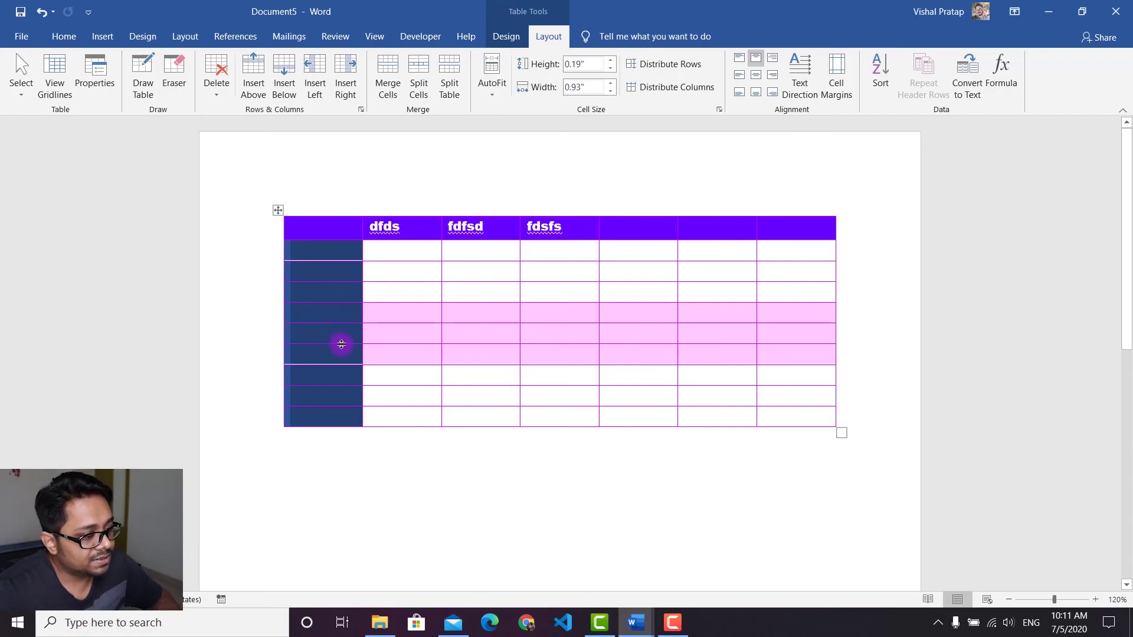
click(387, 76)
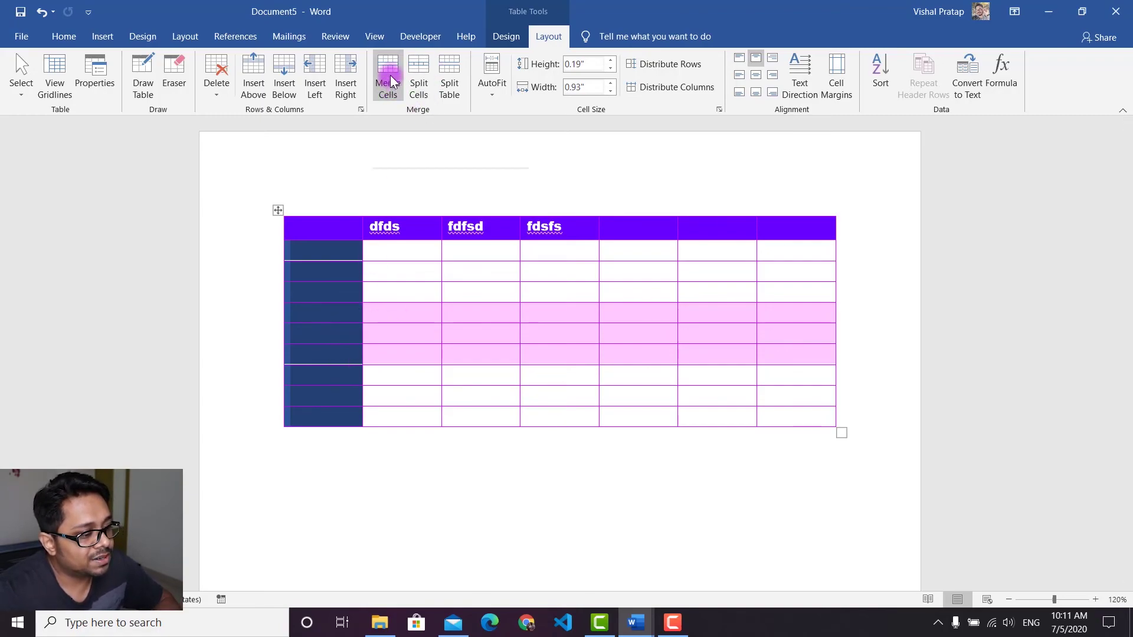
click(328, 339)
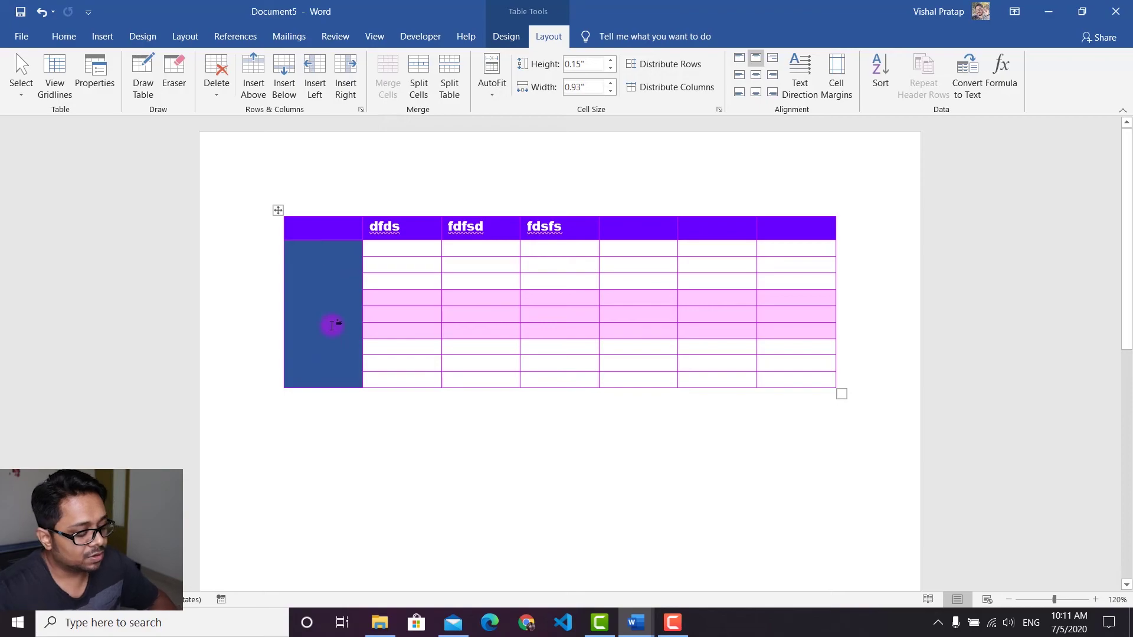
text(V)
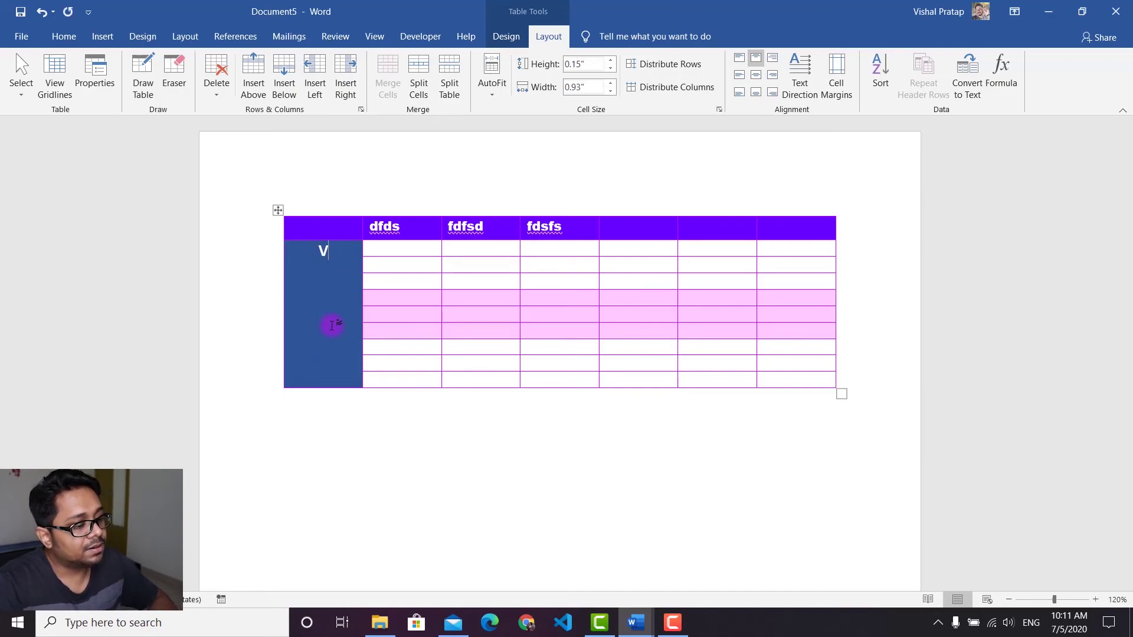
text(ishal Pratap)
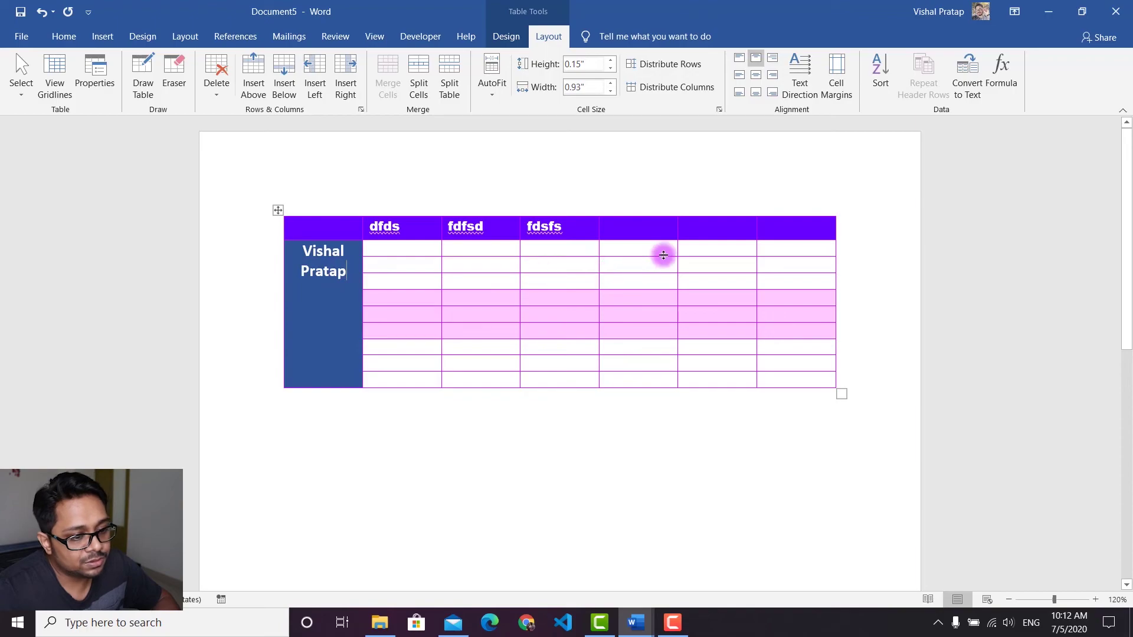
Step: Rotate the name label to read bottom-to-top and centre it in the cell
click(803, 85)
click(804, 83)
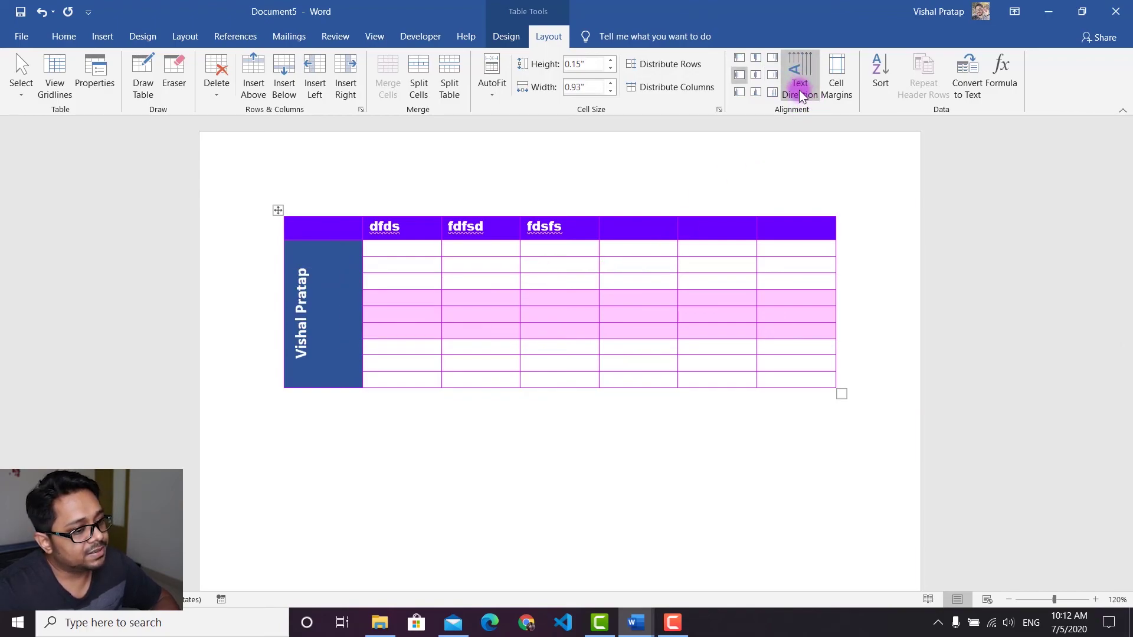
click(756, 75)
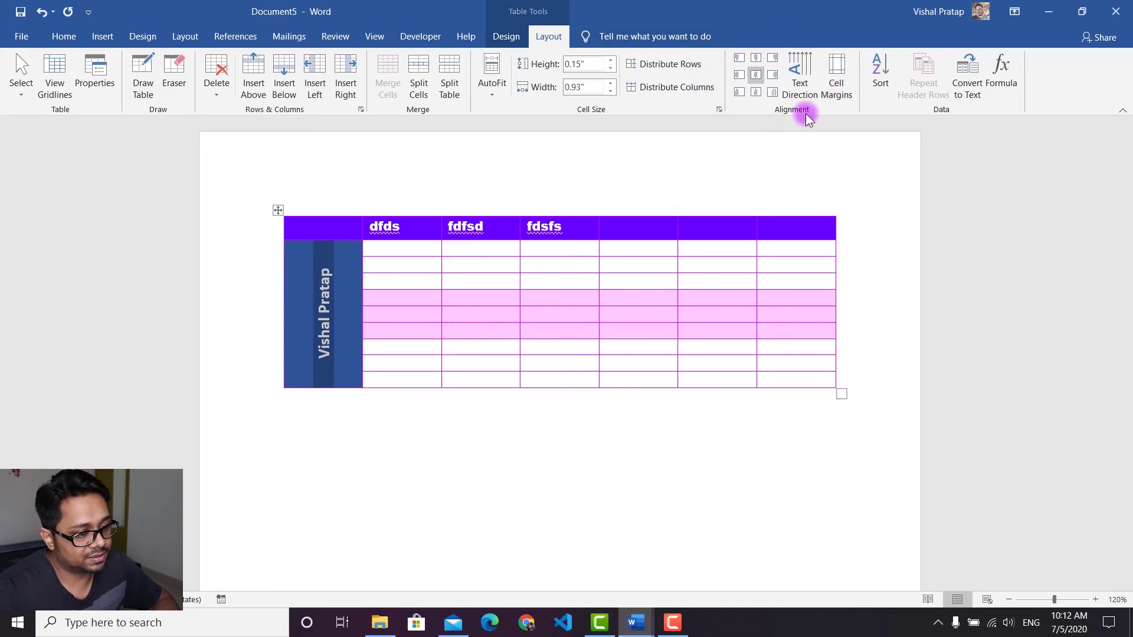
click(343, 321)
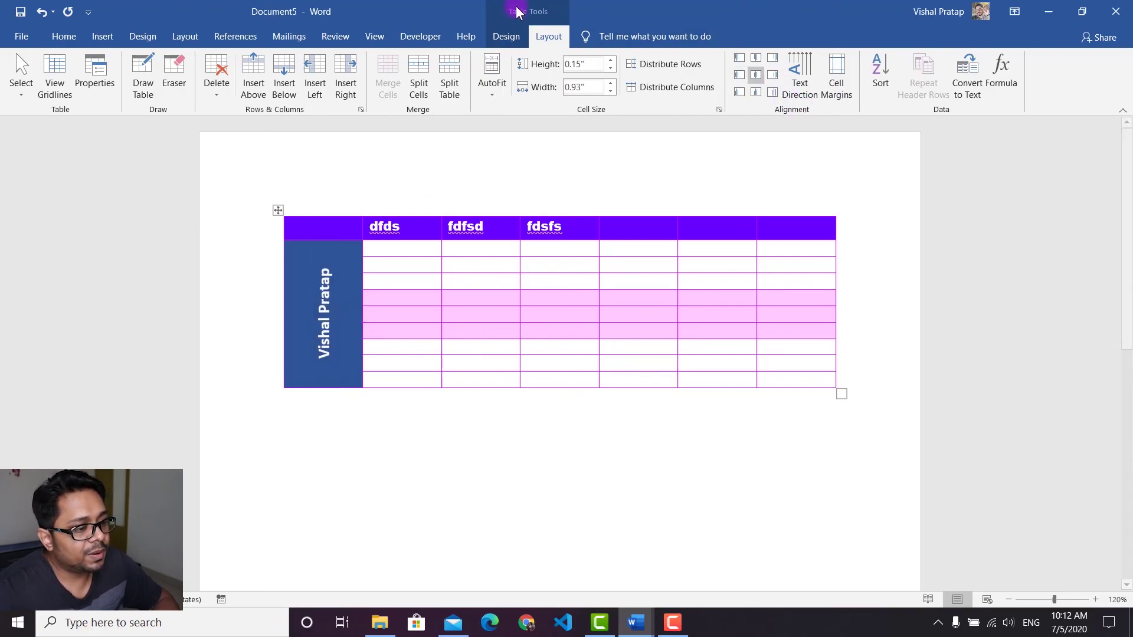
Step: Check the table style gallery and current style's options without changing anything
click(509, 36)
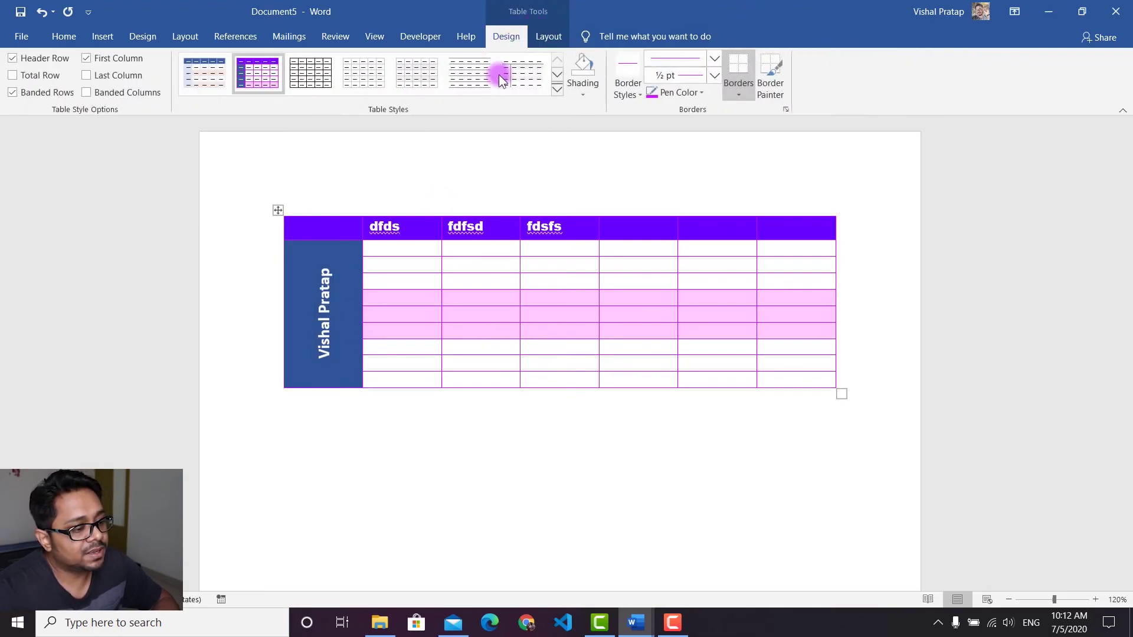
click(561, 91)
click(639, 7)
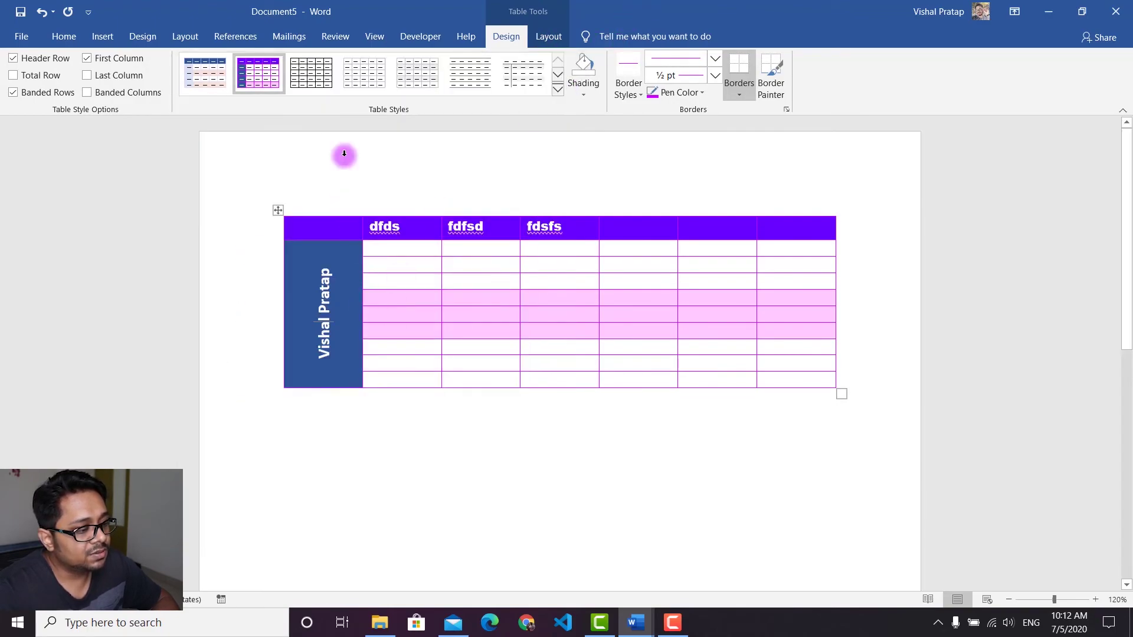
right_click(244, 82)
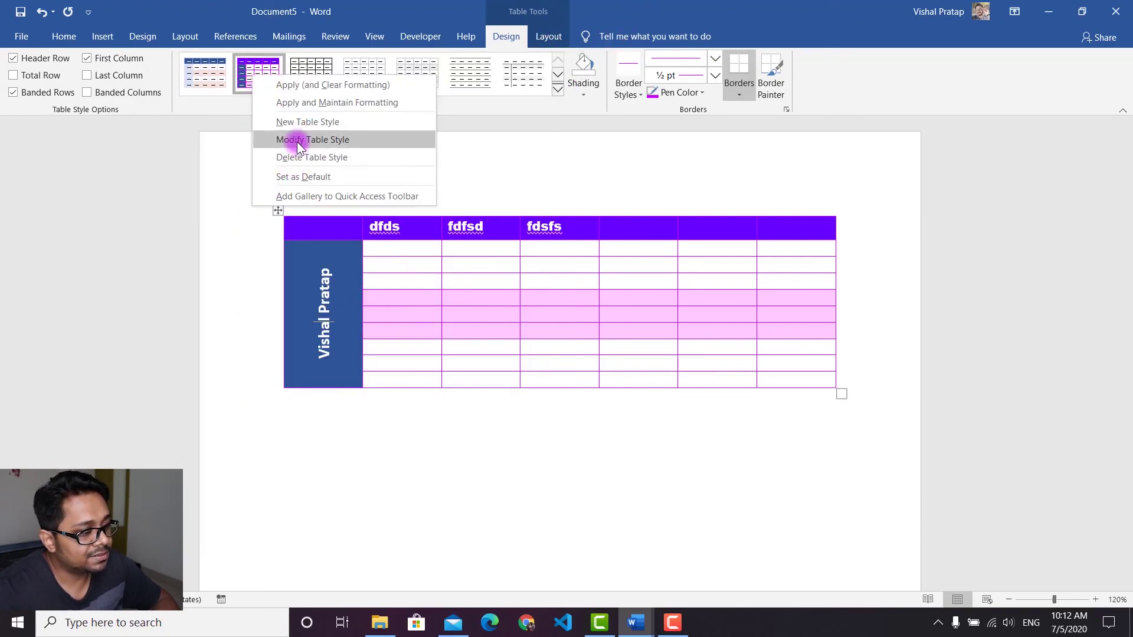
click(611, 8)
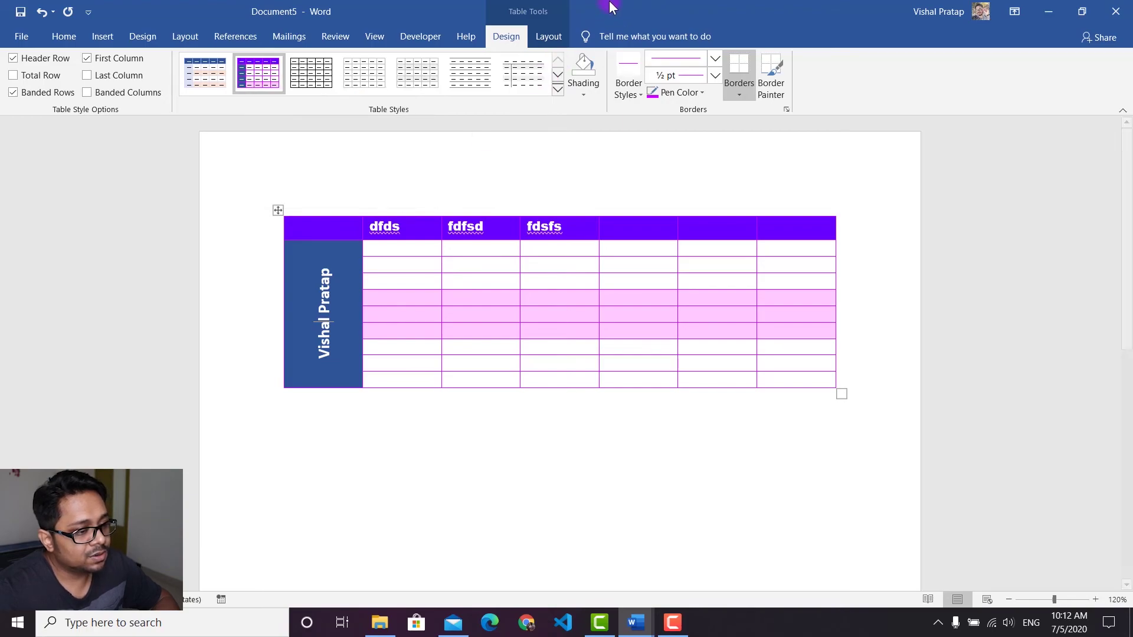
click(550, 37)
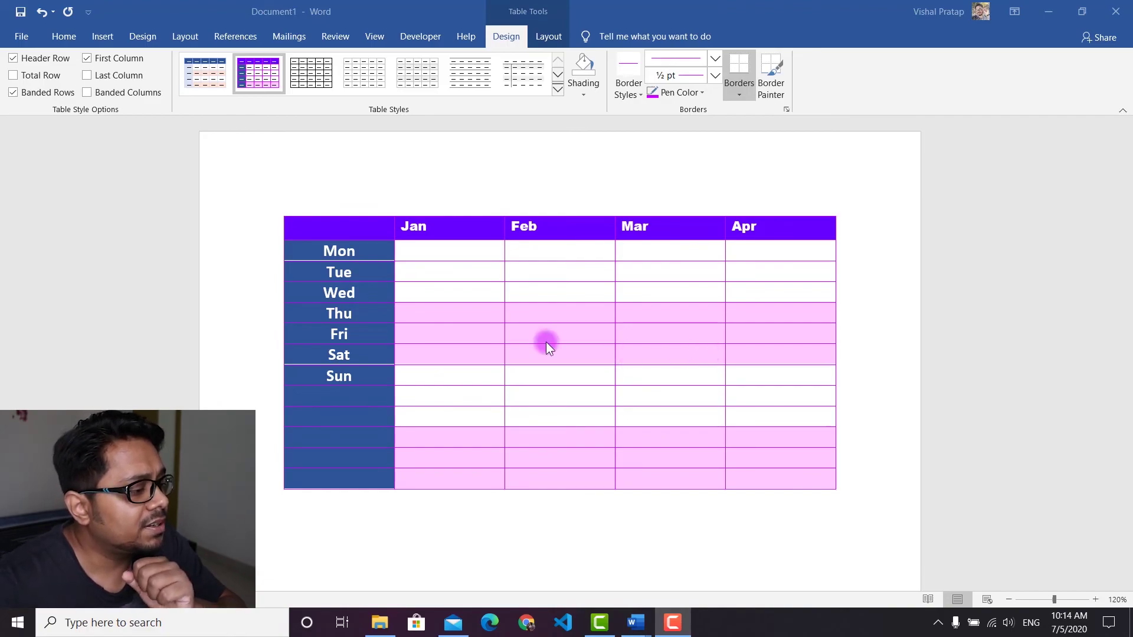
click(103, 37)
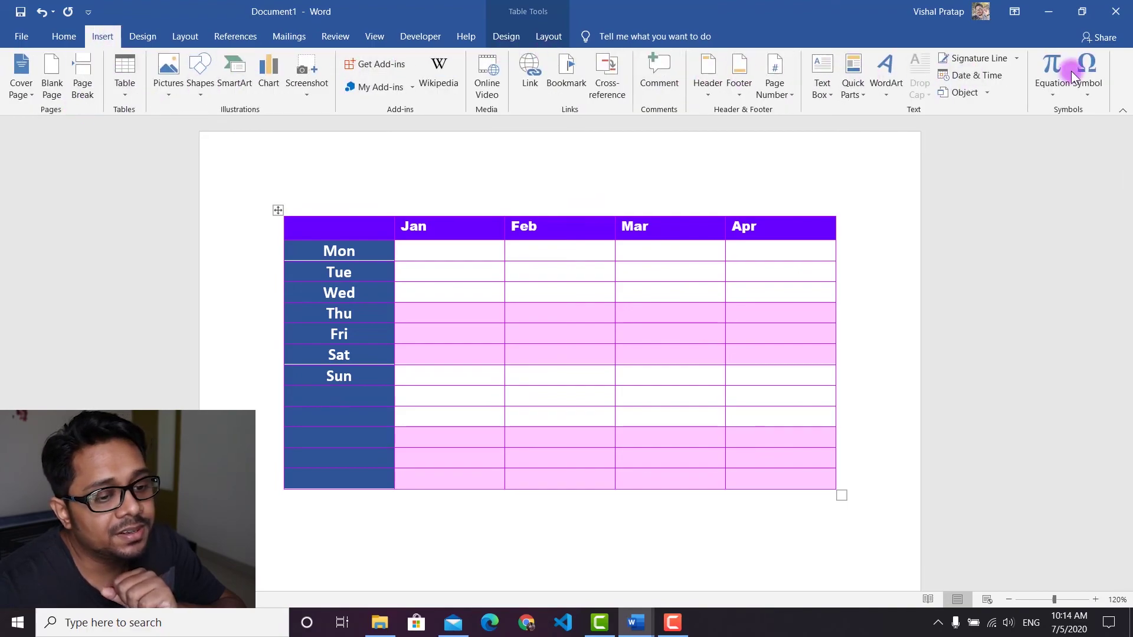